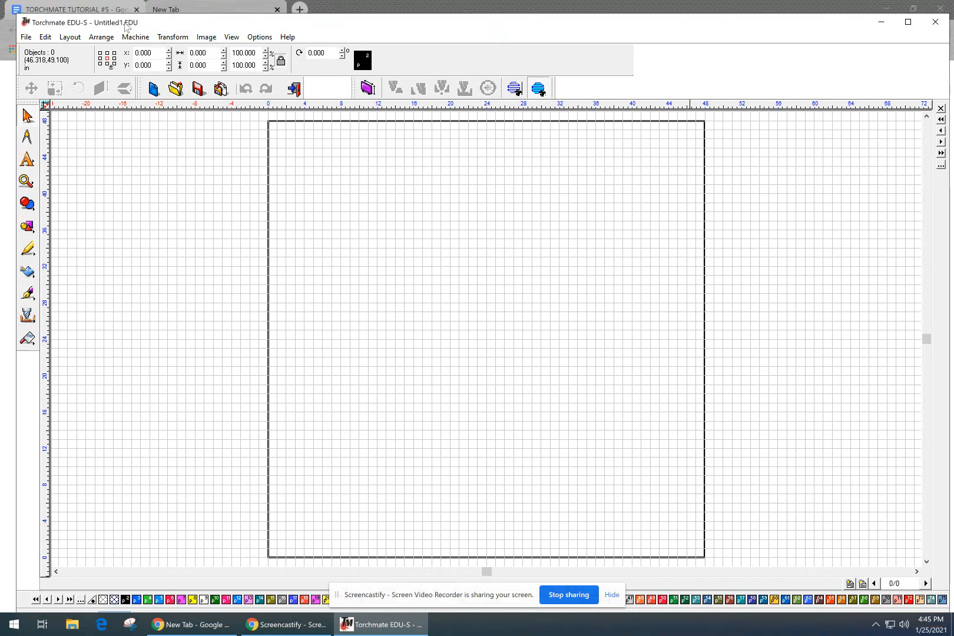
# Review the tutorial instructions document, then return to the Torchmate drawing.
pyautogui.click(80, 11)
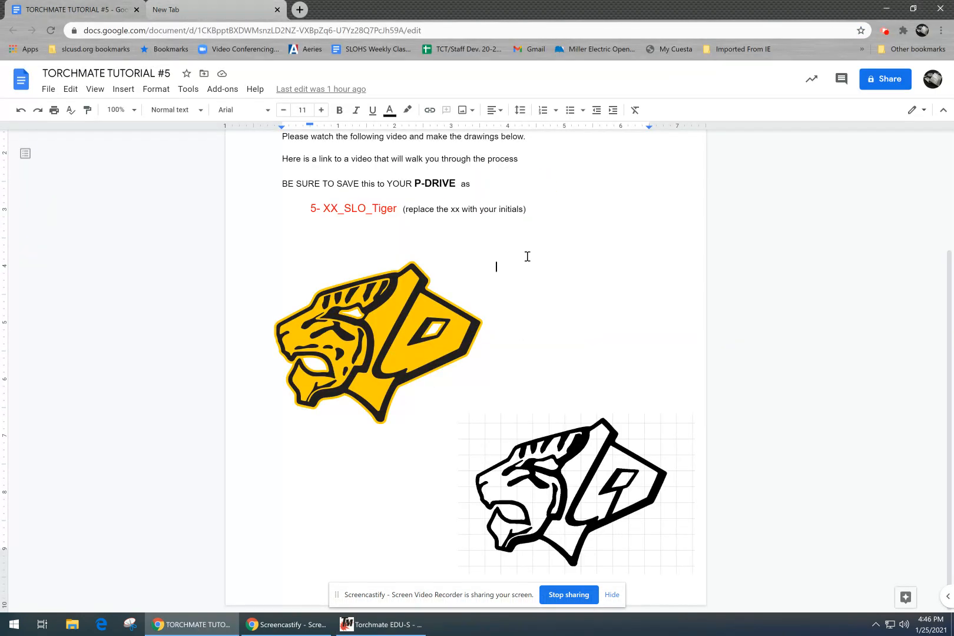
pyautogui.scroll(2, 528, 256)
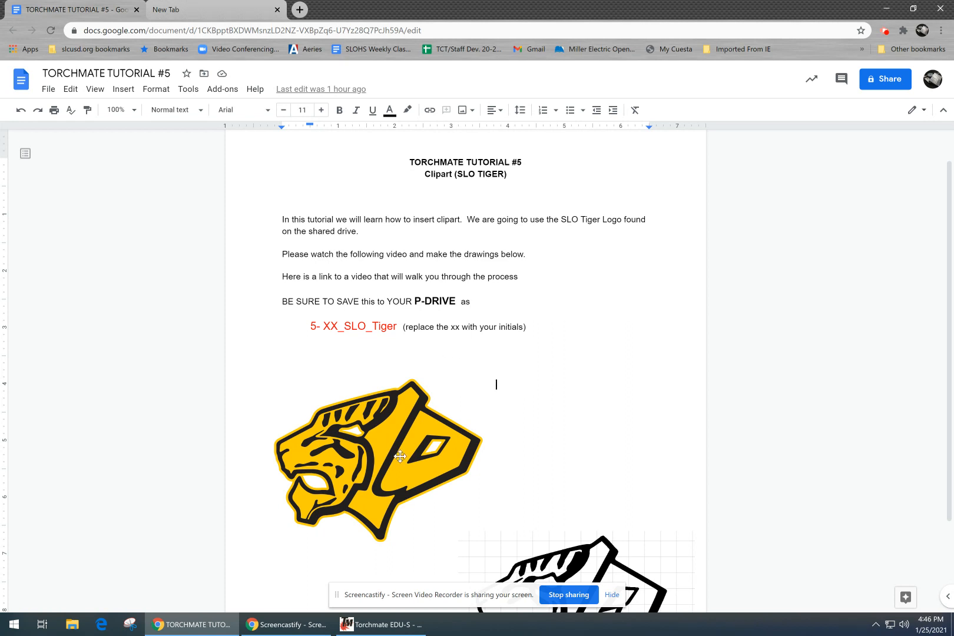
pyautogui.click(388, 624)
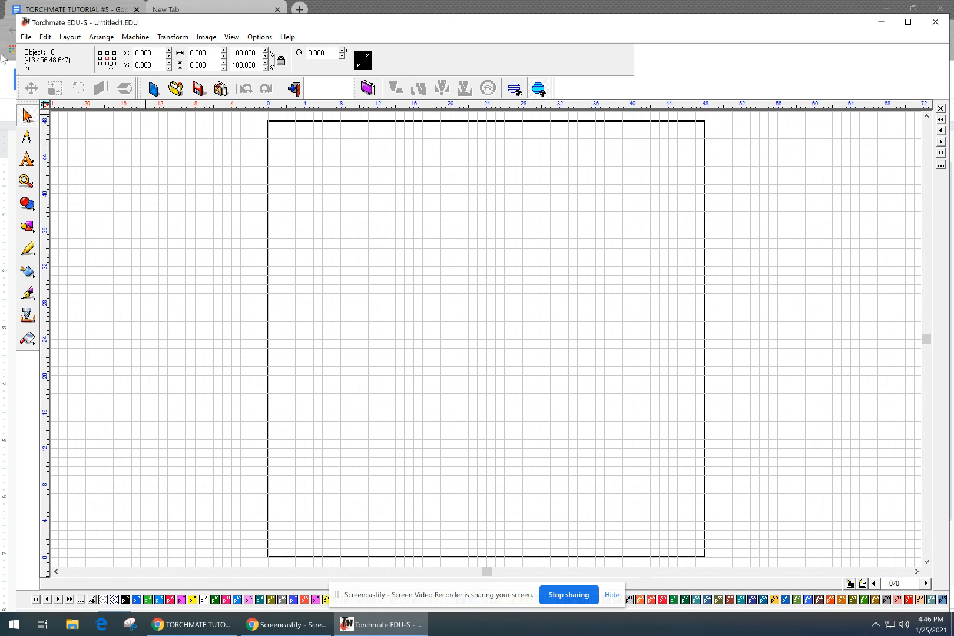
# Start Save As and navigate into the METAL 2 folder on the P: drive.
pyautogui.click(27, 37)
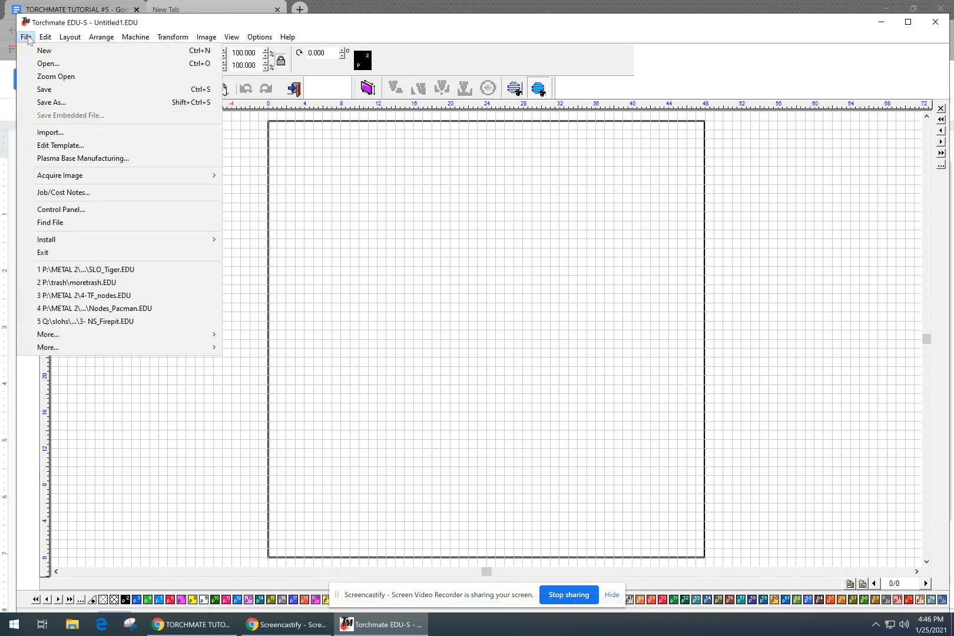
pyautogui.click(53, 104)
pyautogui.click(431, 168)
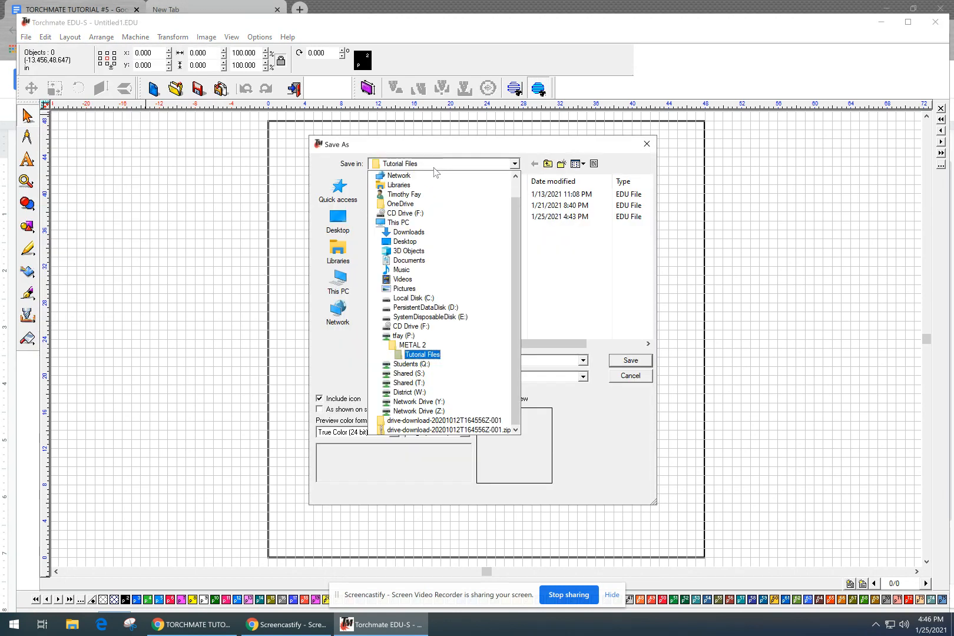
pyautogui.click(430, 338)
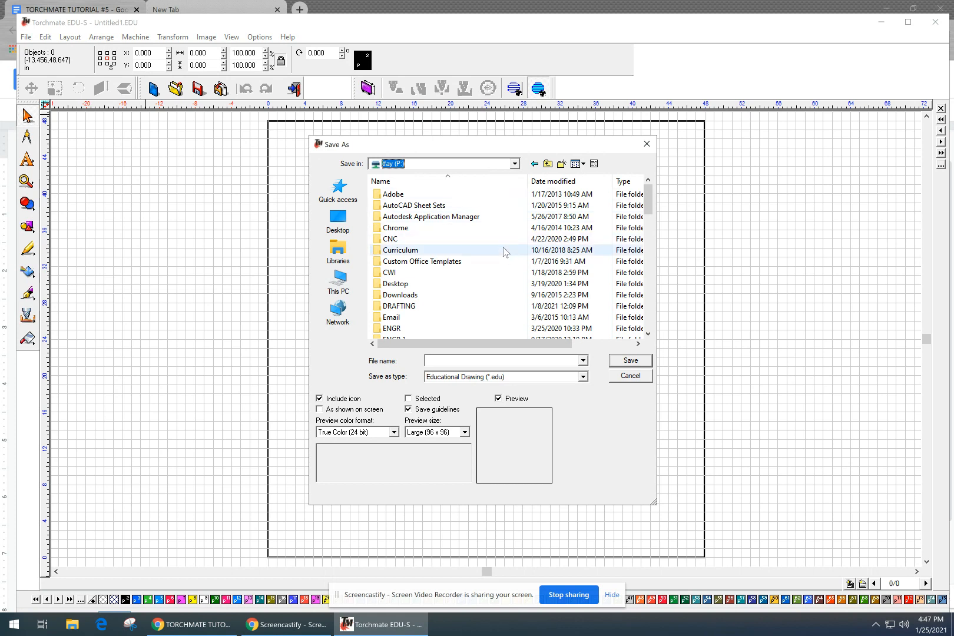
pyautogui.scroll(-4, 496, 264)
pyautogui.scroll(-2, 496, 264)
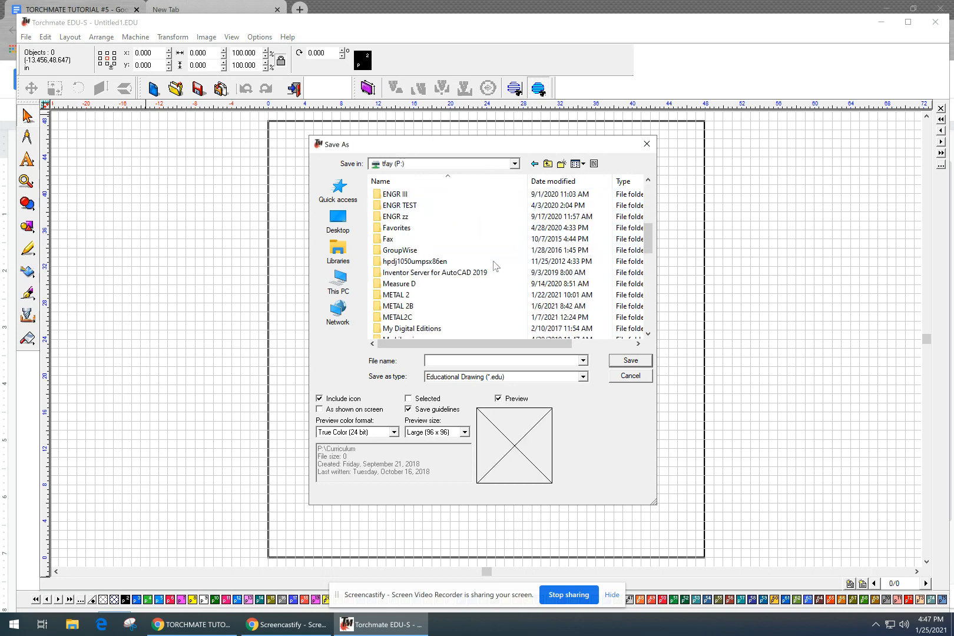
pyautogui.click(419, 294)
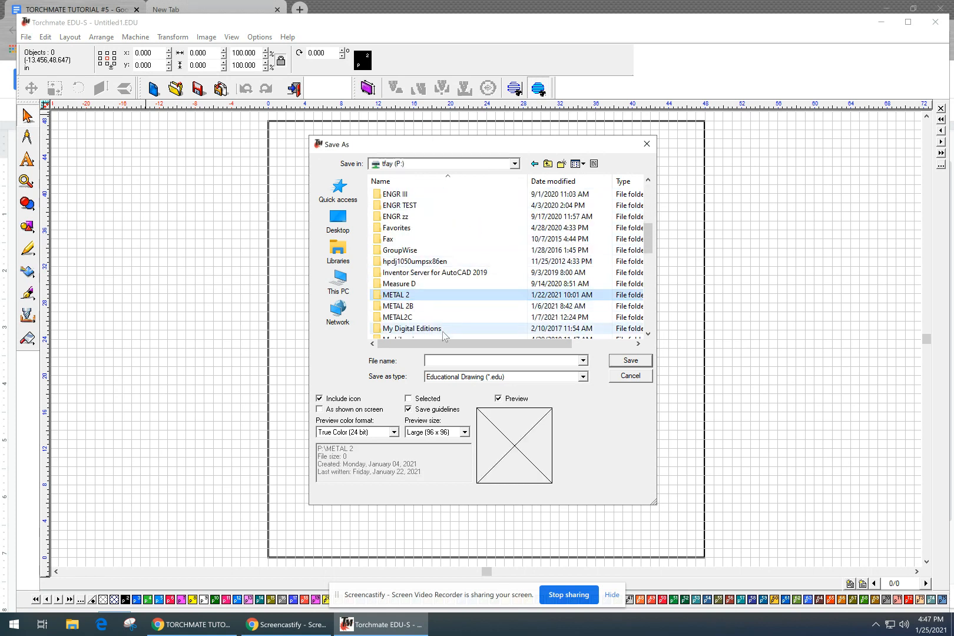
pyautogui.doubleClick(437, 296)
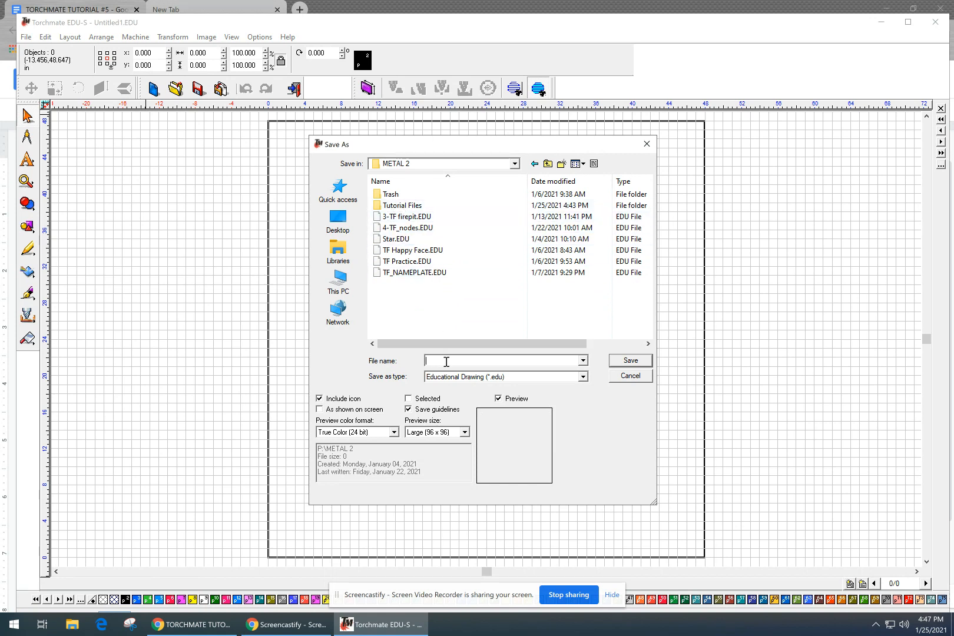
# Name the file 5-TF_SLO_Tiger, checking the tutorial, and save it.
pyautogui.click(464, 360)
pyautogui.write('5-')
pyautogui.hotkey('alt', 'Tab')
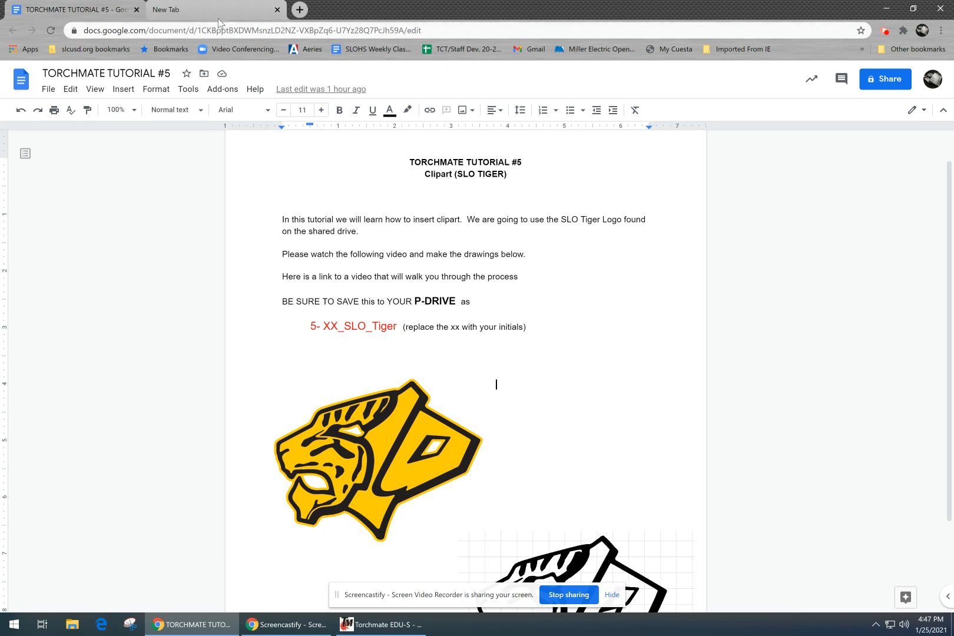
pyautogui.click(378, 623)
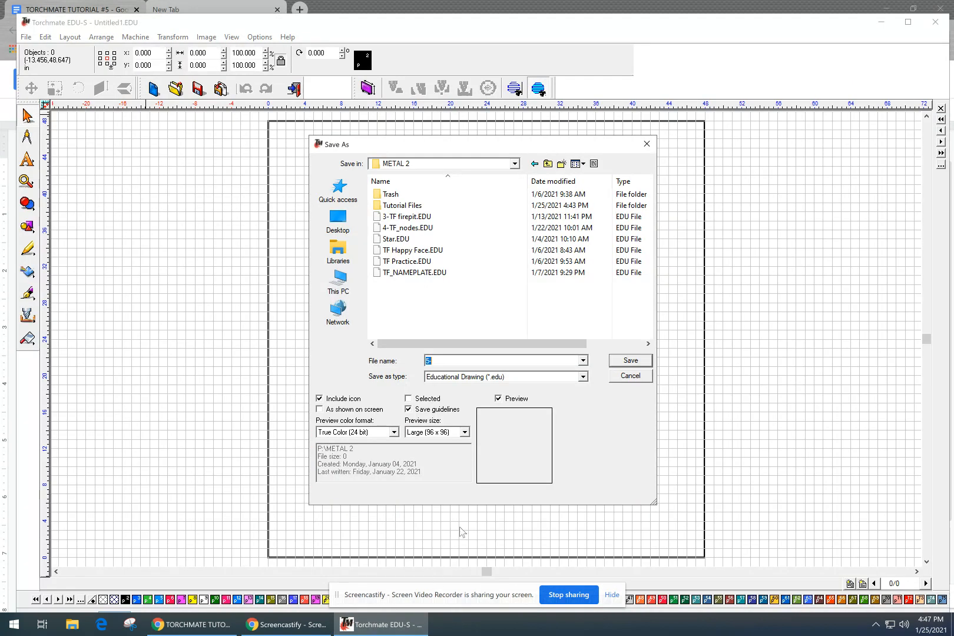
pyautogui.write('5-TF_SLO_Tiger')
pyautogui.click(629, 361)
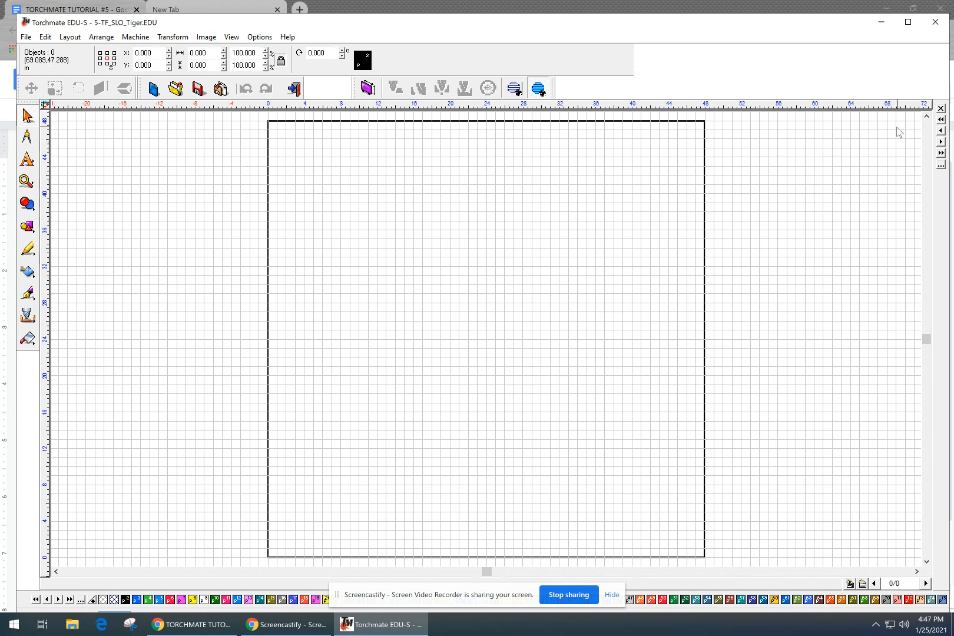
# Maximize the Torchmate window and show the File > Acquire Image submenu.
pyautogui.click(908, 21)
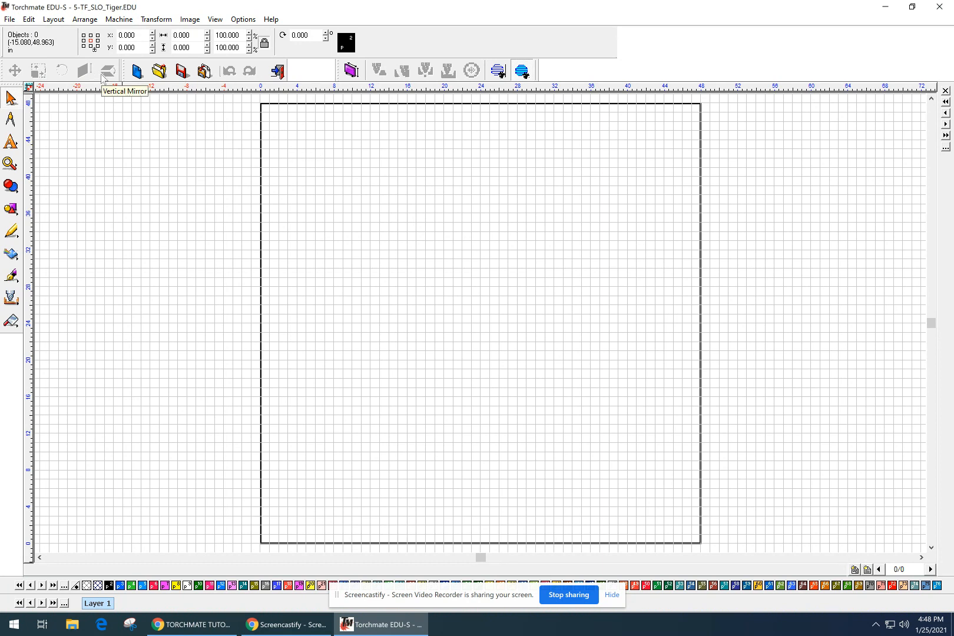
pyautogui.click(10, 19)
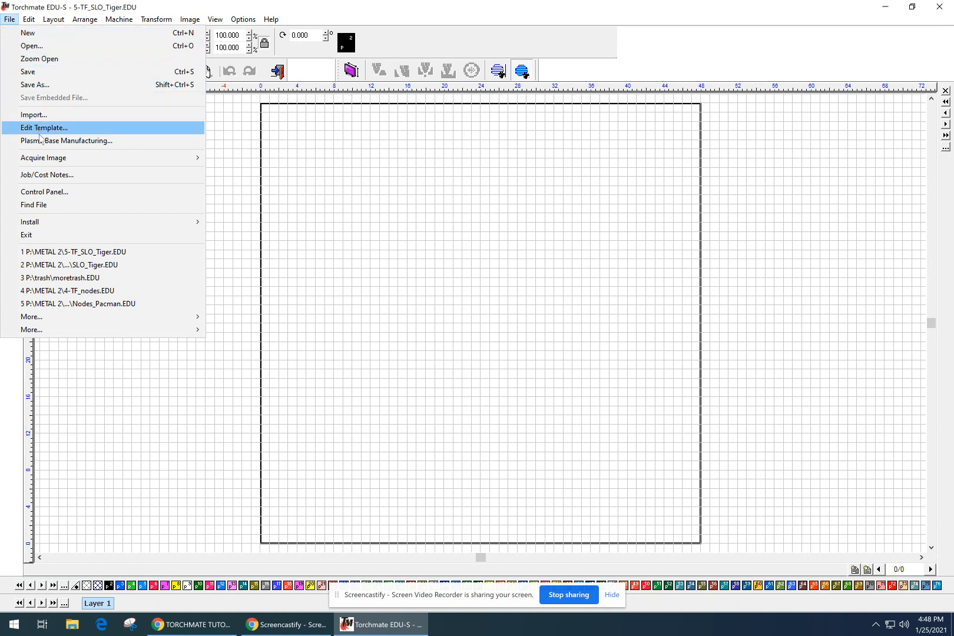
pyautogui.moveTo(42, 161)
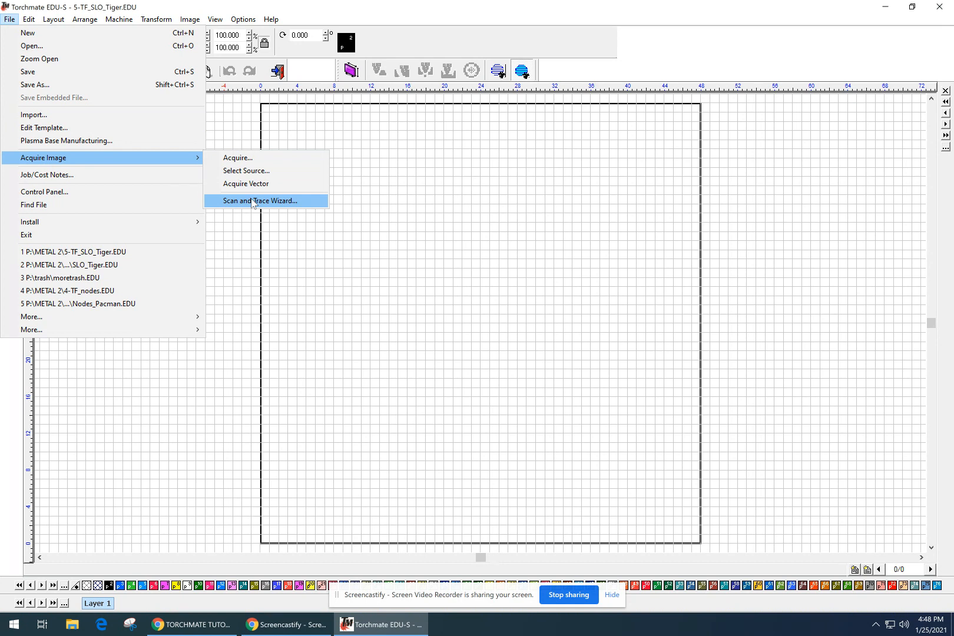
# Launch the Scan and Trace Wizard and choose to load a saved image file.
pyautogui.click(254, 202)
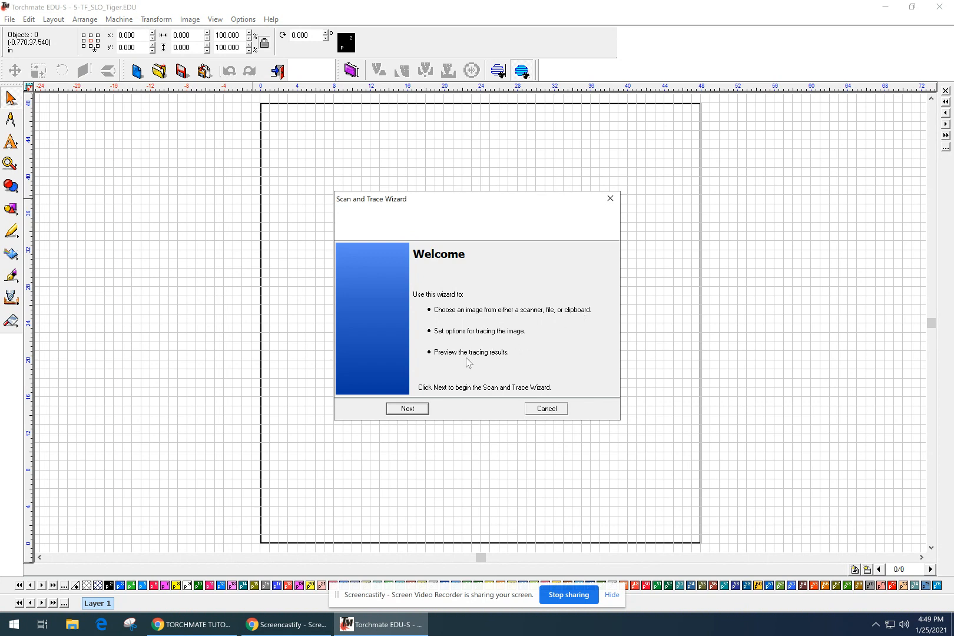
pyautogui.click(421, 412)
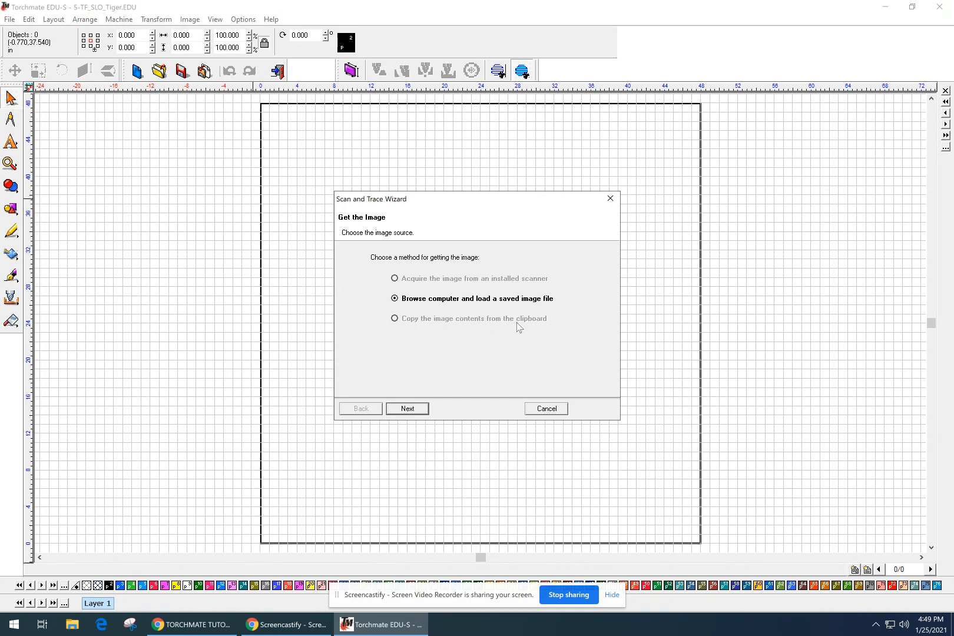
pyautogui.click(409, 409)
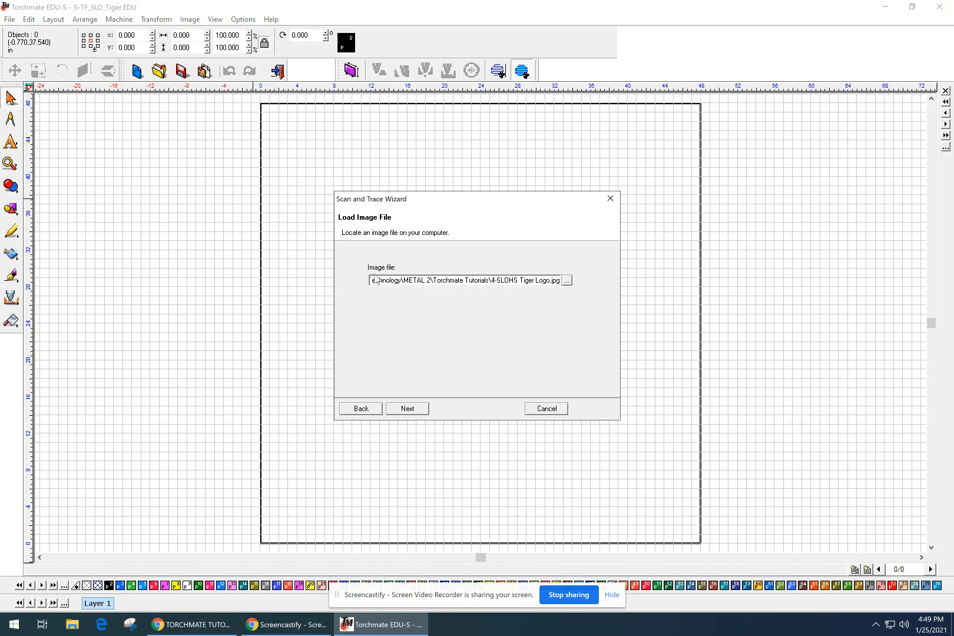
# Browse the S: drive through slohs, Industrial Technology and METAL 2 to Torchmate Tutorials.
pyautogui.click(567, 281)
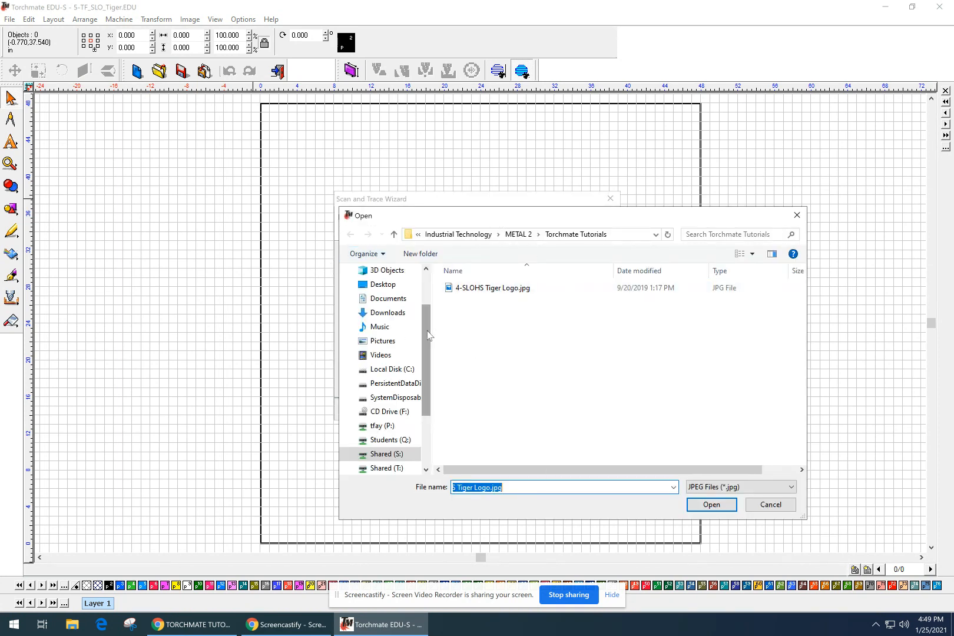
pyautogui.moveTo(427, 330); pyautogui.dragTo(423, 287)
pyautogui.scroll(-1, 428, 298)
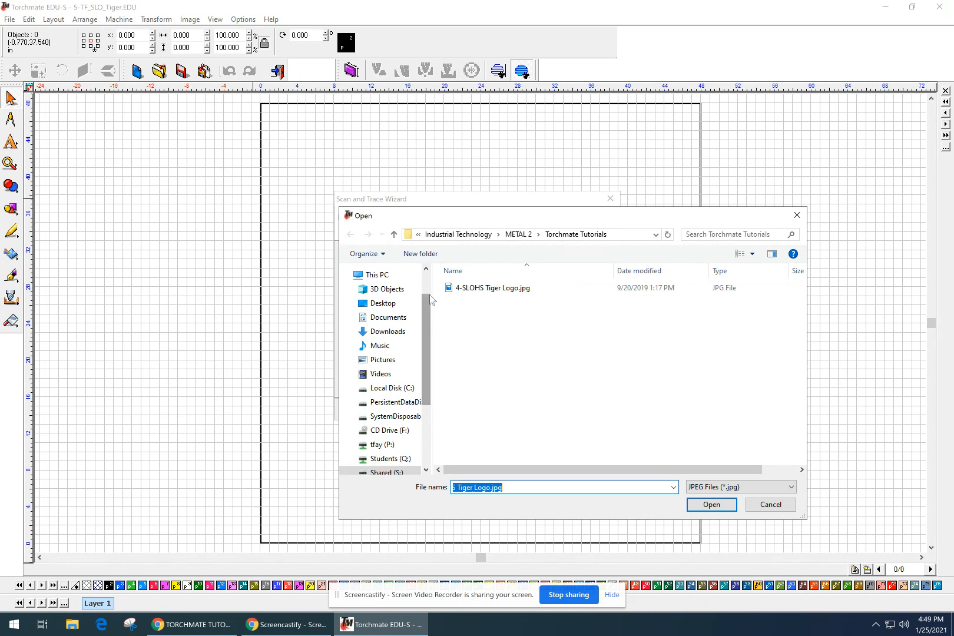
pyautogui.moveTo(428, 316); pyautogui.dragTo(420, 368)
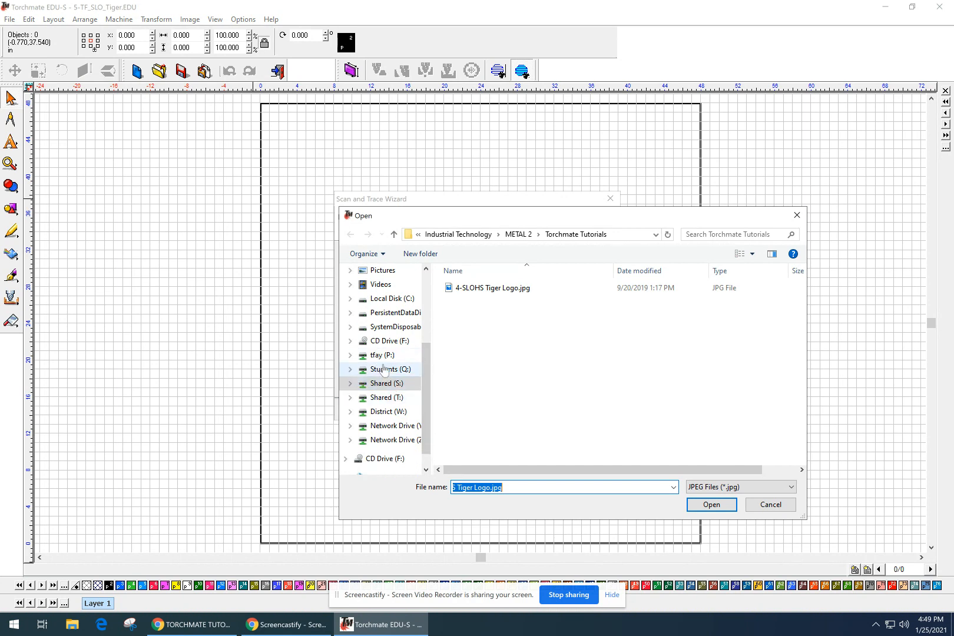
pyautogui.click(376, 383)
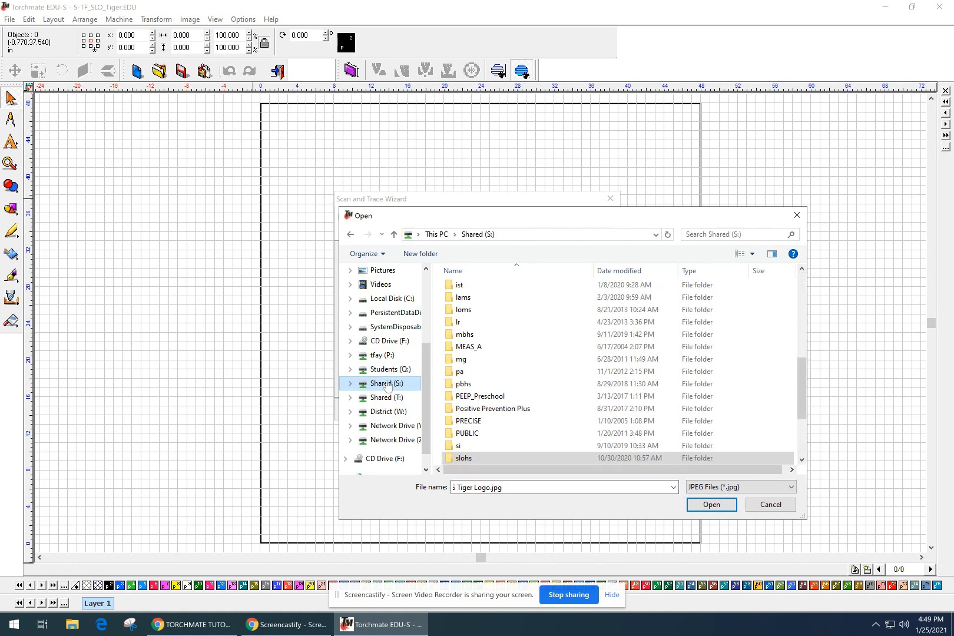
pyautogui.scroll(-3, 486, 395)
pyautogui.click(489, 359)
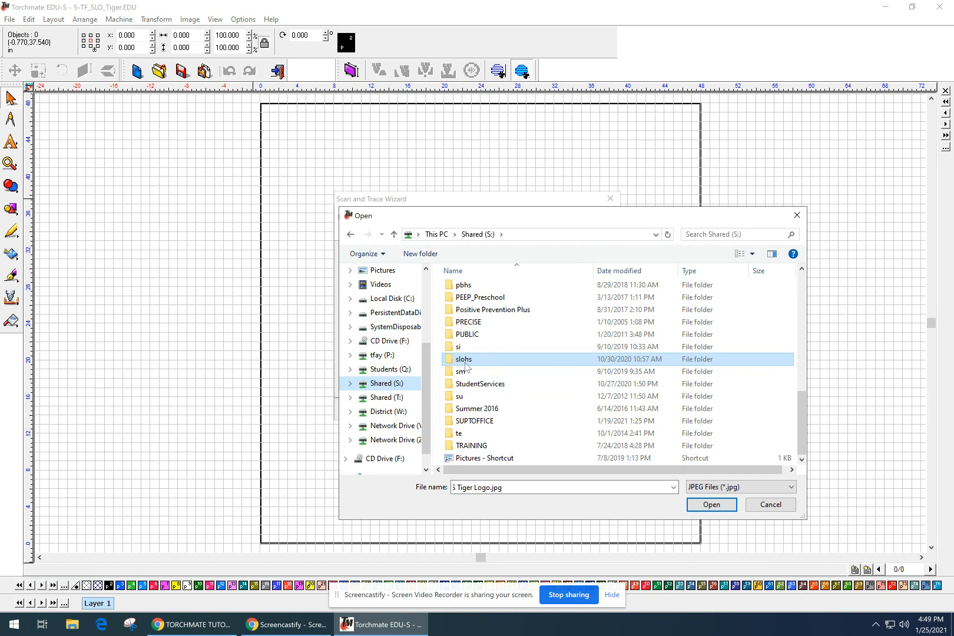
pyautogui.doubleClick(480, 361)
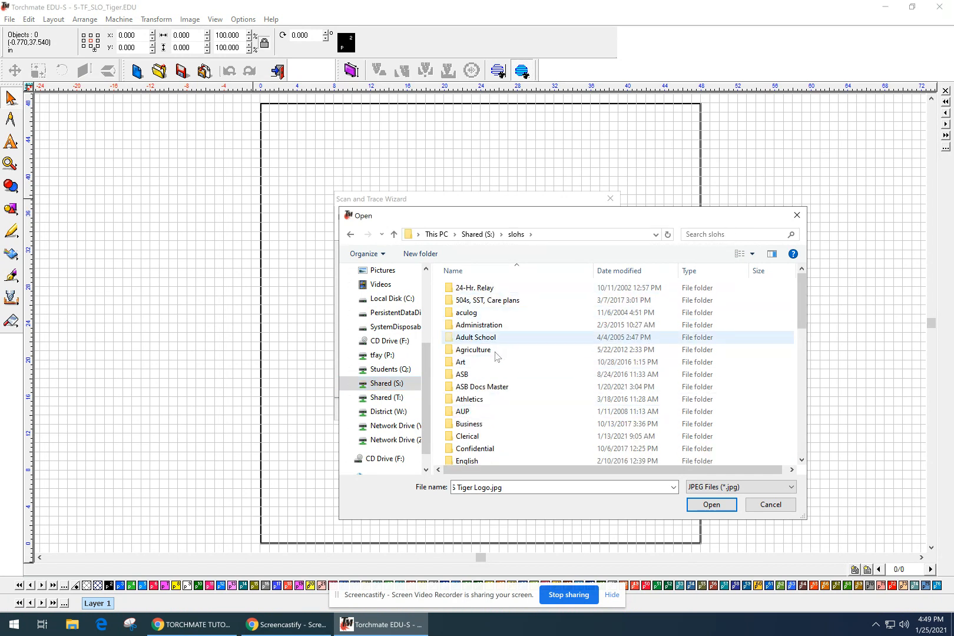
pyautogui.scroll(-2, 529, 405)
pyautogui.scroll(-2, 529, 399)
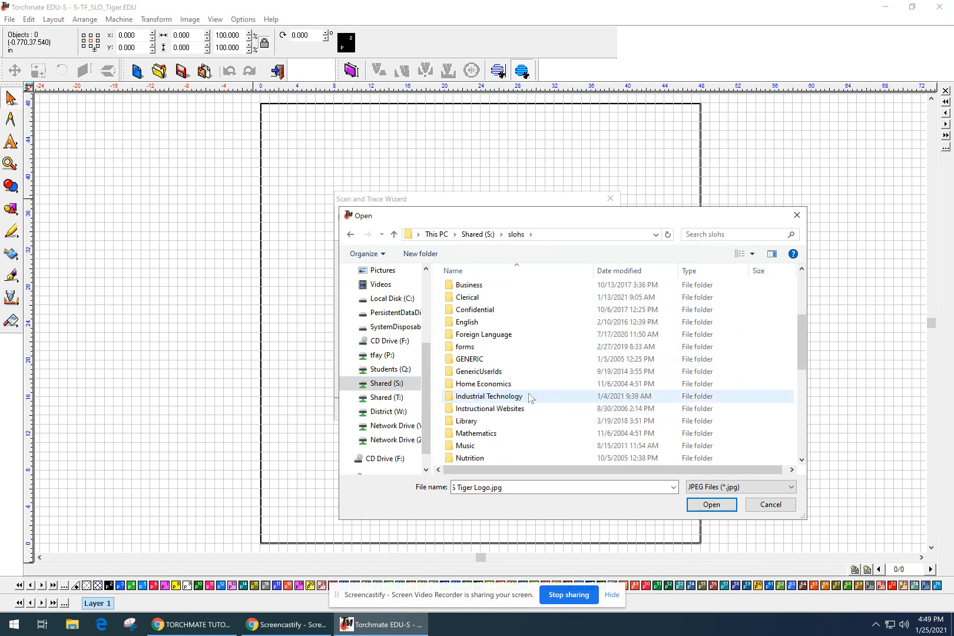
pyautogui.doubleClick(492, 397)
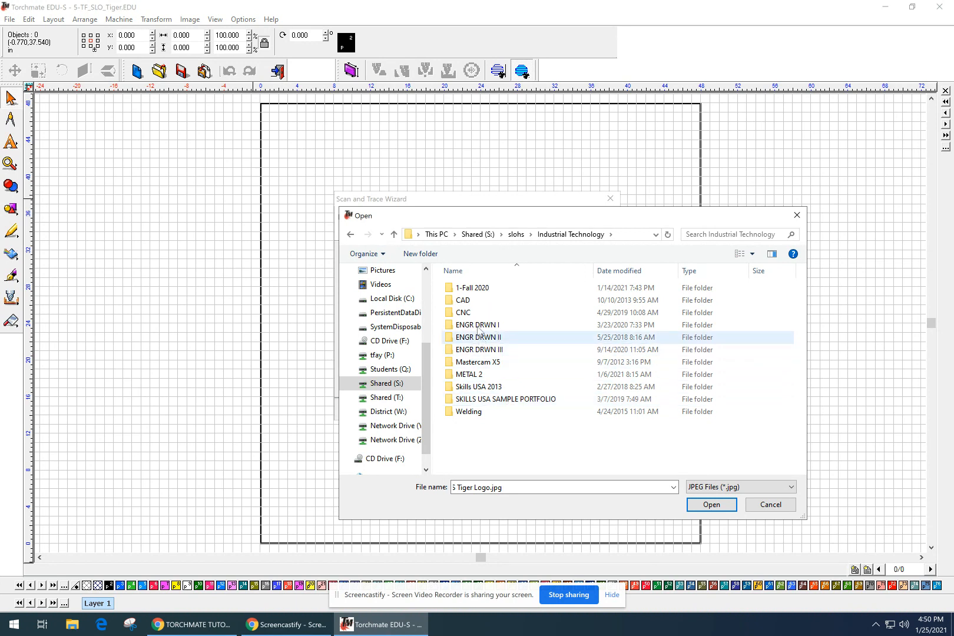
pyautogui.doubleClick(478, 374)
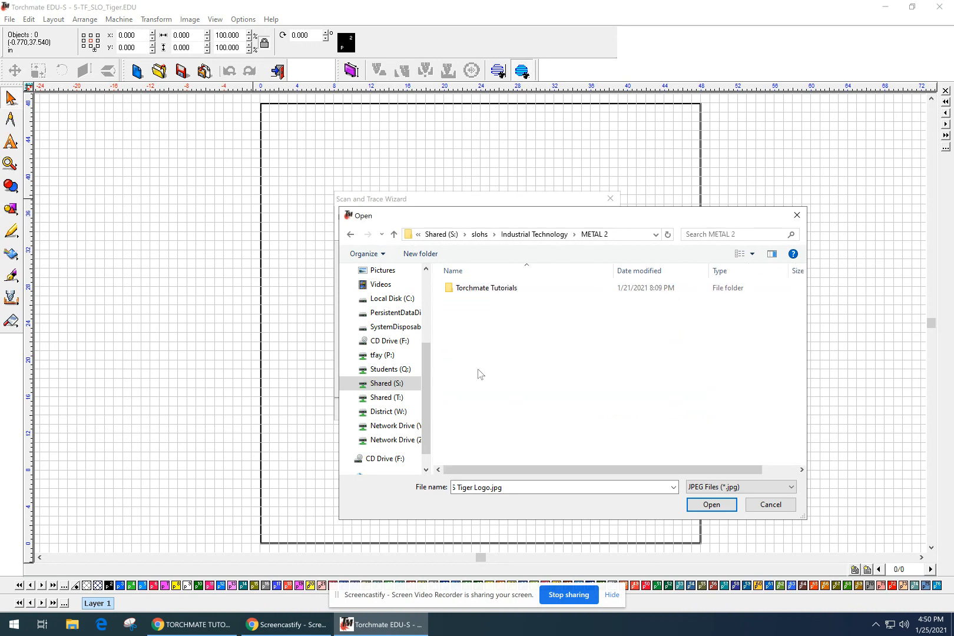
pyautogui.doubleClick(488, 288)
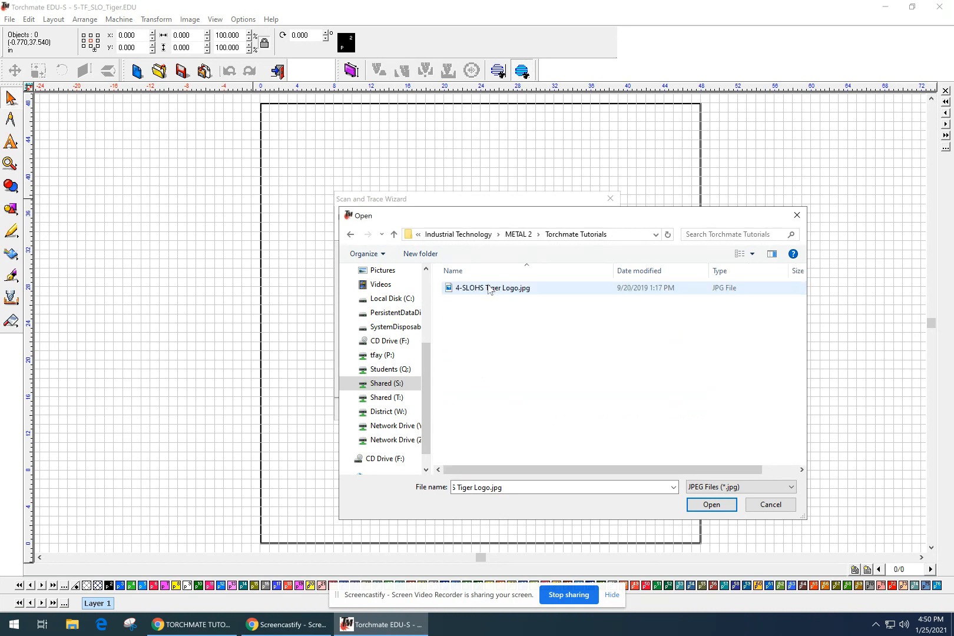
# Set file type to All Files (*.*) and open 4-SLOHS Tiger Logo.jpg.
pyautogui.click(776, 489)
pyautogui.click(776, 489)
pyautogui.click(764, 491)
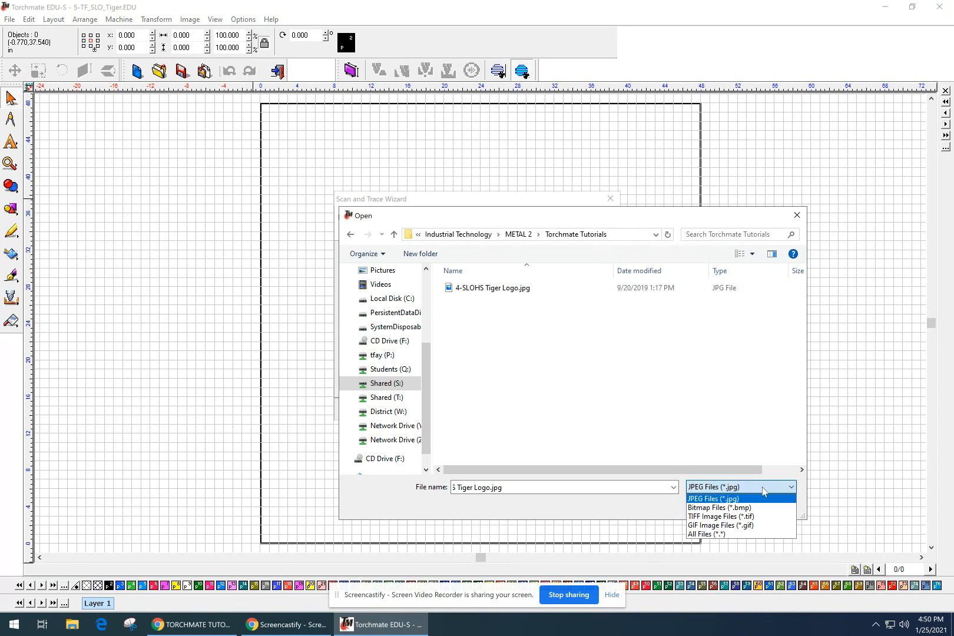
pyautogui.click(763, 508)
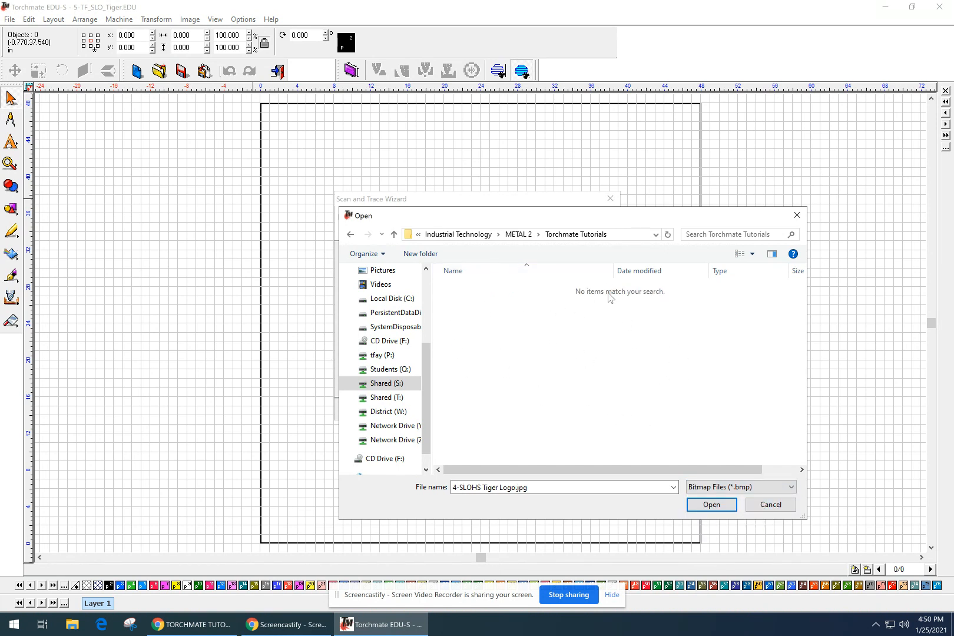
pyautogui.click(514, 235)
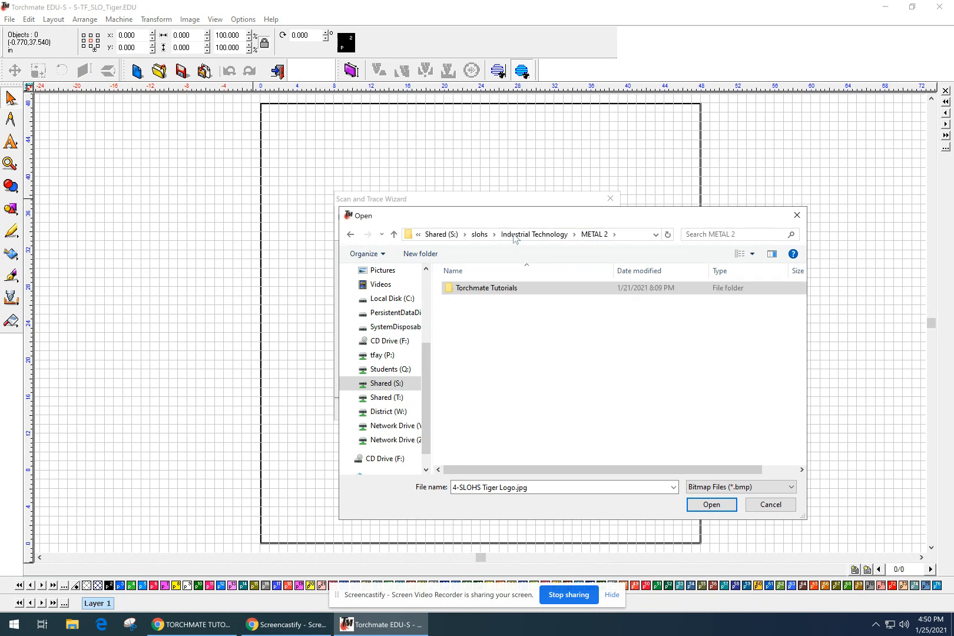
pyautogui.doubleClick(488, 291)
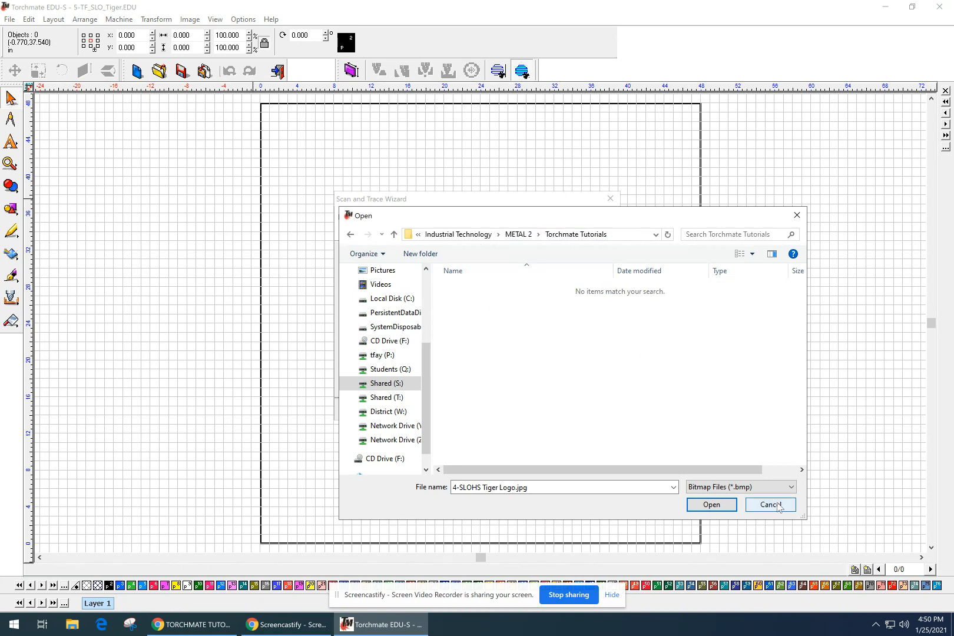
pyautogui.click(770, 486)
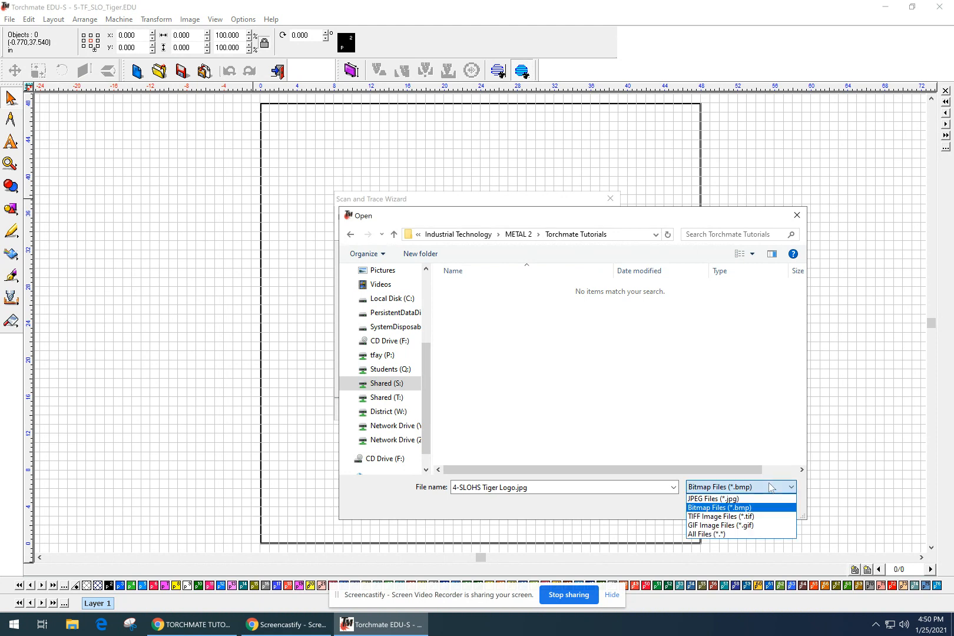
pyautogui.click(705, 535)
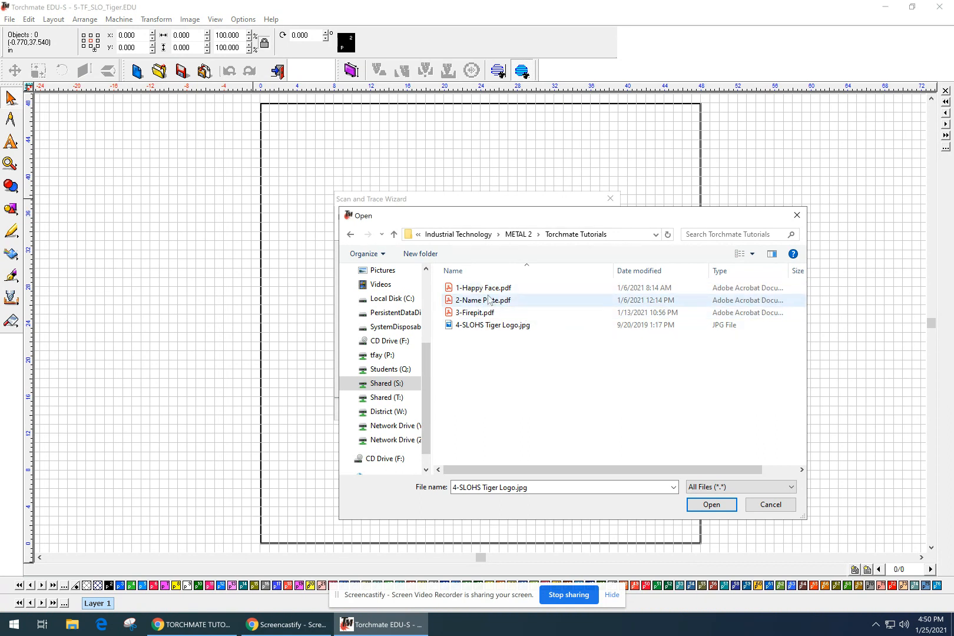
pyautogui.click(491, 328)
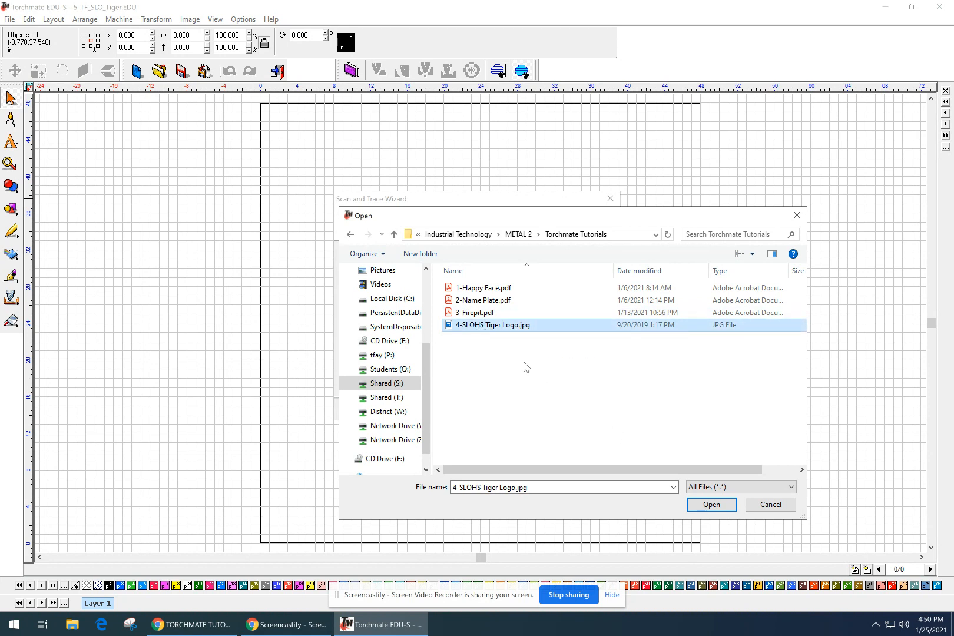
pyautogui.click(729, 505)
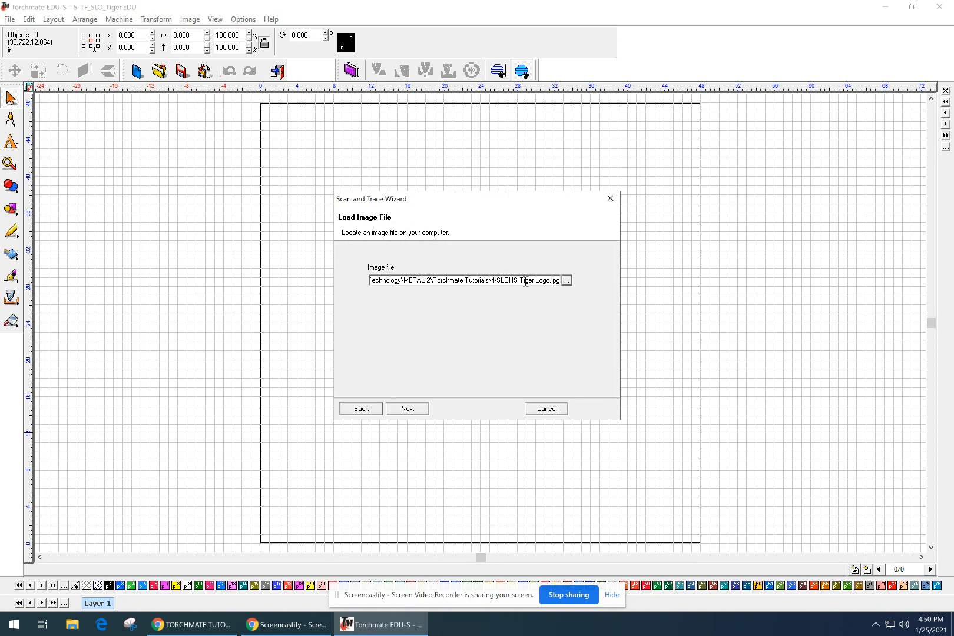
# Preview the tiger image and tune the white threshold for a clean black-and-white outline.
pyautogui.click(408, 408)
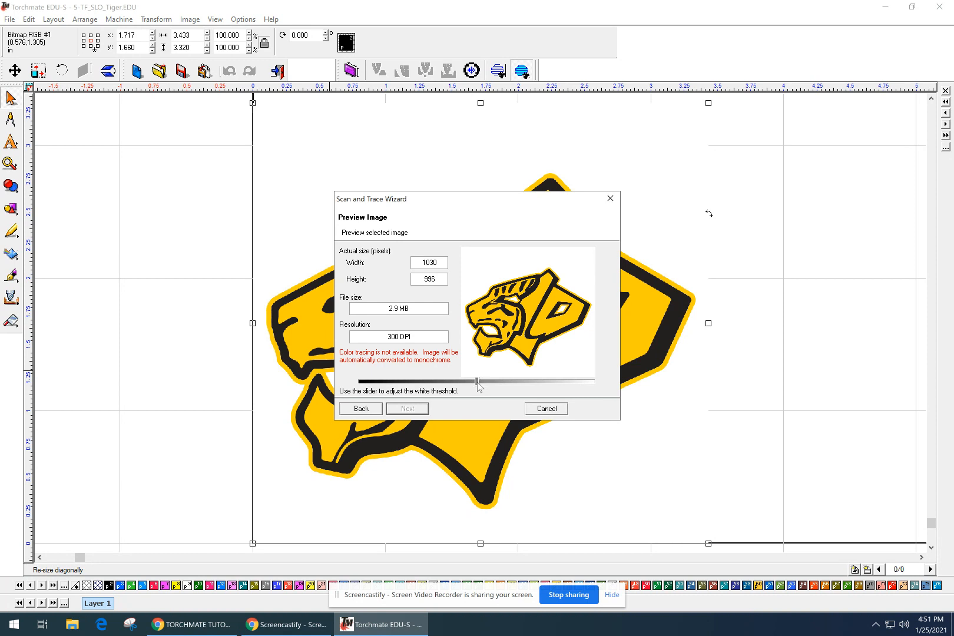
pyautogui.moveTo(476, 382); pyautogui.dragTo(474, 383)
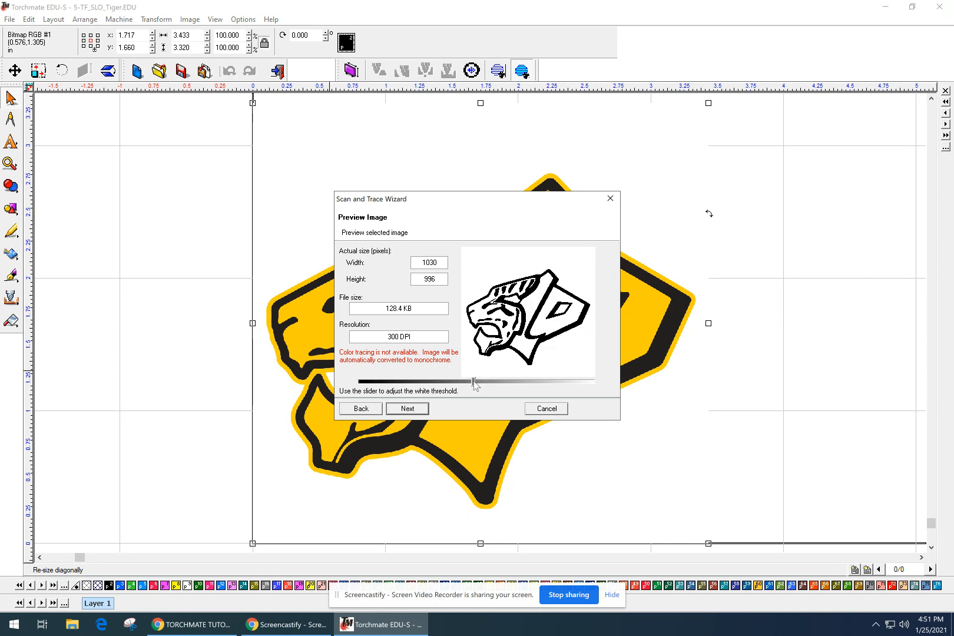
pyautogui.moveTo(462, 382); pyautogui.dragTo(440, 389)
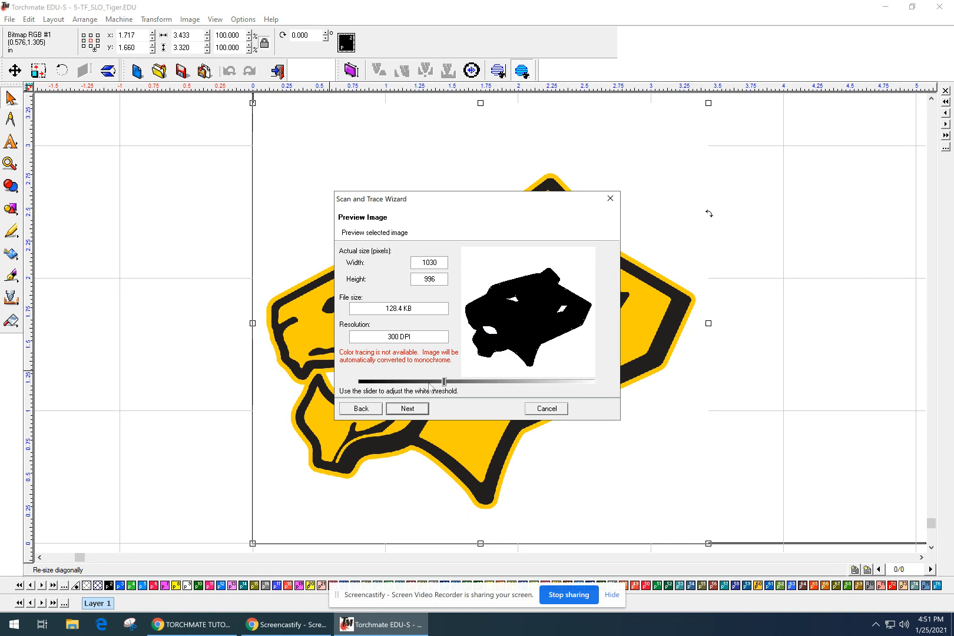
pyautogui.moveTo(450, 390); pyautogui.dragTo(478, 397)
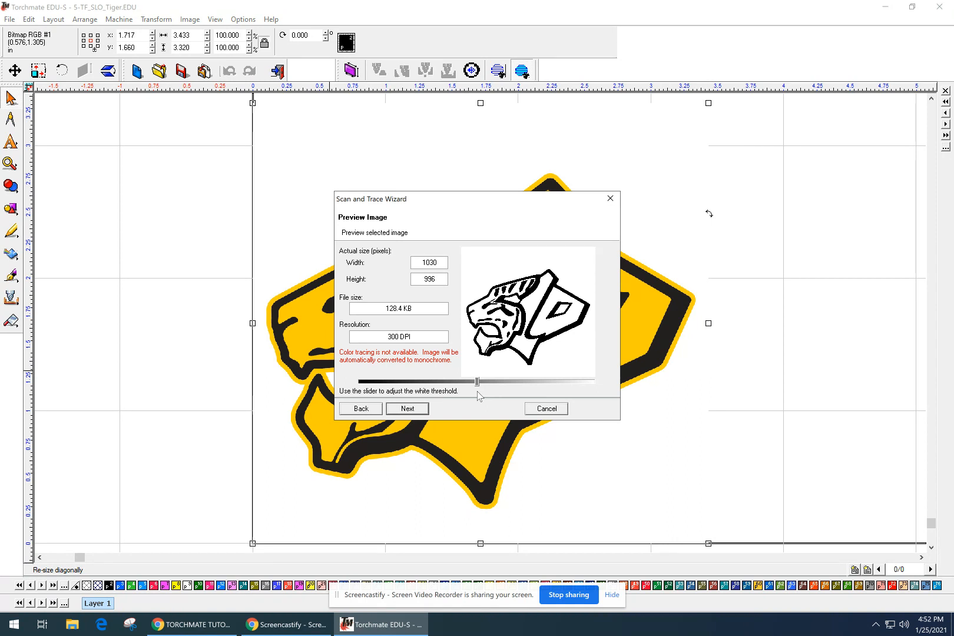
pyautogui.moveTo(477, 382); pyautogui.dragTo(475, 383)
# Pick the LOGO-Complex with Detail preset and advance to the AccuScan Ready page.
pyautogui.click(407, 408)
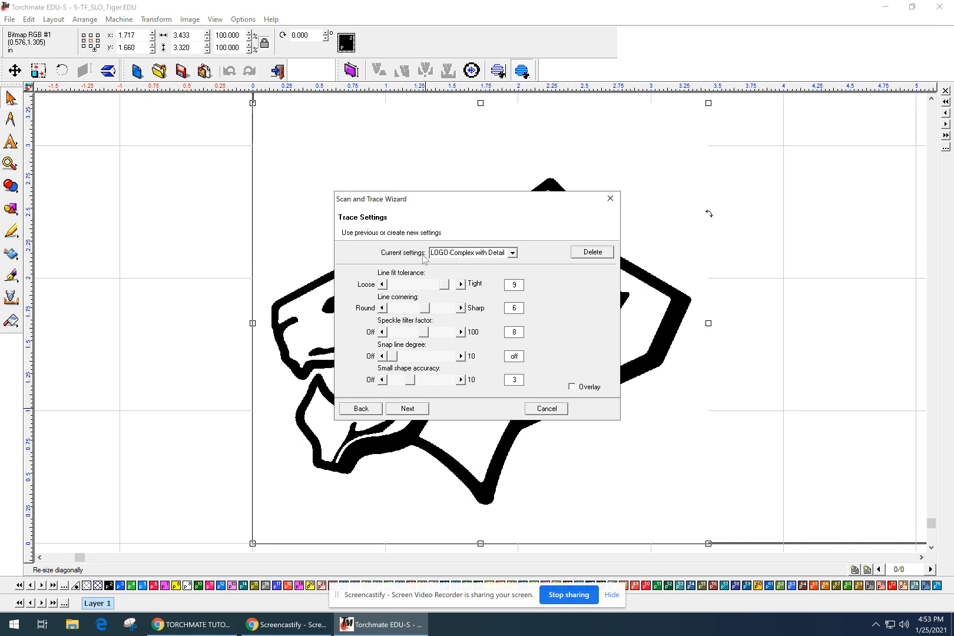
pyautogui.click(513, 253)
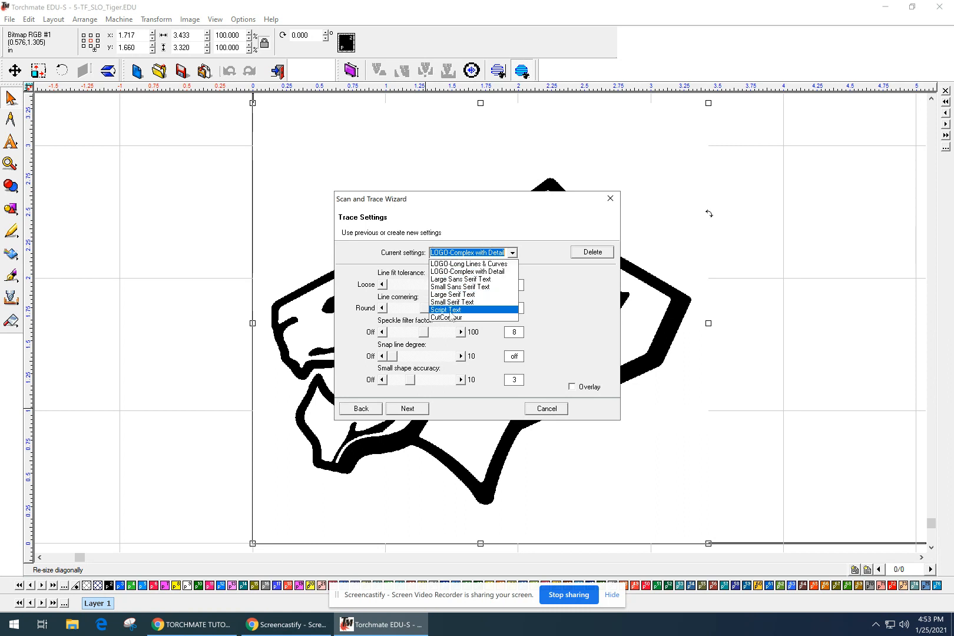
pyautogui.click(469, 273)
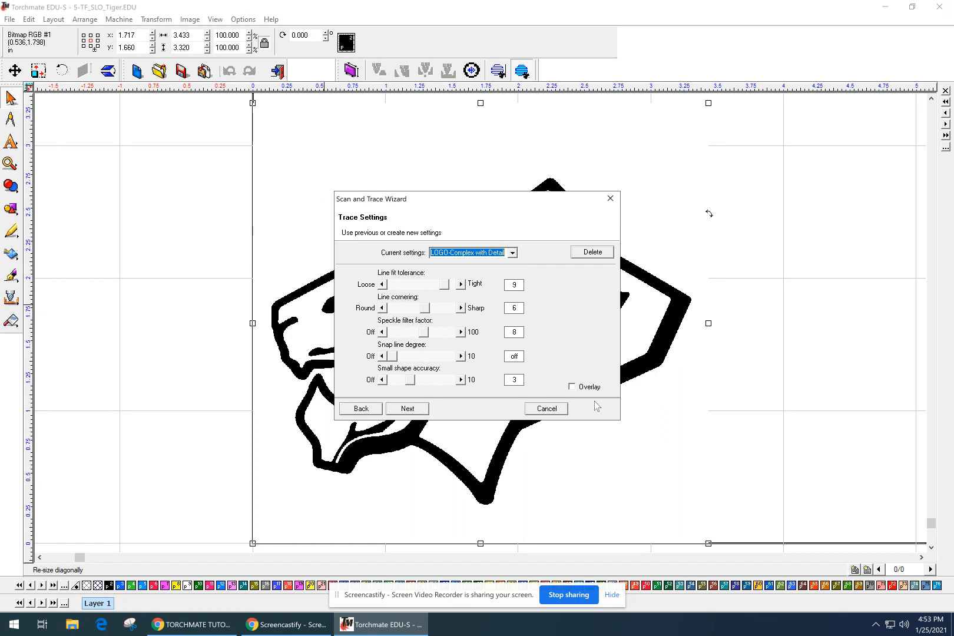
pyautogui.click(424, 409)
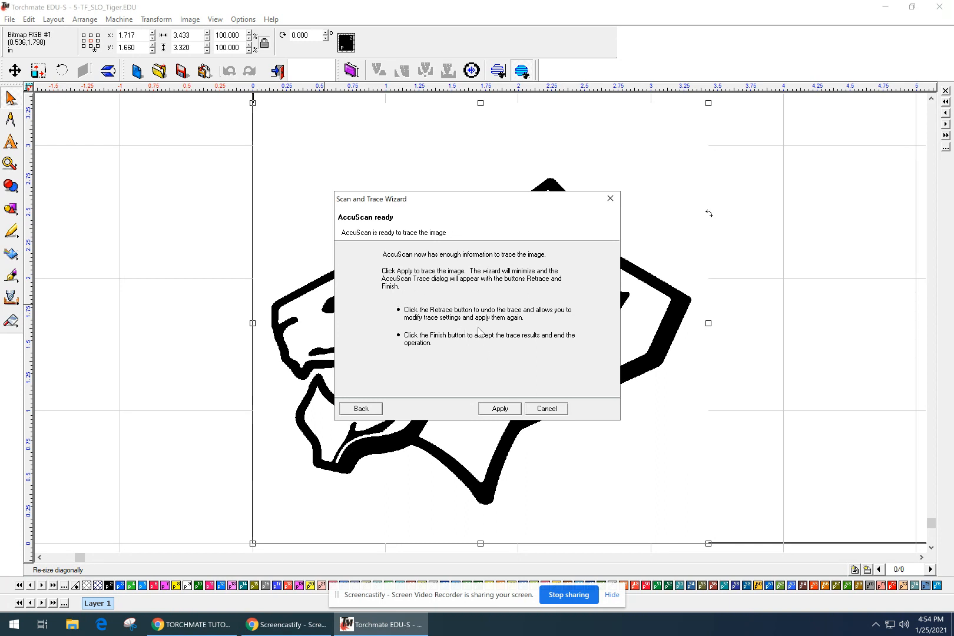
# Trace the tiger, then retrace with line fit tolerance 9 and small shape accuracy 10.
pyautogui.click(500, 409)
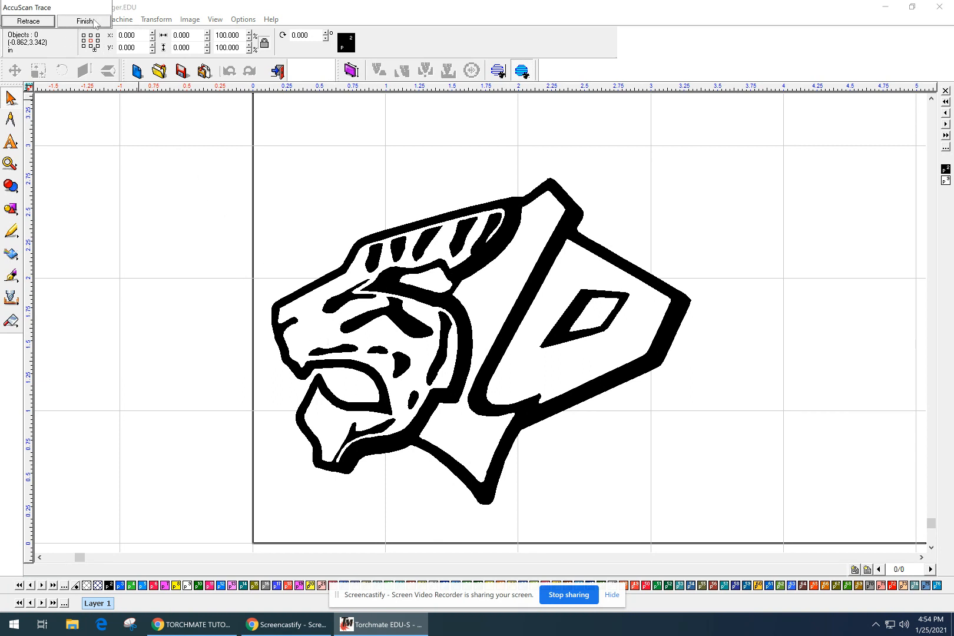
pyautogui.click(35, 21)
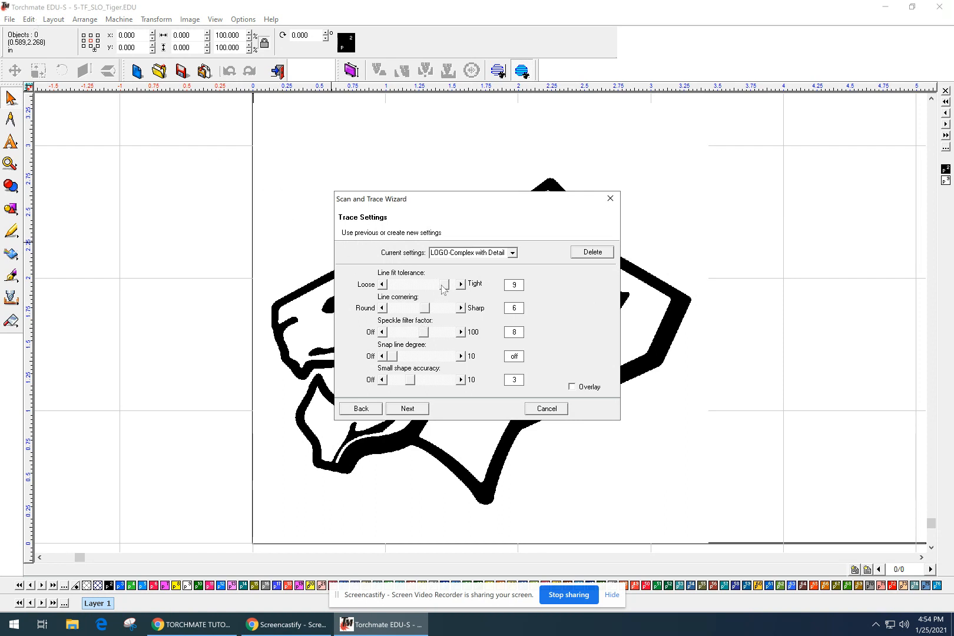
pyautogui.moveTo(443, 286); pyautogui.dragTo(476, 294)
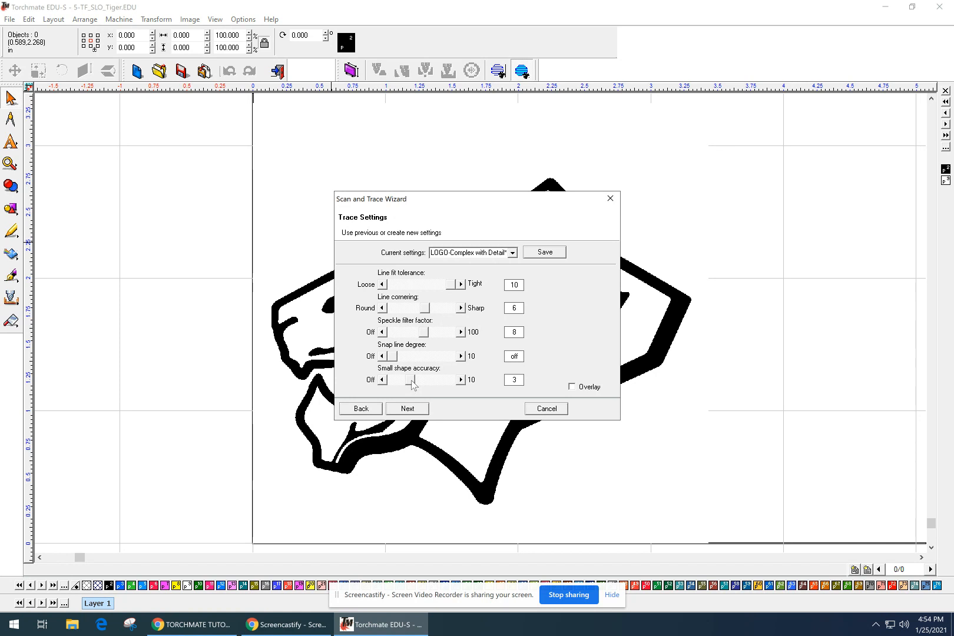
pyautogui.click(382, 284)
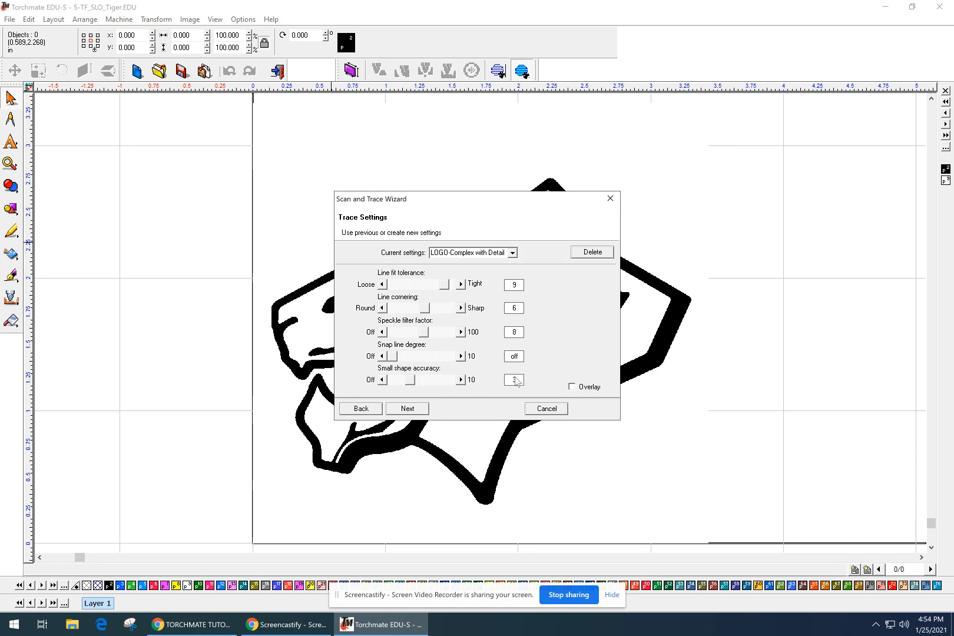
pyautogui.moveTo(411, 383); pyautogui.dragTo(468, 386)
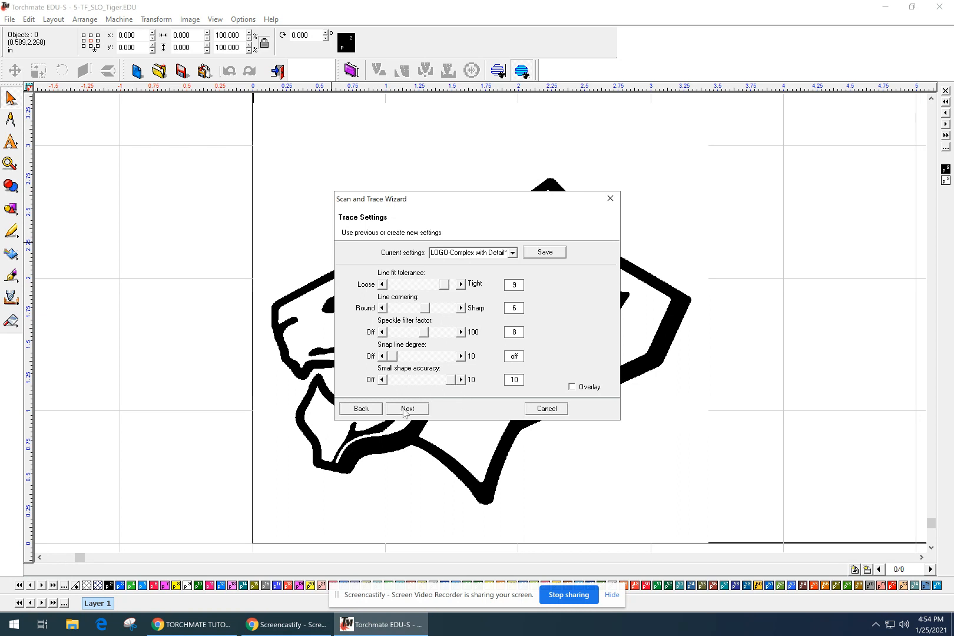
pyautogui.click(405, 412)
pyautogui.click(507, 411)
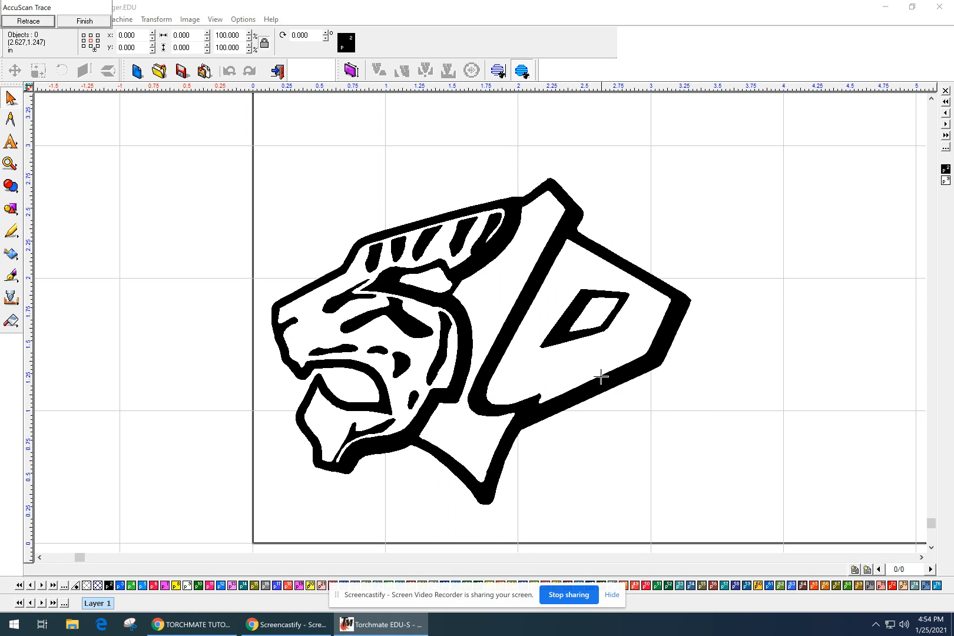
pyautogui.scroll(2, 654, 352)
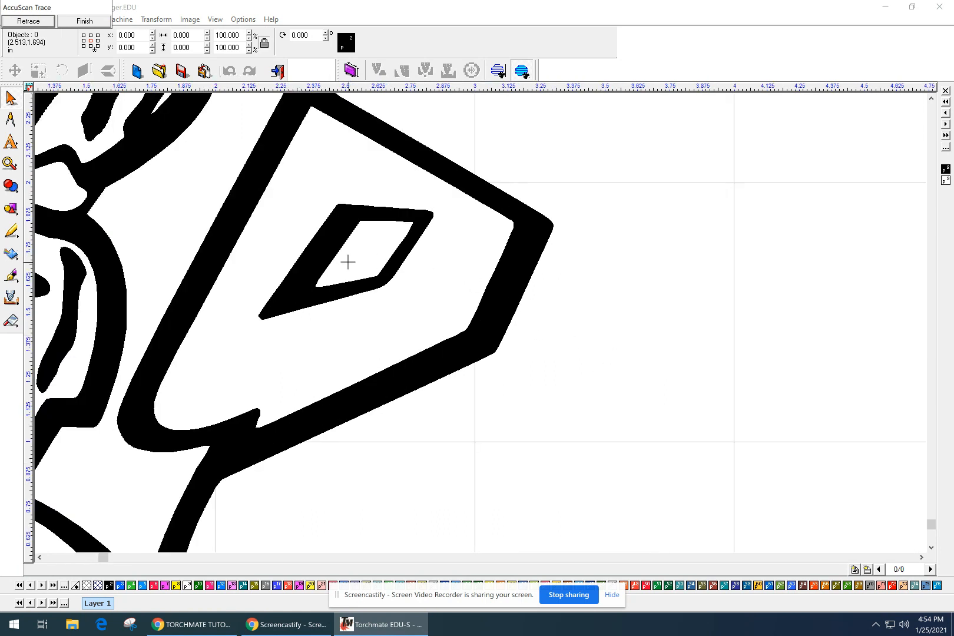
pyautogui.scroll(-2, 348, 262)
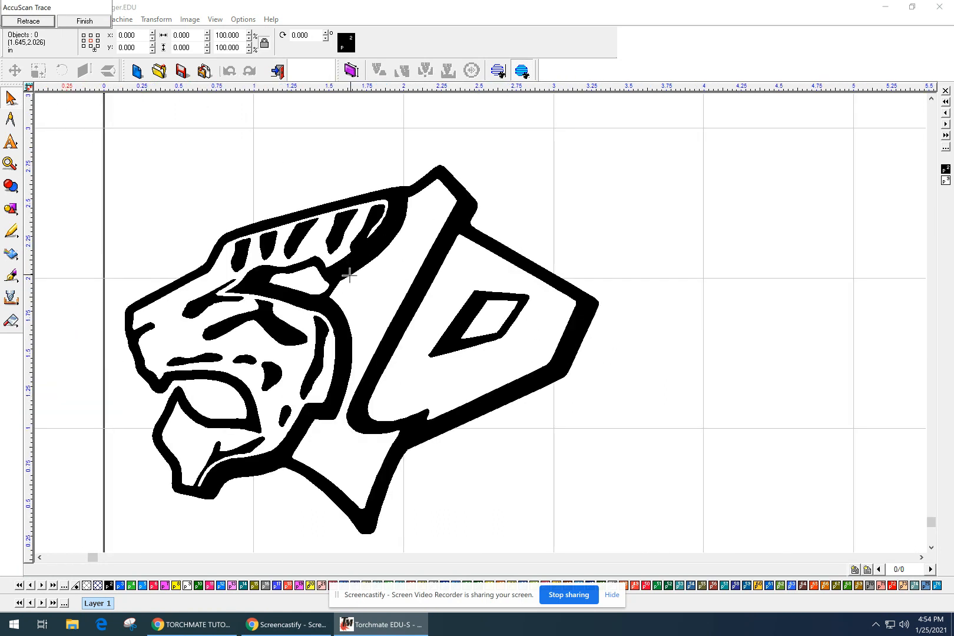
# Lower small shape accuracy to 3, retrace the tiger, and accept the result.
pyautogui.click(35, 23)
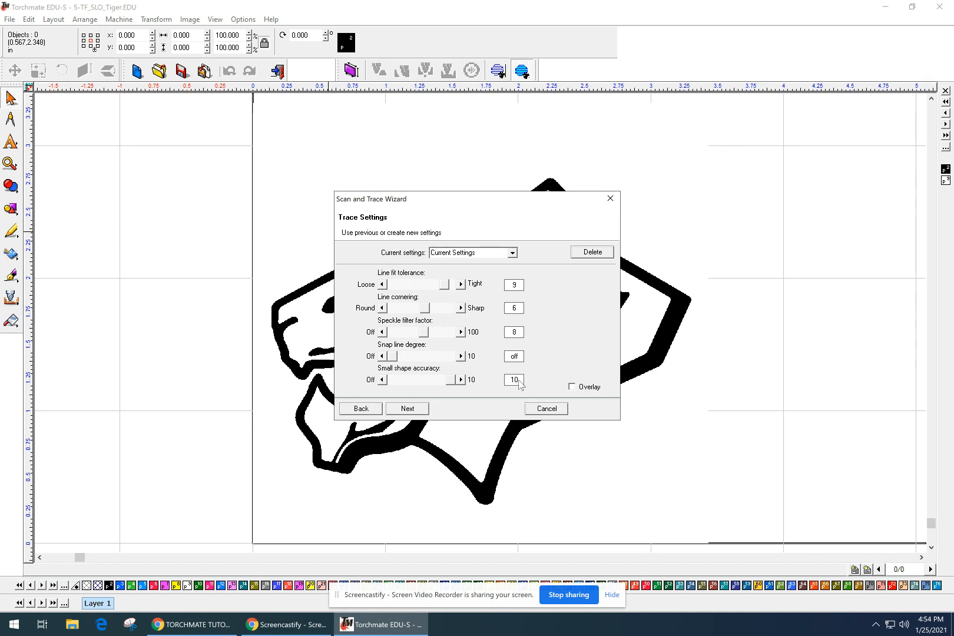
pyautogui.moveTo(451, 381); pyautogui.dragTo(410, 381)
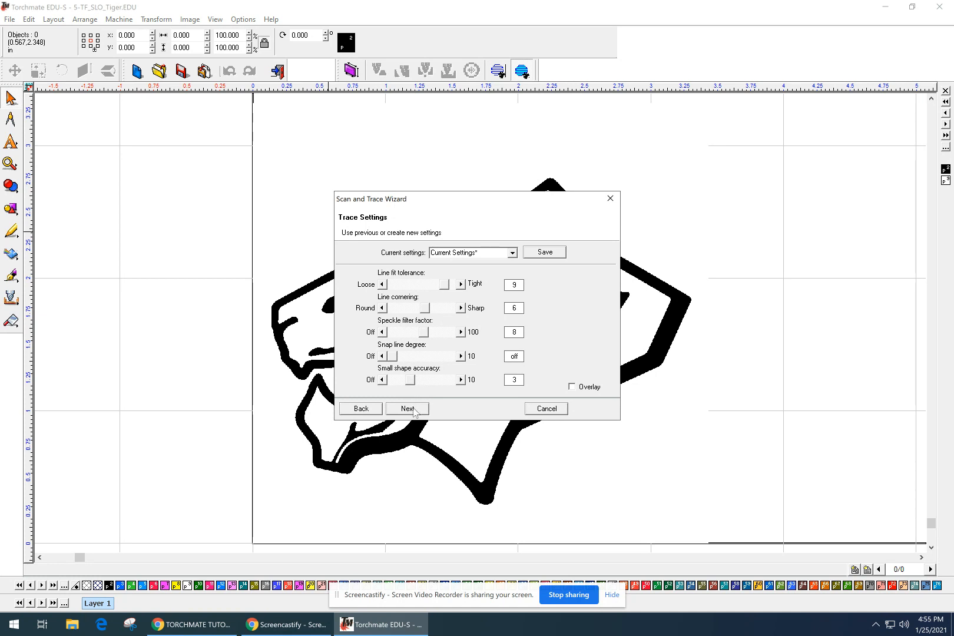
pyautogui.click(414, 411)
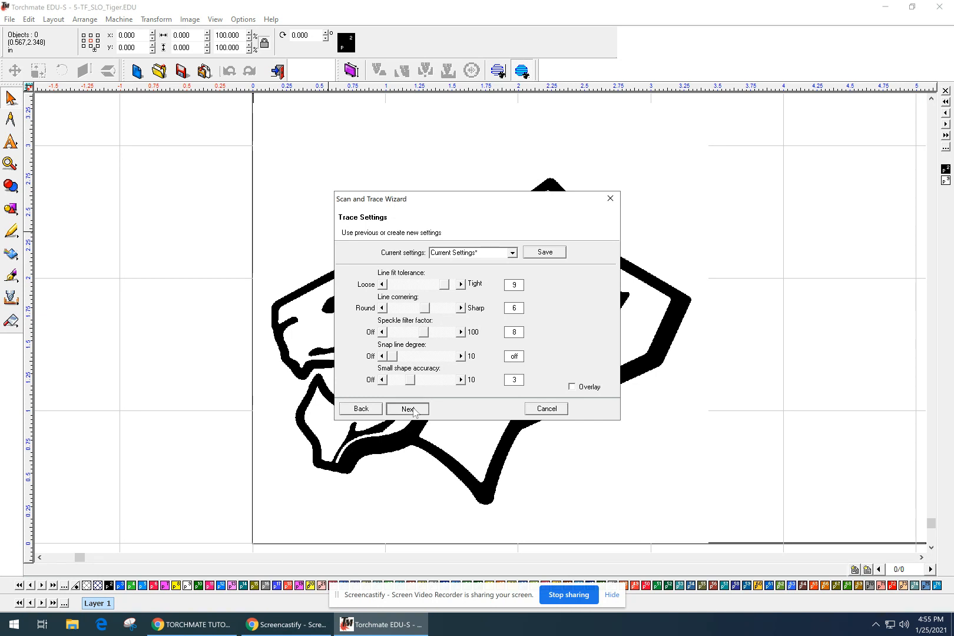
pyautogui.click(413, 408)
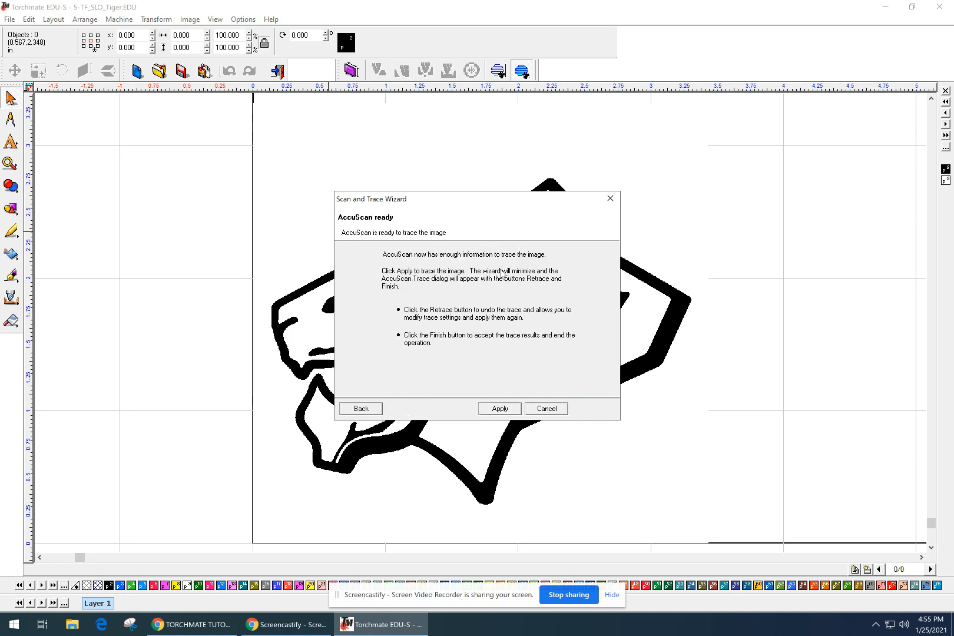
pyautogui.click(502, 411)
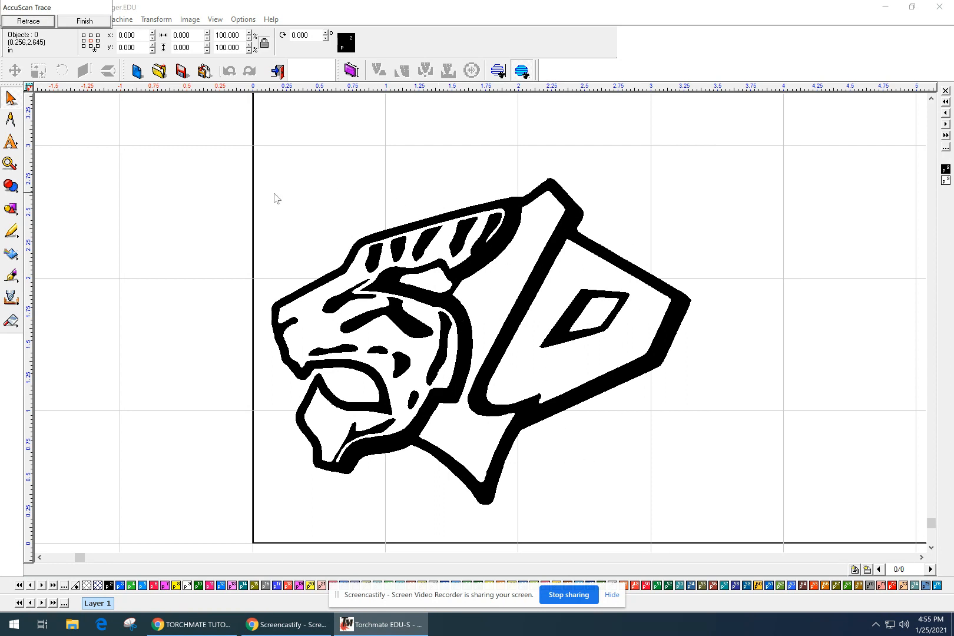
pyautogui.click(94, 24)
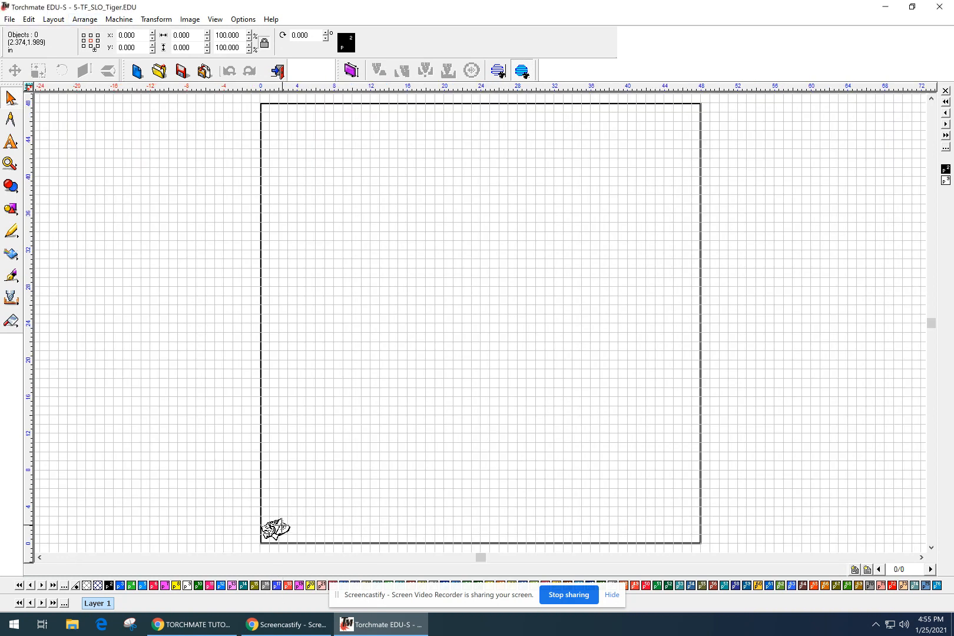
# Resize the tiger group to 12 in wide and move it to the material's lower-left corner.
pyautogui.click(280, 527)
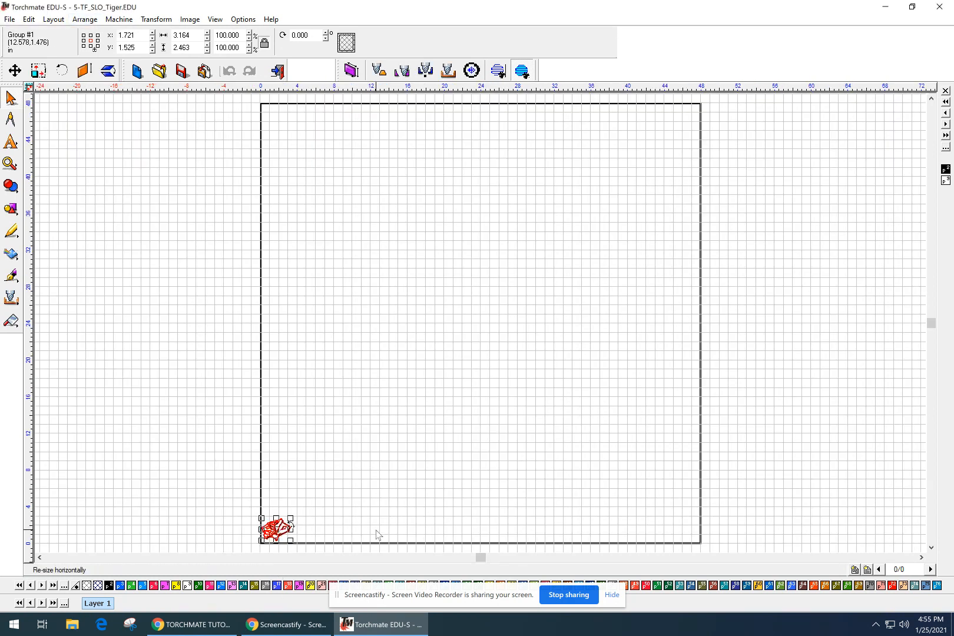
pyautogui.click(320, 537)
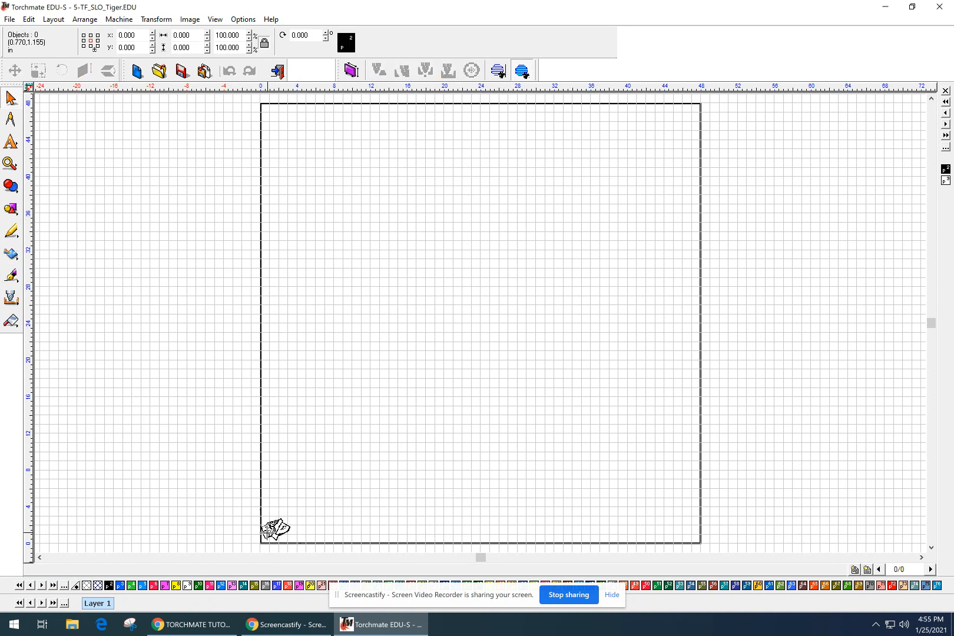
pyautogui.click(276, 530)
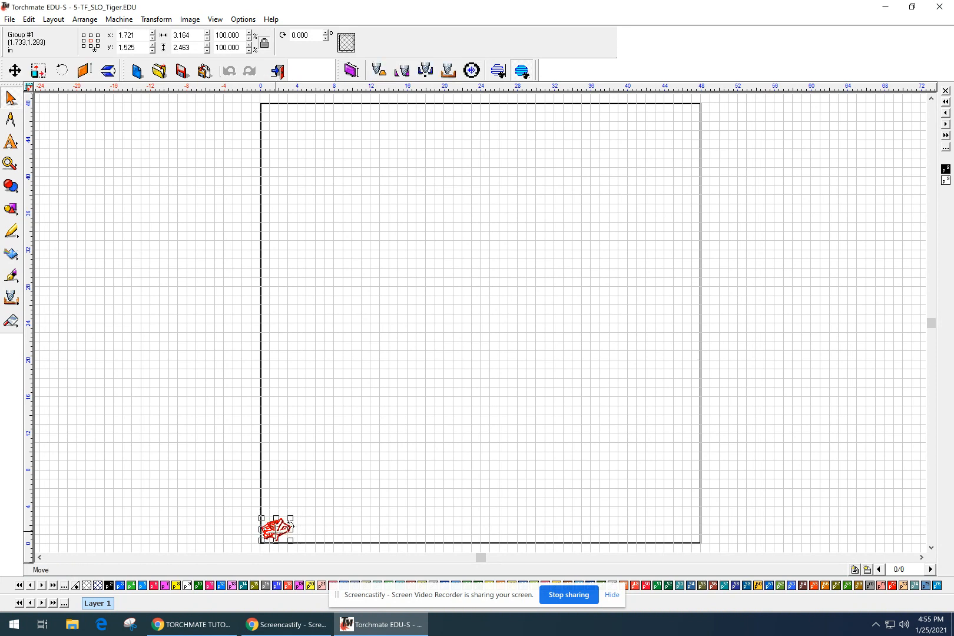
pyautogui.click(200, 34)
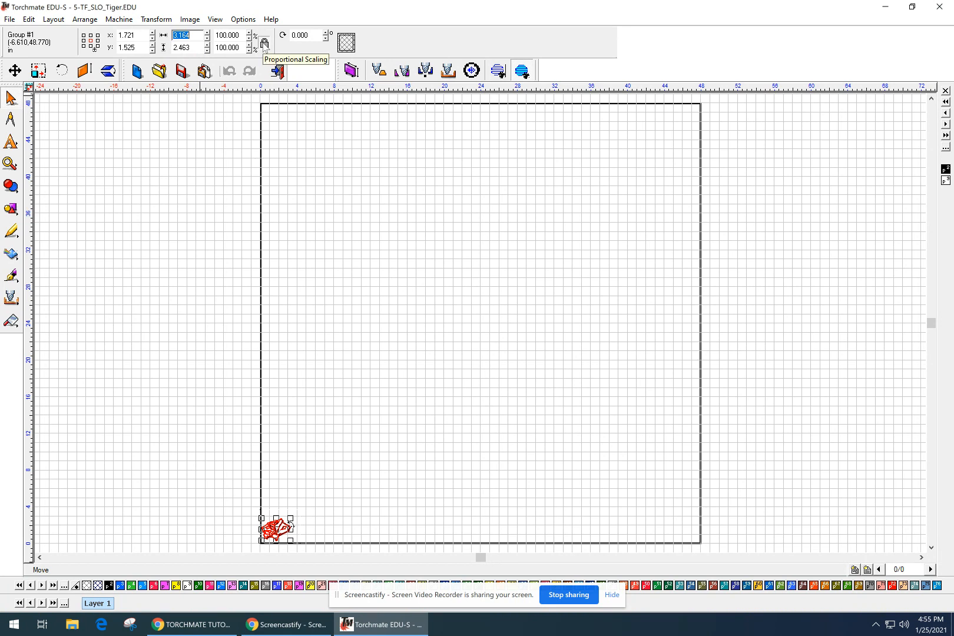
pyautogui.write('12')
pyautogui.press('Return')
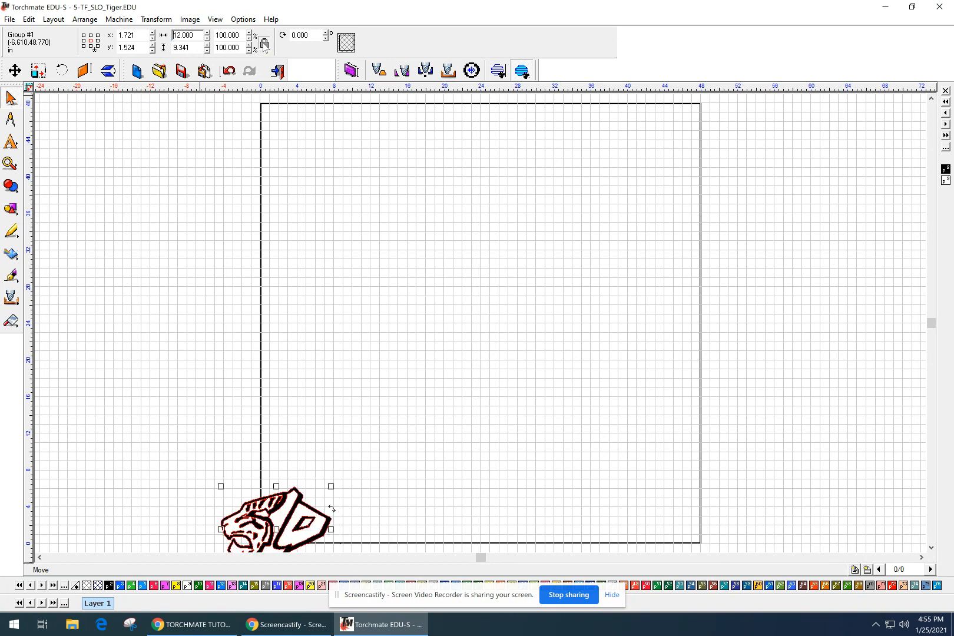
pyautogui.moveTo(272, 533); pyautogui.dragTo(318, 490)
pyautogui.click(329, 488)
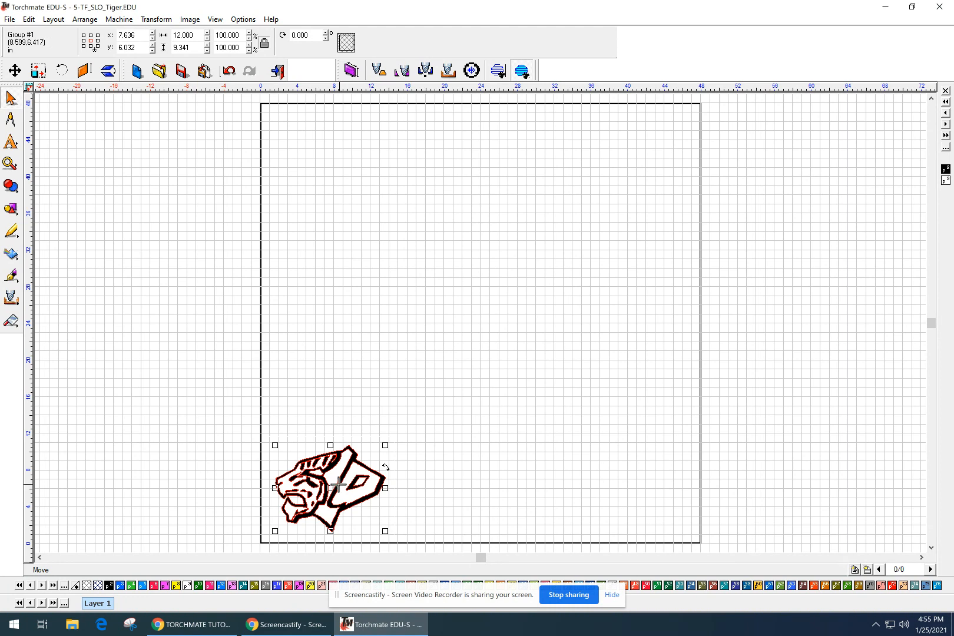
pyautogui.click(445, 455)
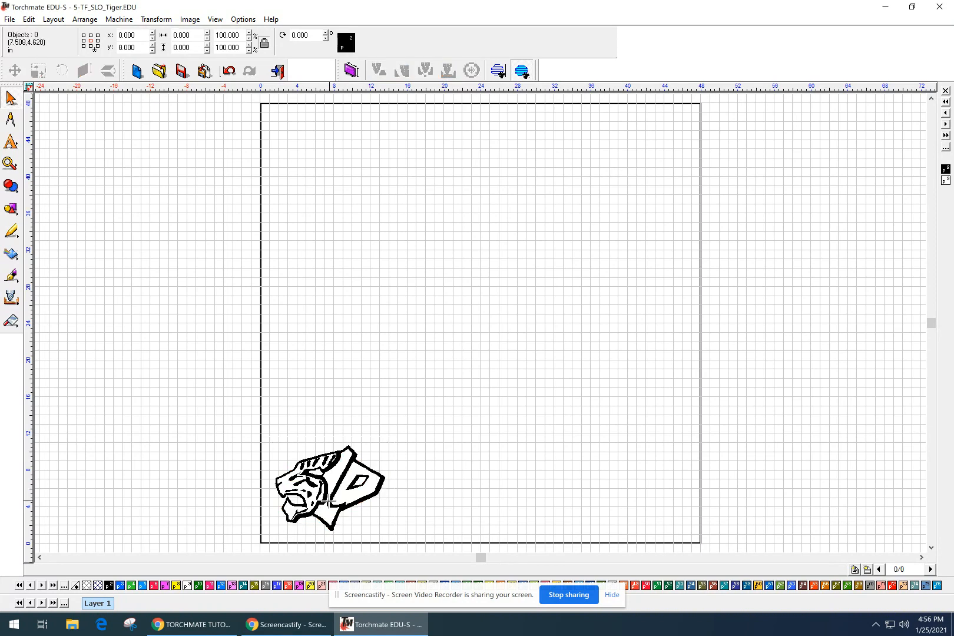
pyautogui.scroll(1, 329, 501)
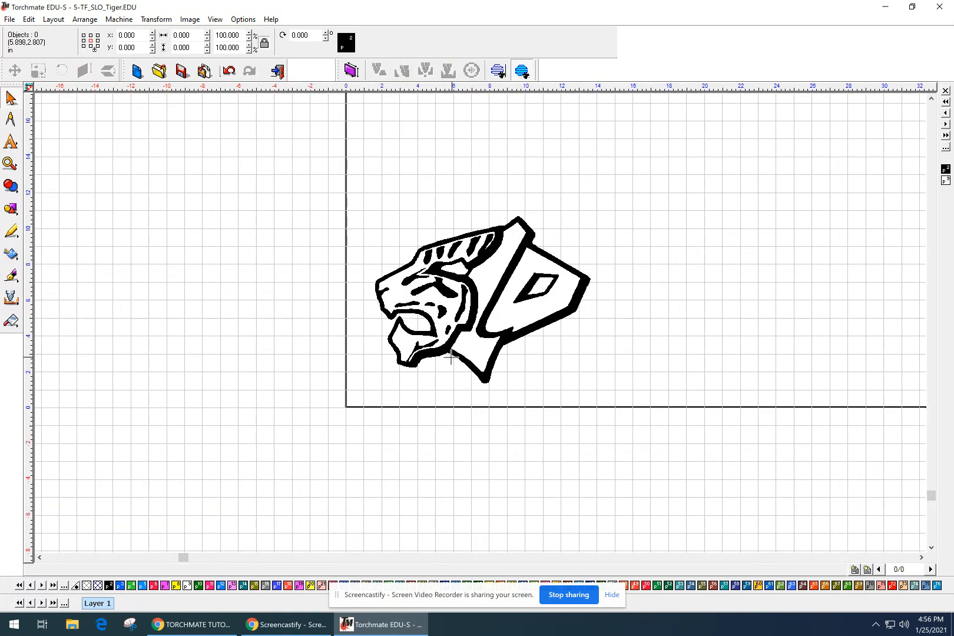
pyautogui.click(492, 293)
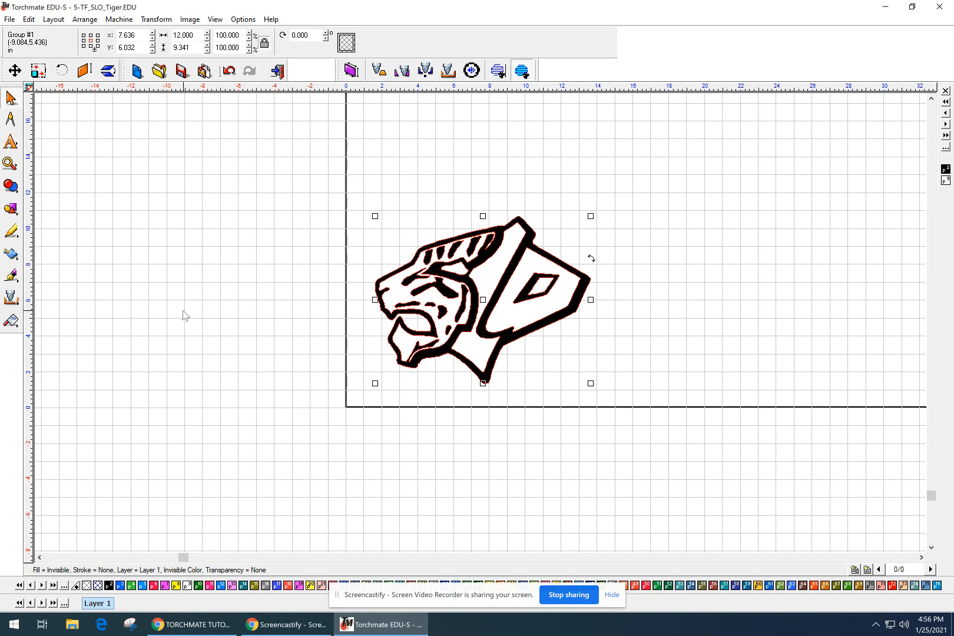
pyautogui.scroll(3, 481, 330)
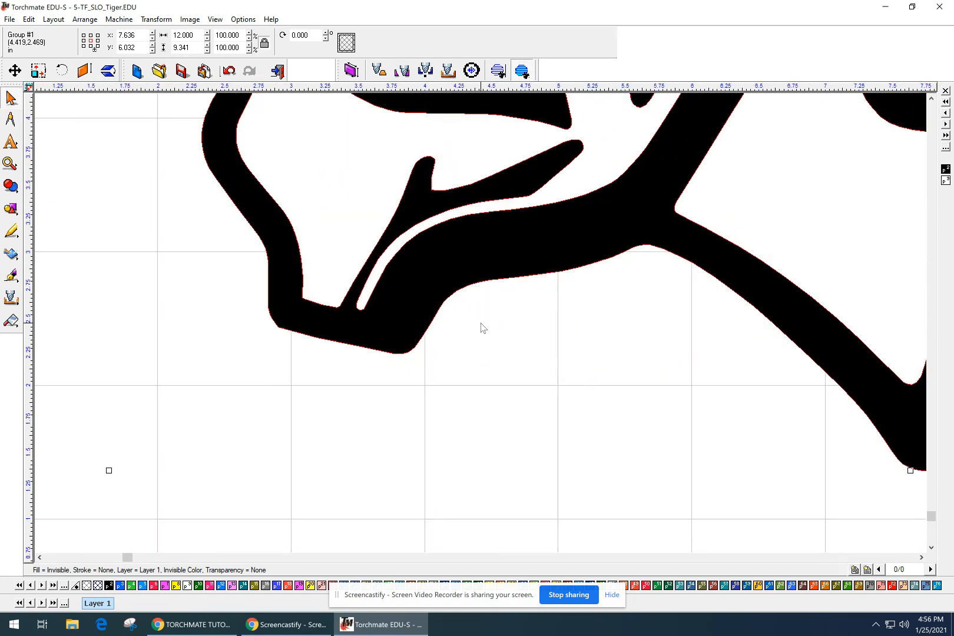
pyautogui.scroll(1, 481, 328)
pyautogui.scroll(-4, 481, 328)
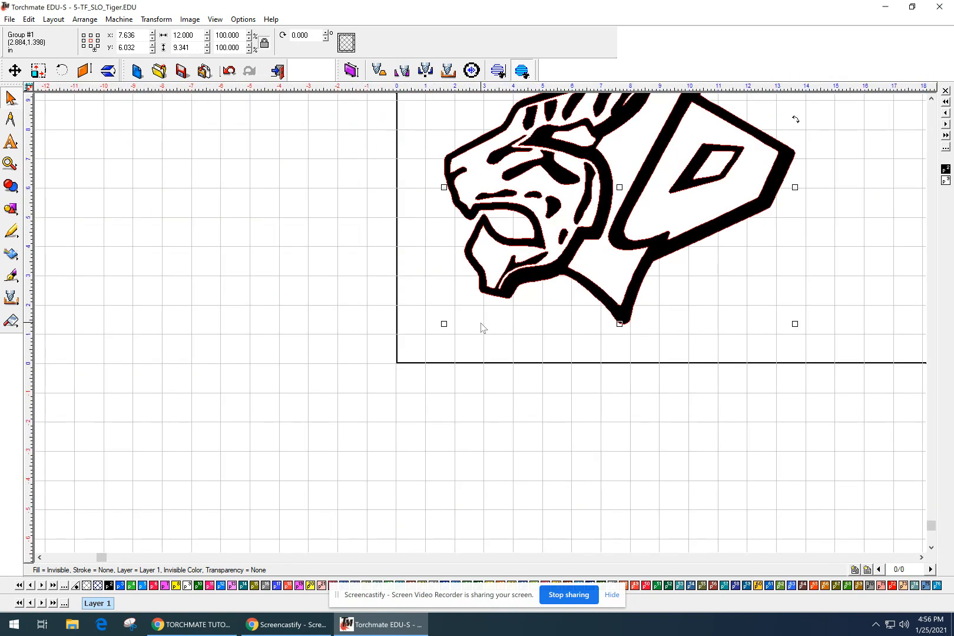
pyautogui.moveTo(534, 289); pyautogui.dragTo(419, 384, button='middle')
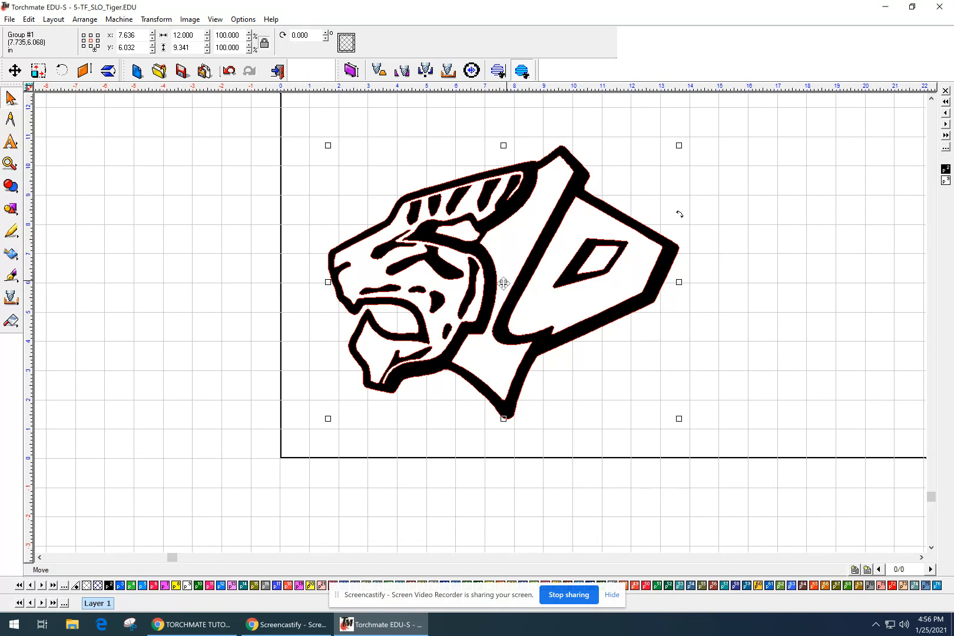
# Duplicate the tiger with Ctrl+D and park the copy left of the material.
pyautogui.hotkey('ctrl', 'd')
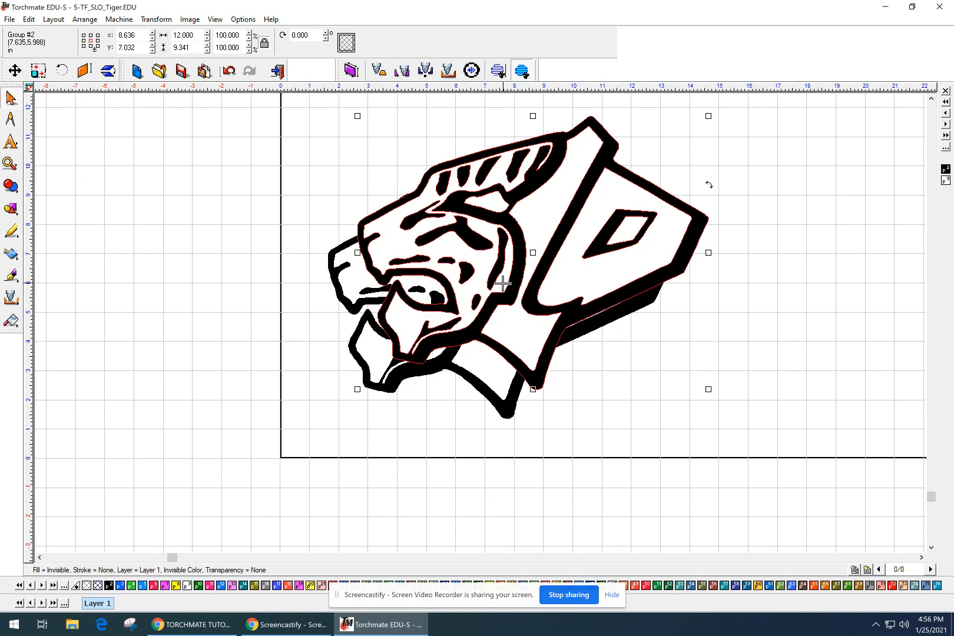
pyautogui.moveTo(530, 255); pyautogui.dragTo(96, 292)
pyautogui.click(319, 341)
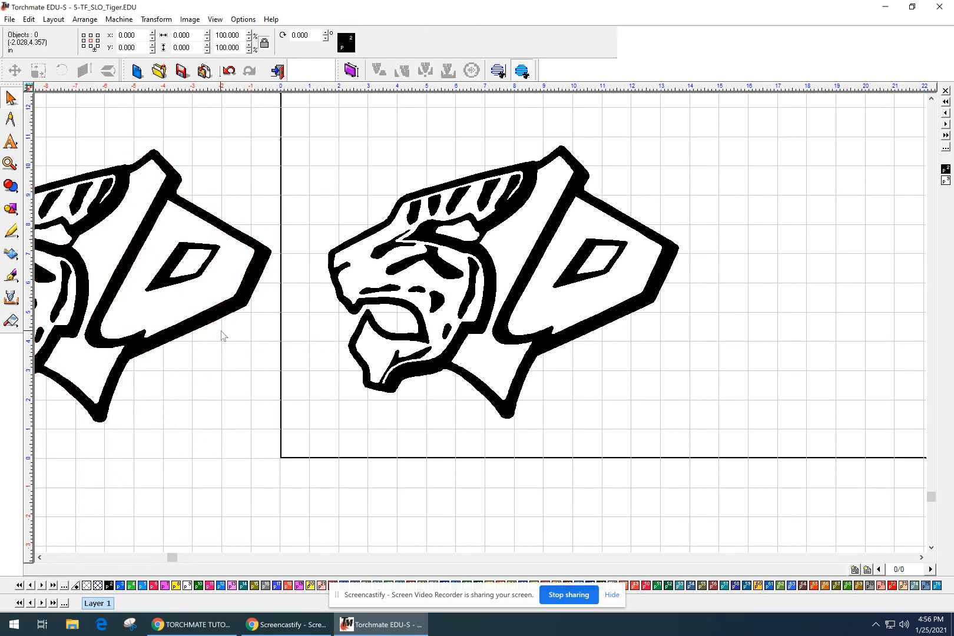
pyautogui.scroll(-2, 221, 331)
pyautogui.moveTo(590, 335); pyautogui.dragTo(586, 337, button='middle')
pyautogui.scroll(-3, 586, 338)
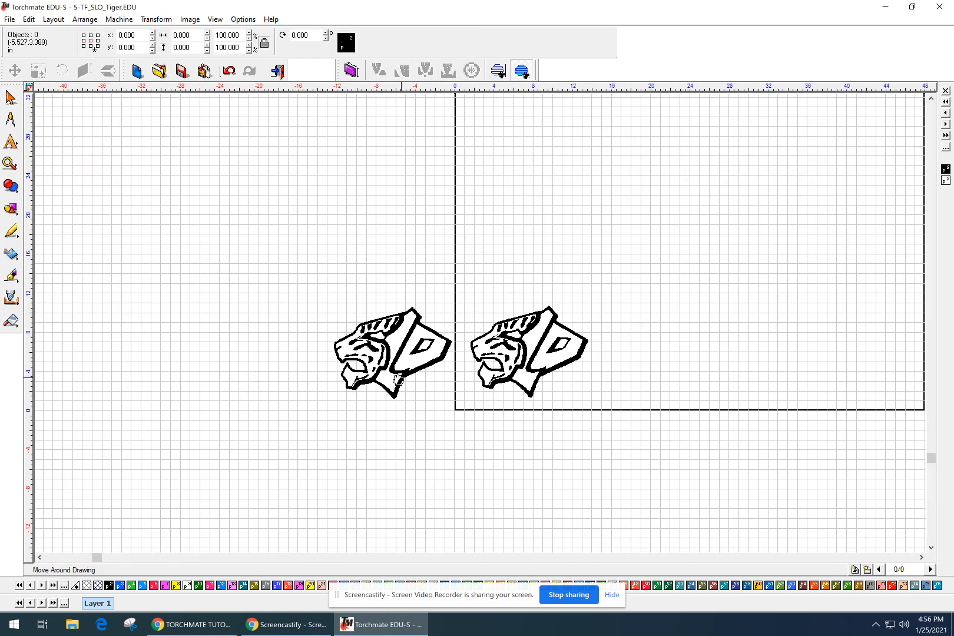
pyautogui.moveTo(526, 325); pyautogui.dragTo(381, 409, button='middle')
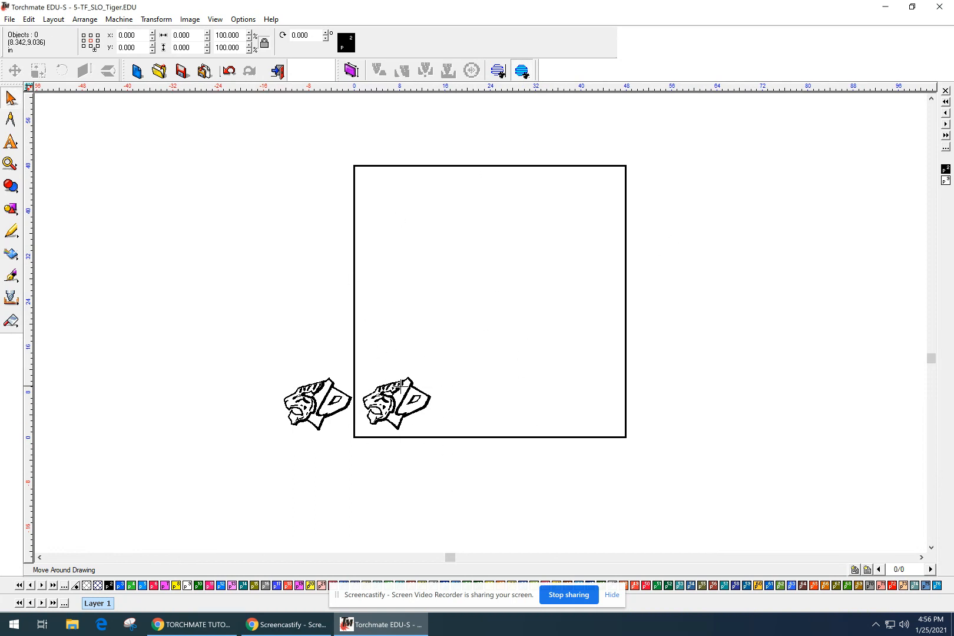
pyautogui.scroll(3, 414, 365)
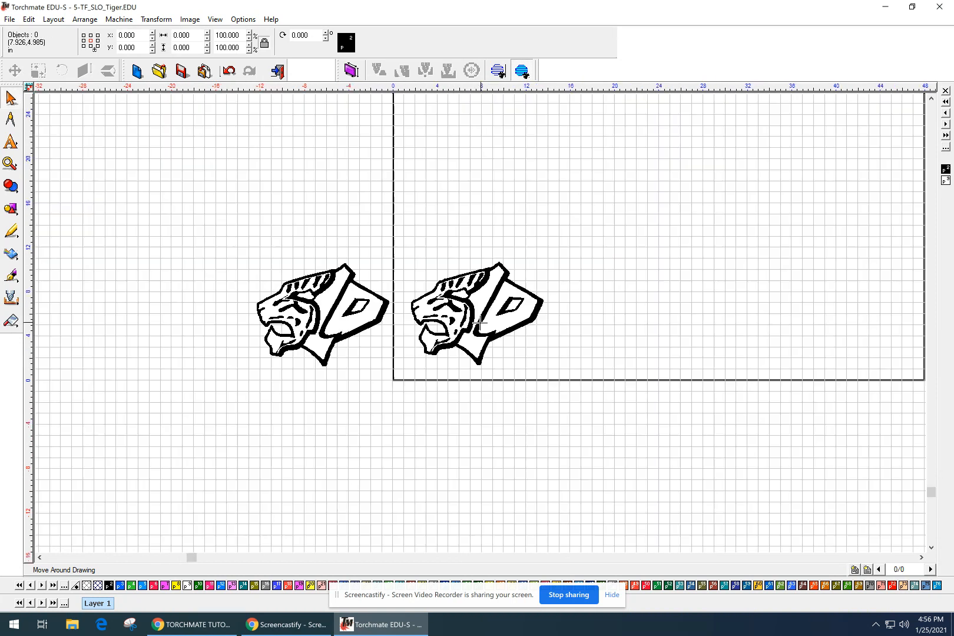
pyautogui.scroll(2, 484, 326)
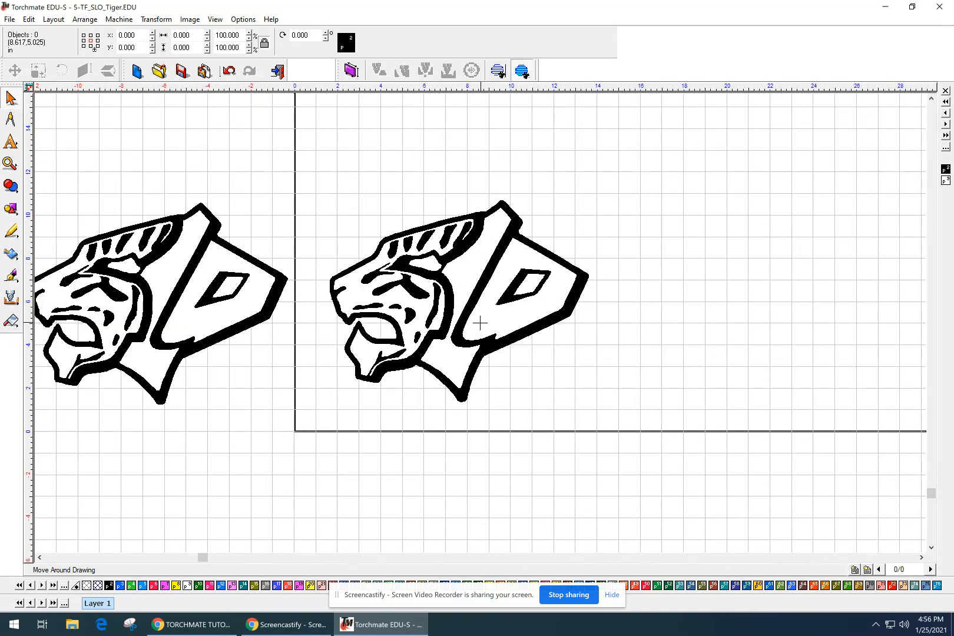
pyautogui.scroll(2, 482, 325)
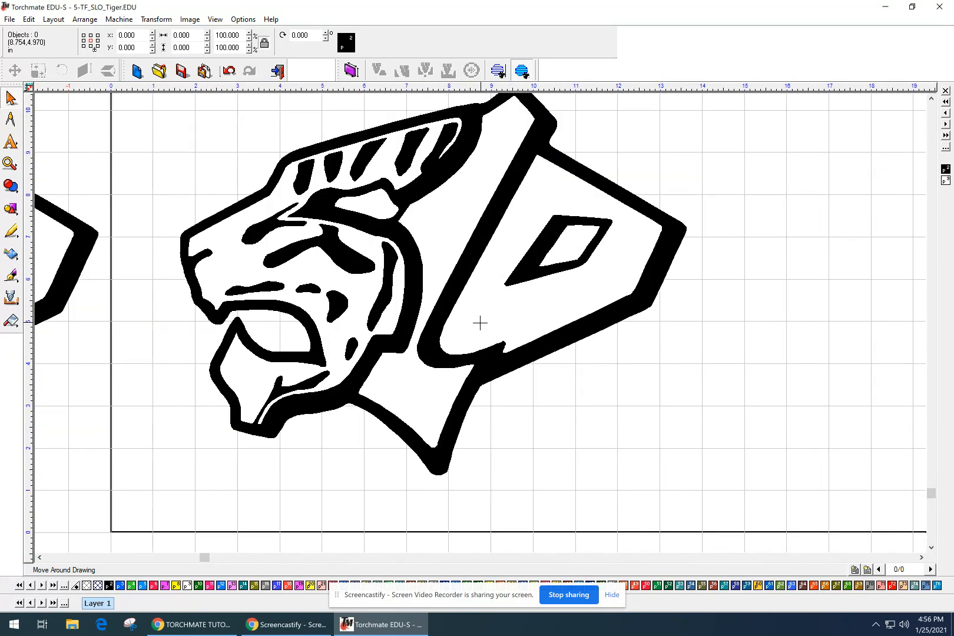
pyautogui.scroll(-3, 480, 323)
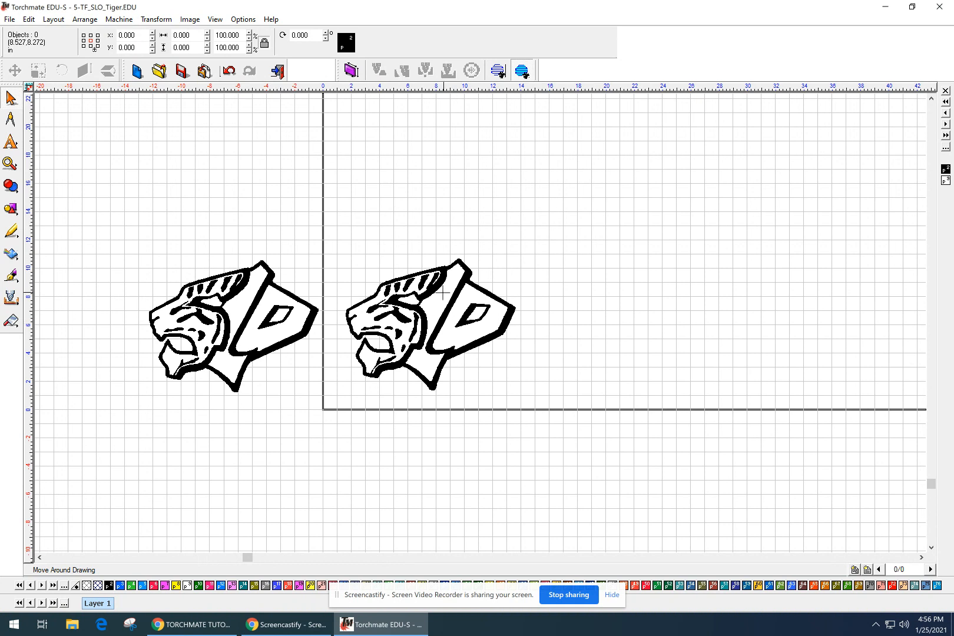
pyautogui.scroll(2, 419, 304)
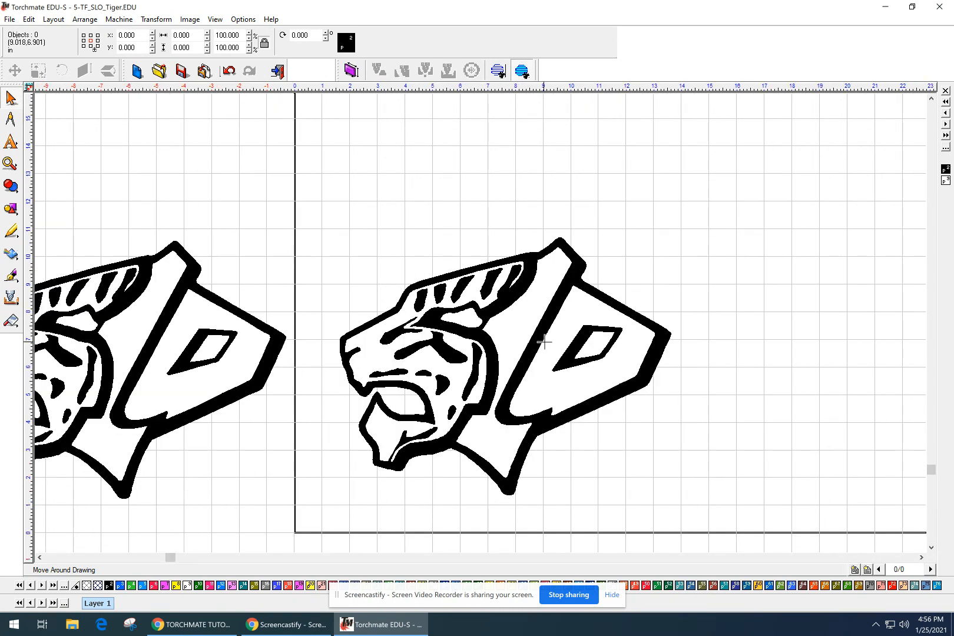
pyautogui.moveTo(538, 335)
pyautogui.mouseDown()
pyautogui.moveTo(511, 302)
pyautogui.moveTo(476, 301)
pyautogui.mouseUp()
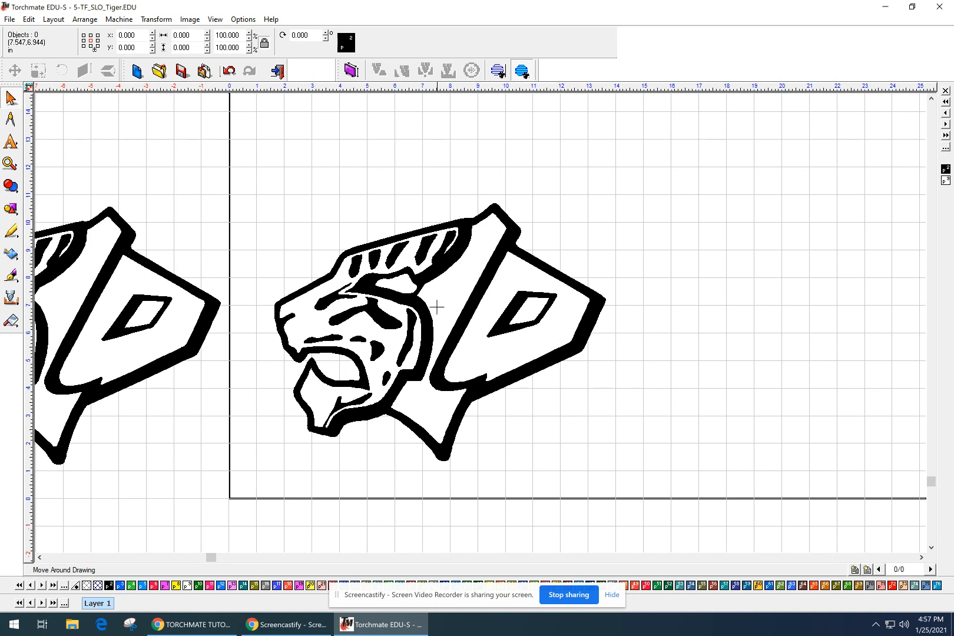
# Reselect the original tiger group on the material.
pyautogui.click(455, 304)
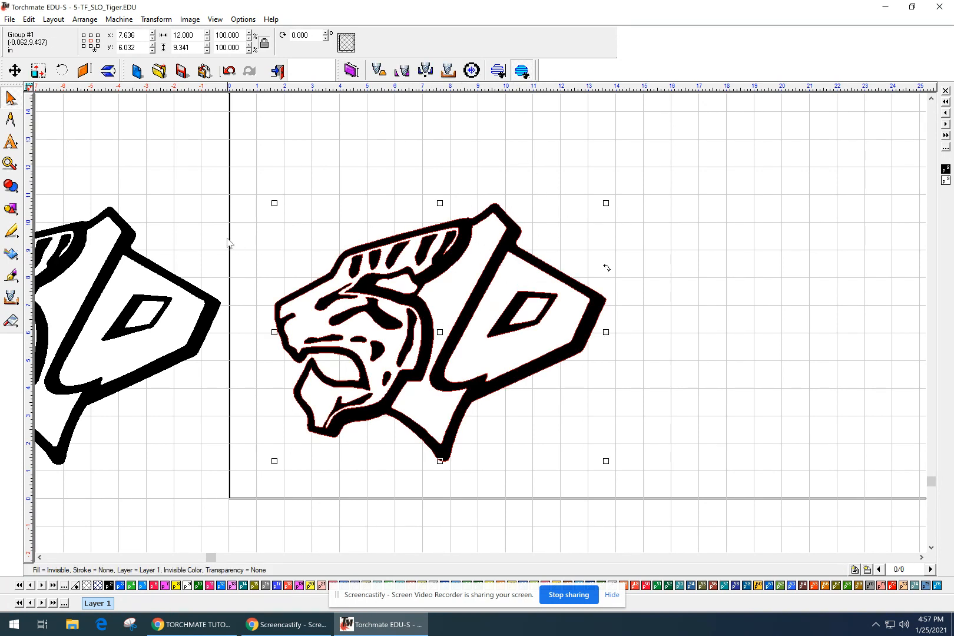
pyautogui.click(560, 144)
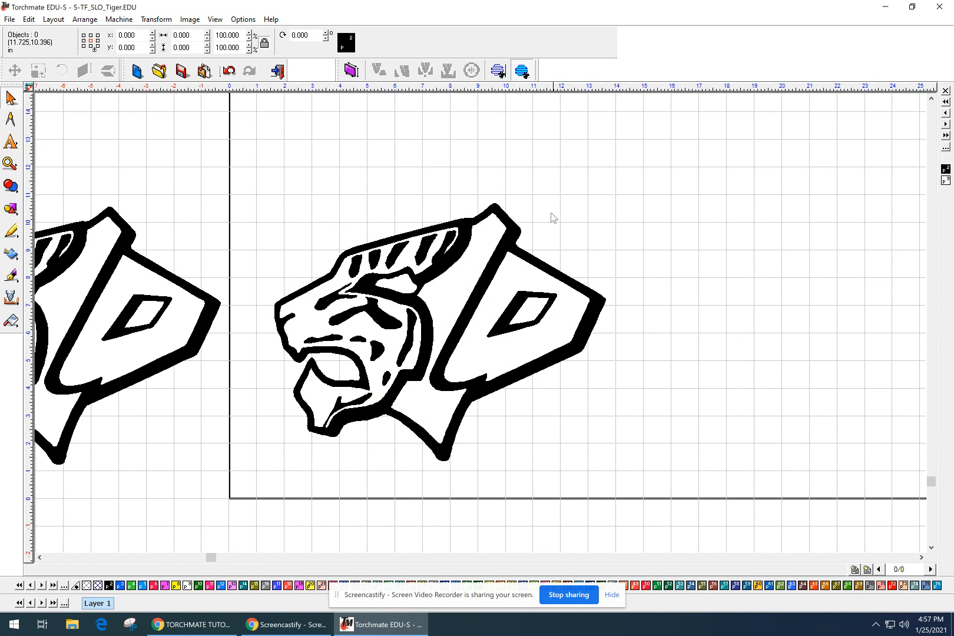
pyautogui.click(311, 317)
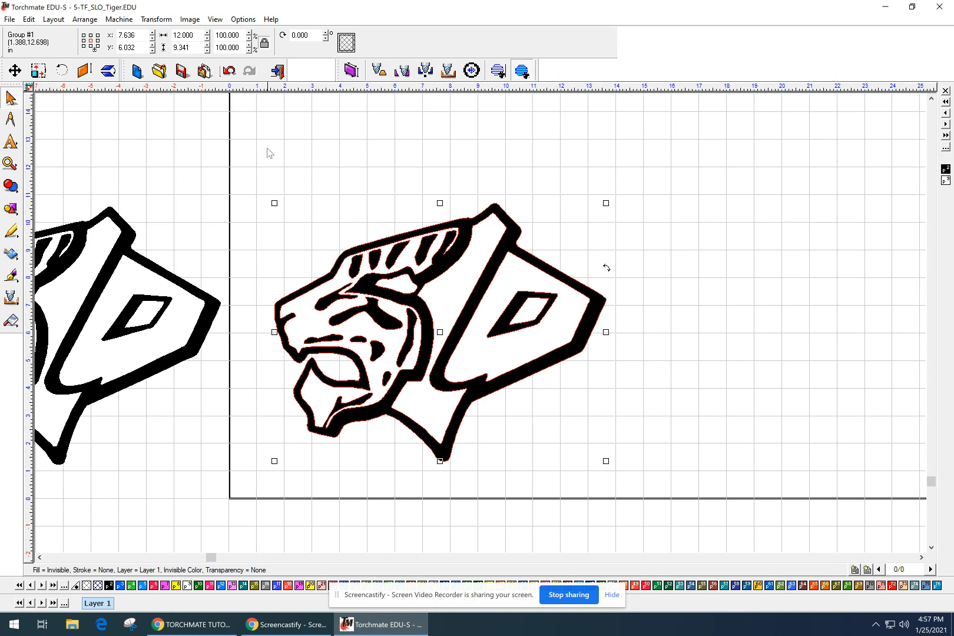
# Apply Arrange > Break Path to split the tiger group into separate polygons.
pyautogui.click(54, 19)
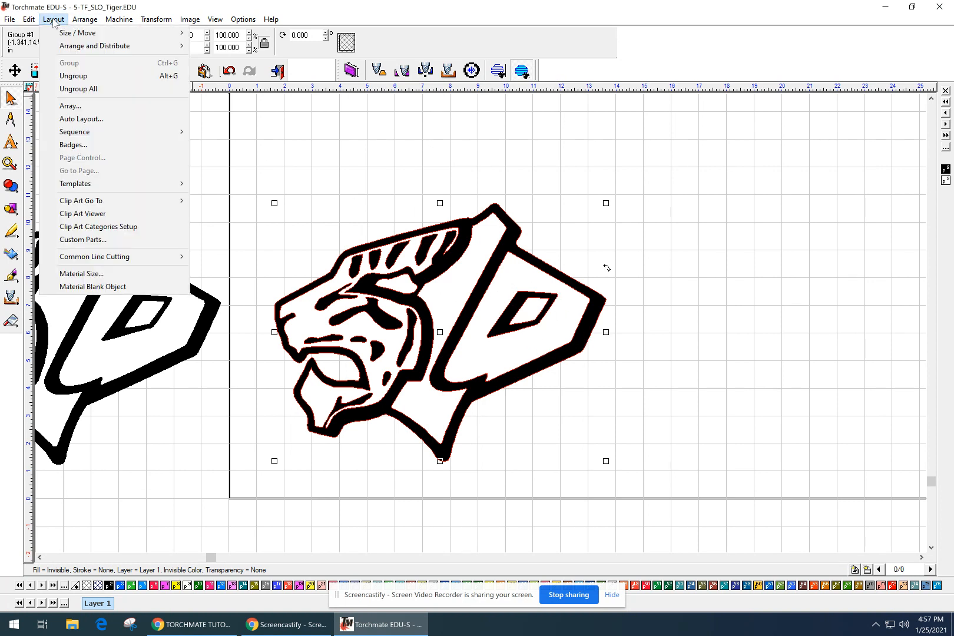
pyautogui.moveTo(85, 20)
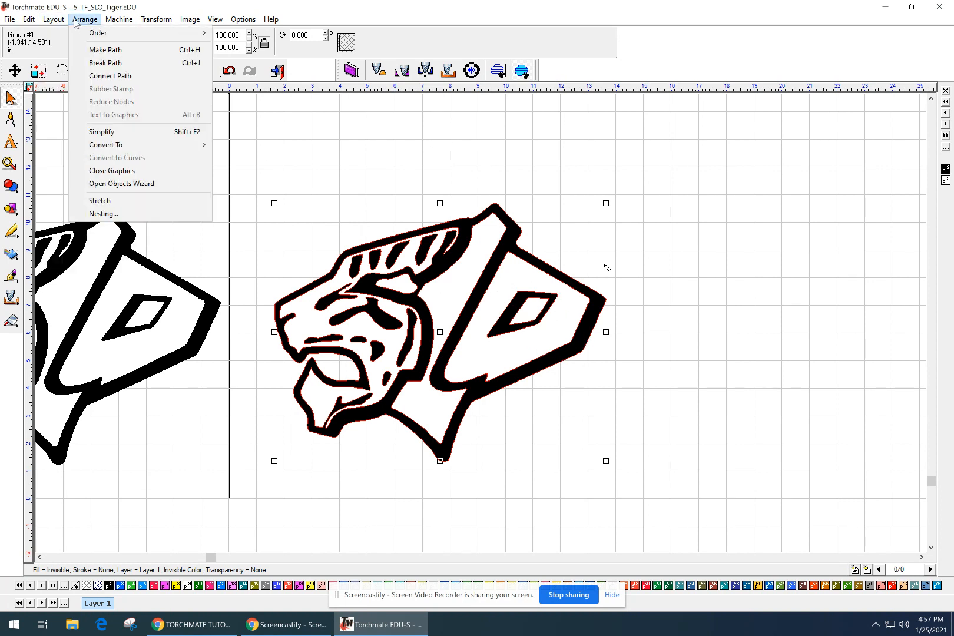
pyautogui.click(94, 63)
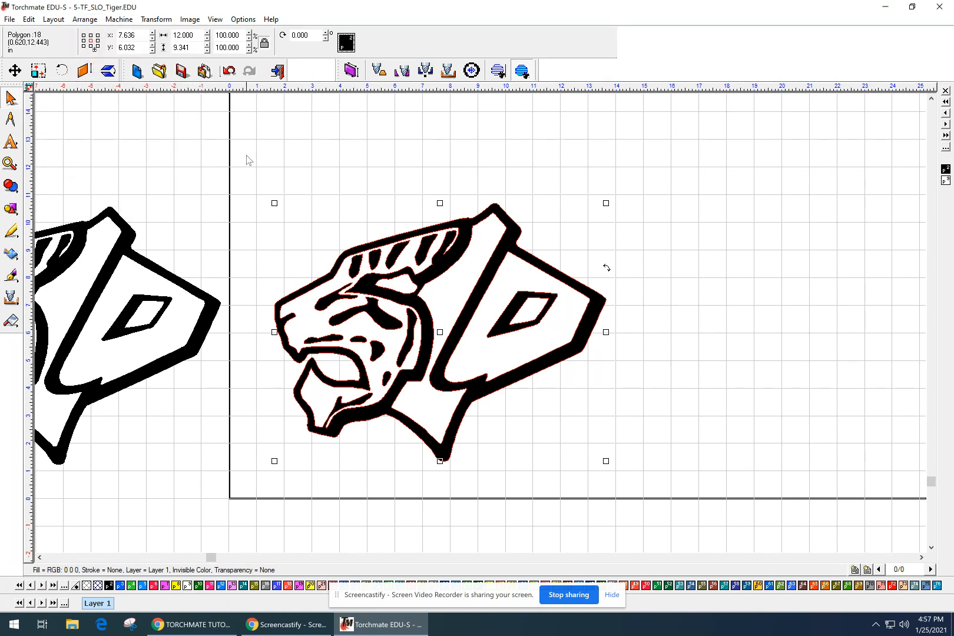
pyautogui.click(317, 142)
# Select individual tiger shapes, including the large white inner shape, to check the split.
pyautogui.click(391, 303)
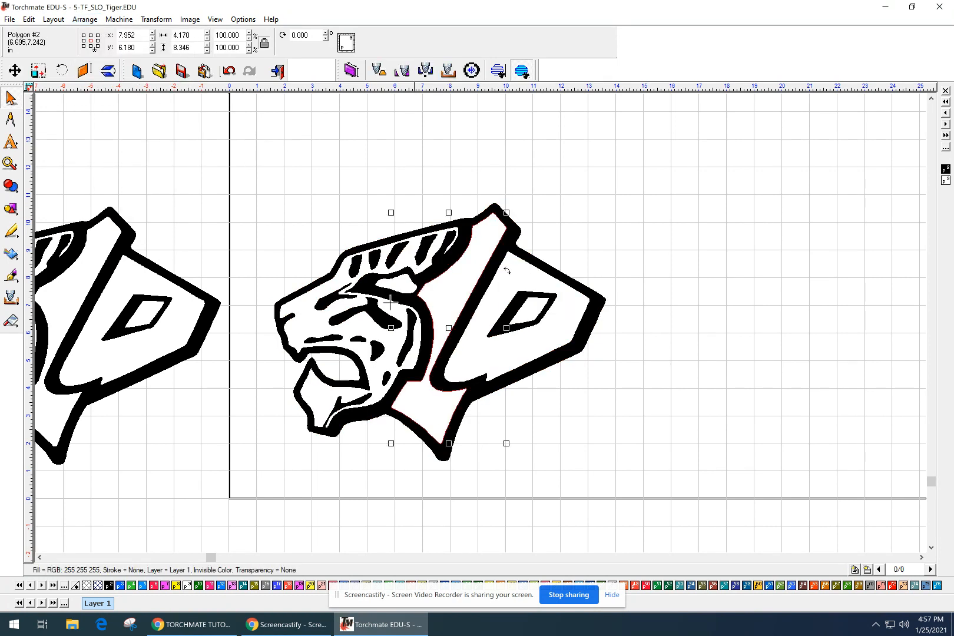
pyautogui.click(354, 312)
pyautogui.click(360, 323)
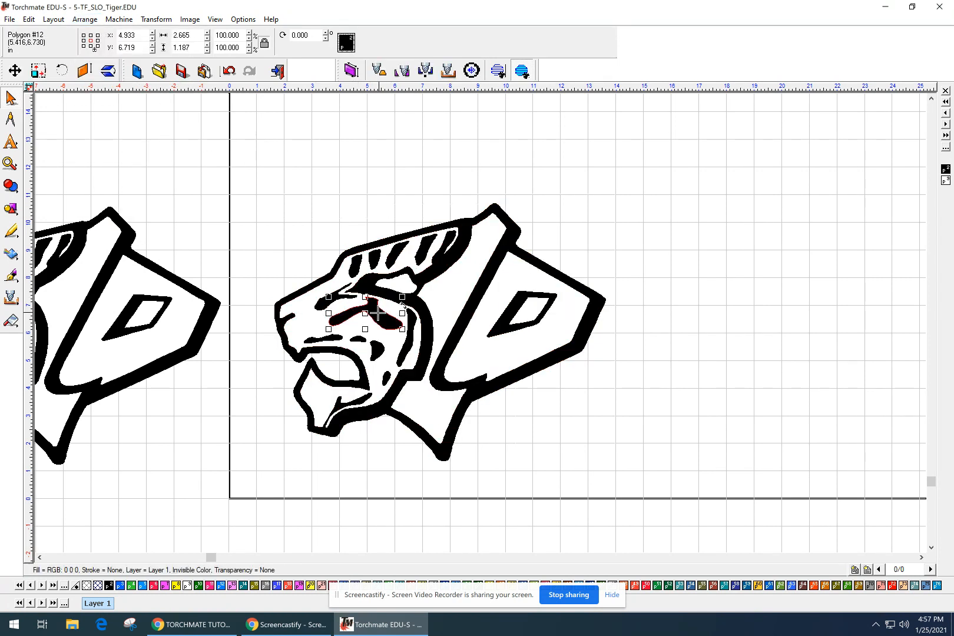
pyautogui.scroll(2, 360, 323)
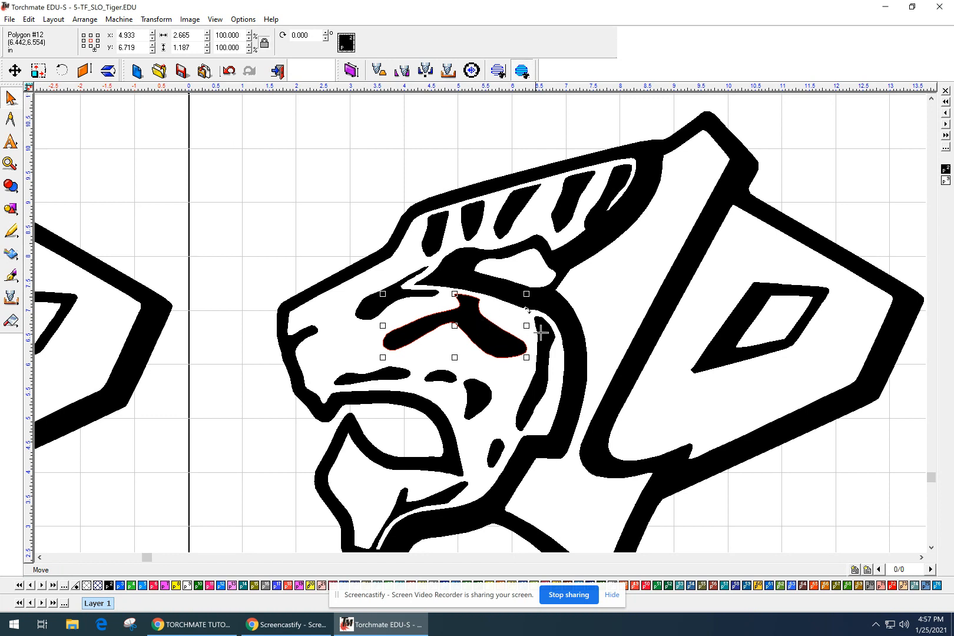
pyautogui.click(621, 291)
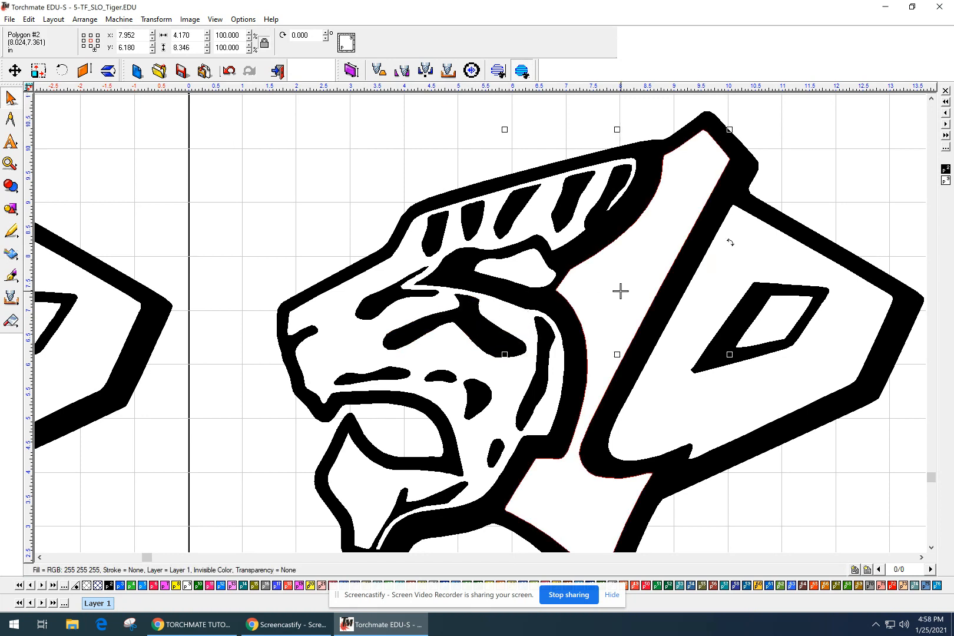
pyautogui.scroll(-2, 621, 291)
pyautogui.scroll(3, 500, 300)
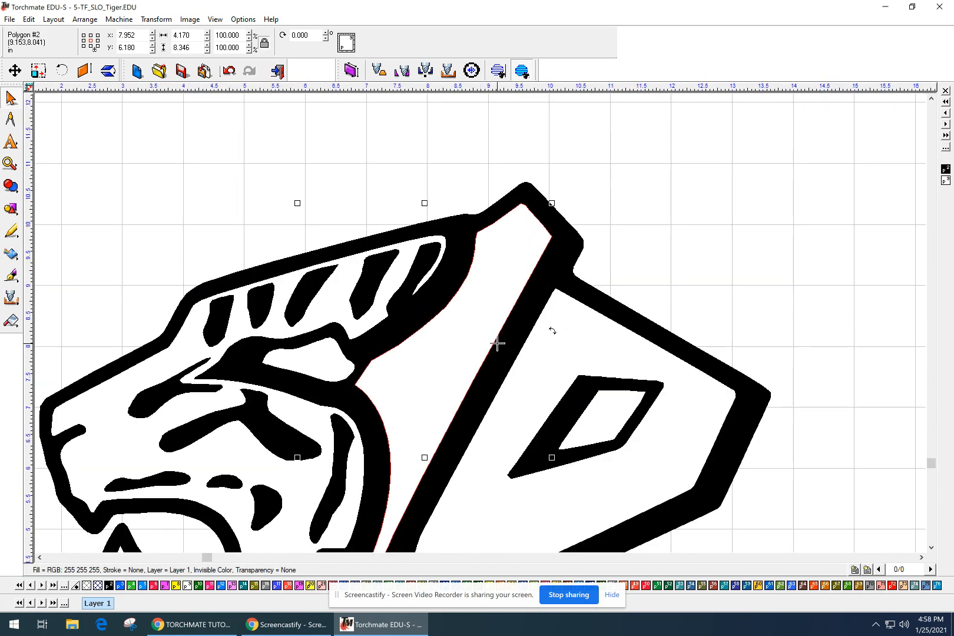
pyautogui.scroll(-1, 480, 322)
pyautogui.moveTo(480, 323); pyautogui.dragTo(435, 307, button='middle')
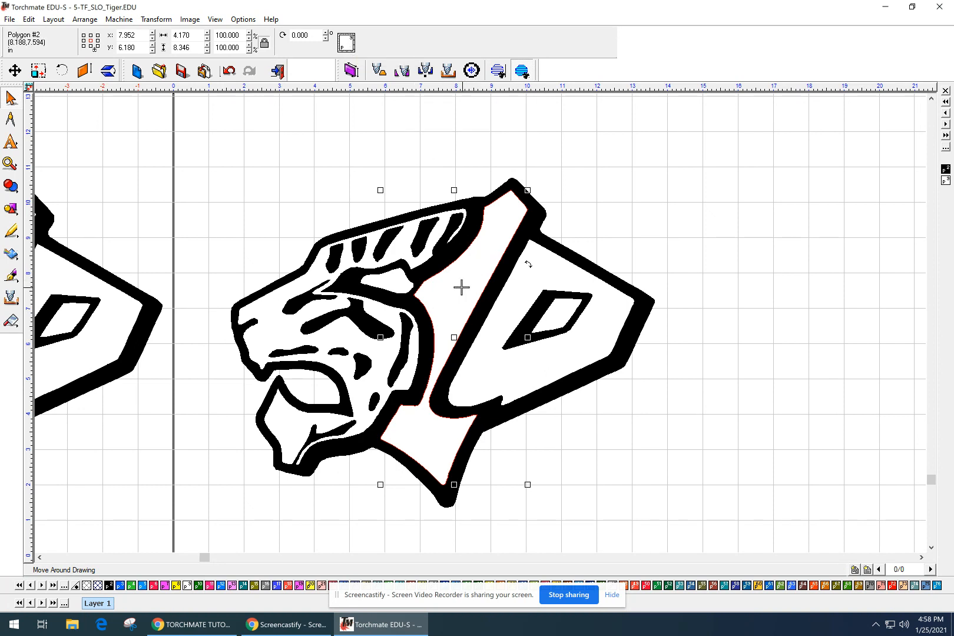
# Fill the white inner shape and the D shape beside the tiger with green.
pyautogui.click(480, 213)
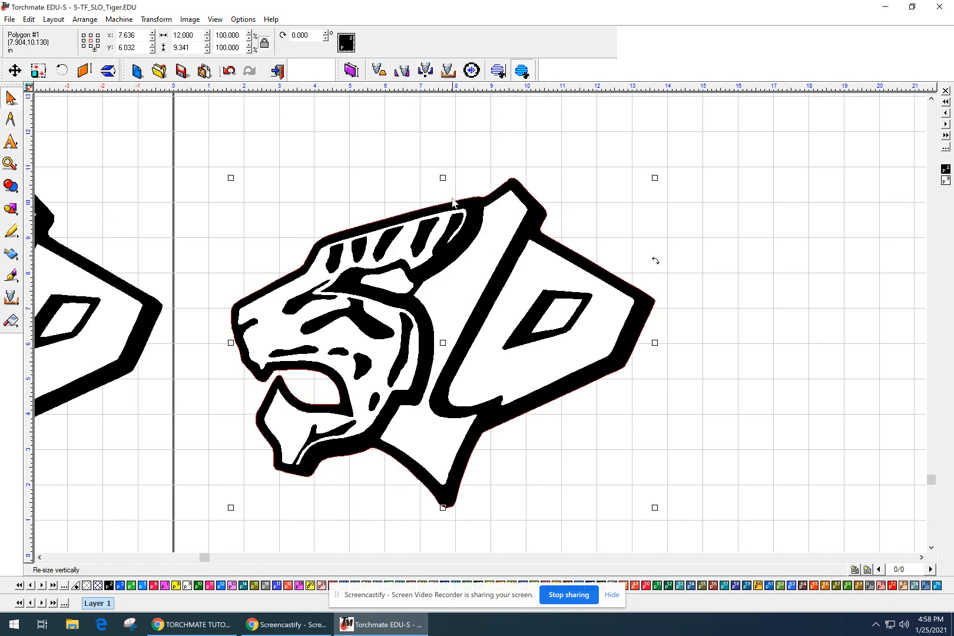
pyautogui.click(424, 134)
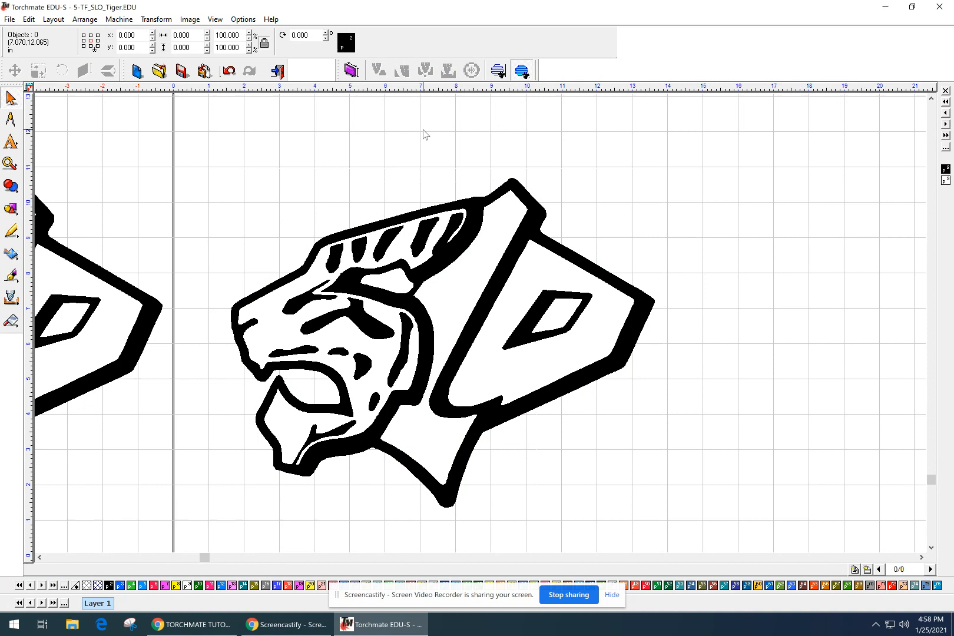
pyautogui.click(485, 257)
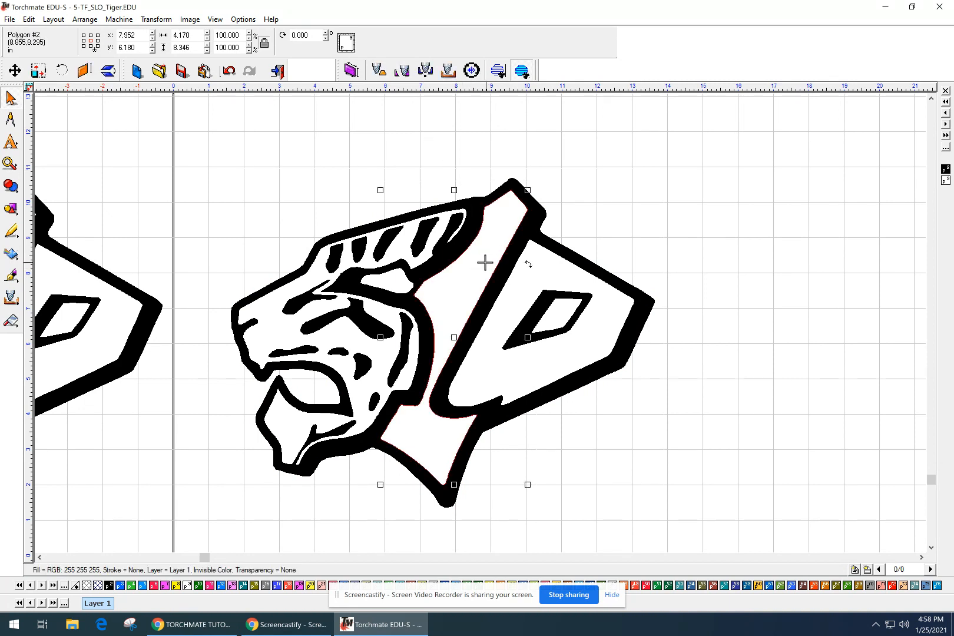
pyautogui.click(131, 586)
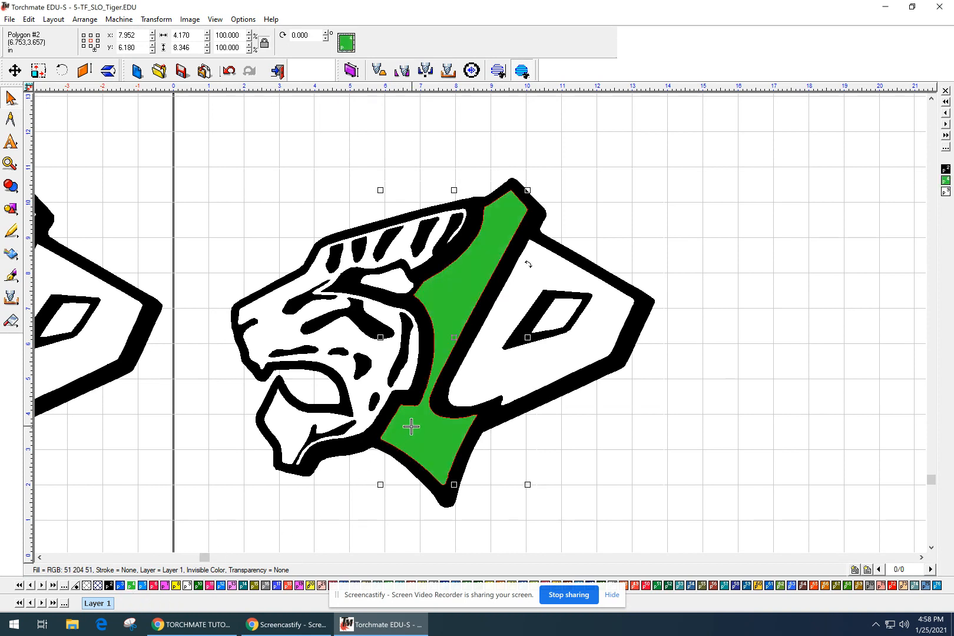
pyautogui.click(485, 369)
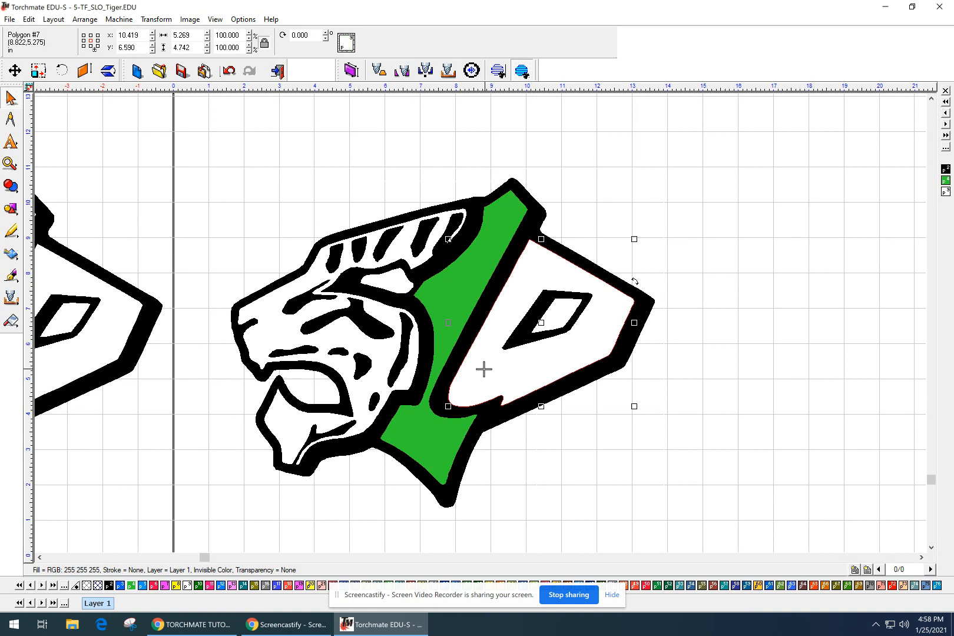
pyautogui.click(131, 586)
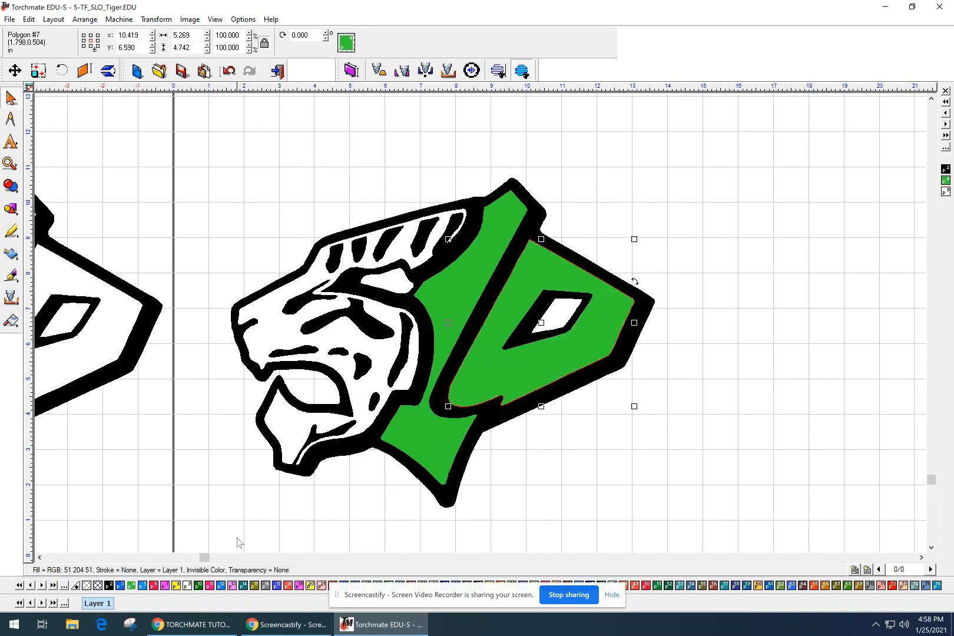
# Fill the diamond inside the D, the tiger head and its eye patch green.
pyautogui.click(559, 318)
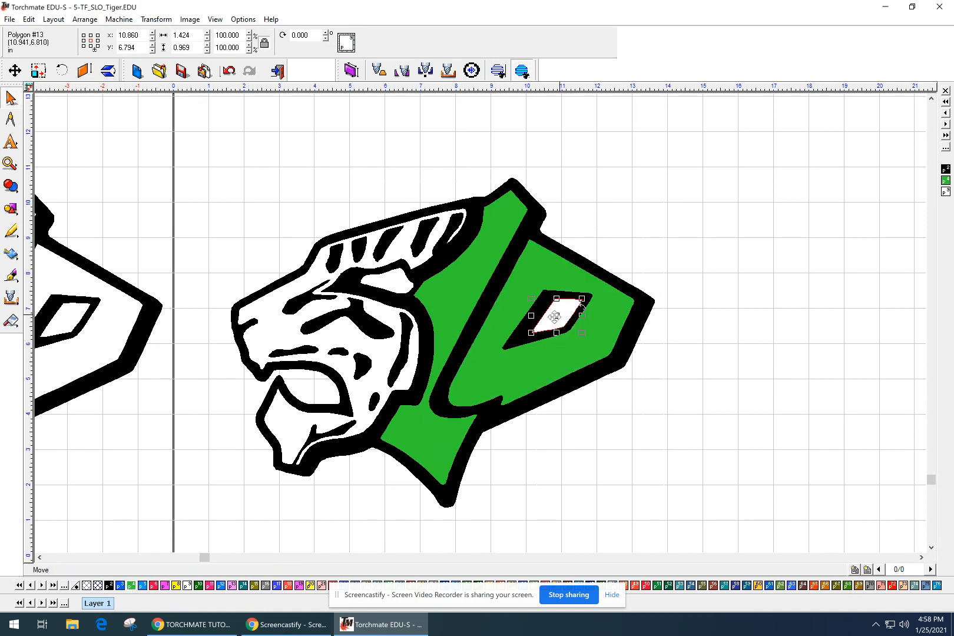
pyautogui.click(132, 585)
pyautogui.click(362, 382)
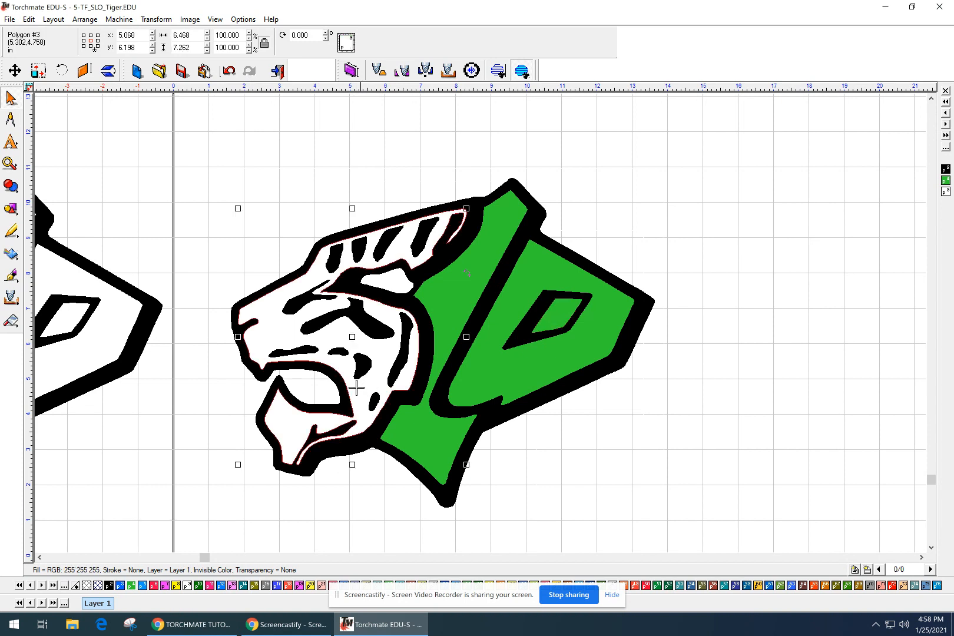
pyautogui.click(131, 586)
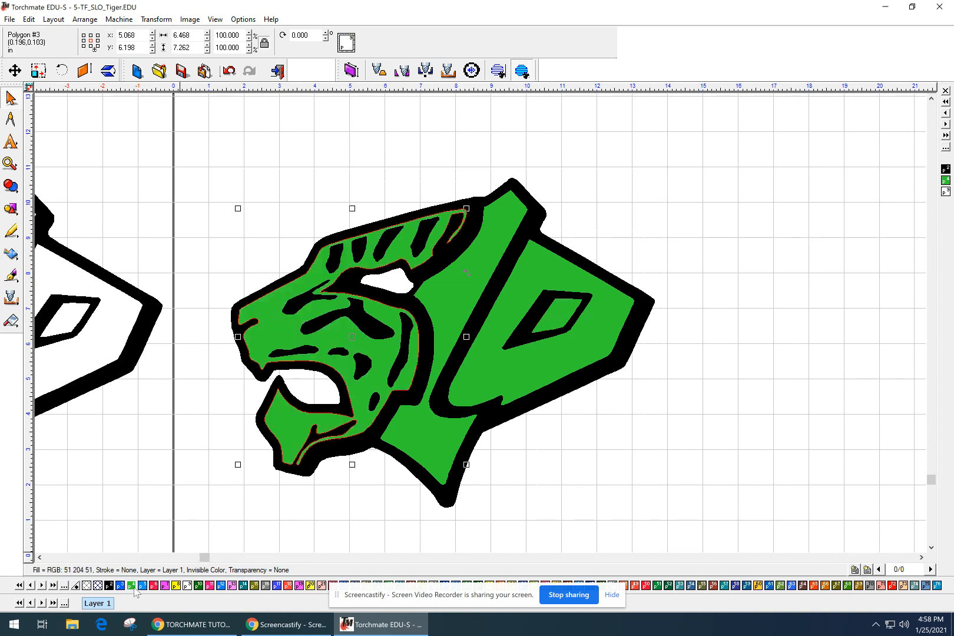
pyautogui.click(398, 289)
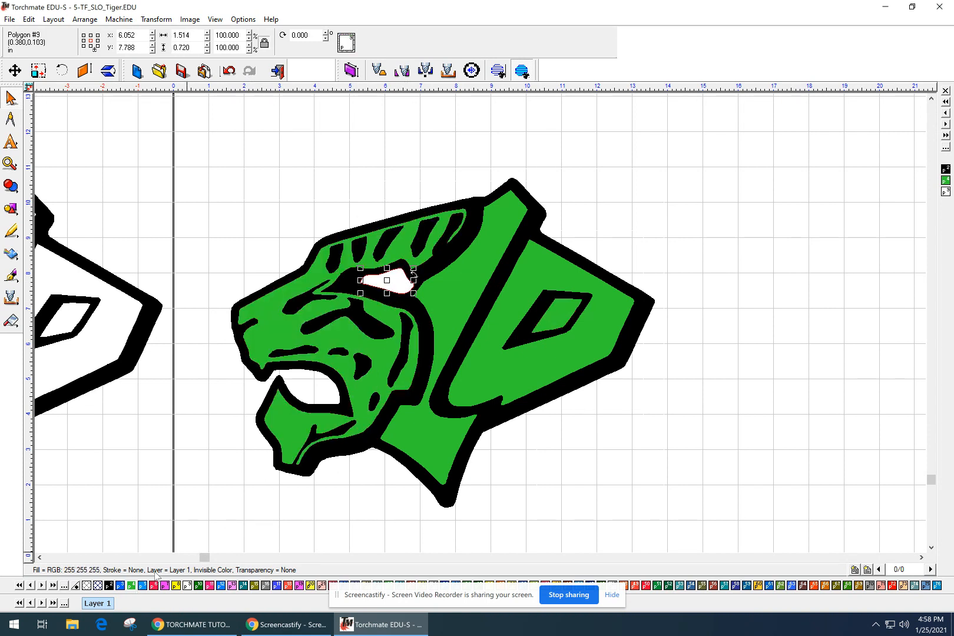
pyautogui.click(132, 586)
pyautogui.click(566, 462)
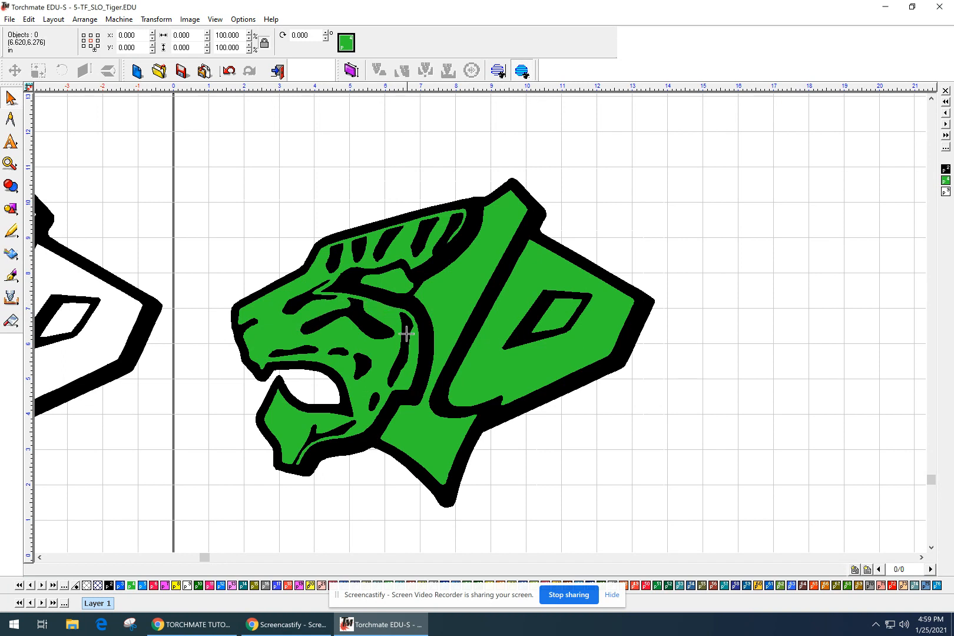
pyautogui.click(375, 349)
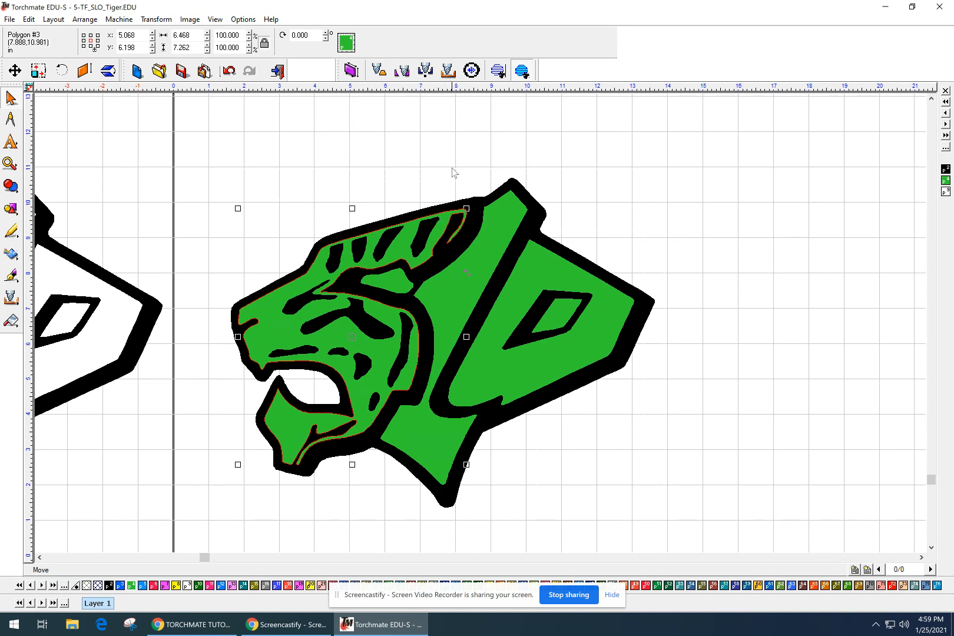
pyautogui.click(544, 154)
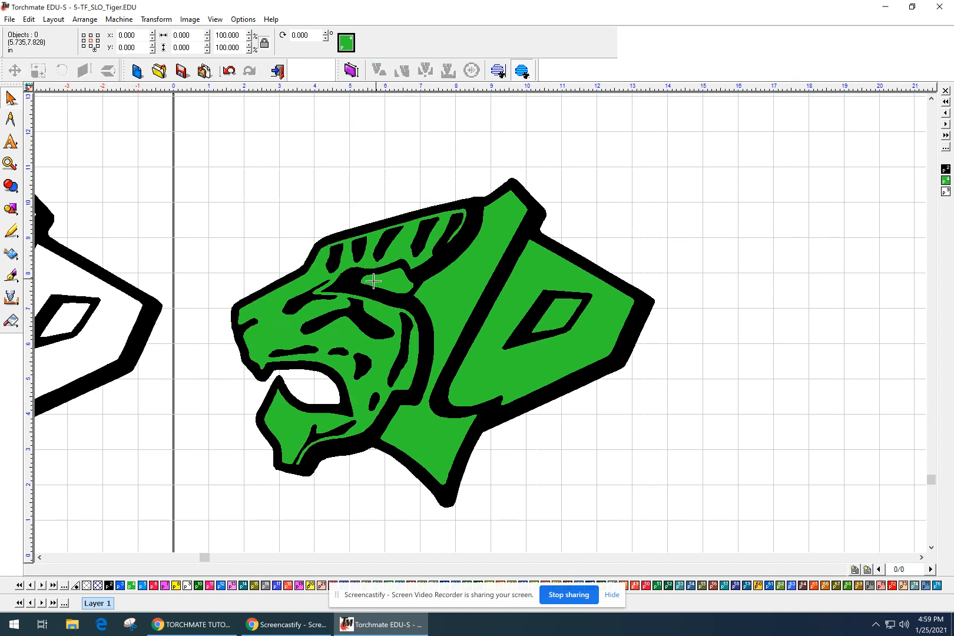
pyautogui.click(401, 253)
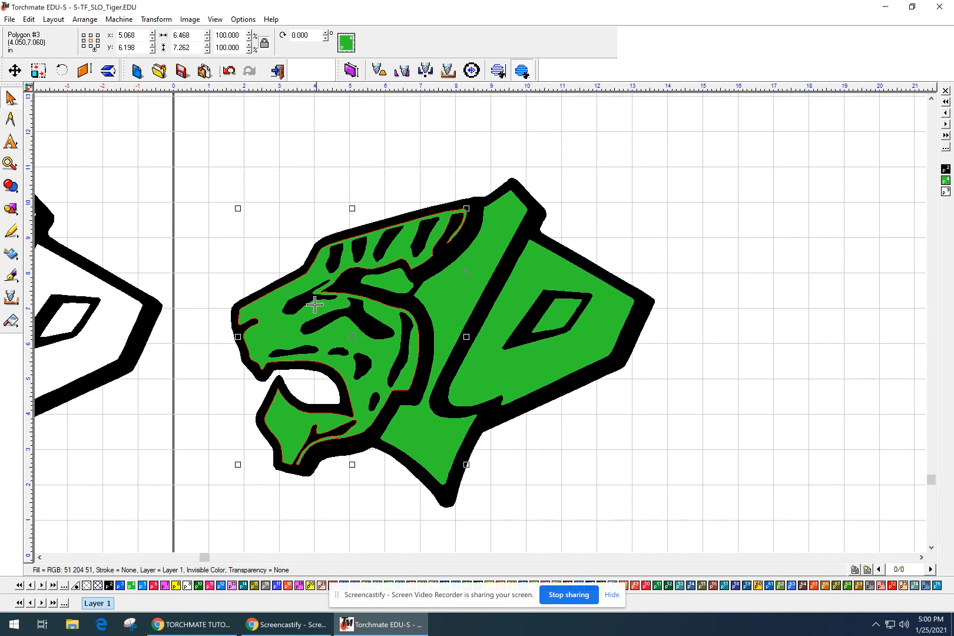
pyautogui.click(265, 257)
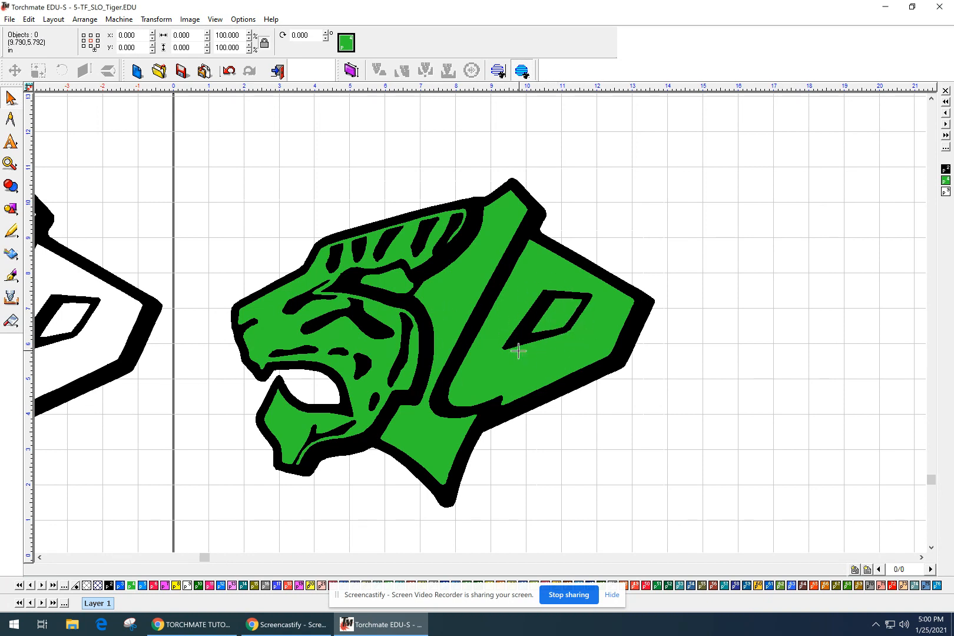
pyautogui.click(272, 325)
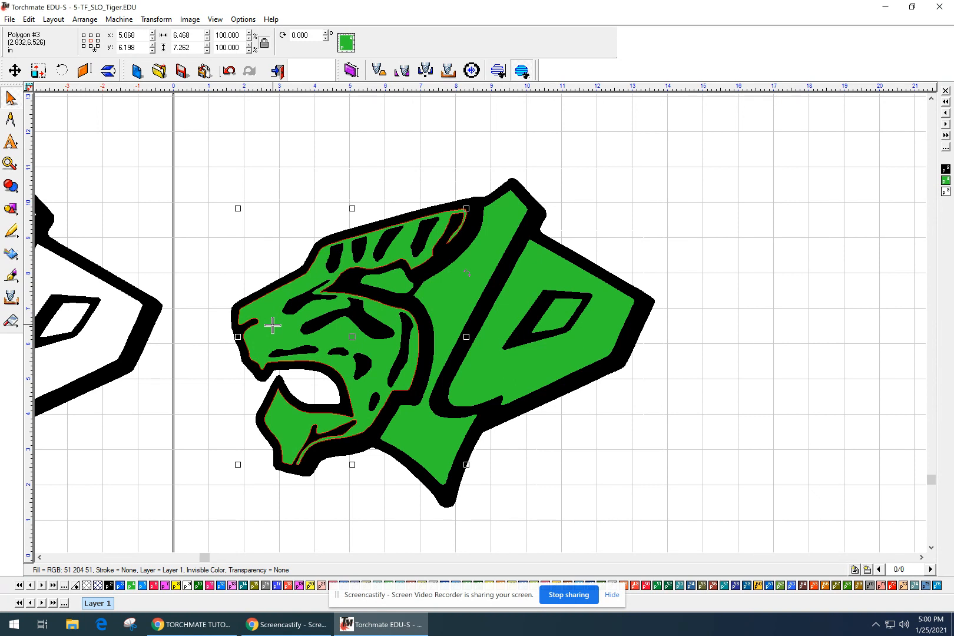
# Select the tiger's outer black outline and inspect its lower jaw up close.
pyautogui.click(308, 472)
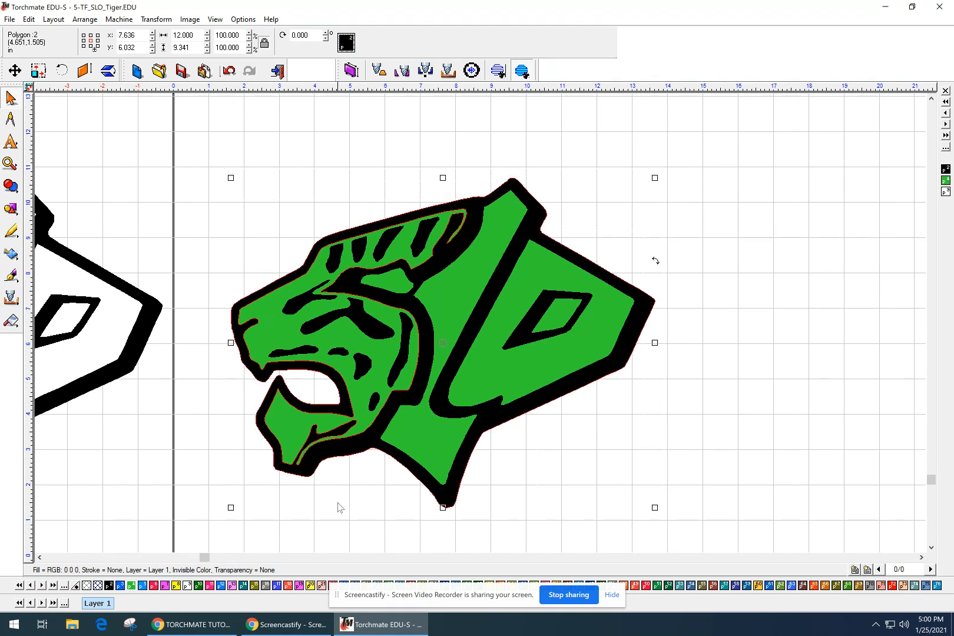
pyautogui.scroll(2, 434, 450)
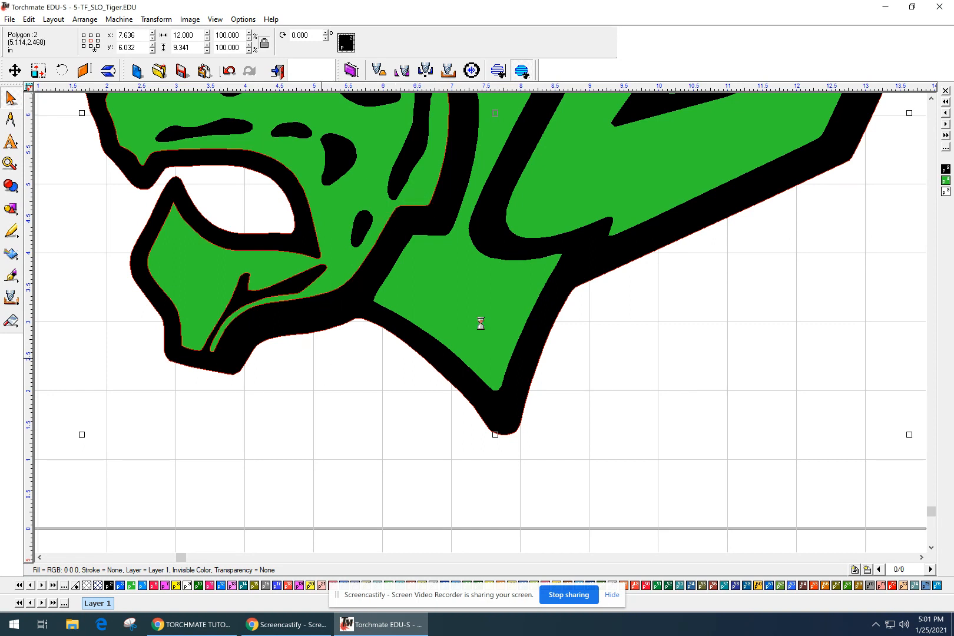
pyautogui.moveTo(516, 372); pyautogui.dragTo(391, 473, button='middle')
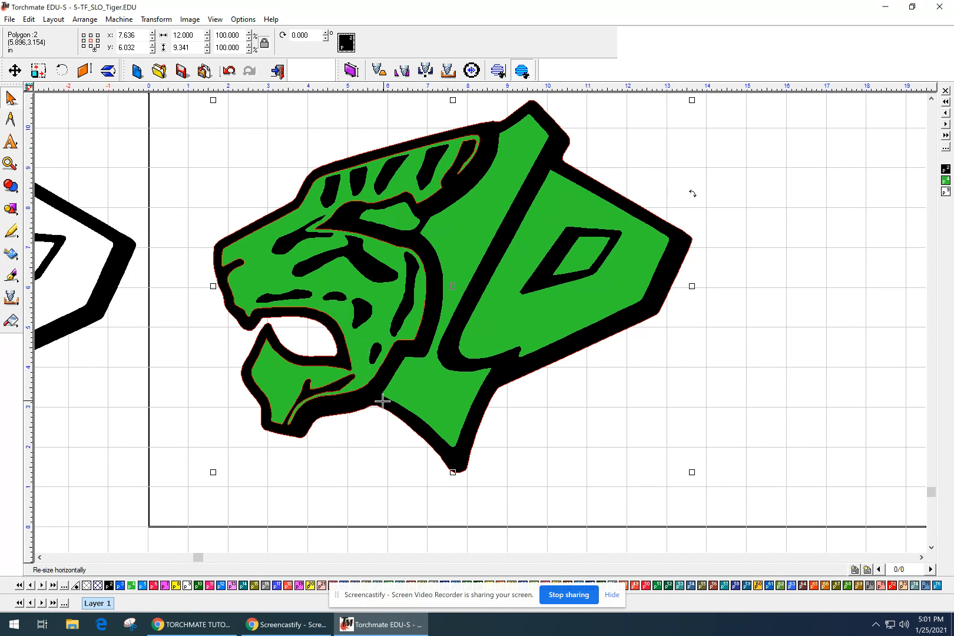
pyautogui.click(85, 19)
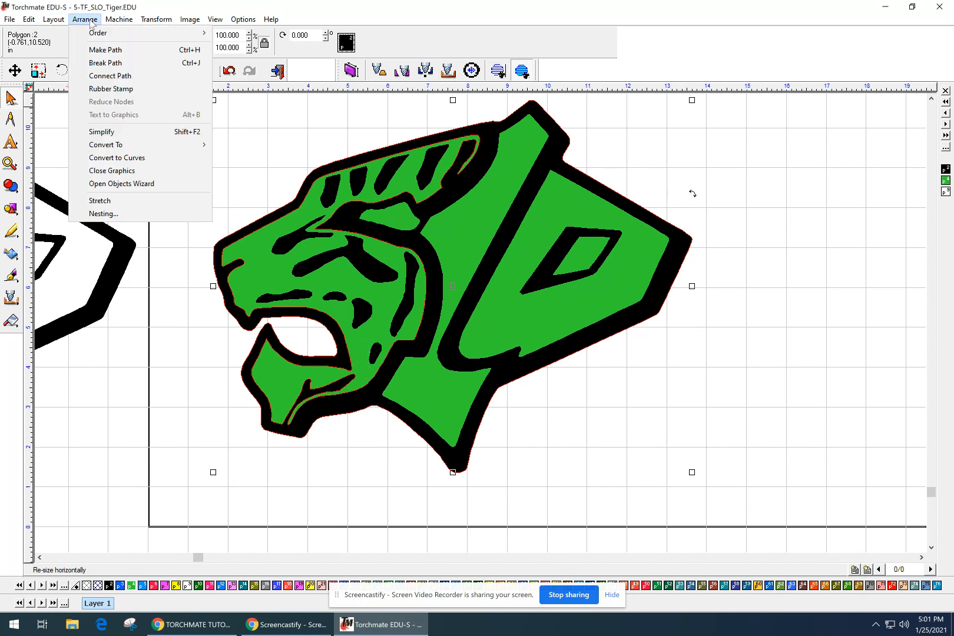
# Combine the tiger pieces with Arrange > Make Path and check the forehead stripes are separate.
pyautogui.click(97, 50)
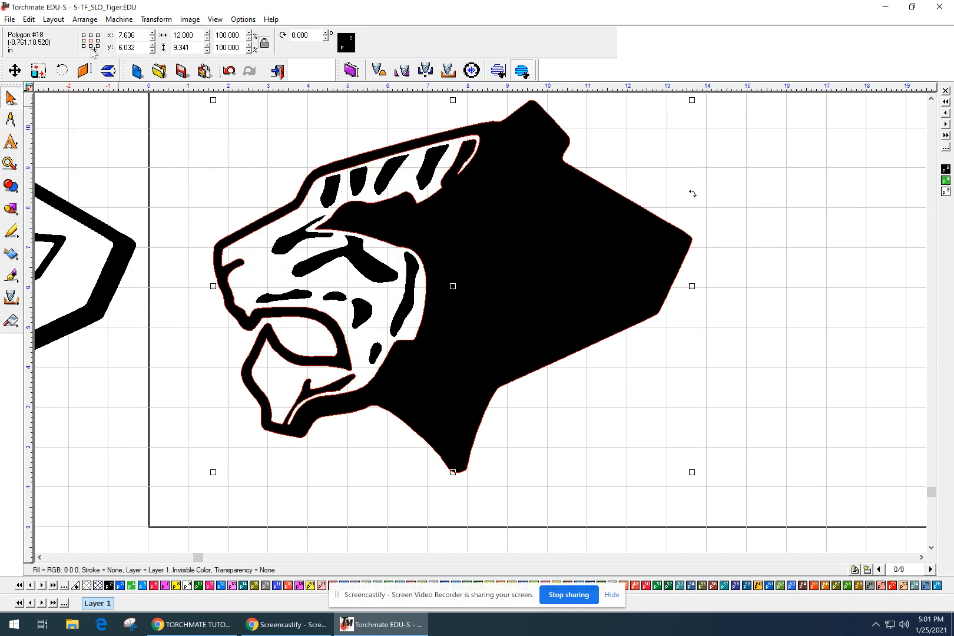
pyautogui.click(222, 176)
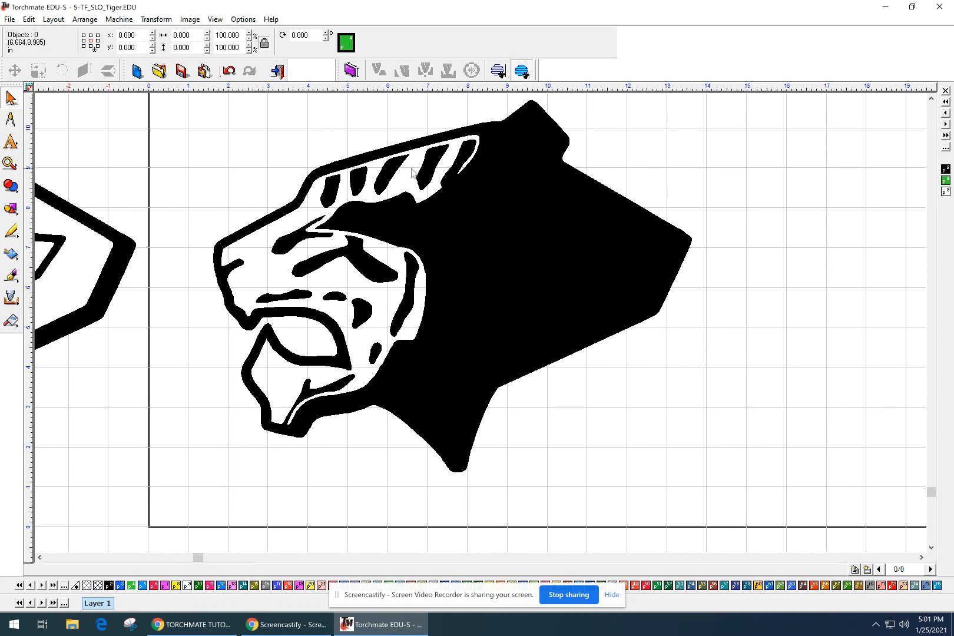
pyautogui.click(334, 186)
pyautogui.click(357, 182)
pyautogui.click(389, 177)
pyautogui.click(426, 171)
pyautogui.click(357, 222)
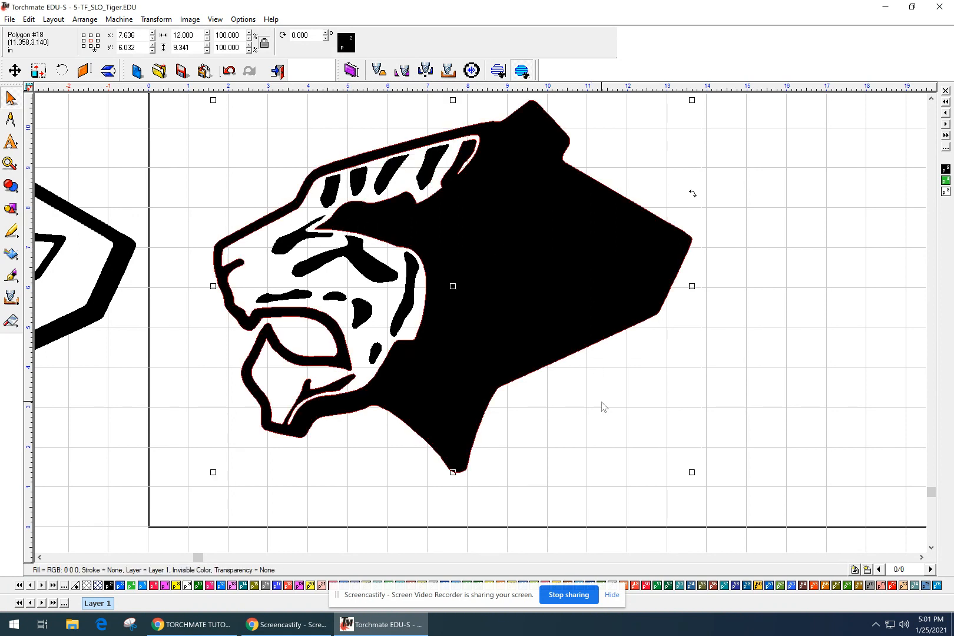
pyautogui.click(586, 435)
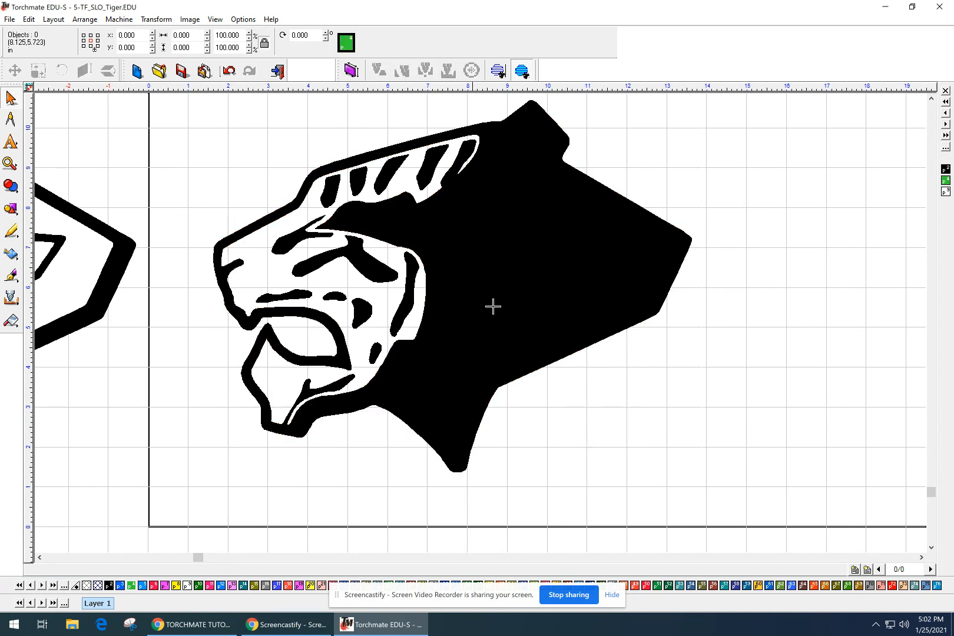
pyautogui.click(219, 22)
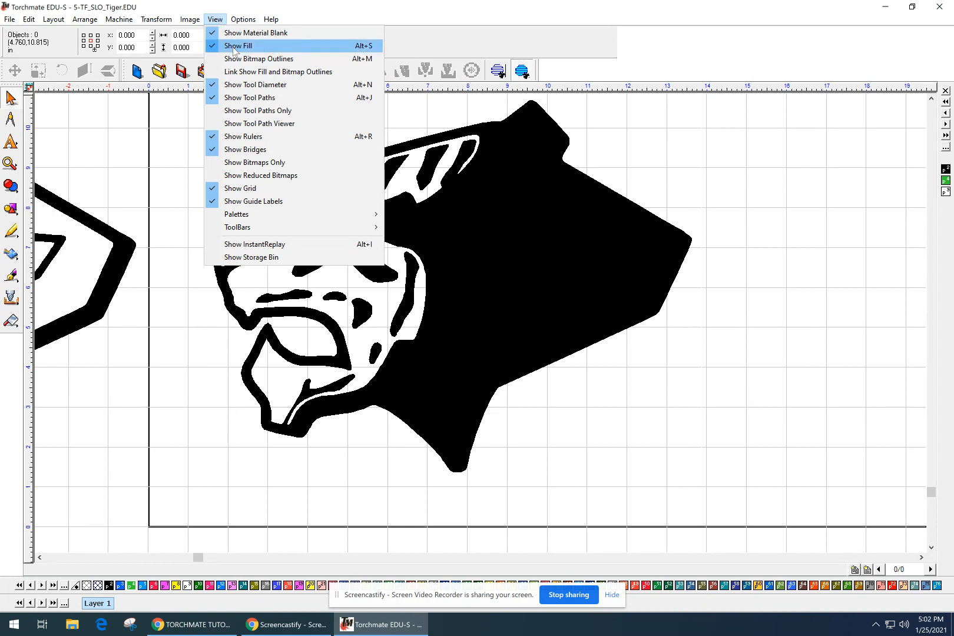
# Turn off View > Show Fill to preview outlines and tool paths, then turn it back on.
pyautogui.click(229, 47)
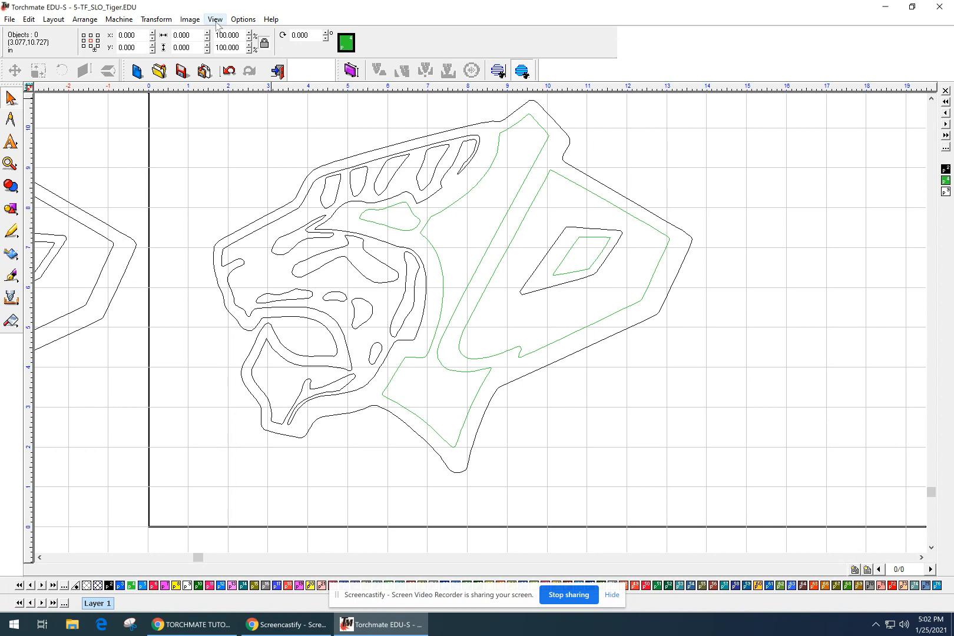
pyautogui.click(215, 20)
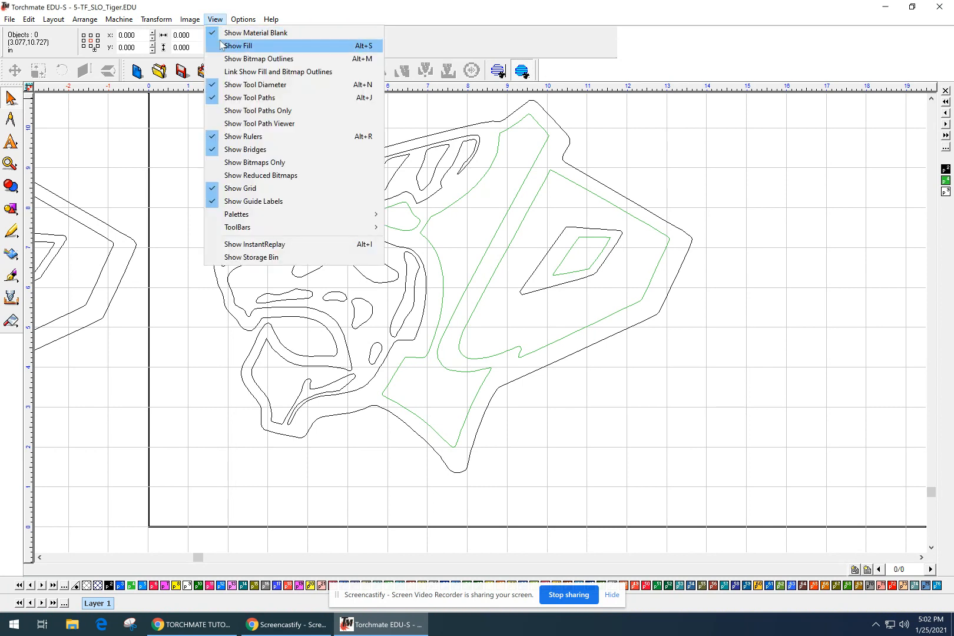
pyautogui.click(236, 46)
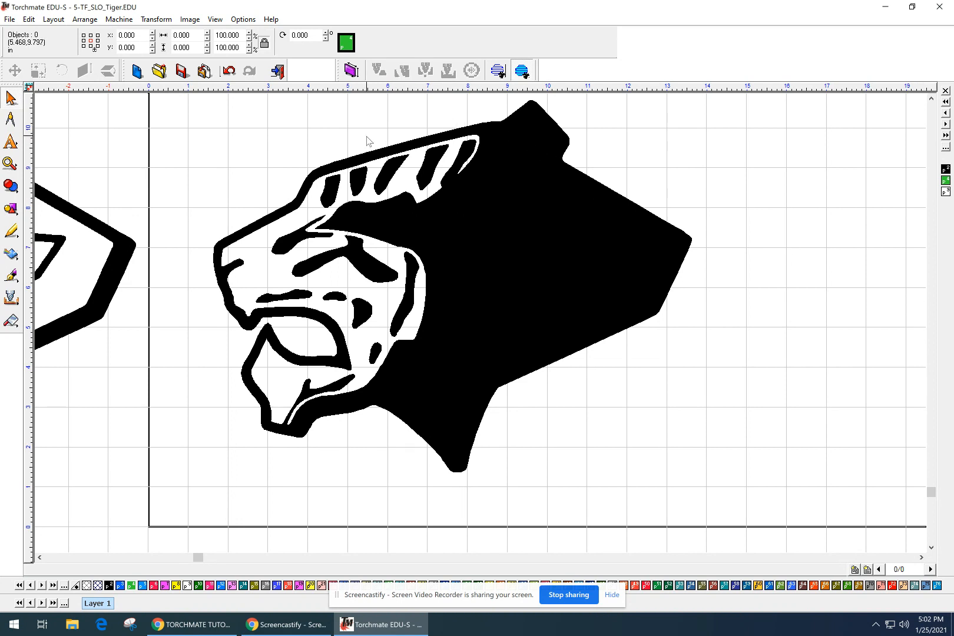
pyautogui.click(345, 168)
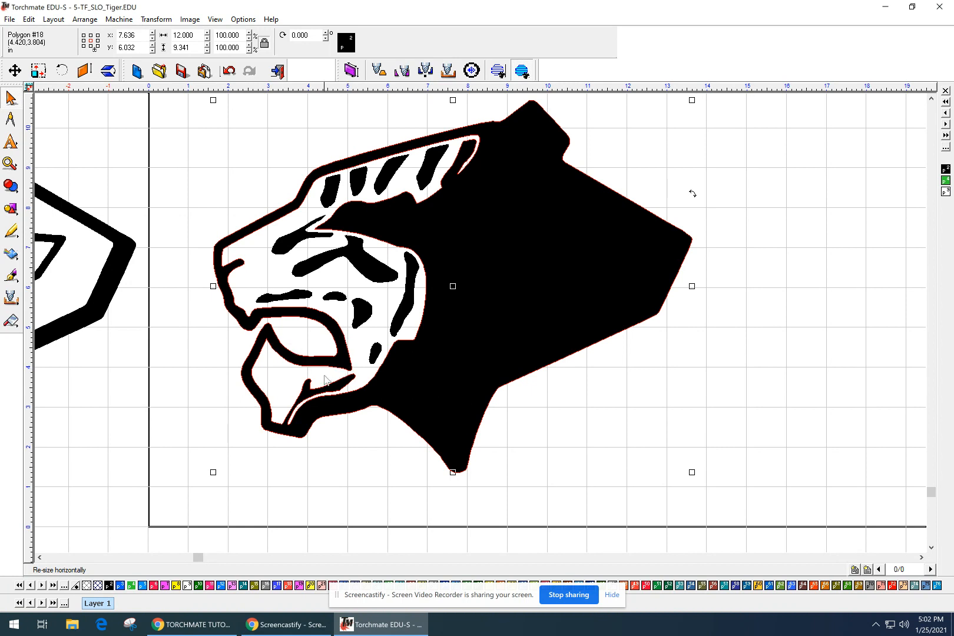
pyautogui.click(296, 291)
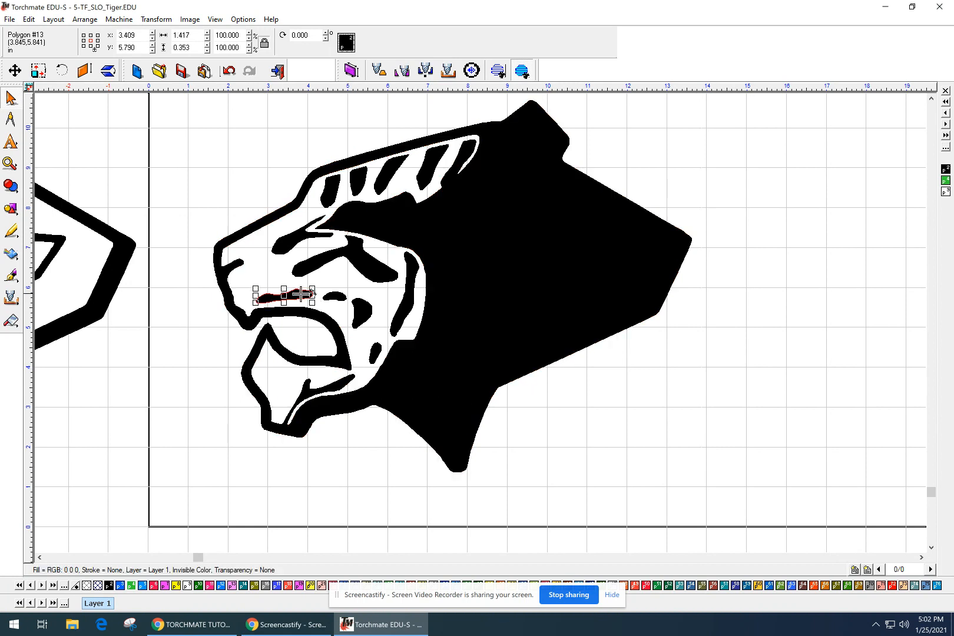
pyautogui.click(336, 298)
pyautogui.click(362, 313)
pyautogui.click(375, 352)
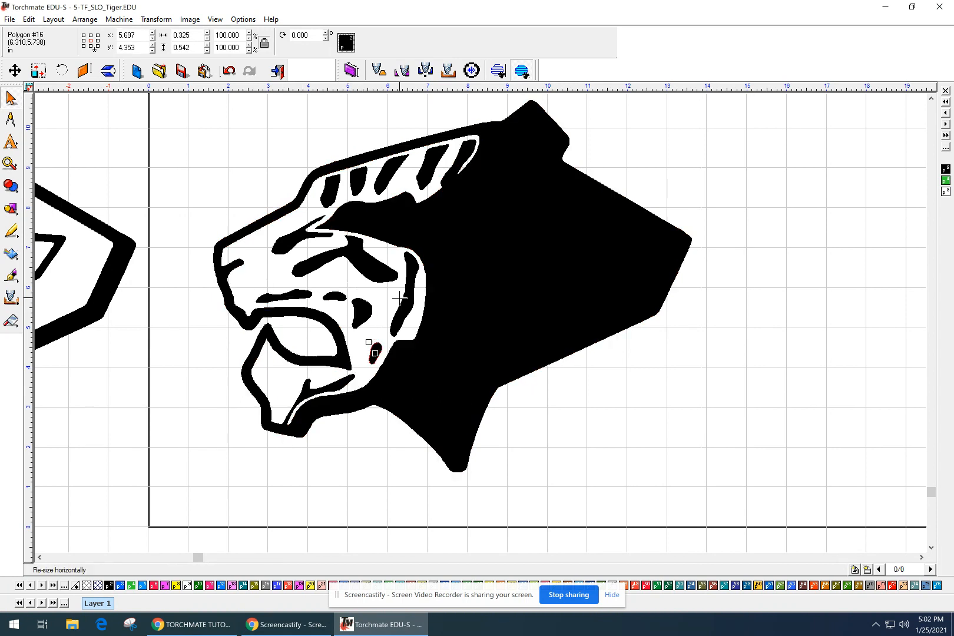
pyautogui.click(386, 272)
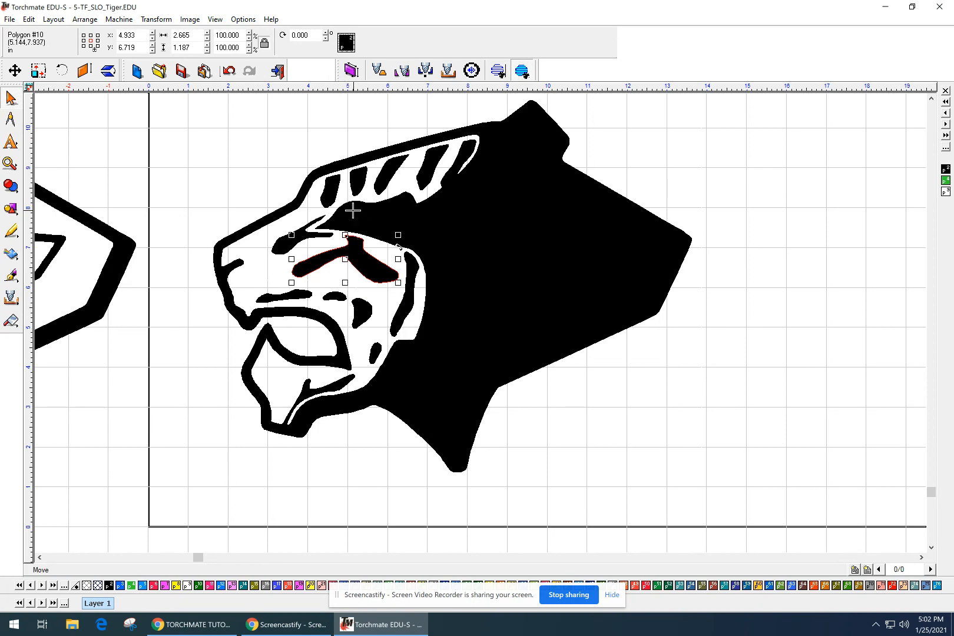
pyautogui.click(434, 163)
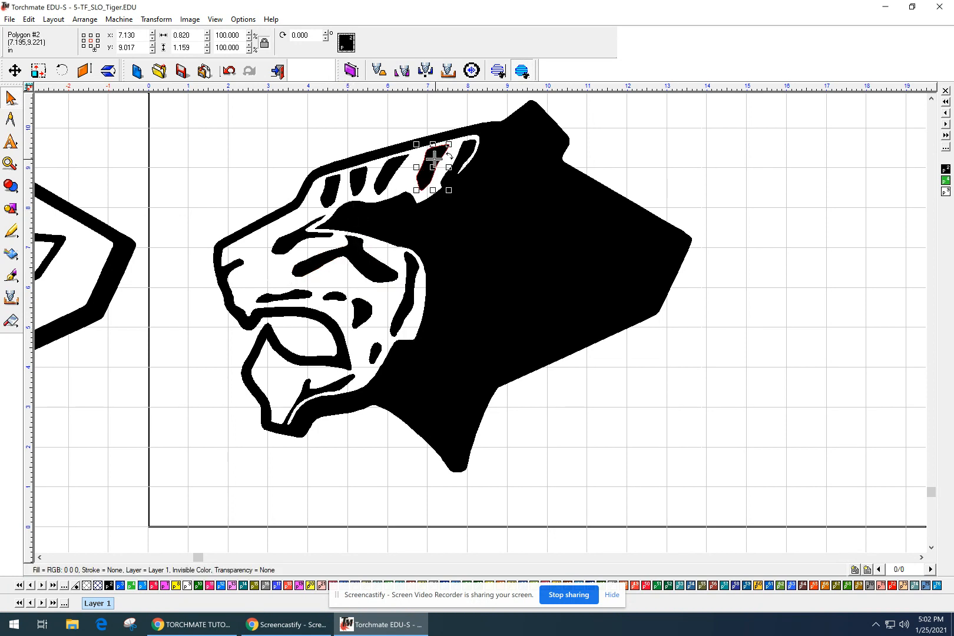
pyautogui.click(386, 170)
pyautogui.click(358, 180)
pyautogui.click(326, 189)
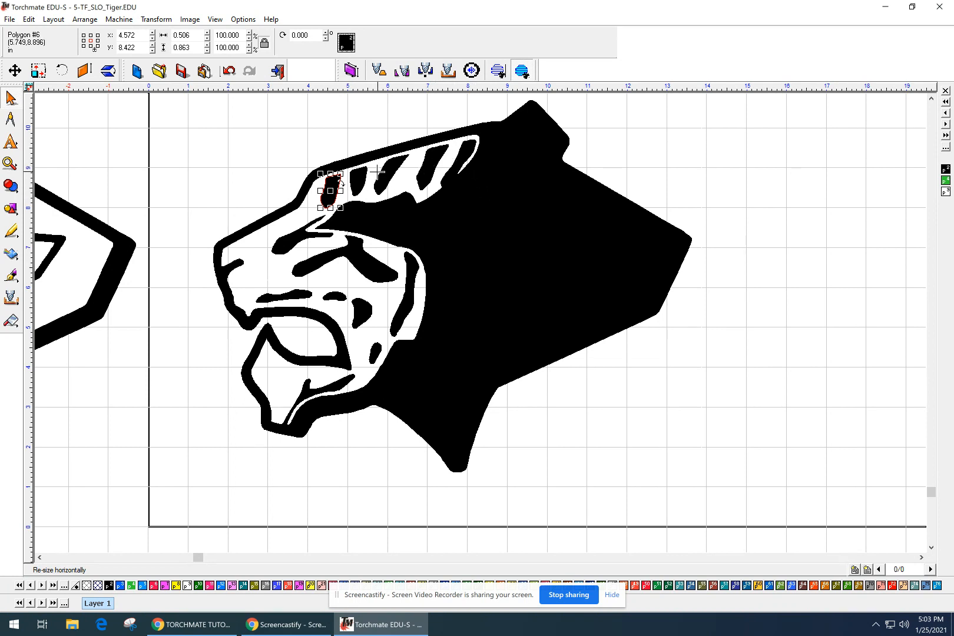
# Zoom in and shift-select the four forehead stripes.
pyautogui.scroll(1, 404, 159)
pyautogui.moveTo(498, 343)
pyautogui.mouseDown(button='middle')
pyautogui.moveTo(505, 315)
pyautogui.moveTo(495, 277)
pyautogui.mouseUp(button='middle')
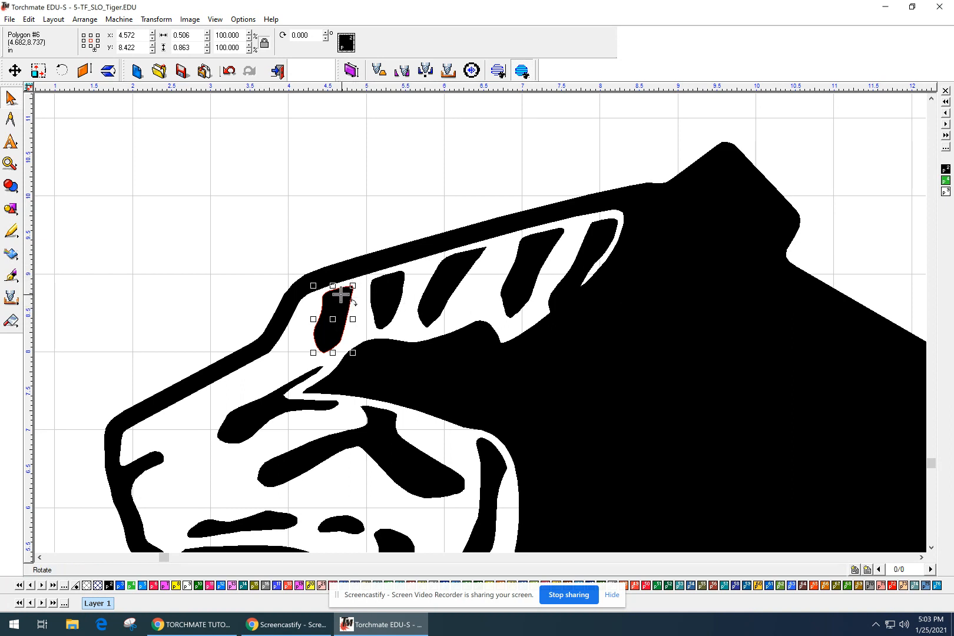
pyautogui.keyDown('shift'); pyautogui.click(381, 301); pyautogui.keyUp('shift')
pyautogui.keyDown('shift'); pyautogui.click(441, 295); pyautogui.keyUp('shift')
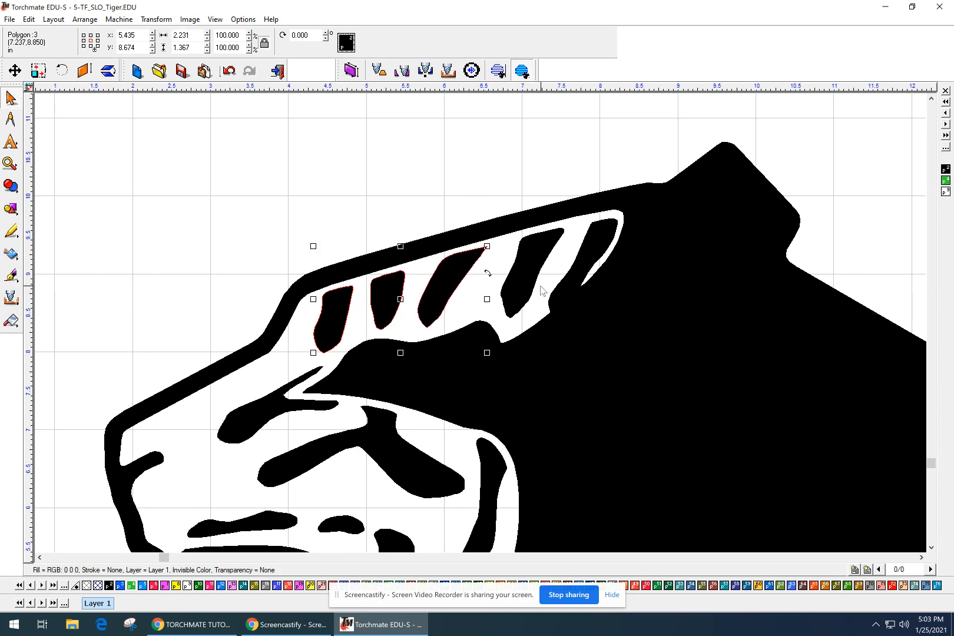
pyautogui.keyDown('shift'); pyautogui.click(520, 281); pyautogui.keyUp('shift')
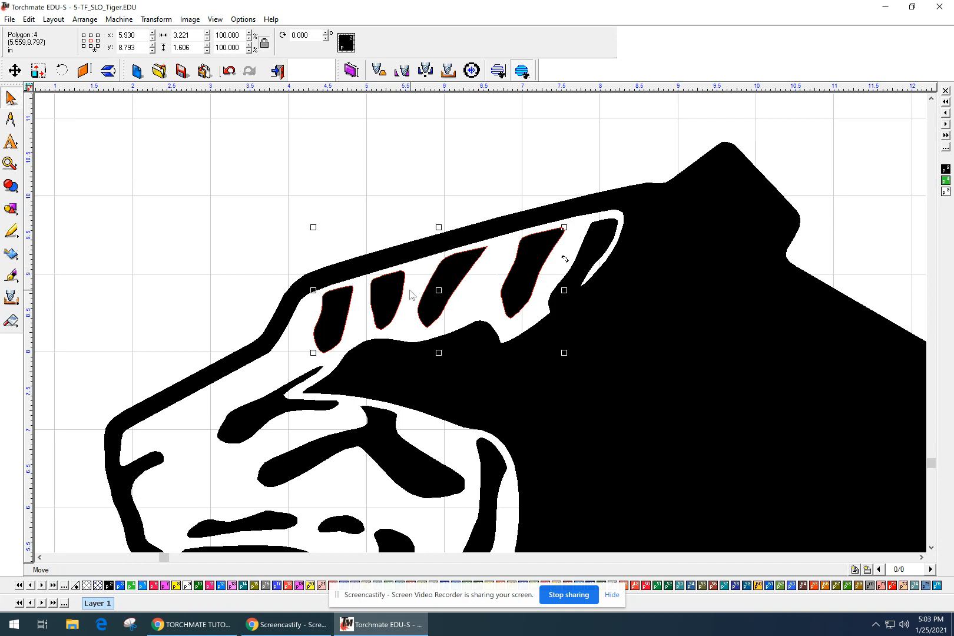
# Nudge the stripes up four times until their tops overlap the head outline.
pyautogui.press('Up')
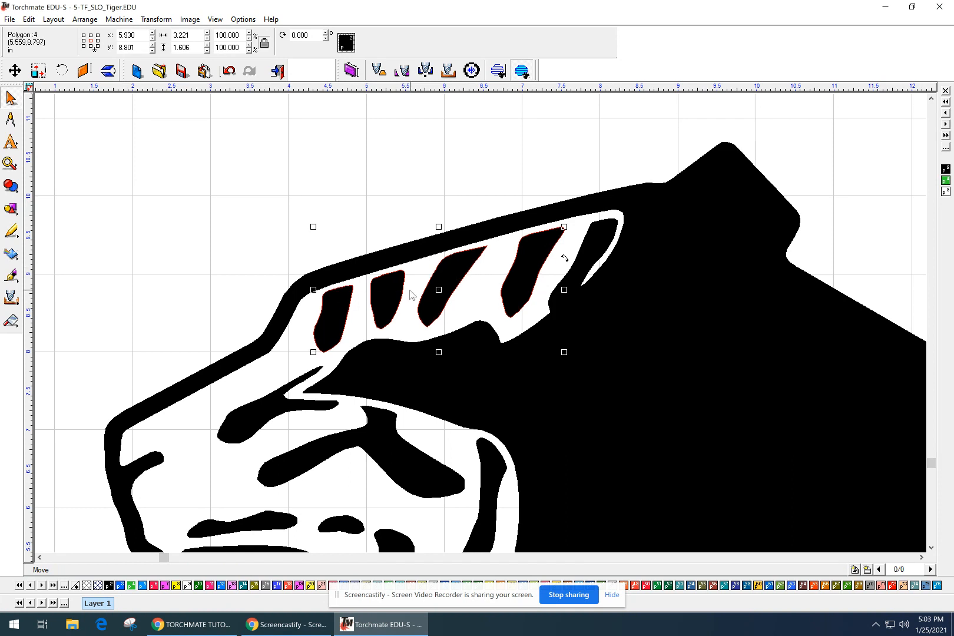
pyautogui.press('Up')
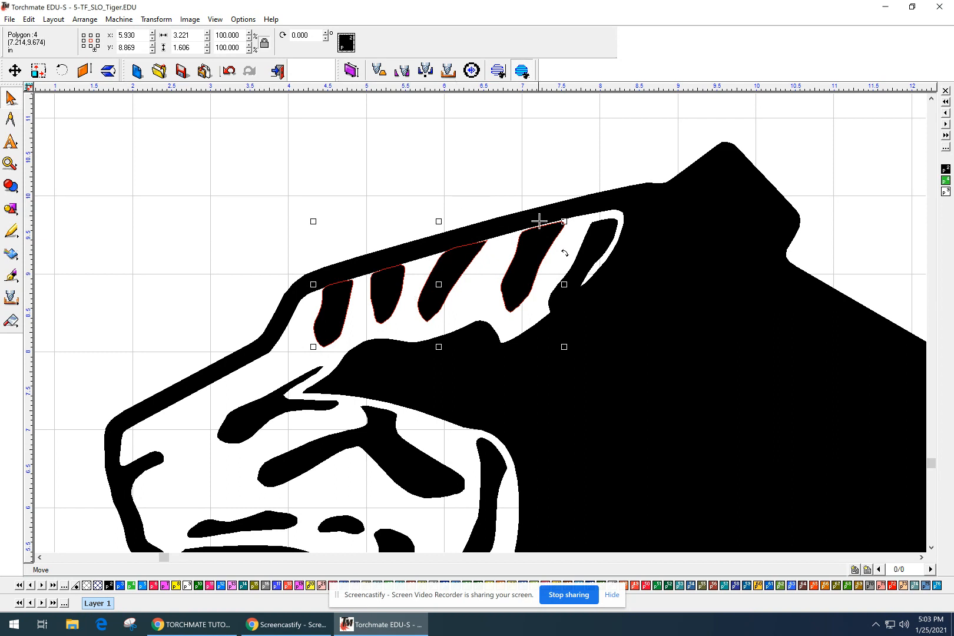
pyautogui.scroll(2, 543, 222)
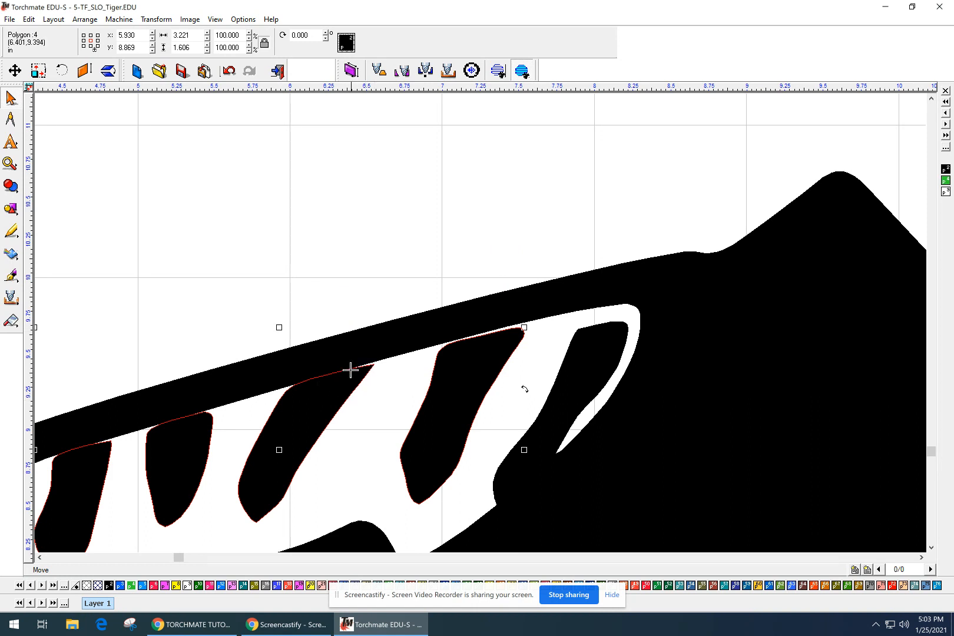
pyautogui.scroll(-2, 481, 329)
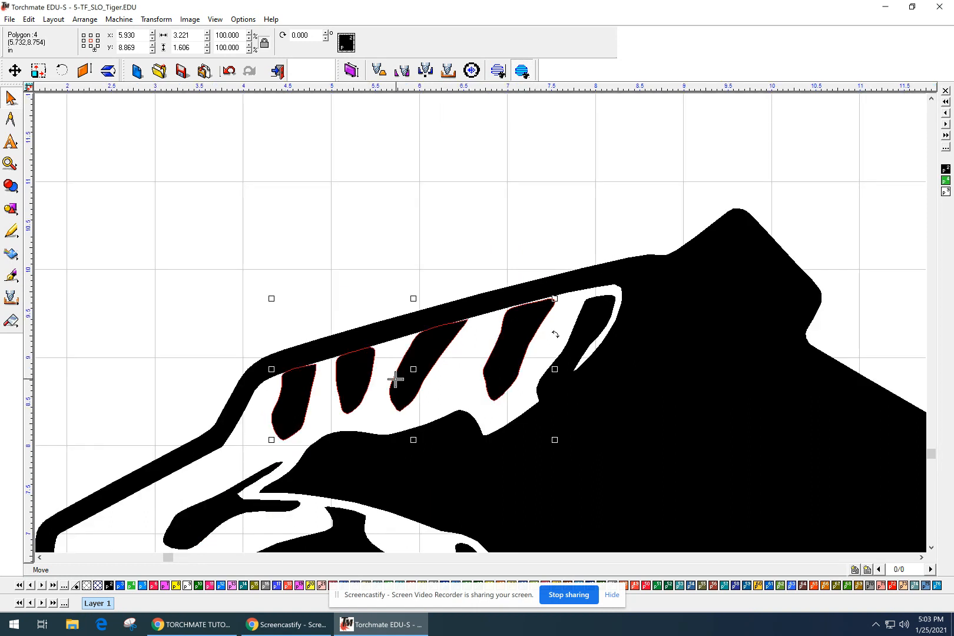
pyautogui.press('Up')
pyautogui.press('Up')
pyautogui.press('Up')
pyautogui.press('Up')
pyautogui.press('Up')
pyautogui.press('Up')
pyautogui.press('Up')
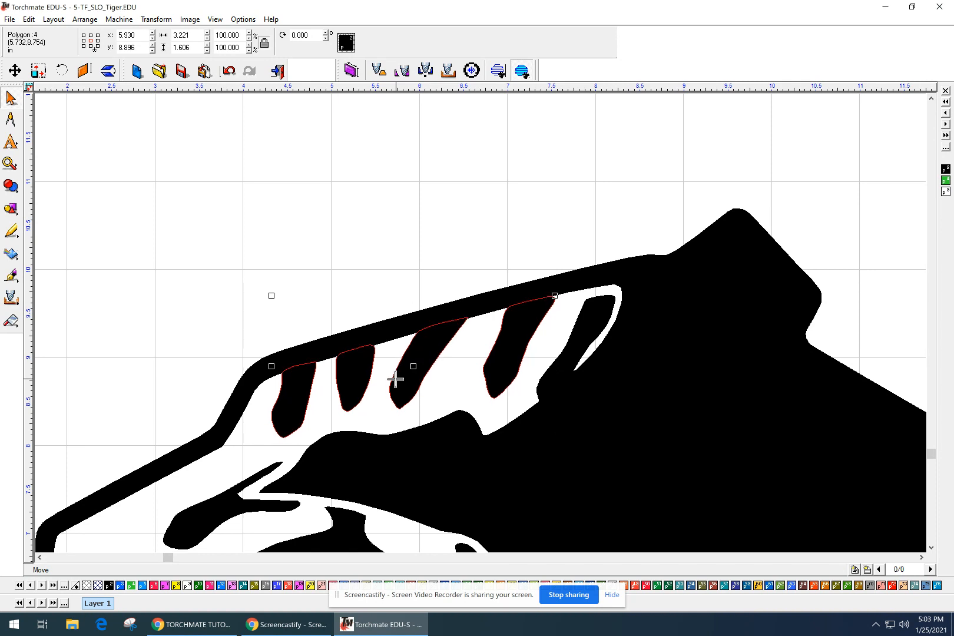
pyautogui.press('Up')
pyautogui.press('Up')
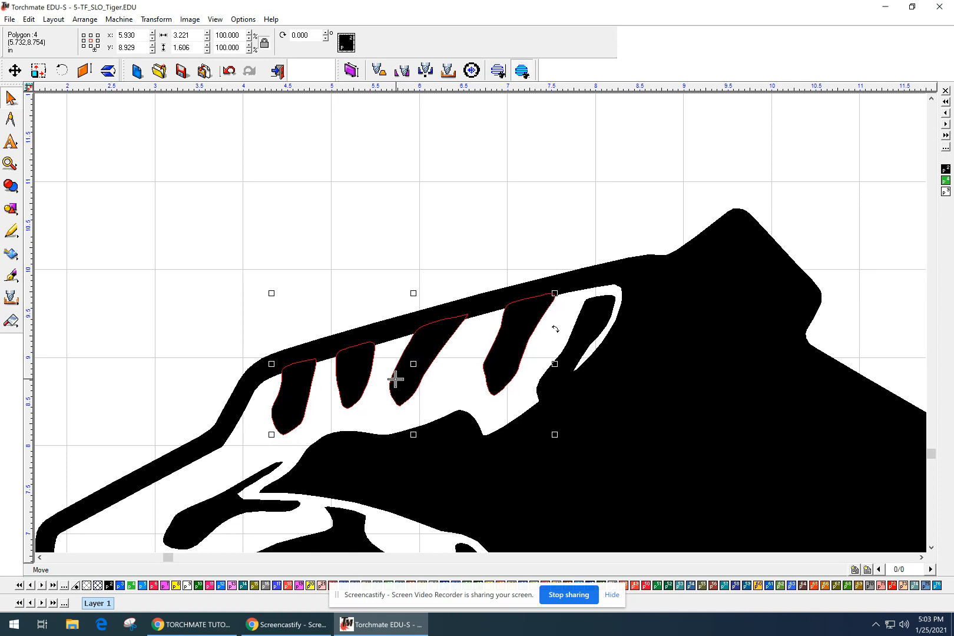
pyautogui.scroll(-1, 519, 281)
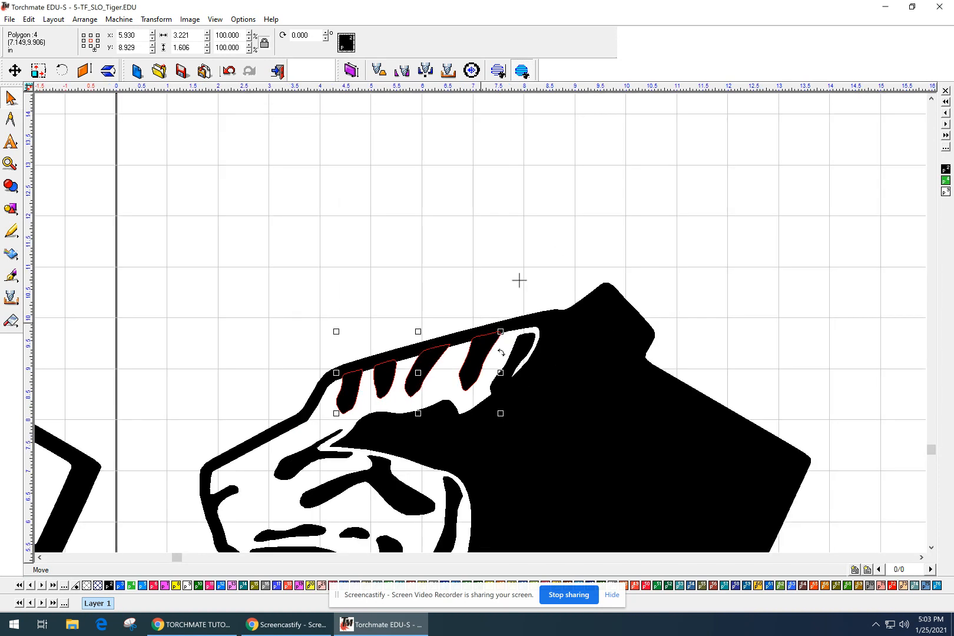
pyautogui.moveTo(581, 283); pyautogui.dragTo(568, 140, button='middle')
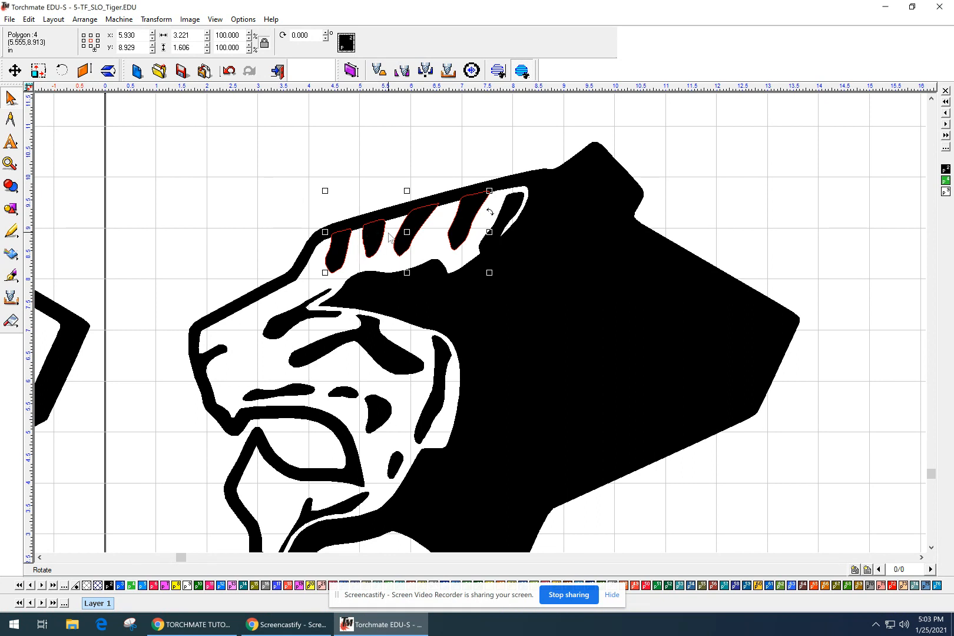
pyautogui.click(304, 257)
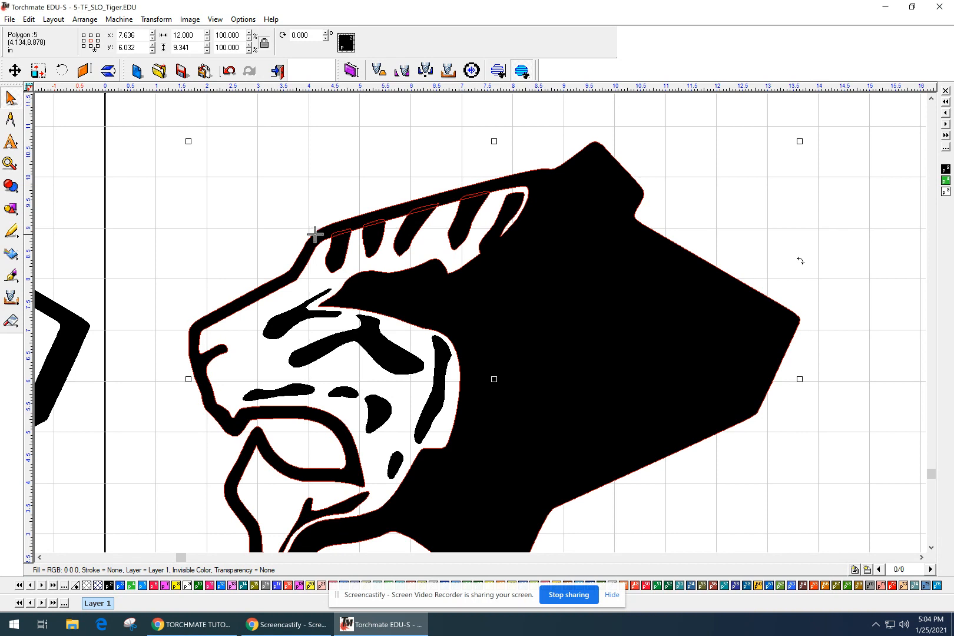
# Weld the forehead stripes into the head outline with Basic Weld.
pyautogui.click(23, 190)
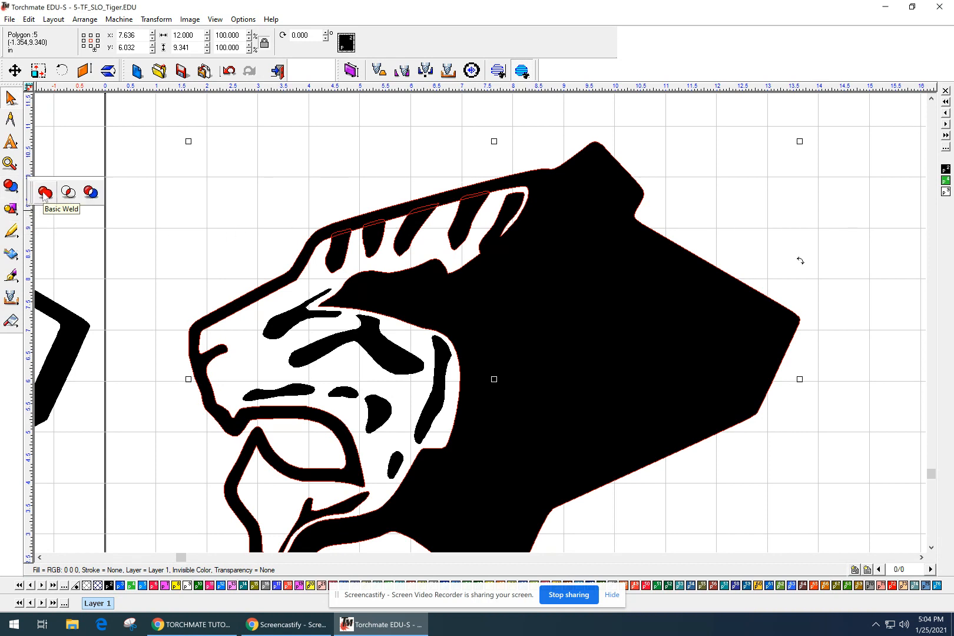
pyautogui.click(45, 193)
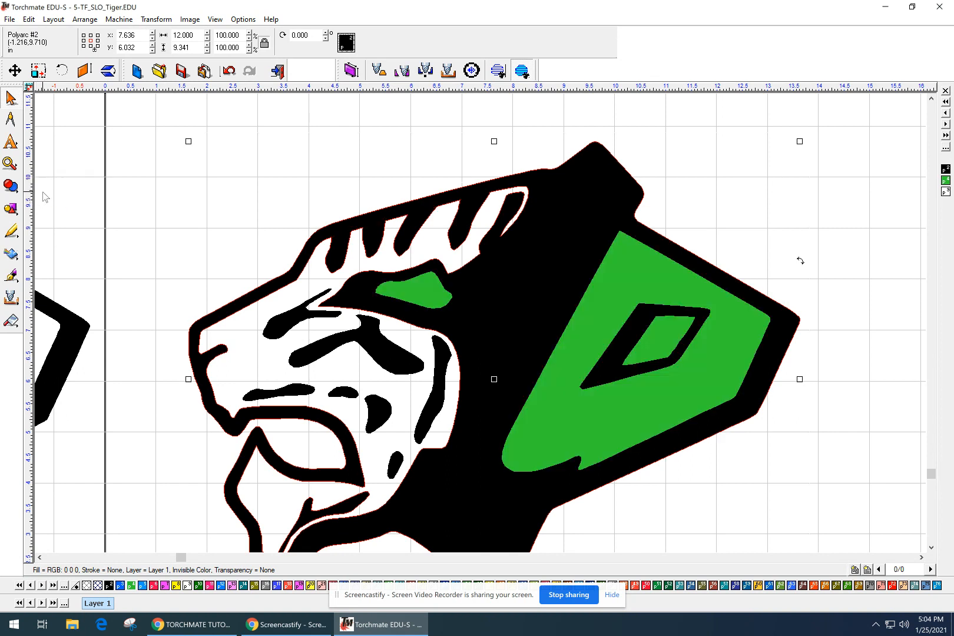
pyautogui.click(162, 205)
pyautogui.click(412, 218)
# Inspect the green cheek panel, diamond and eye shape, then reselect the black body.
pyautogui.click(594, 326)
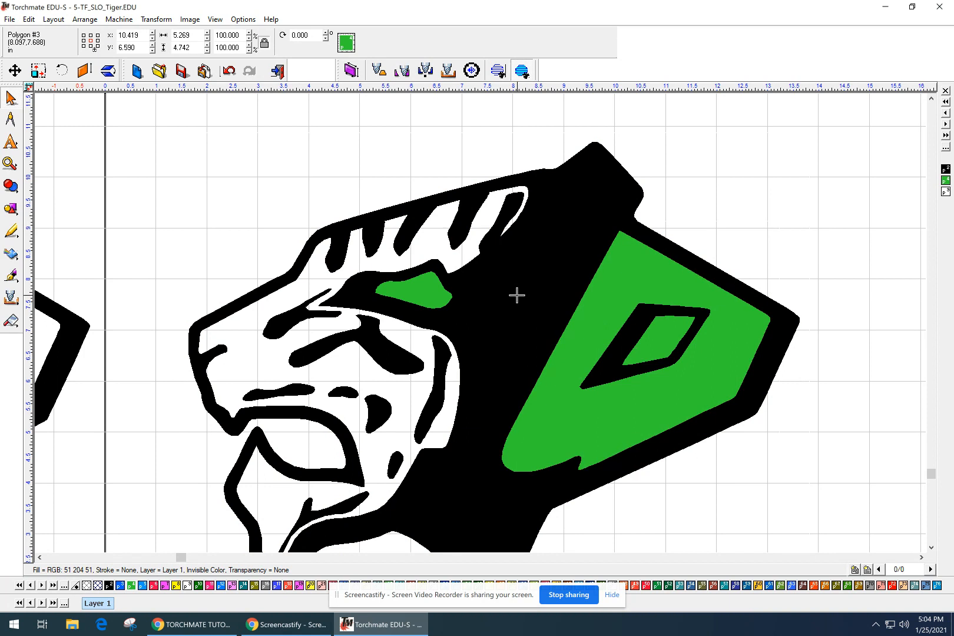
pyautogui.click(664, 335)
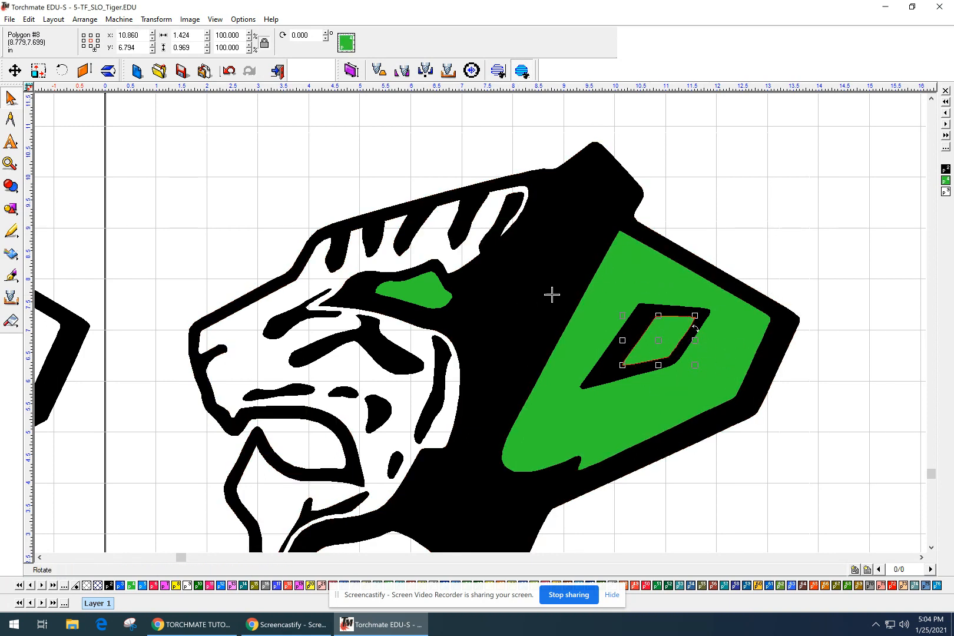
pyautogui.click(423, 302)
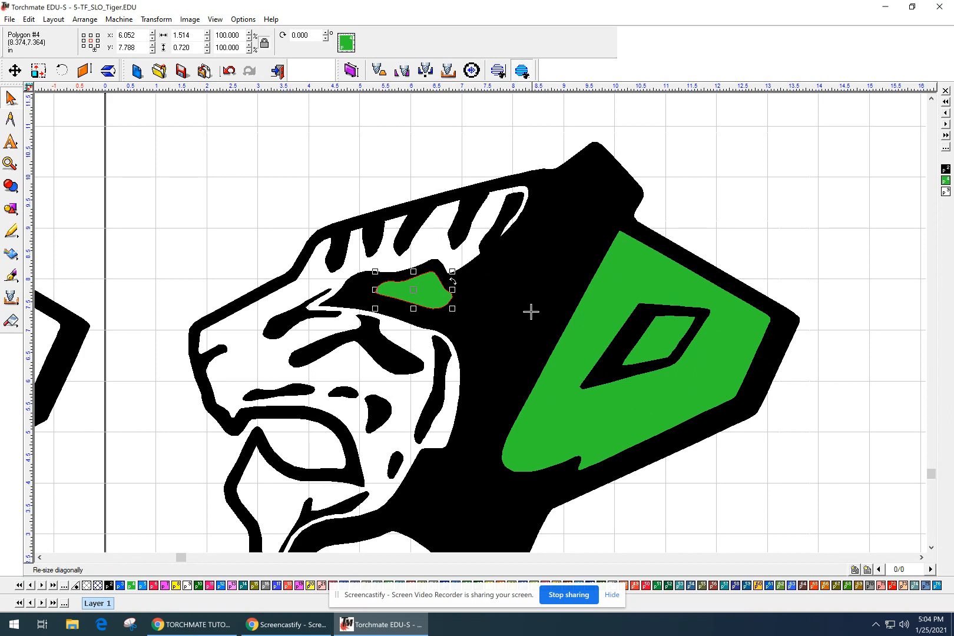
pyautogui.click(707, 173)
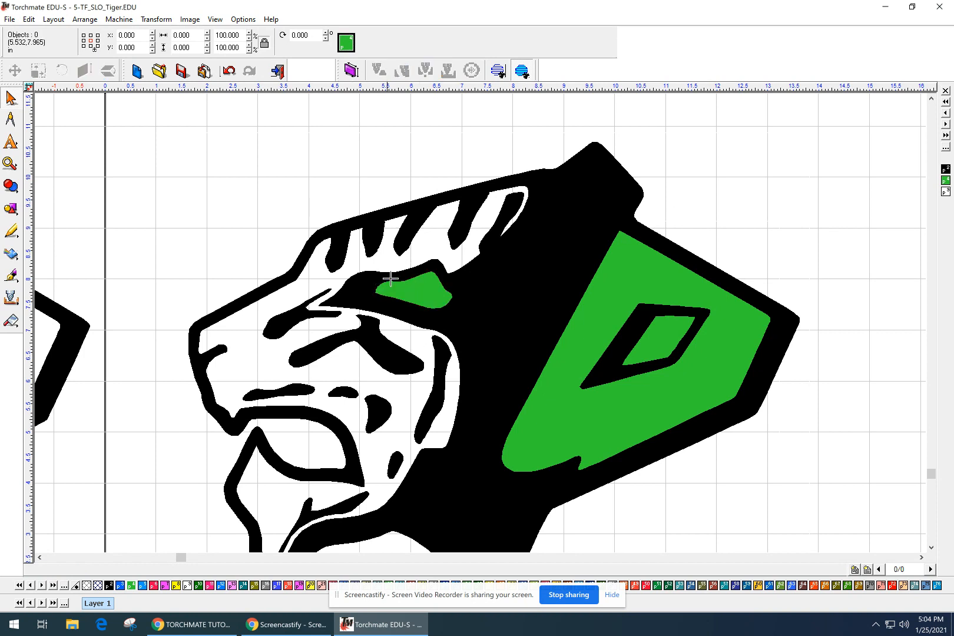
pyautogui.click(454, 228)
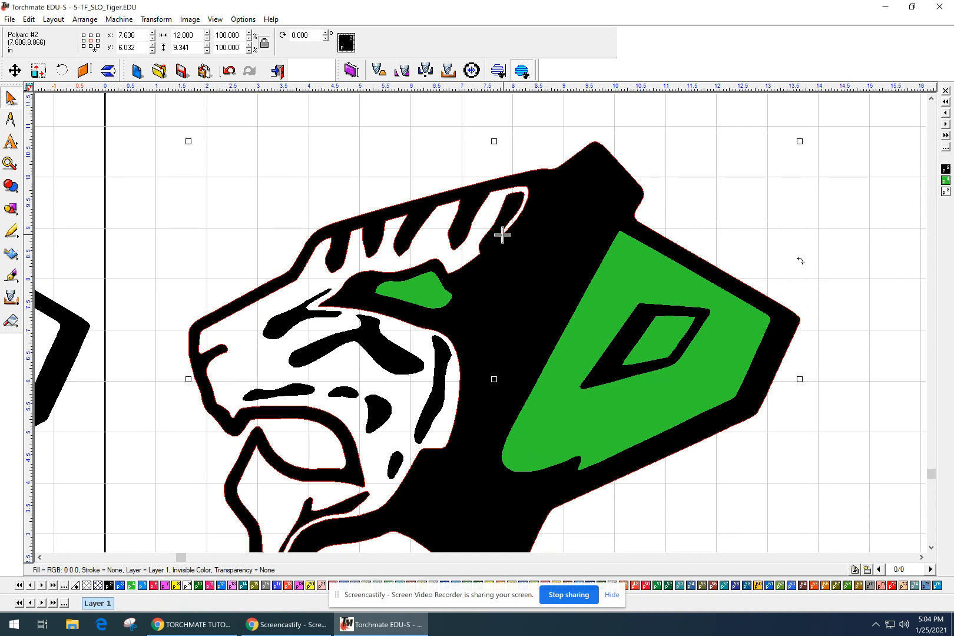
# Undo the accidental move of the black body with Edit > Undo, then marquee-select all 13 tiger pieces.
pyautogui.moveTo(513, 227); pyautogui.dragTo(493, 252)
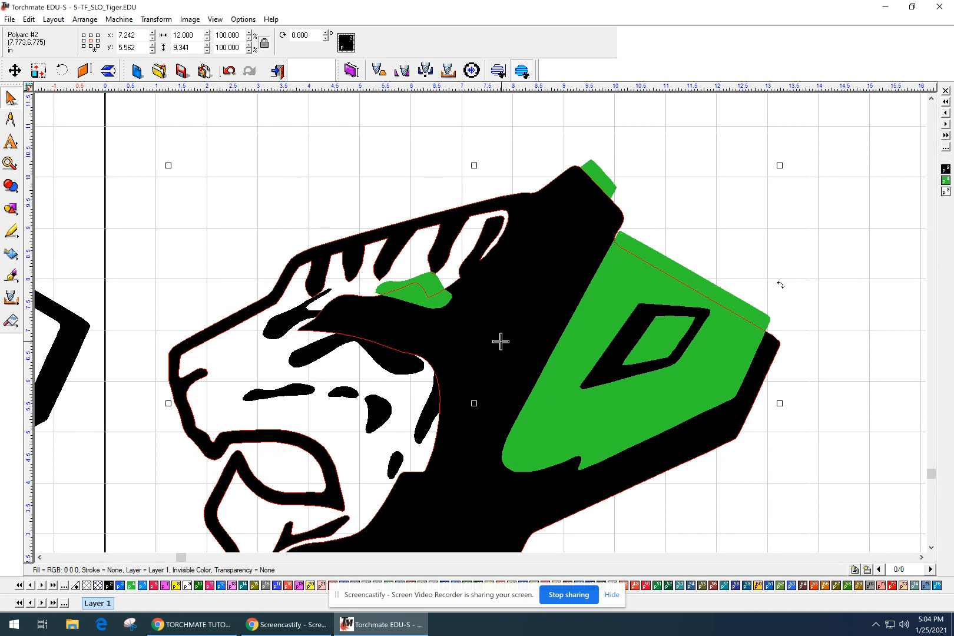
pyautogui.moveTo(539, 384); pyautogui.dragTo(510, 300, button='middle')
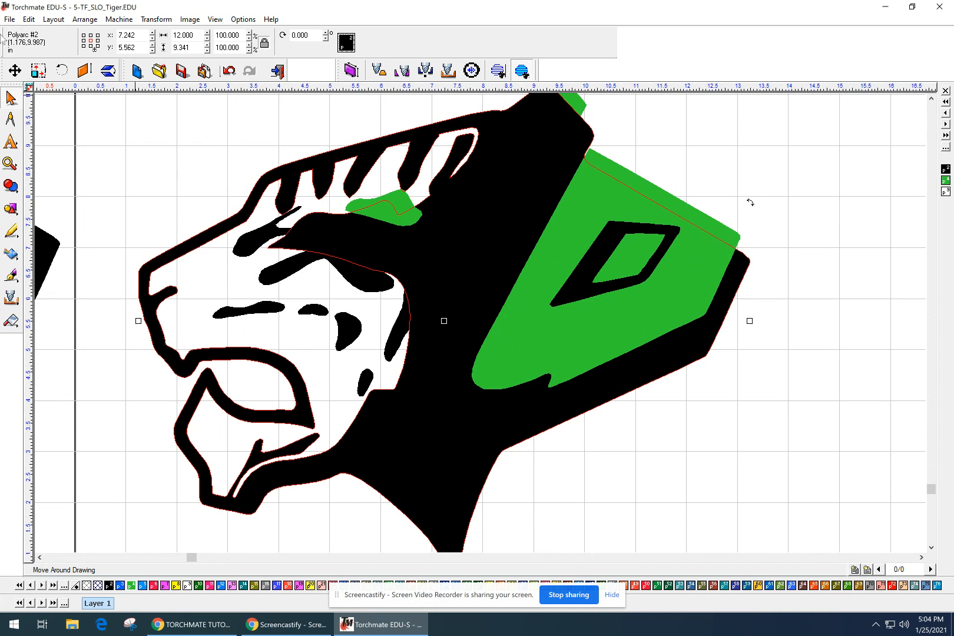
pyautogui.click(29, 19)
pyautogui.click(48, 33)
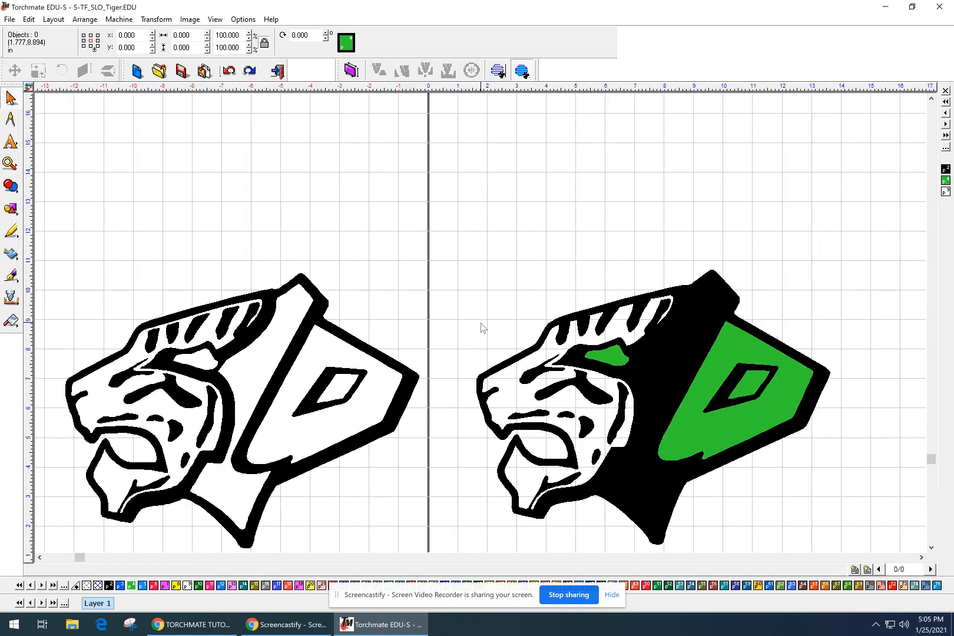
pyautogui.moveTo(430, 261); pyautogui.dragTo(196, 198, button='middle')
pyautogui.moveTo(188, 150); pyautogui.dragTo(695, 532)
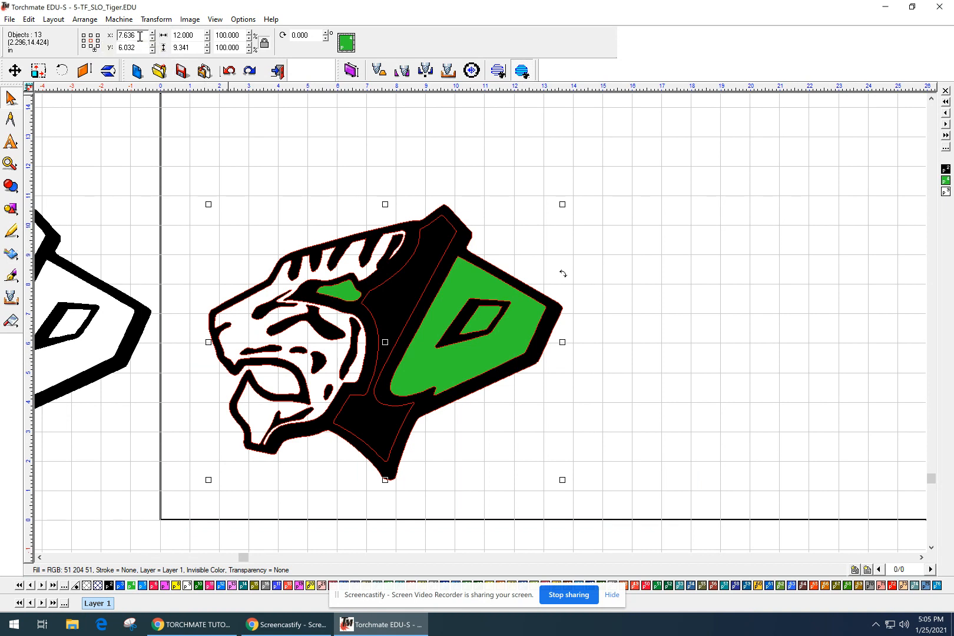
# Position the selected tiger at X 10 and Y 10.
pyautogui.write('10')
pyautogui.press('Tab')
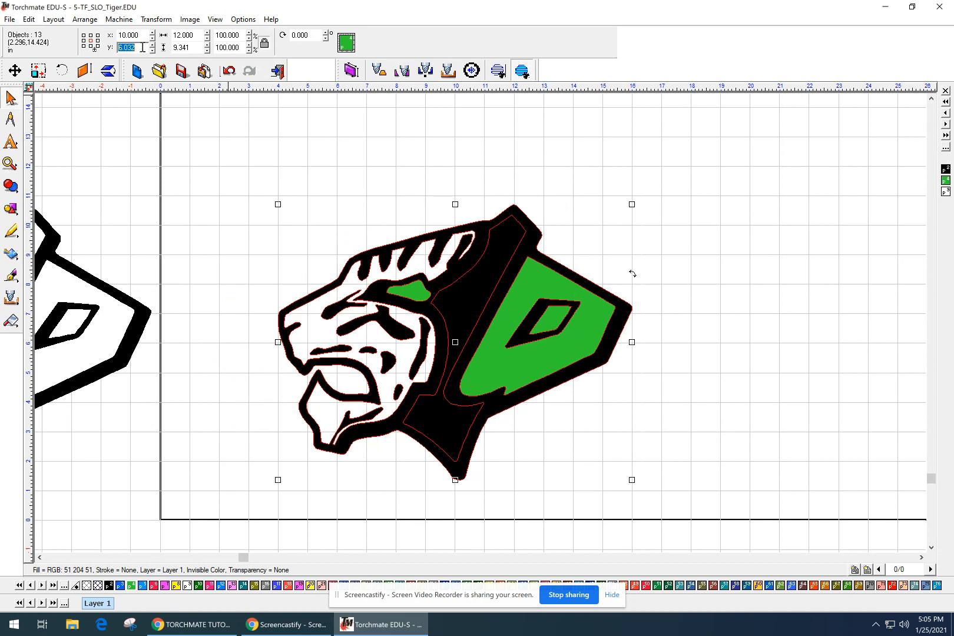
pyautogui.write('10')
pyautogui.press('Return')
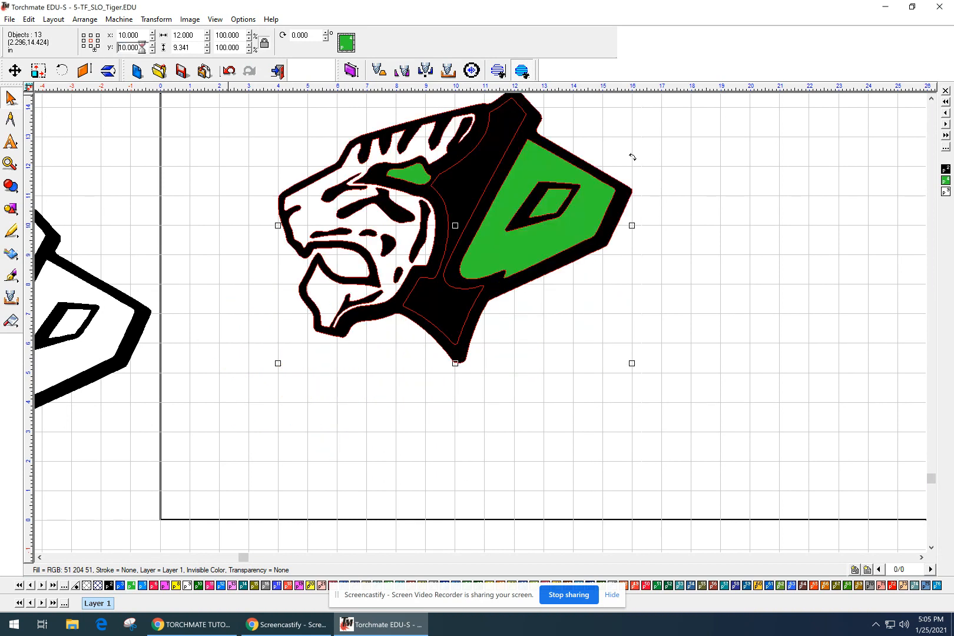
# Reselect the tiger body and confirm it sits at 10.000, 10.000 in.
pyautogui.click(268, 175)
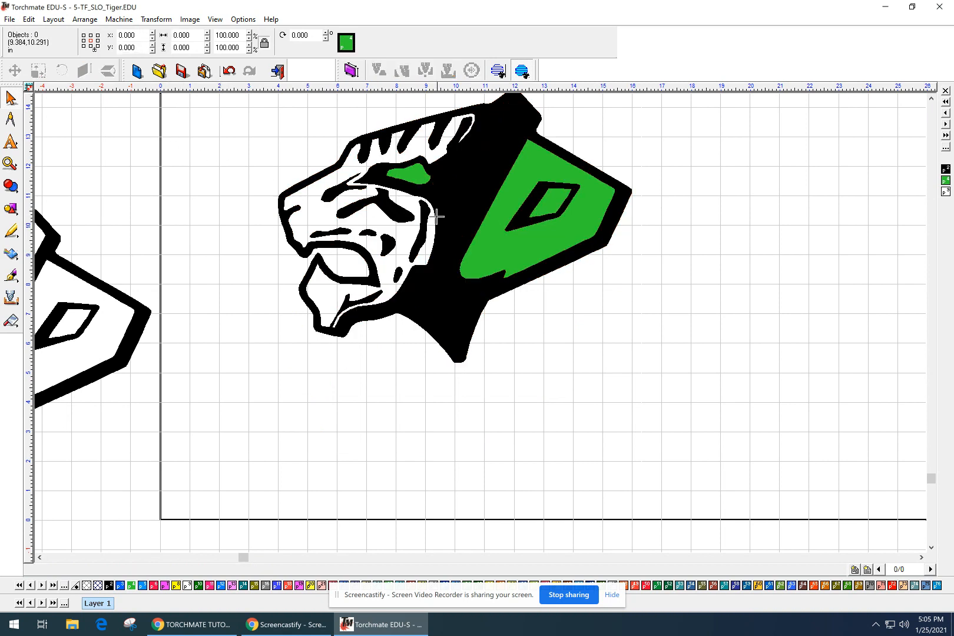
pyautogui.click(446, 191)
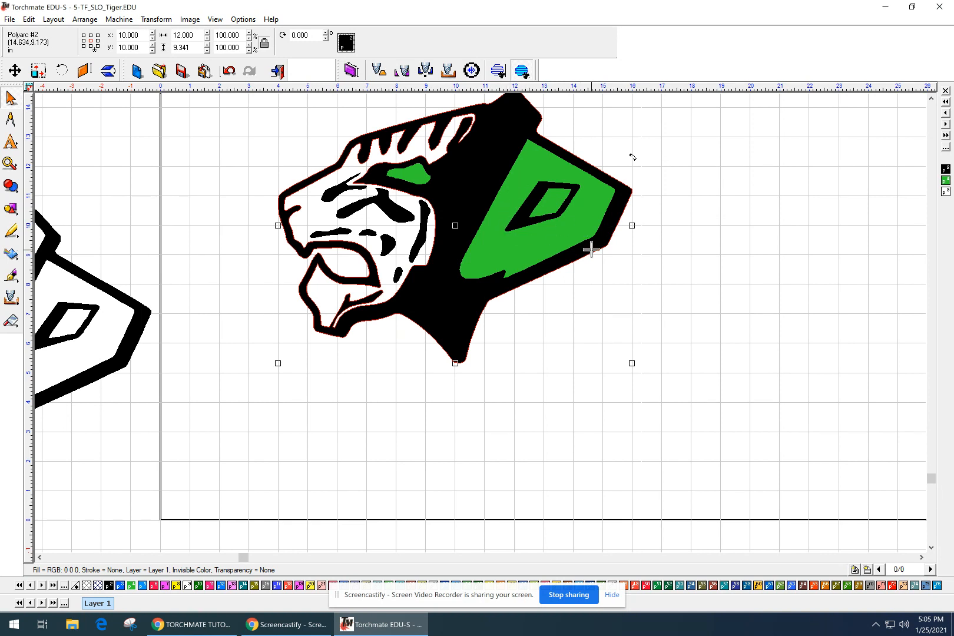
pyautogui.click(568, 336)
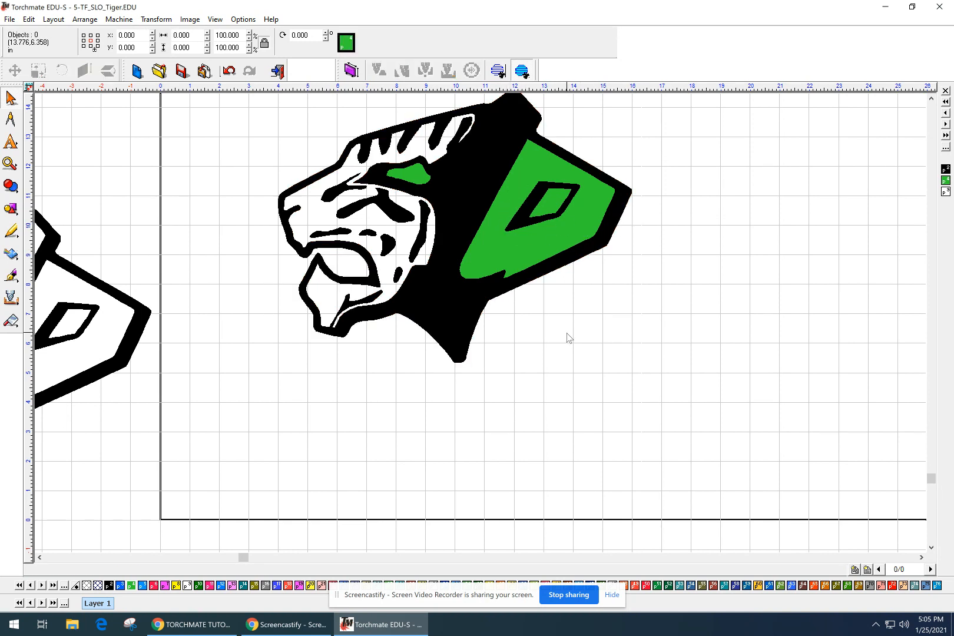
pyautogui.click(476, 196)
pyautogui.click(132, 35)
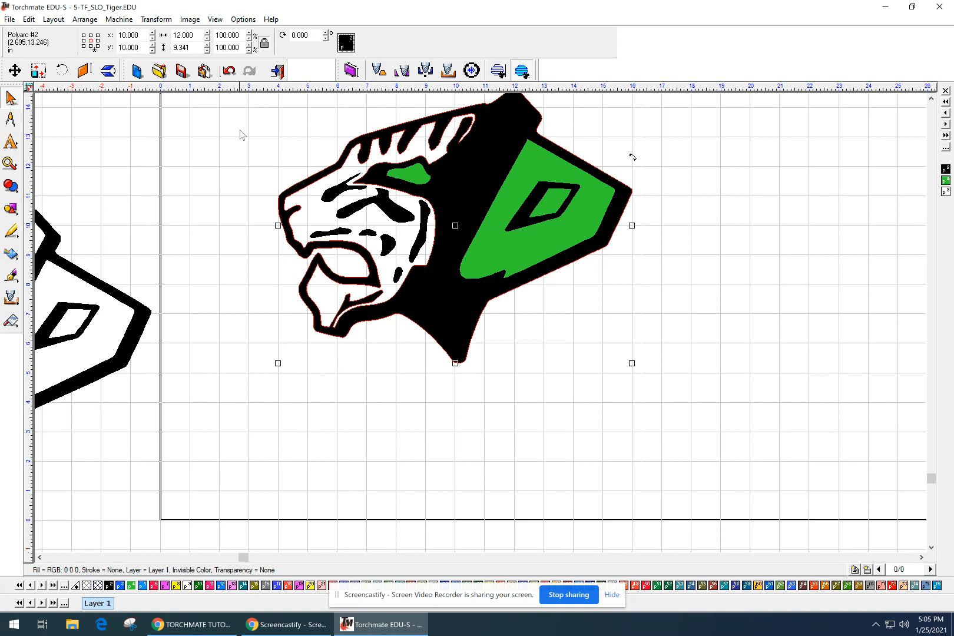
# Drag loose Polygon #7 in the middle of the face up to overlap the outline above.
pyautogui.click(766, 361)
pyautogui.moveTo(502, 222); pyautogui.dragTo(525, 291, button='middle')
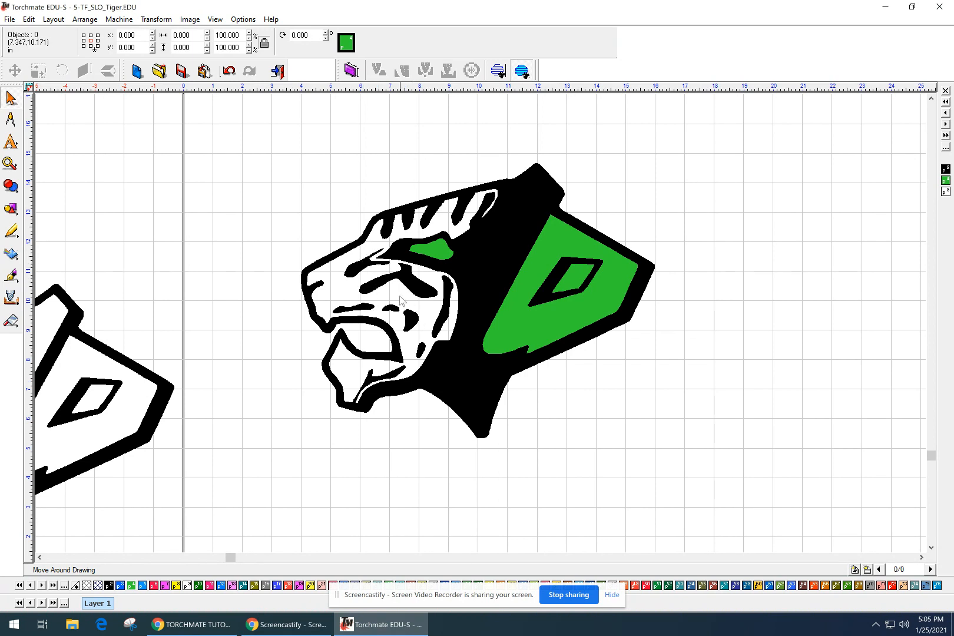
pyautogui.scroll(3, 393, 290)
pyautogui.moveTo(612, 370)
pyautogui.mouseDown(button='middle')
pyautogui.moveTo(522, 323)
pyautogui.moveTo(408, 298)
pyautogui.mouseUp(button='middle')
pyautogui.click(492, 285)
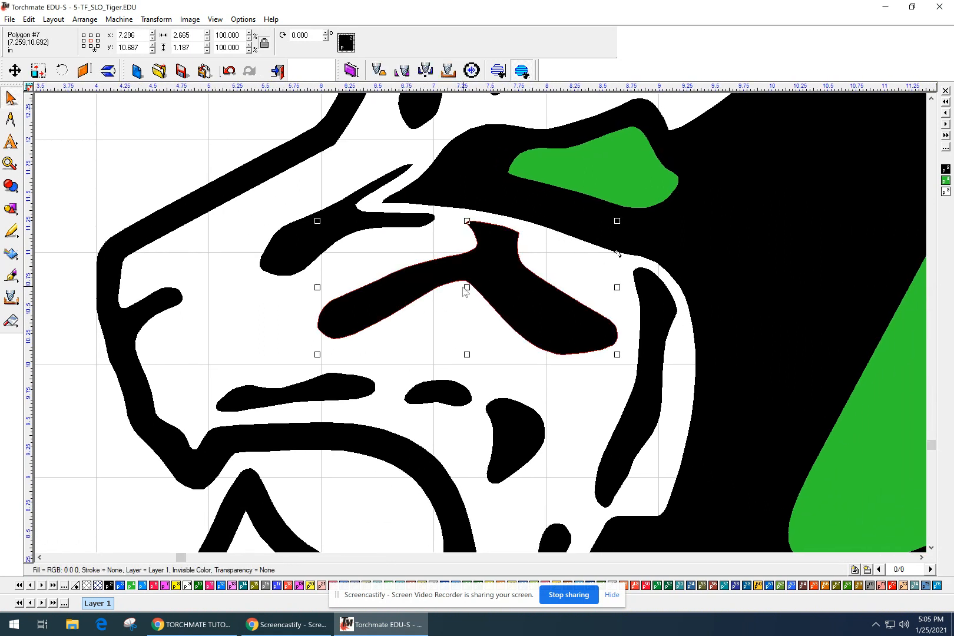
pyautogui.moveTo(468, 287)
pyautogui.mouseDown()
pyautogui.moveTo(460, 278)
pyautogui.moveTo(480, 275)
pyautogui.moveTo(465, 273)
pyautogui.mouseUp()
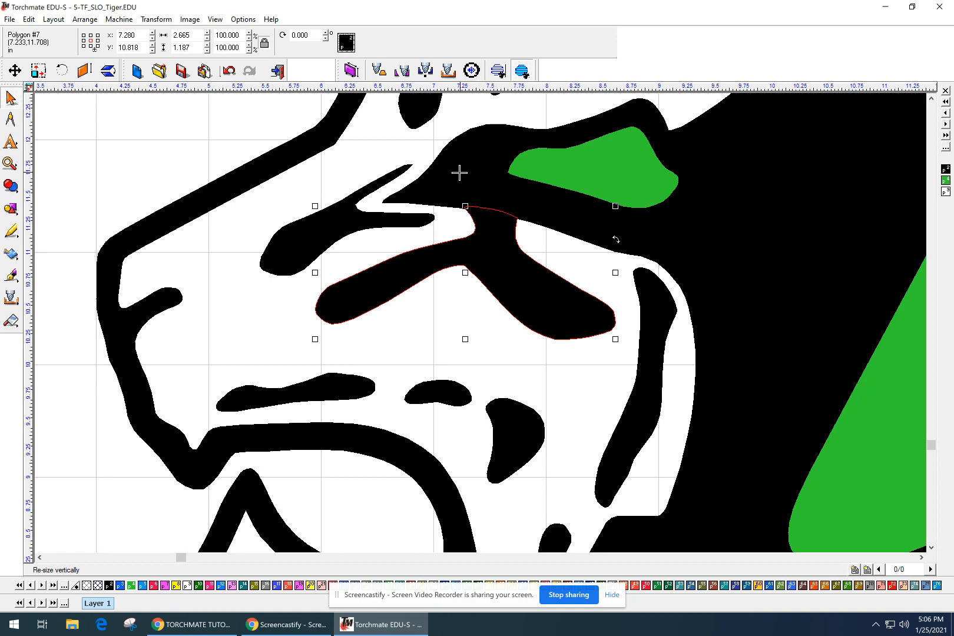
pyautogui.keyDown('shift'); pyautogui.click(254, 168); pyautogui.keyUp('shift')
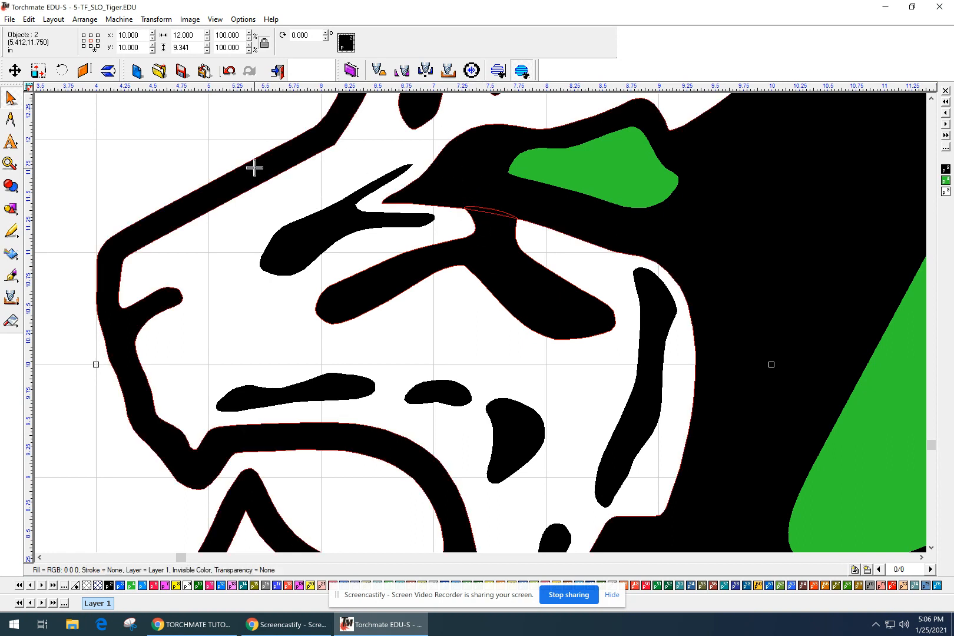
# Weld the small island into Polyarc #2, then zoom out over the tiger head.
pyautogui.click(10, 186)
pyautogui.click(47, 192)
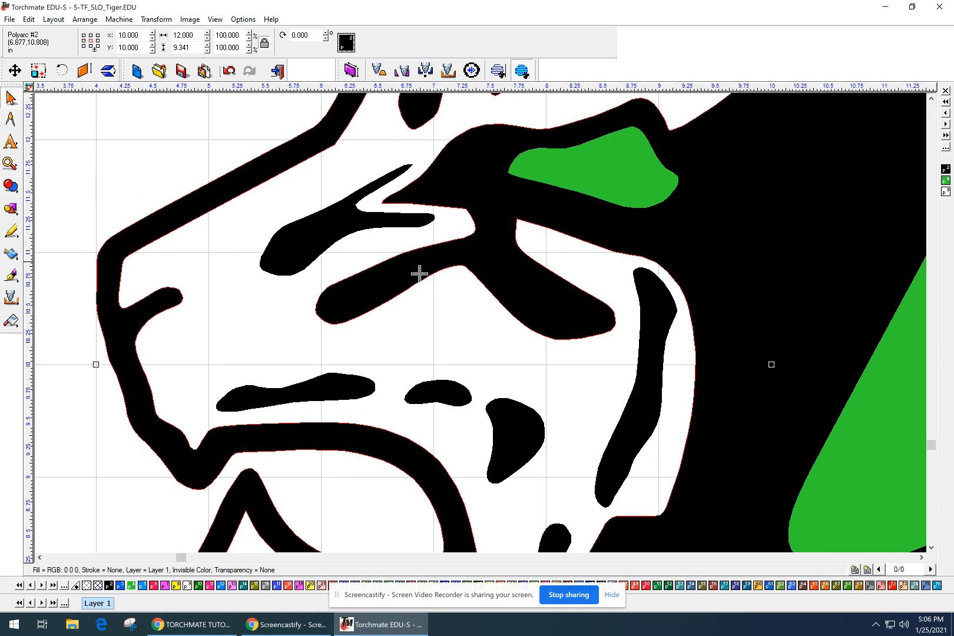
pyautogui.click(441, 314)
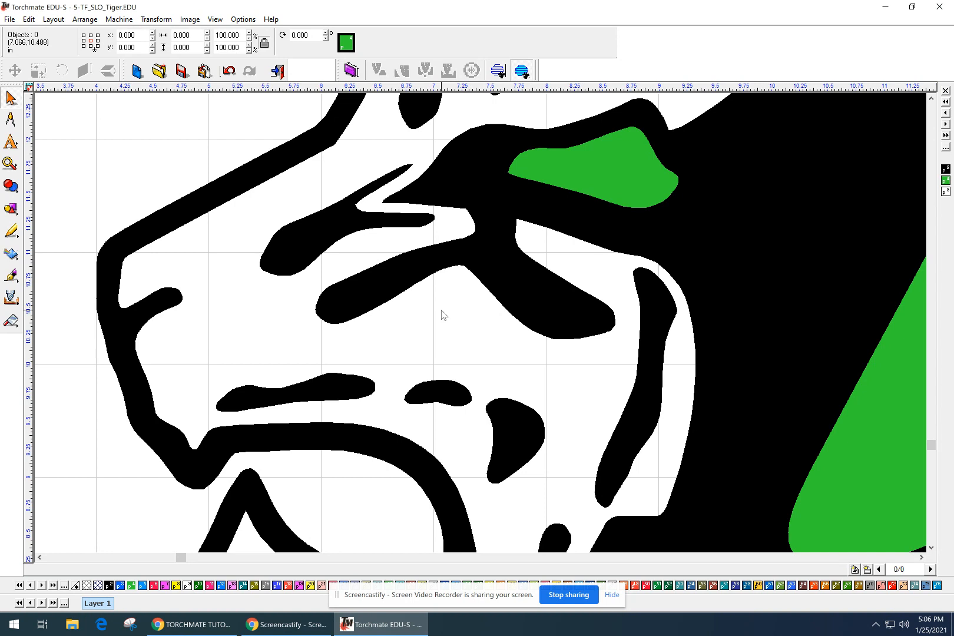
pyautogui.click(357, 305)
pyautogui.scroll(-3, 427, 156)
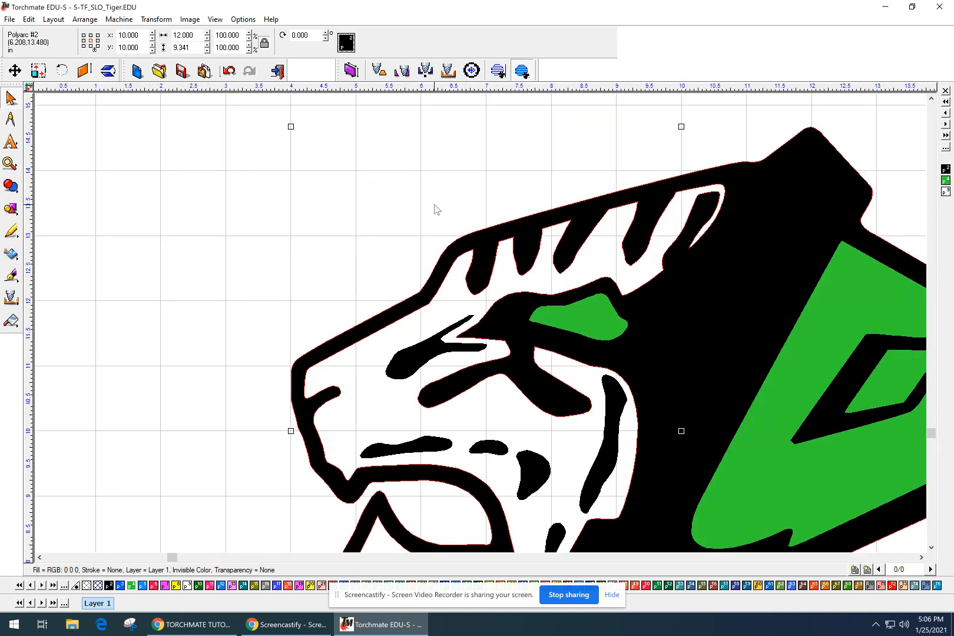
pyautogui.moveTo(705, 325)
pyautogui.mouseDown(button='middle')
pyautogui.moveTo(547, 218)
pyautogui.moveTo(535, 231)
pyautogui.mouseUp(button='middle')
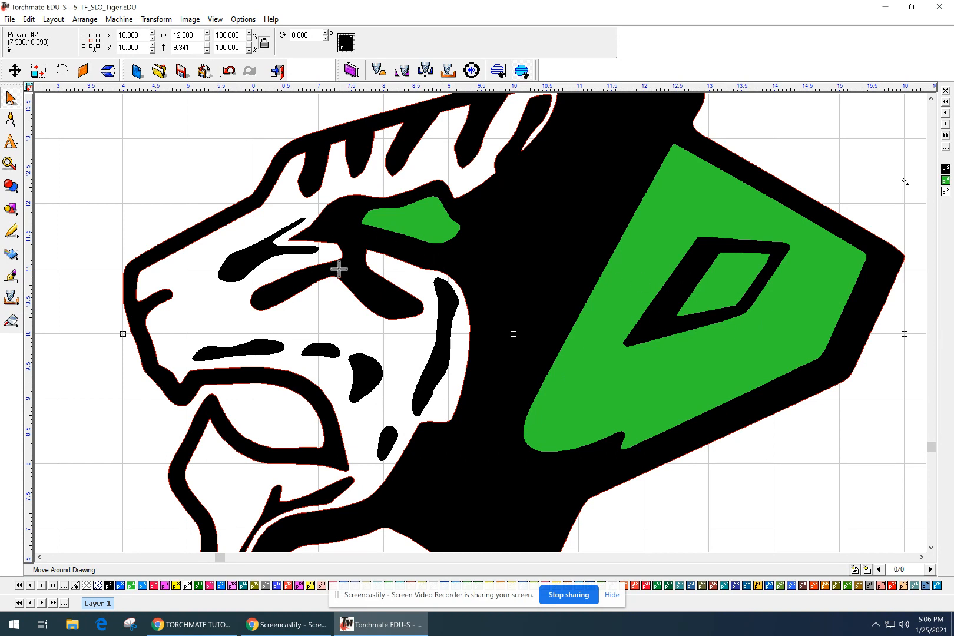
# Move the loose 0.738 × 2.135 in cheek stripe (Polygon #8) downward, then delete it.
pyautogui.click(449, 343)
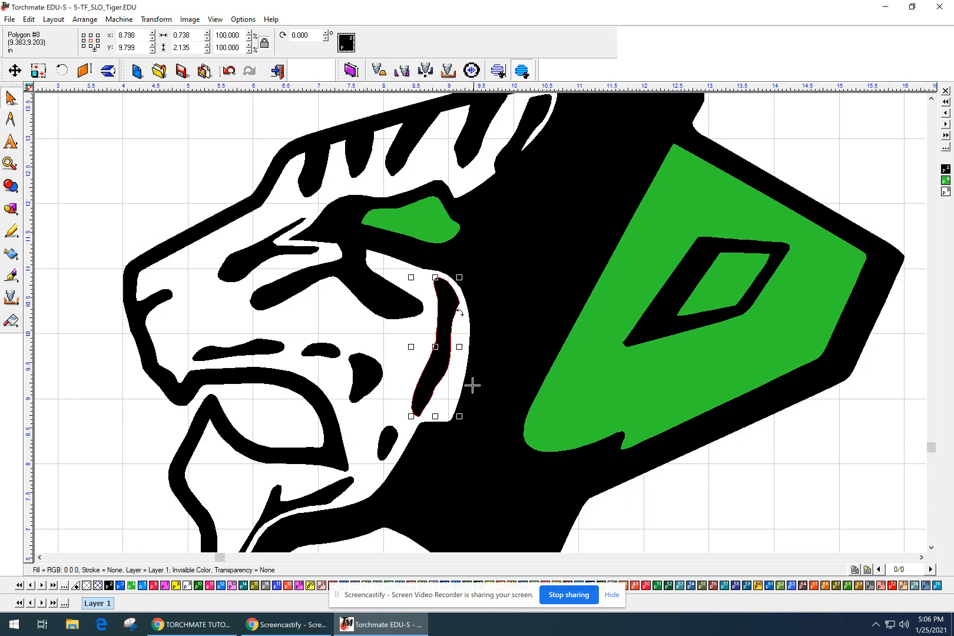
pyautogui.scroll(1, 472, 385)
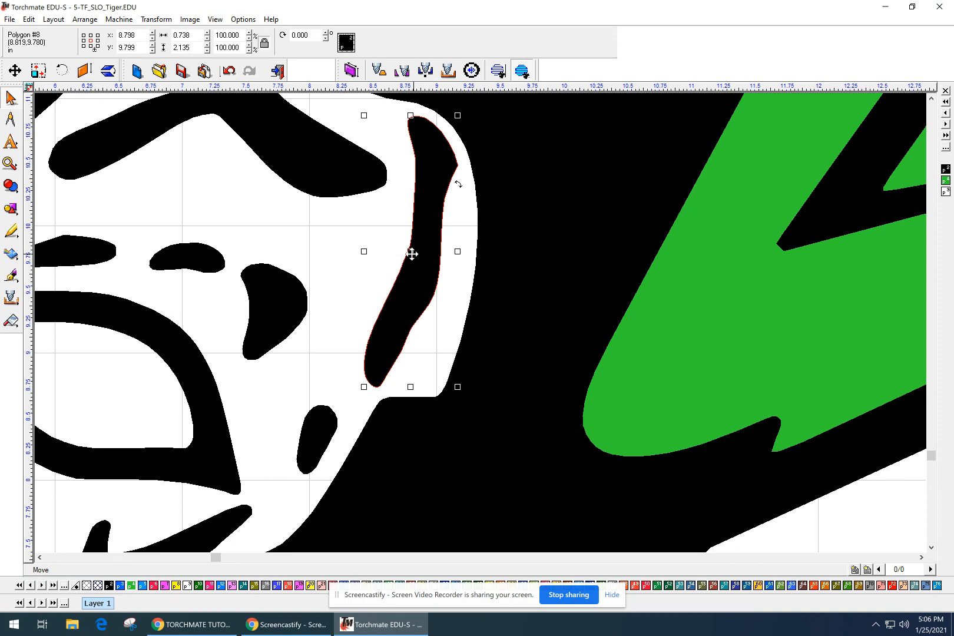
pyautogui.moveTo(412, 252); pyautogui.dragTo(412, 284)
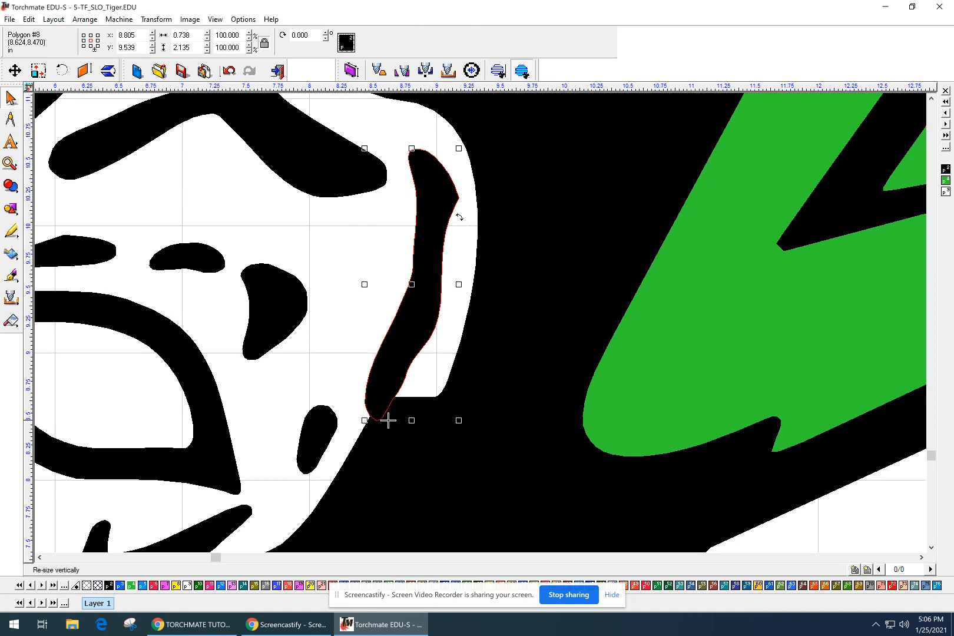
pyautogui.scroll(-2, 451, 374)
pyautogui.moveTo(540, 313)
pyautogui.mouseDown(button='middle')
pyautogui.moveTo(462, 374)
pyautogui.moveTo(437, 412)
pyautogui.mouseUp(button='middle')
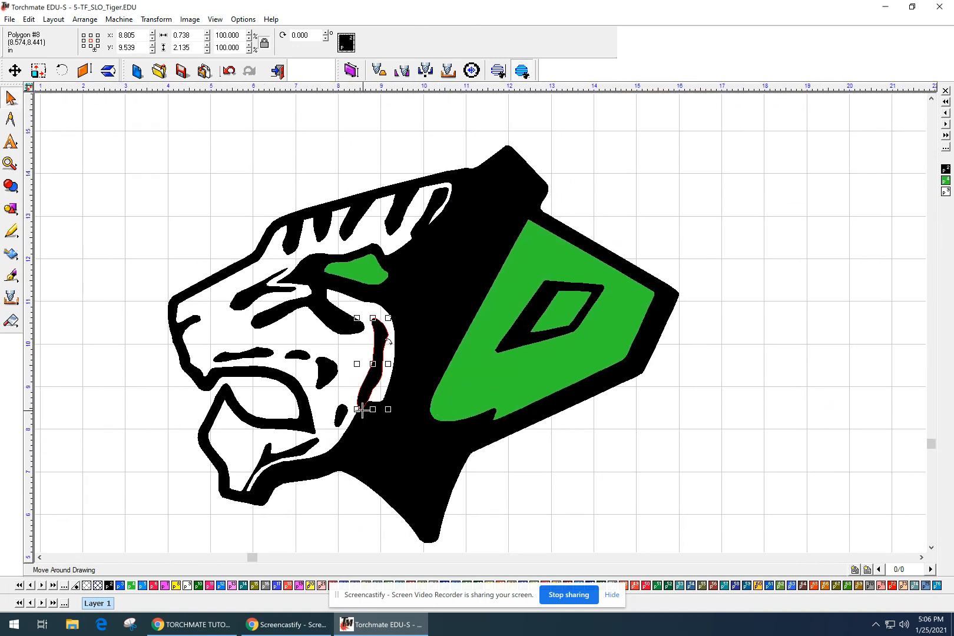
pyautogui.scroll(1, 363, 411)
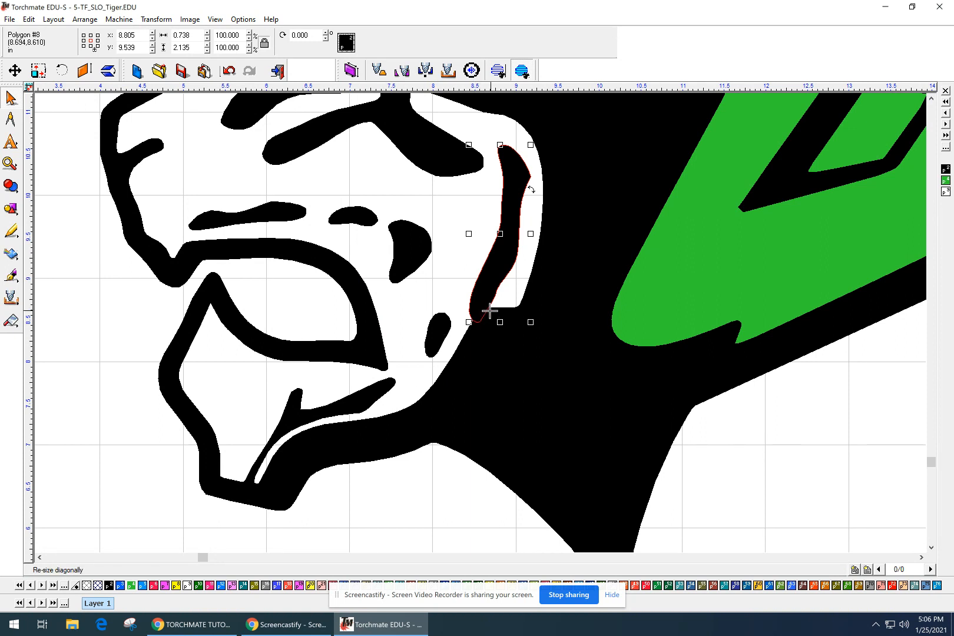
pyautogui.moveTo(501, 238); pyautogui.dragTo(499, 220)
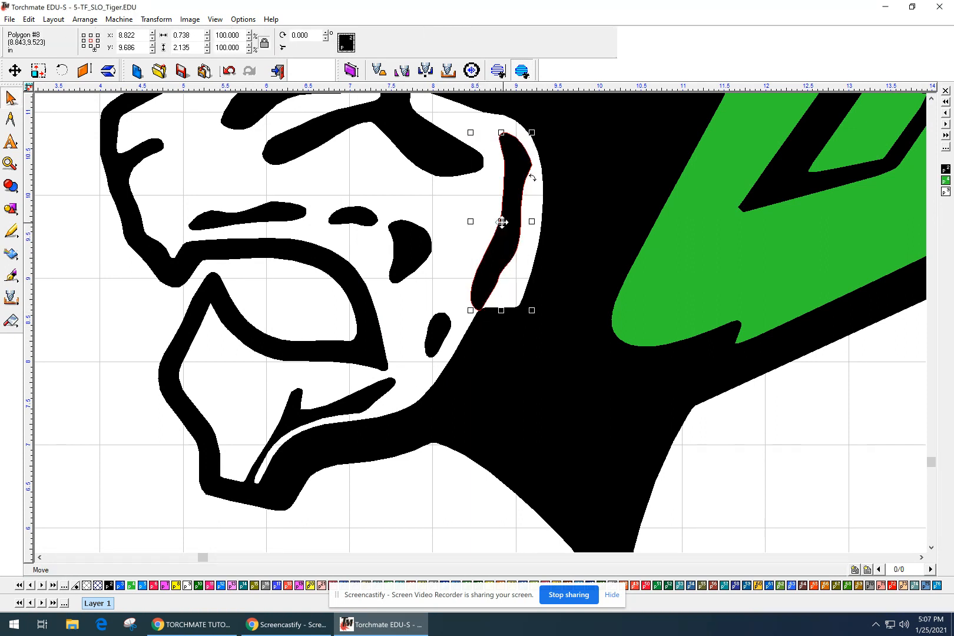
pyautogui.scroll(1, 464, 313)
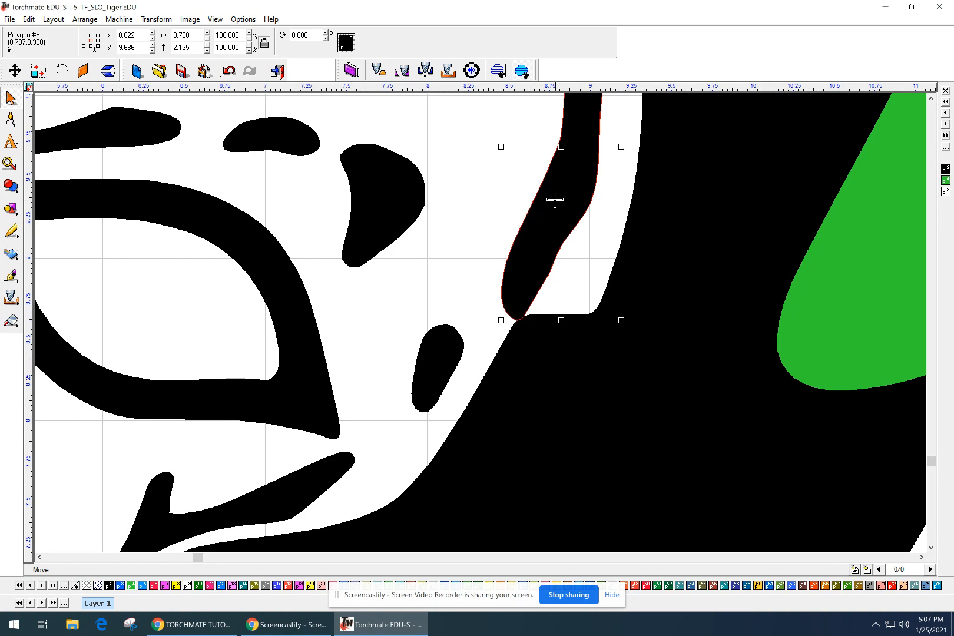
pyautogui.scroll(-1, 555, 199)
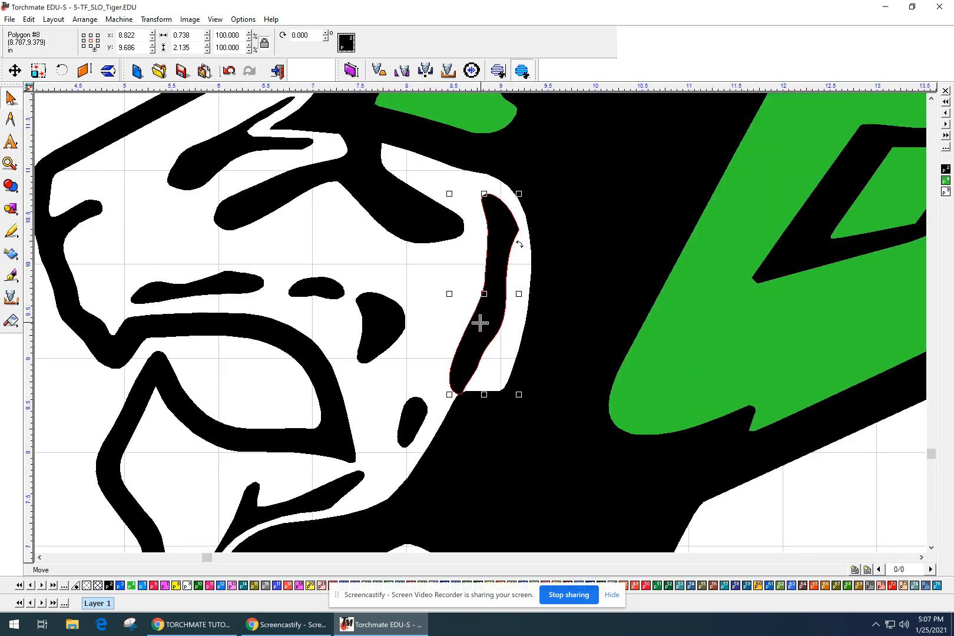
pyautogui.press('Delete')
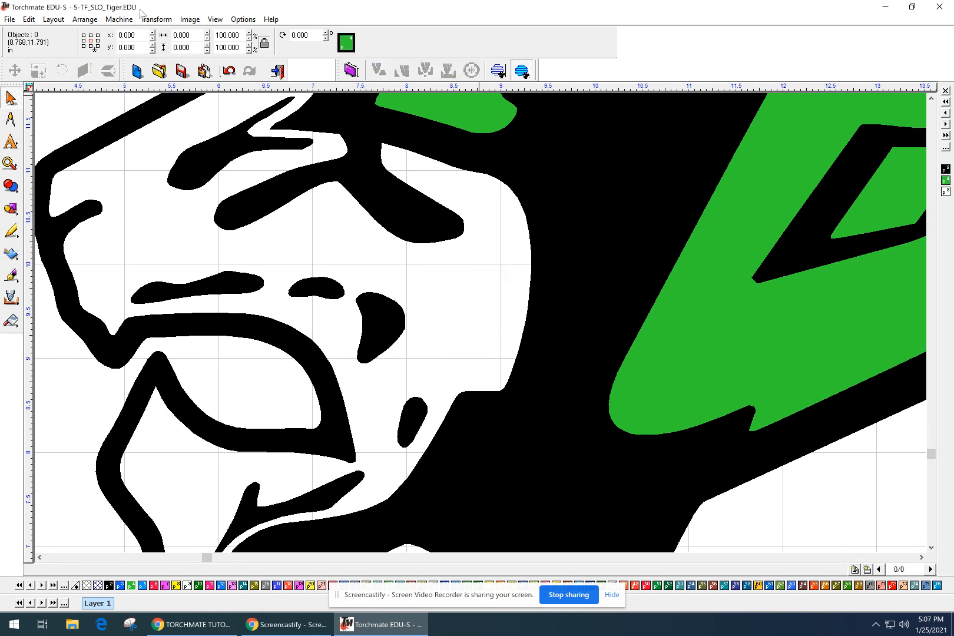
# Undo the deletion to restore the cheek stripe, then extend it to touch the black outline.
pyautogui.click(26, 20)
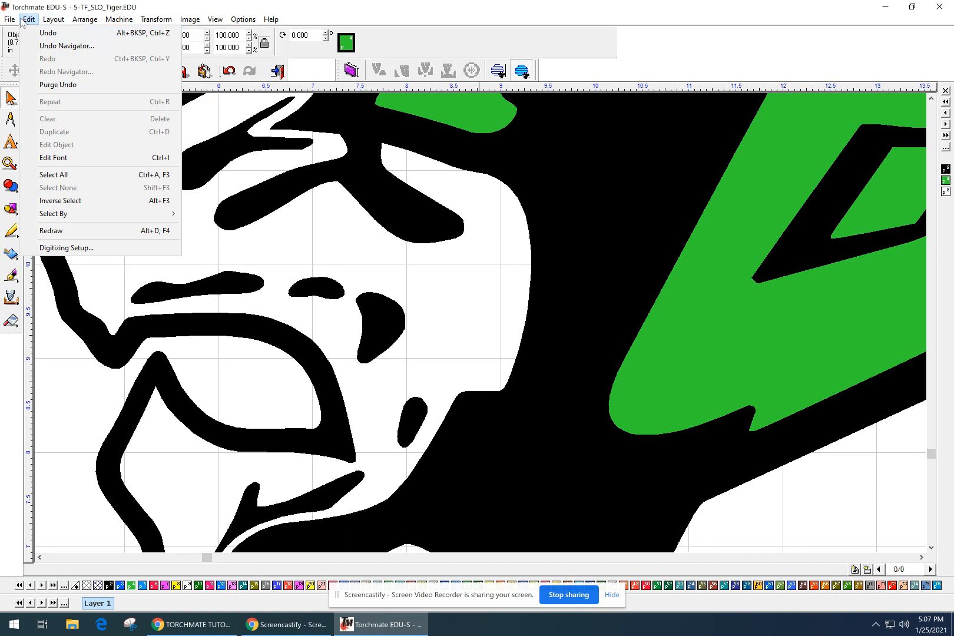
pyautogui.click(36, 34)
pyautogui.click(478, 346)
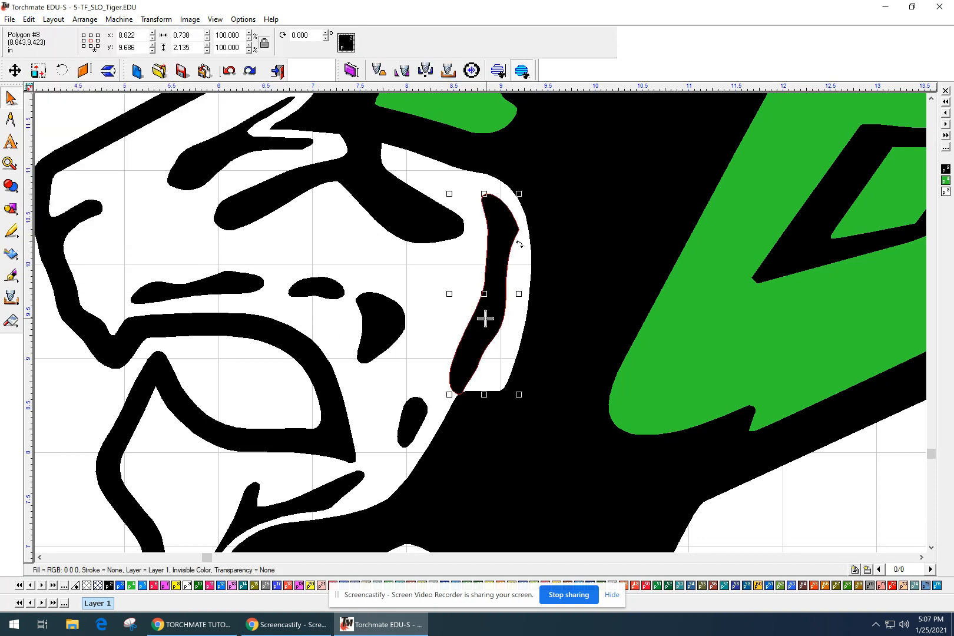
pyautogui.click(484, 299)
pyautogui.click(484, 305)
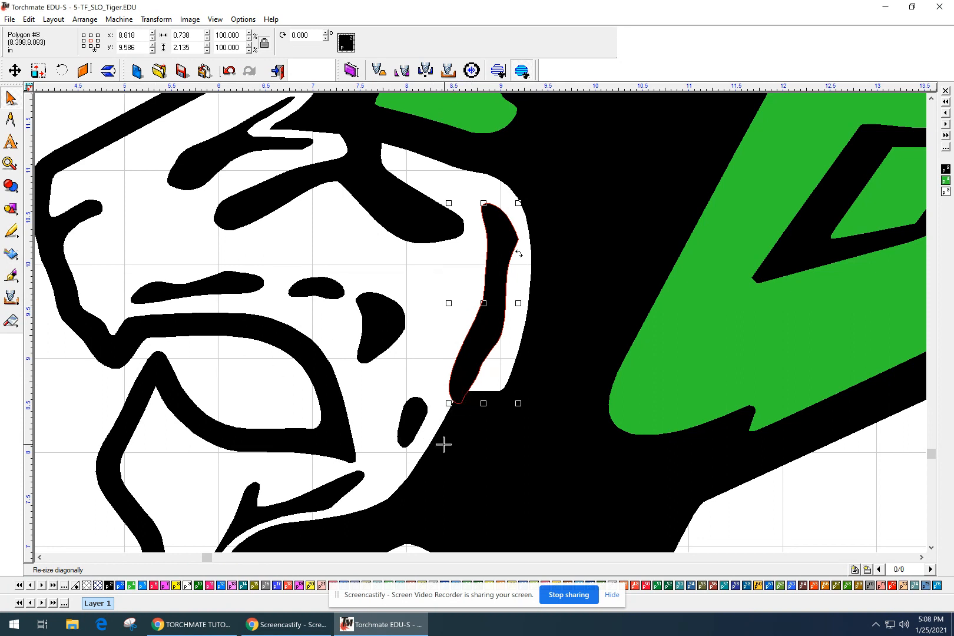
# Select everything and weld the cheek stripe into the tiger outline.
pyautogui.hotkey('ctrl', 'a')
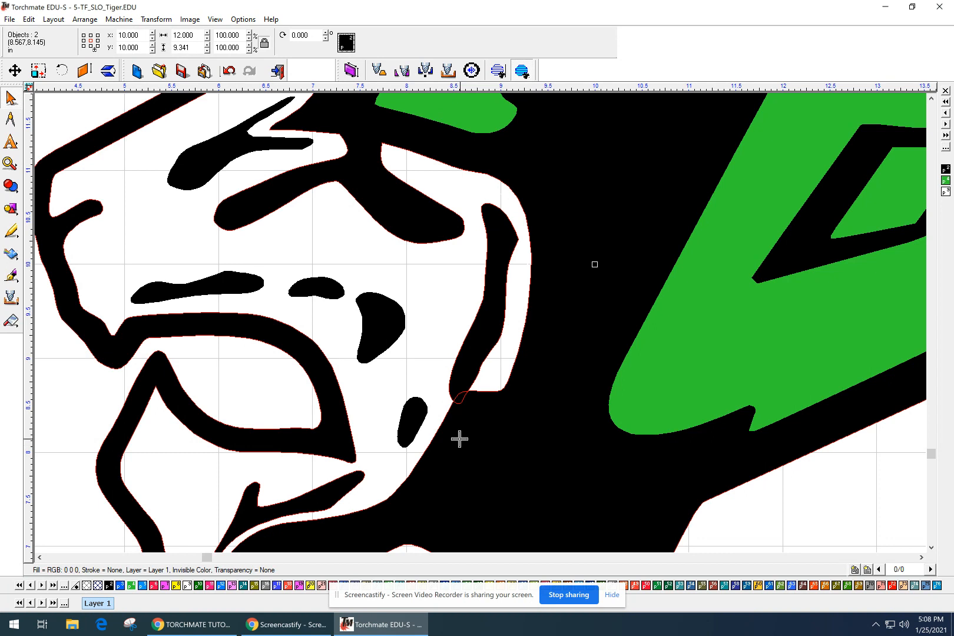
pyautogui.click(11, 186)
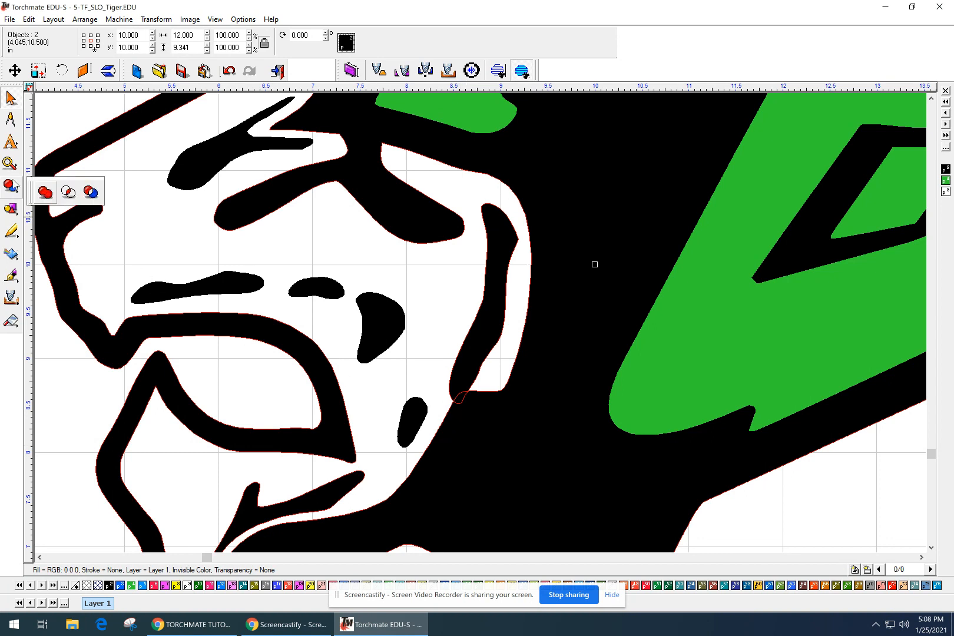
pyautogui.click(45, 193)
pyautogui.click(423, 296)
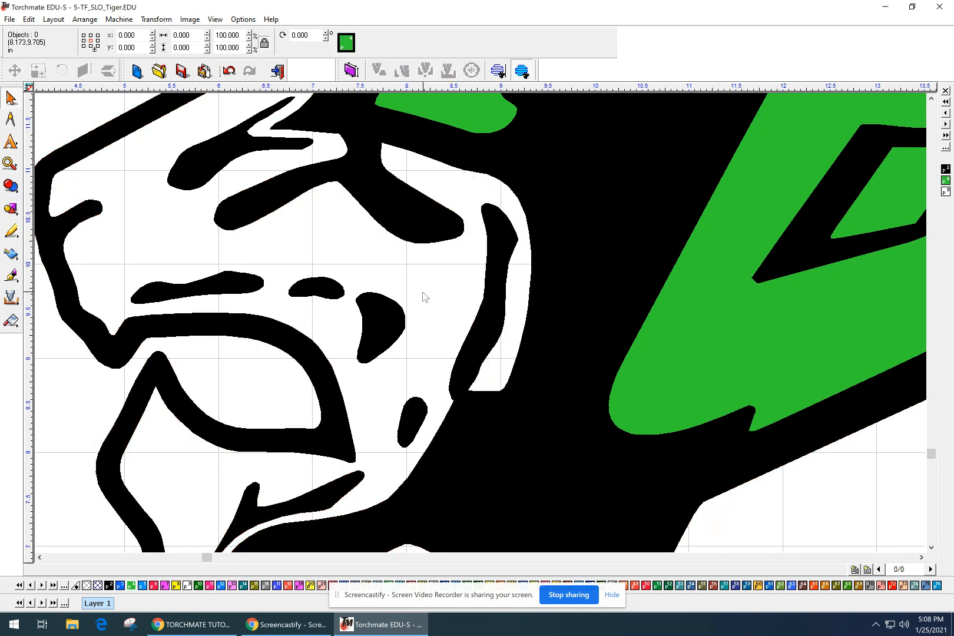
pyautogui.scroll(-3, 480, 323)
pyautogui.scroll(5, 480, 323)
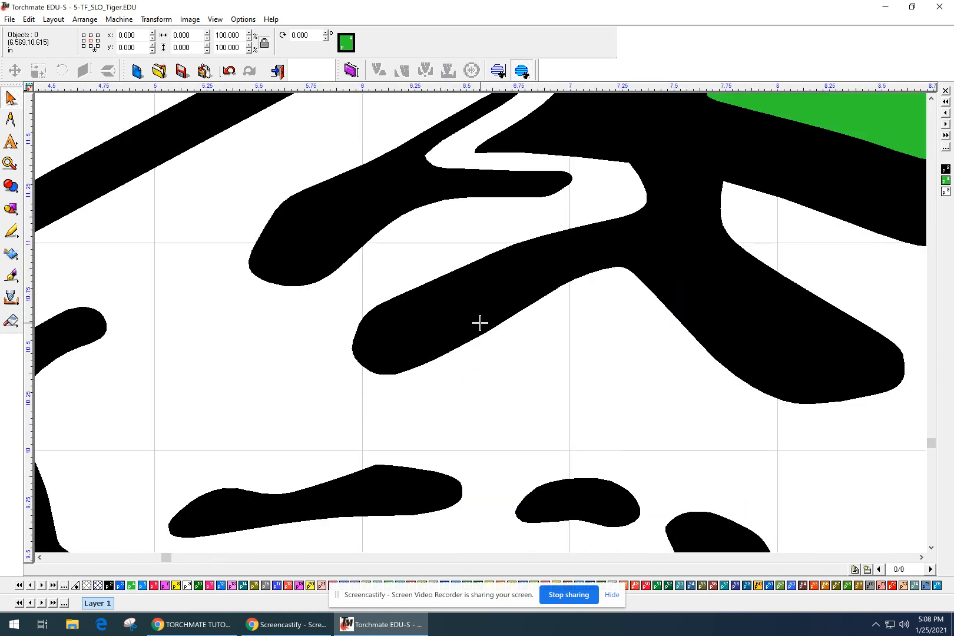
pyautogui.scroll(-2, 480, 323)
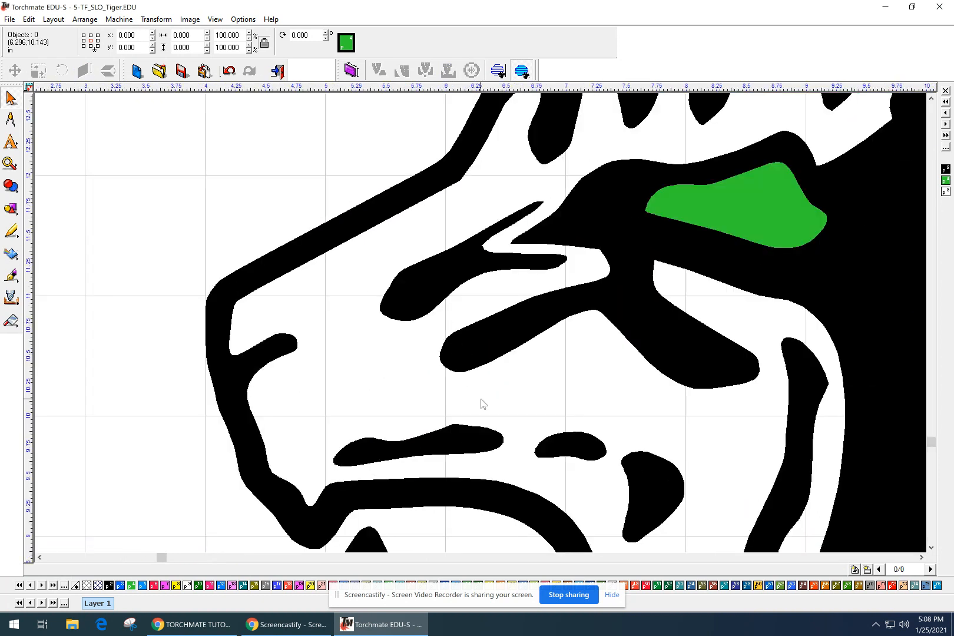
pyautogui.scroll(-2, 483, 403)
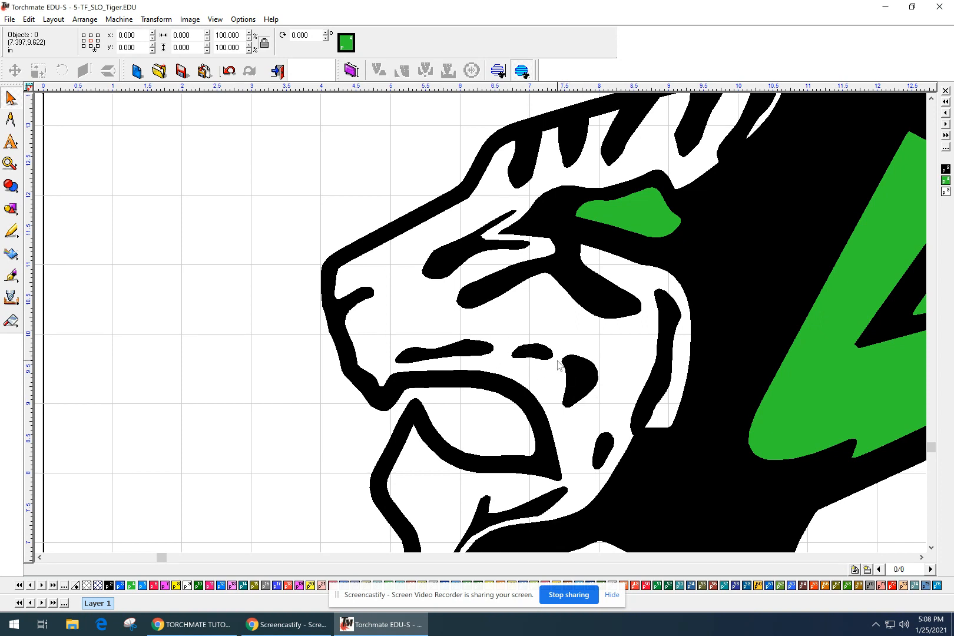
pyautogui.click(598, 450)
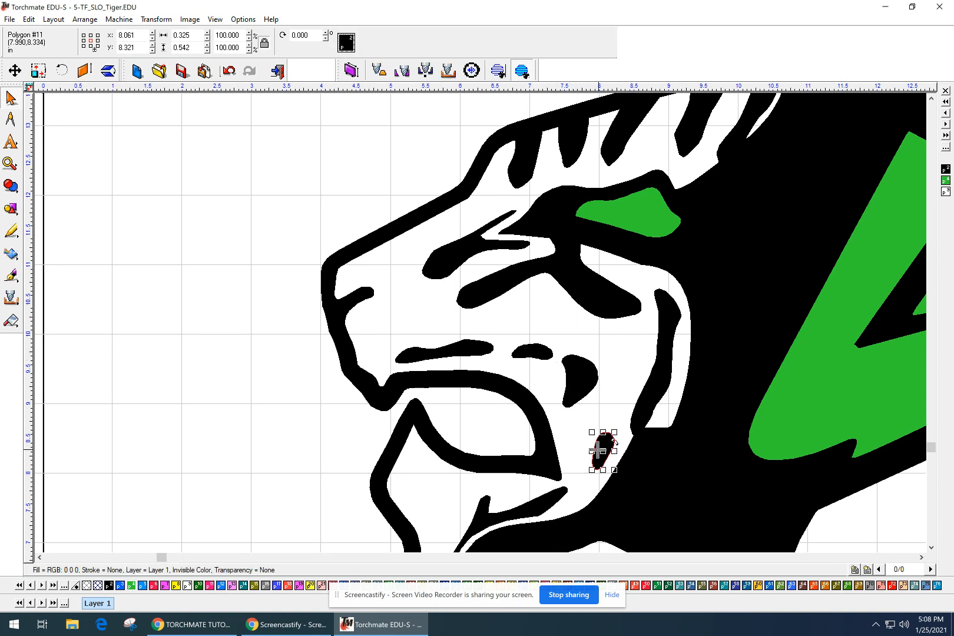
# Delete the small island, the teardrop, the blob and the horizontal mouth-line shape.
pyautogui.press('Delete')
pyautogui.click(574, 380)
pyautogui.press('Delete')
pyautogui.click(533, 352)
pyautogui.press('Delete')
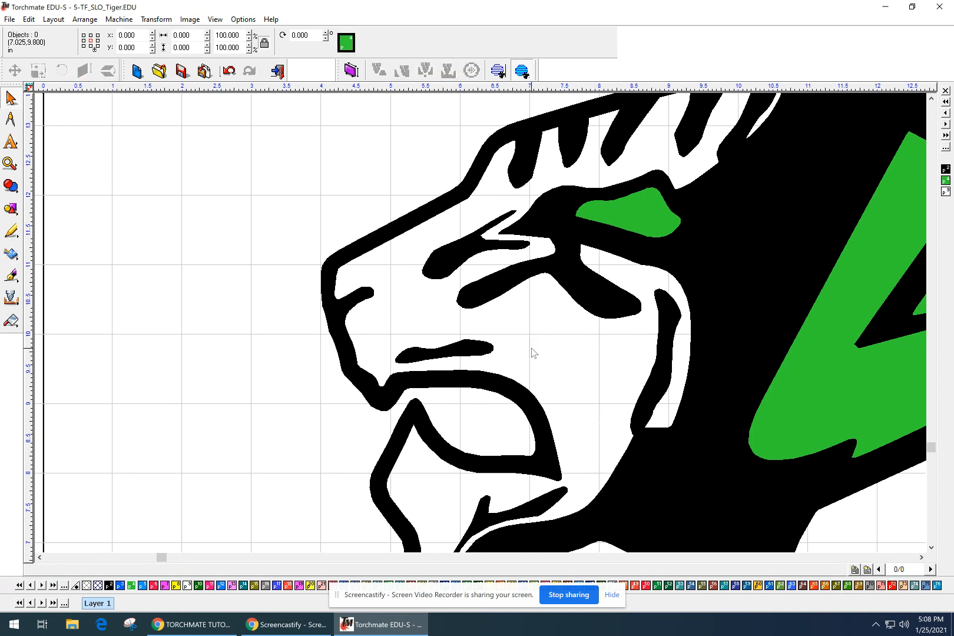
pyautogui.click(481, 348)
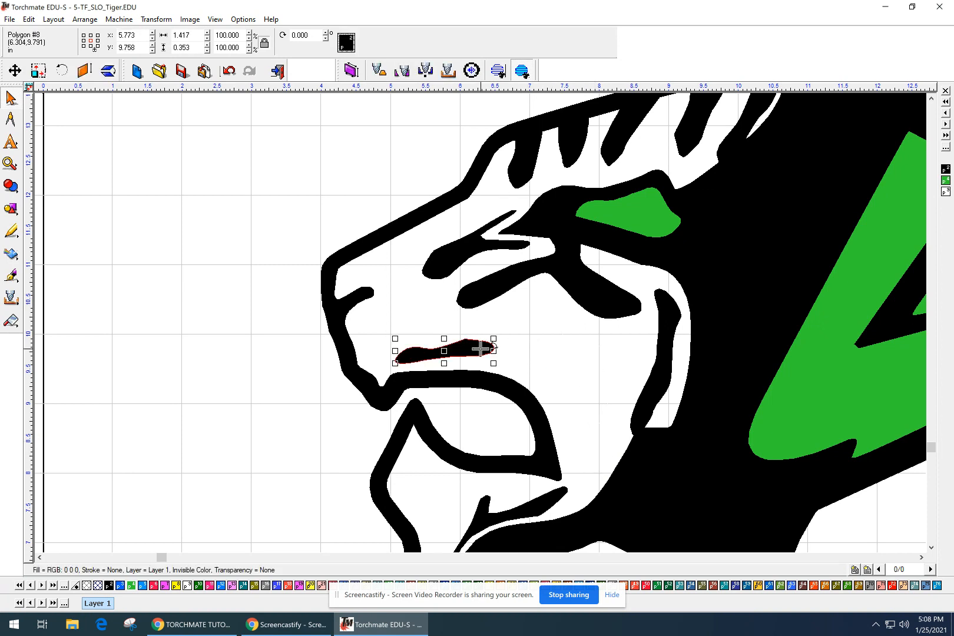
pyautogui.press('Delete')
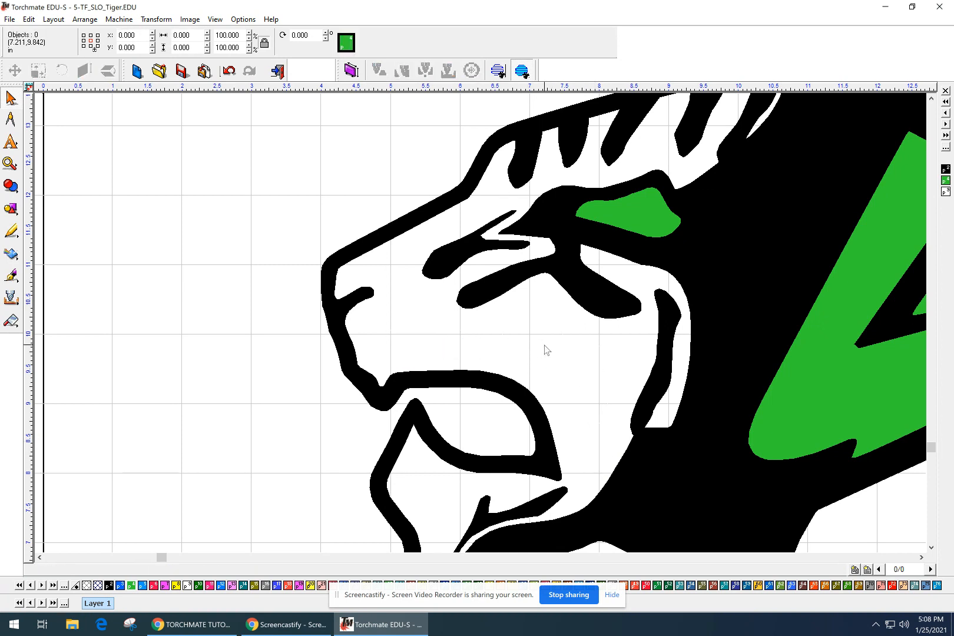
# Zoom out to view both tiger drawings, then close in on the green tiger head.
pyautogui.scroll(-1, 505, 390)
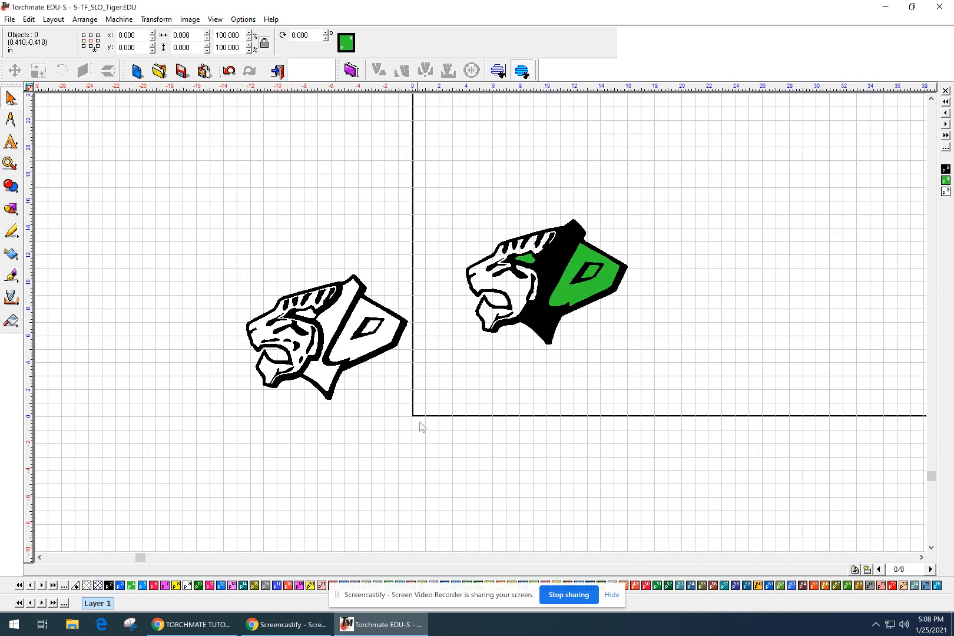
pyautogui.scroll(-2, 421, 427)
pyautogui.moveTo(315, 429)
pyautogui.mouseDown(button='middle')
pyautogui.moveTo(365, 462)
pyautogui.moveTo(353, 474)
pyautogui.mouseUp(button='middle')
pyautogui.scroll(1, 364, 379)
pyautogui.moveTo(363, 379); pyautogui.dragTo(480, 322, button='middle')
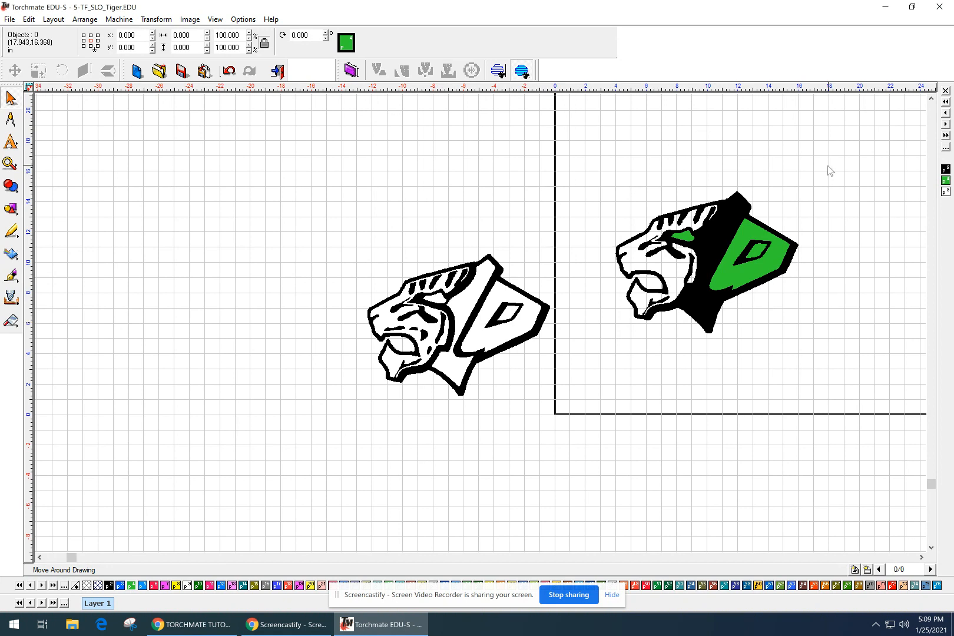
pyautogui.scroll(1, 654, 236)
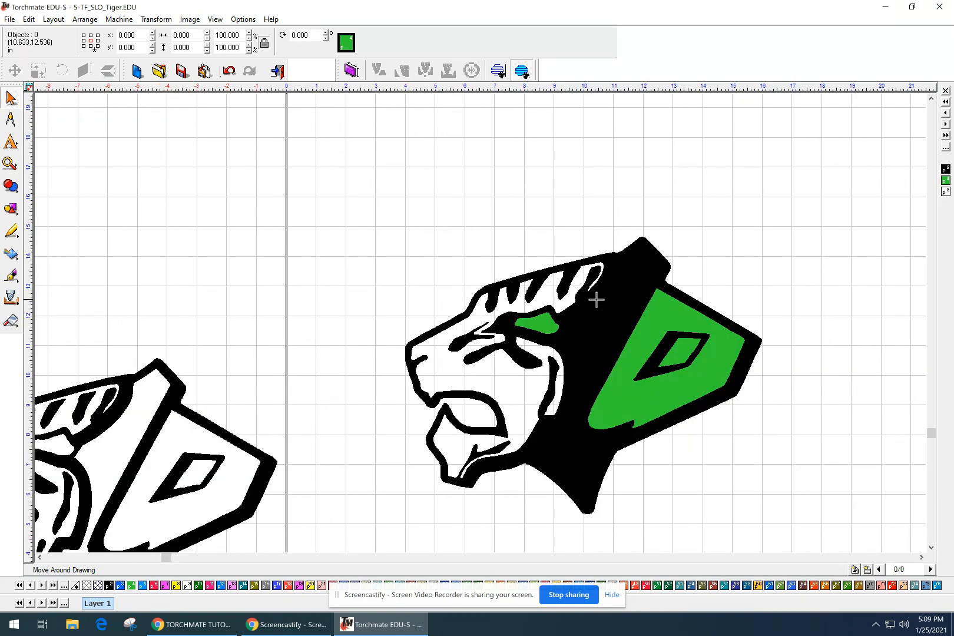
pyautogui.scroll(1, 557, 299)
pyautogui.moveTo(321, 402); pyautogui.dragTo(344, 336, button='middle')
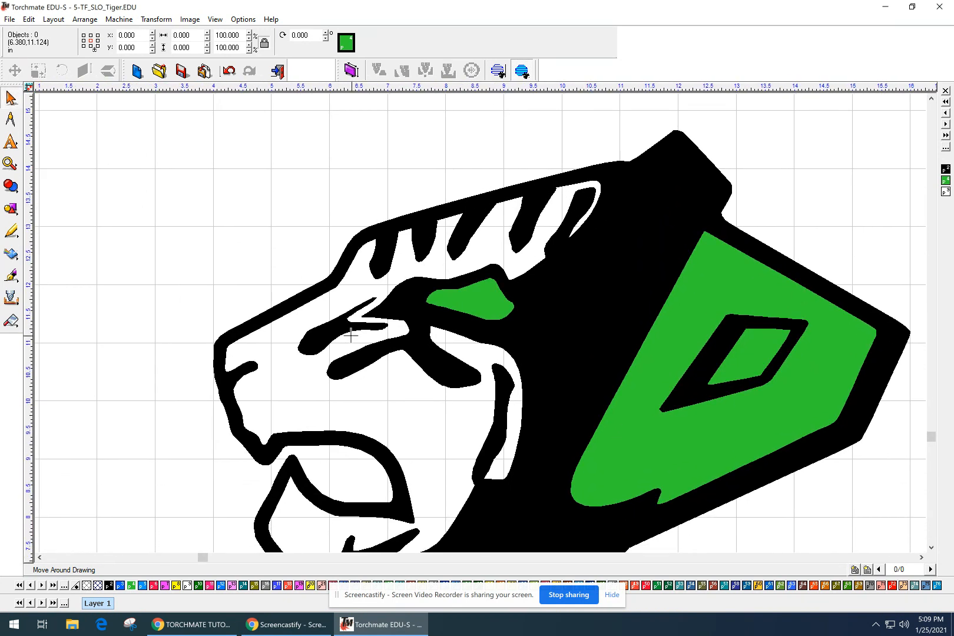
# Delete the eye stroke beside the tiger's eye, then undo to restore it.
pyautogui.click(347, 329)
pyautogui.scroll(-1, 493, 288)
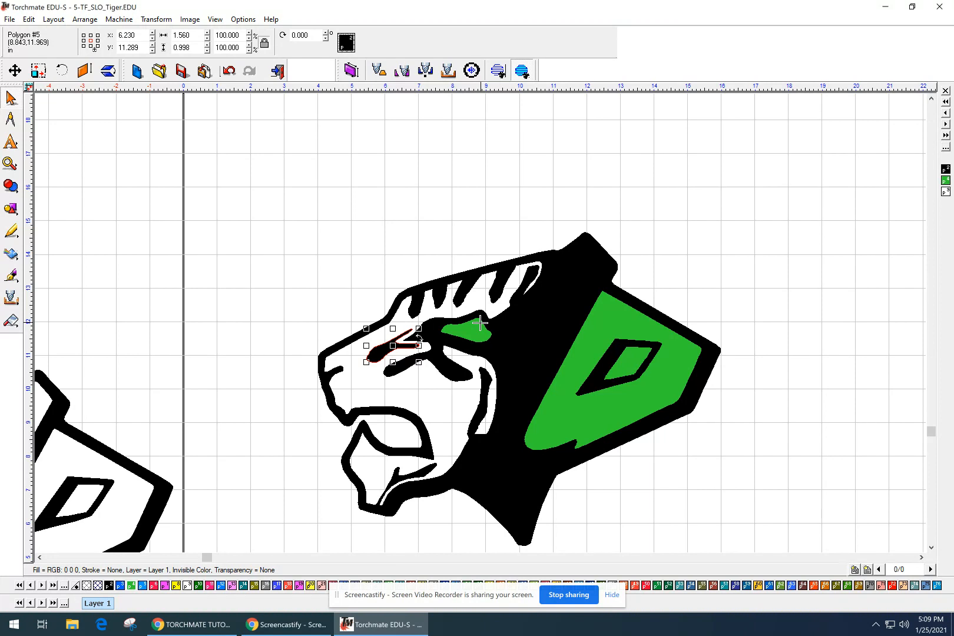
pyautogui.press('Delete')
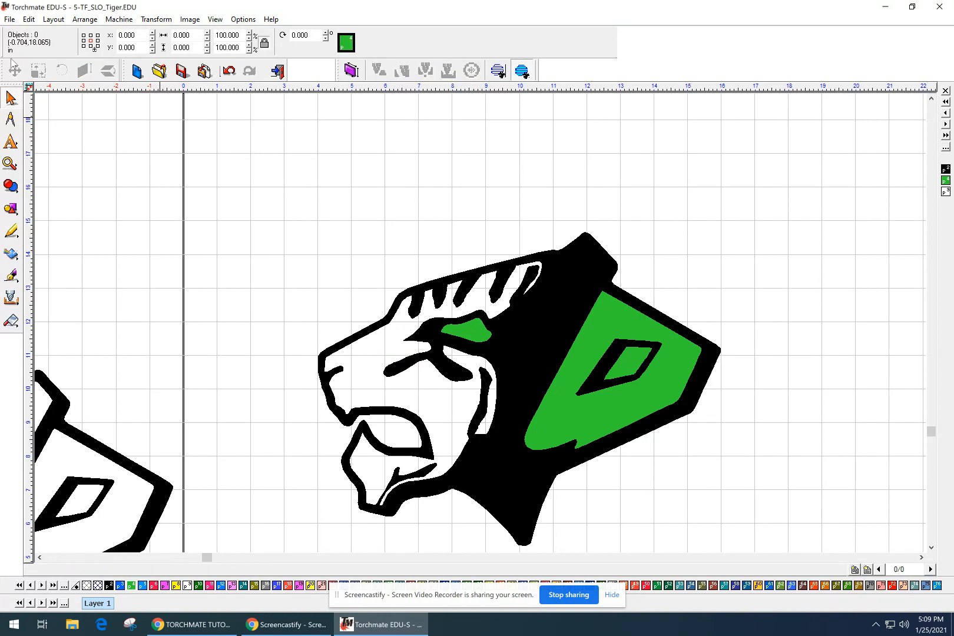
pyautogui.click(27, 19)
pyautogui.click(37, 30)
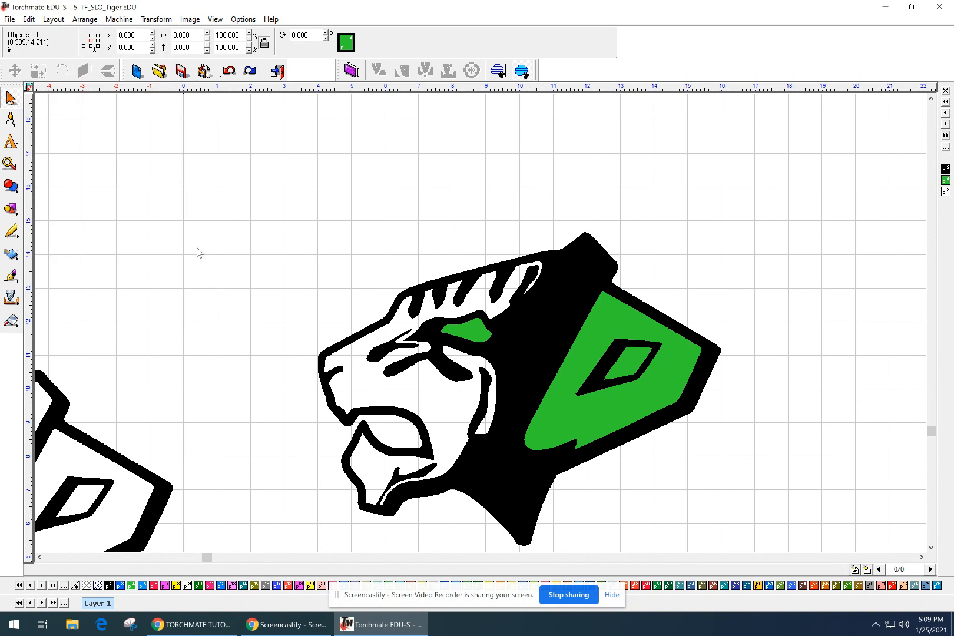
# Shift Polygon #5 right and up to 6.375, 11.418 in, then show the TORCHMATE TUTORIAL #5 document.
pyautogui.click(396, 353)
pyautogui.scroll(-2, 387, 356)
pyautogui.scroll(3, 476, 324)
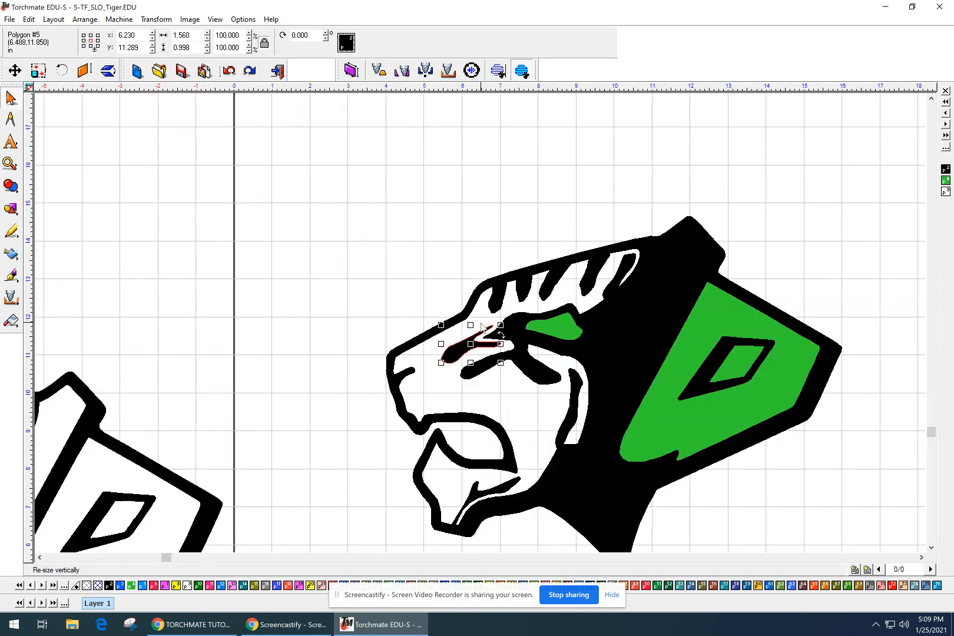
pyautogui.scroll(5, 484, 318)
pyautogui.scroll(-2, 482, 323)
pyautogui.moveTo(501, 335); pyautogui.dragTo(511, 201, button='middle')
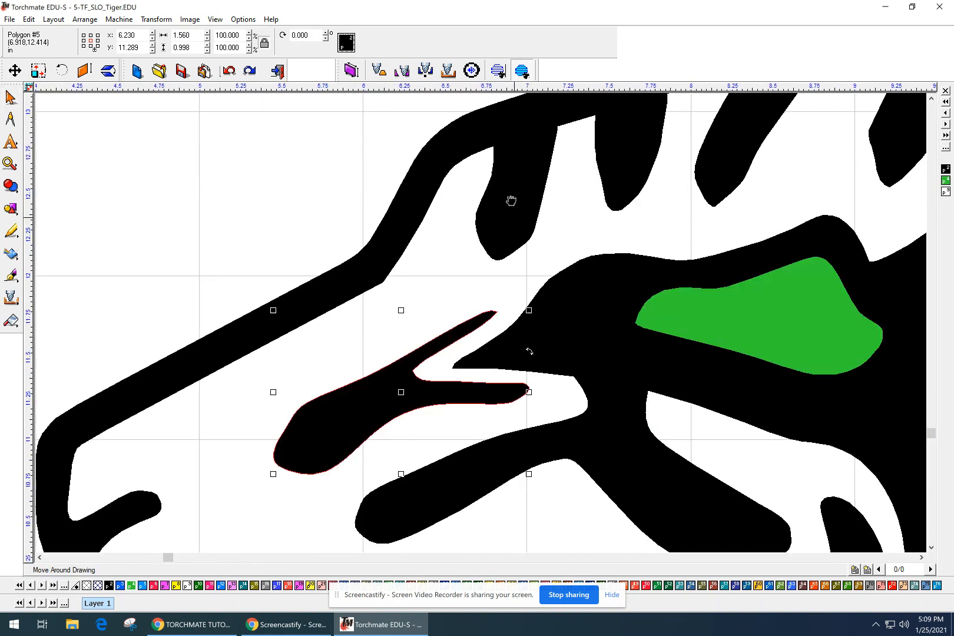
pyautogui.moveTo(397, 360)
pyautogui.mouseDown()
pyautogui.moveTo(425, 356)
pyautogui.moveTo(418, 337)
pyautogui.mouseUp()
pyautogui.scroll(-2, 459, 389)
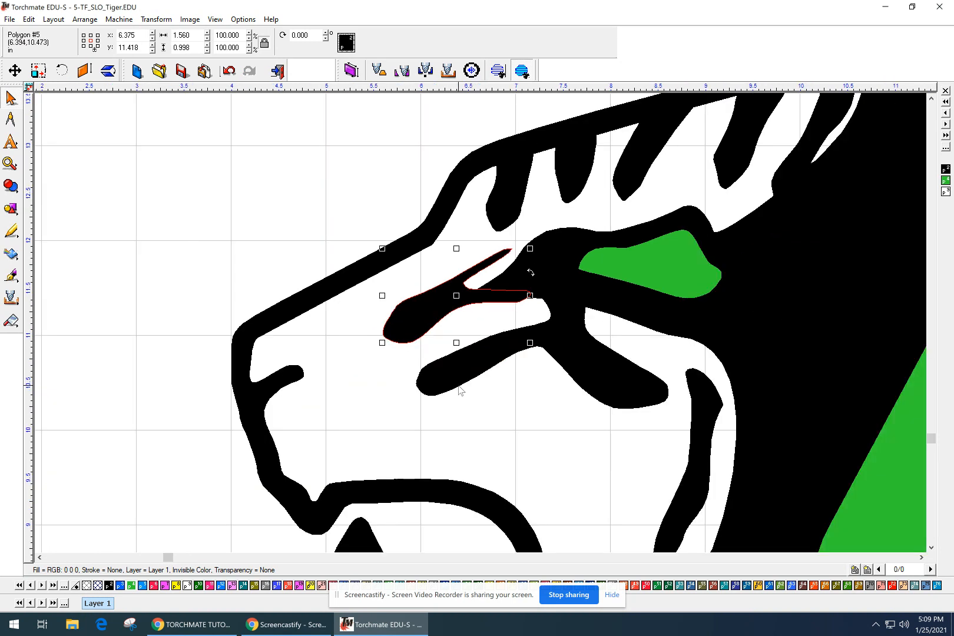
pyautogui.scroll(-3, 459, 390)
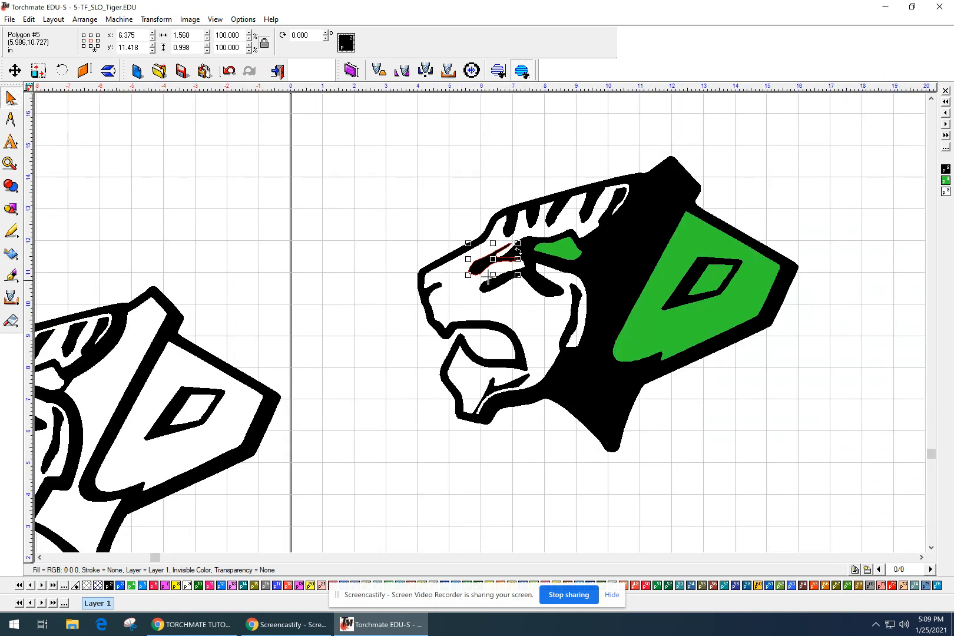
pyautogui.scroll(2, 479, 323)
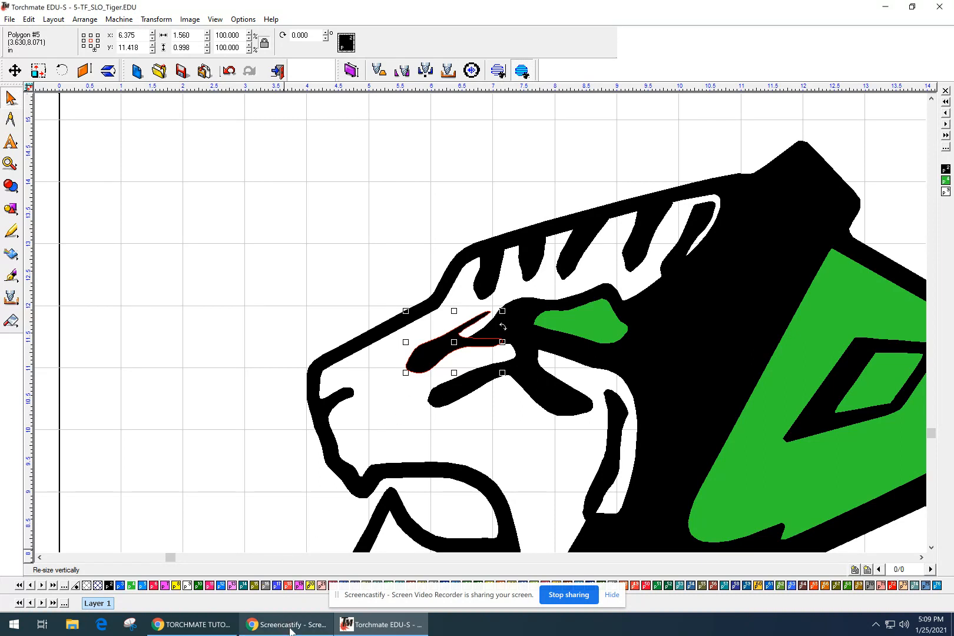
pyautogui.moveTo(212, 629)
pyautogui.click(215, 595)
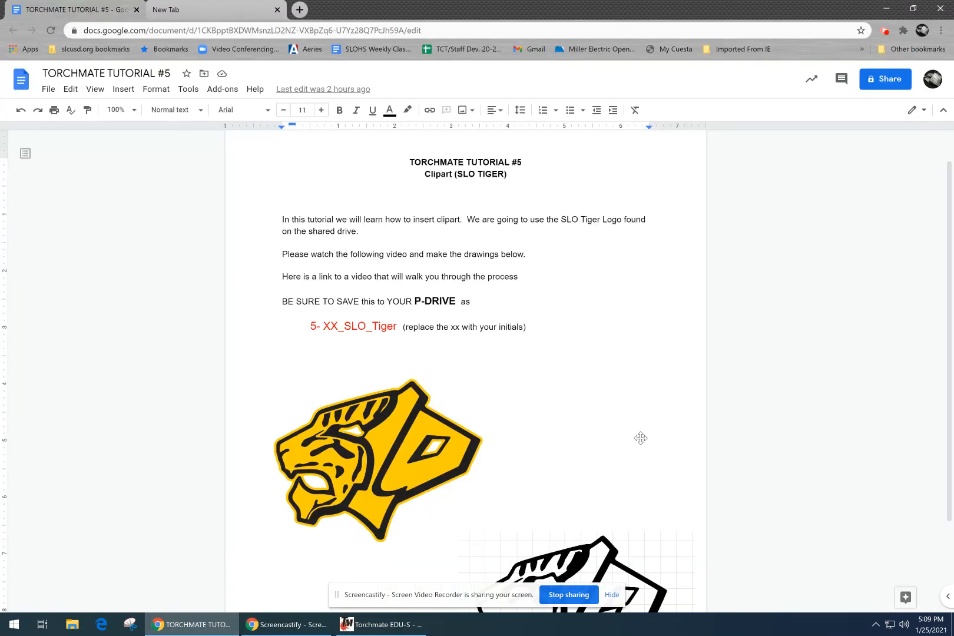
pyautogui.scroll(-2, 578, 433)
pyautogui.scroll(3, 518, 477)
pyautogui.scroll(-3, 543, 509)
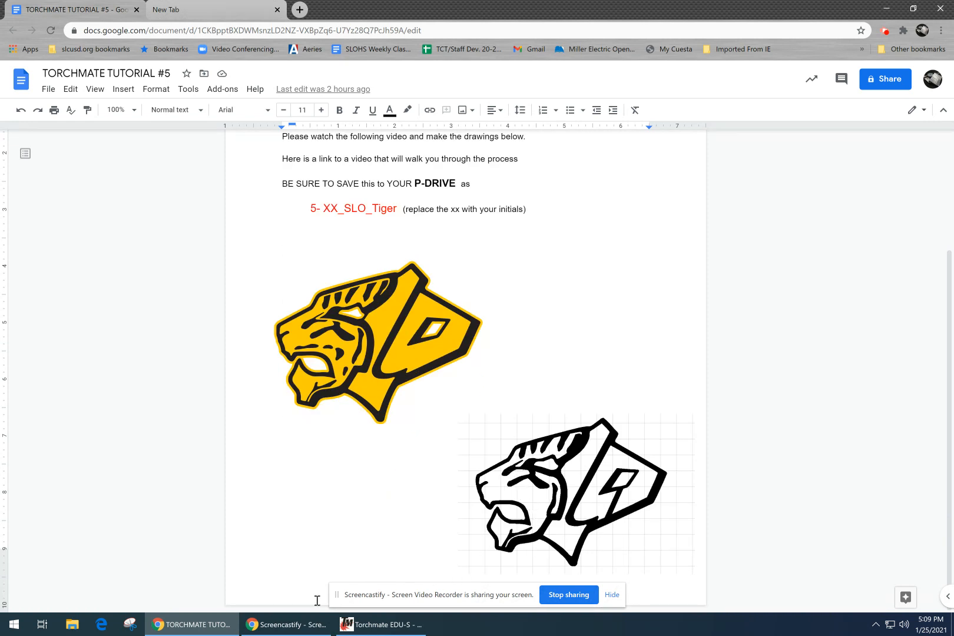
pyautogui.click(402, 625)
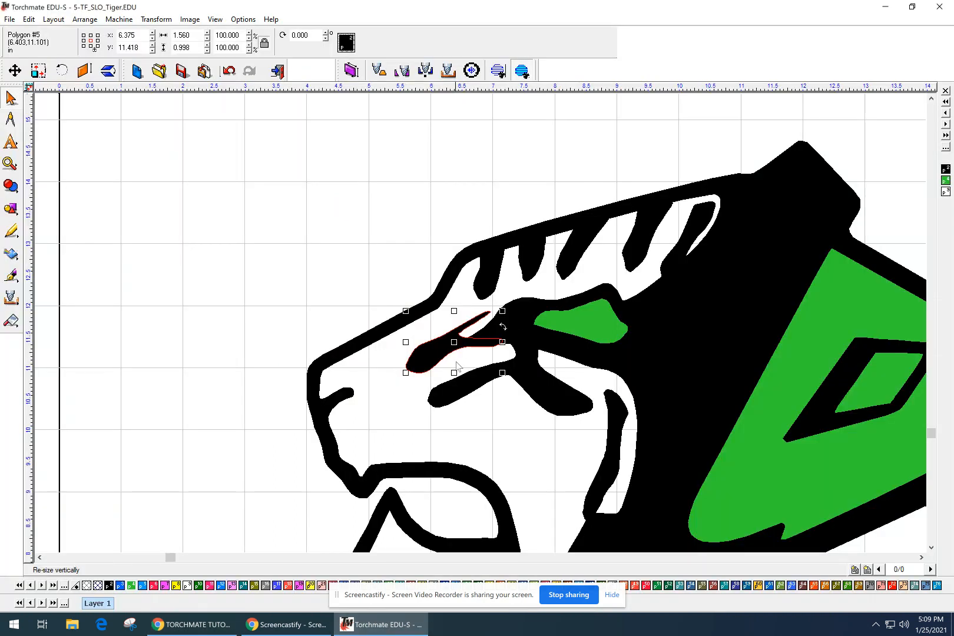
# Nudge the eye stroke left to 6.180, 11.375 in and rotate it so its tip meets the eye.
pyautogui.moveTo(454, 344); pyautogui.dragTo(443, 347)
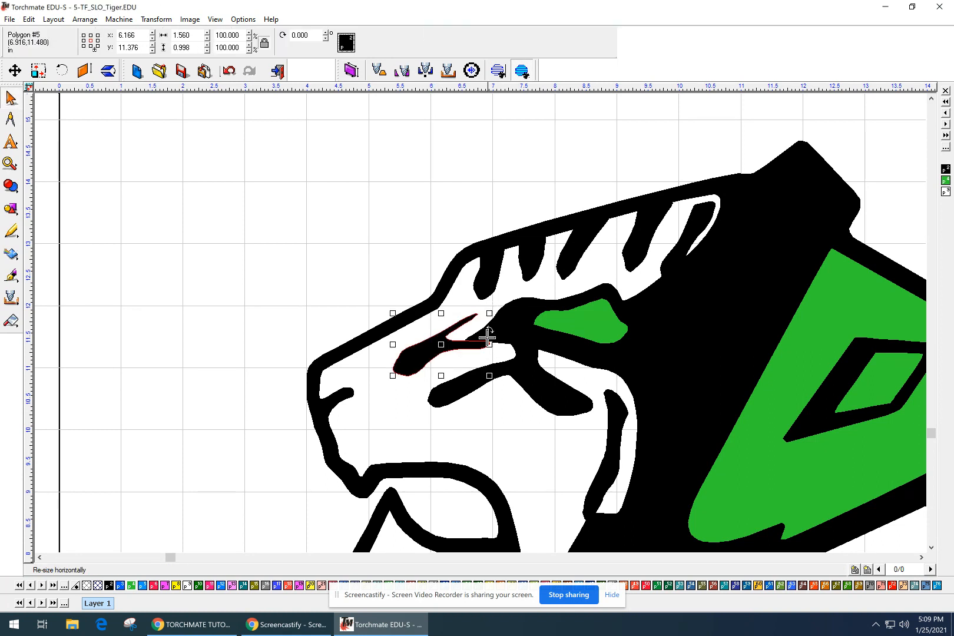
pyautogui.scroll(-2, 487, 330)
pyautogui.scroll(3, 483, 327)
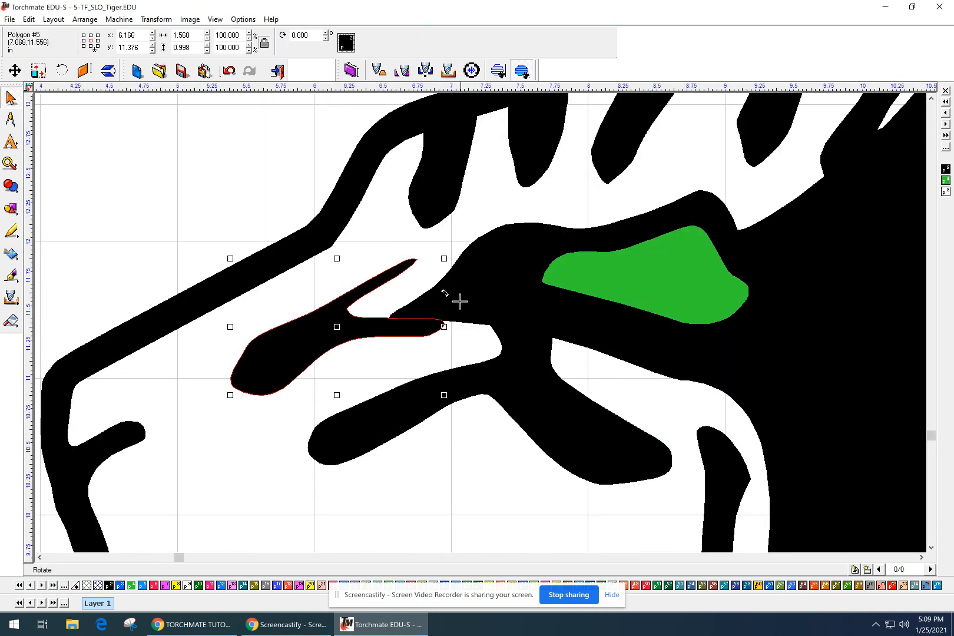
pyautogui.moveTo(447, 296); pyautogui.dragTo(447, 282)
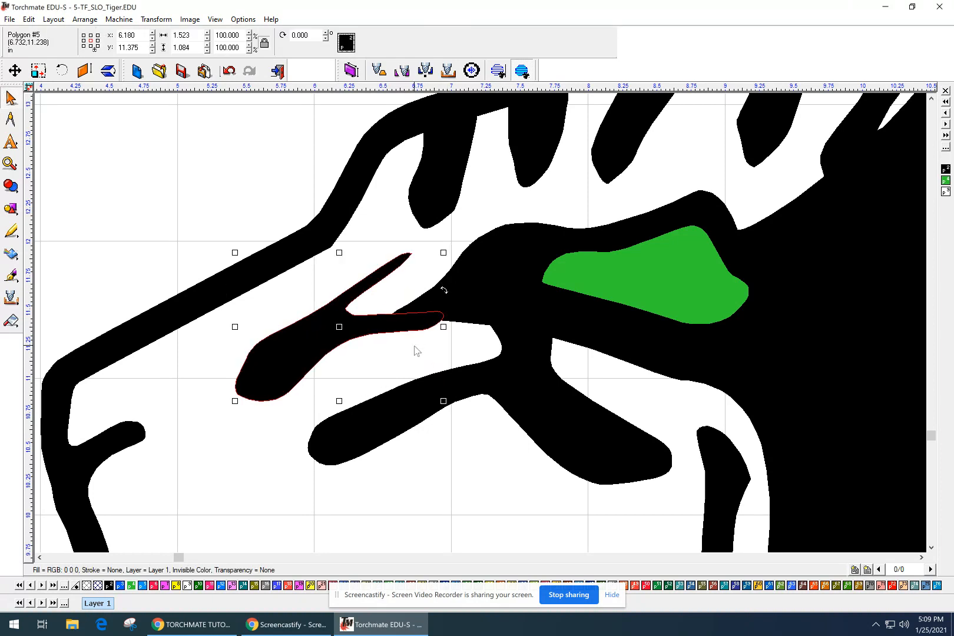
# Select the eye stroke together with the large tiger shape and weld them.
pyautogui.click(441, 362)
pyautogui.scroll(-2, 421, 356)
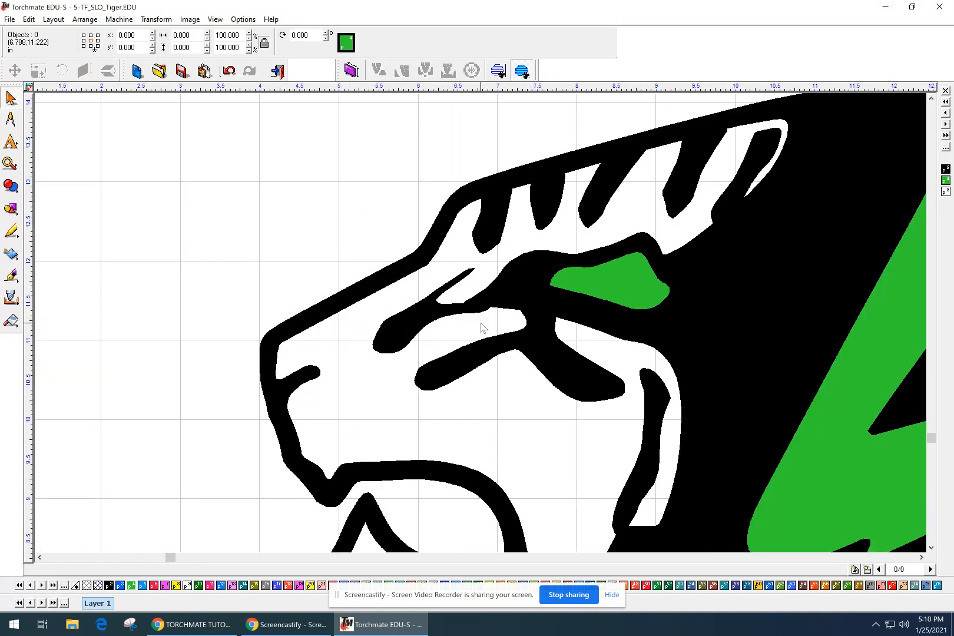
pyautogui.scroll(-1, 442, 356)
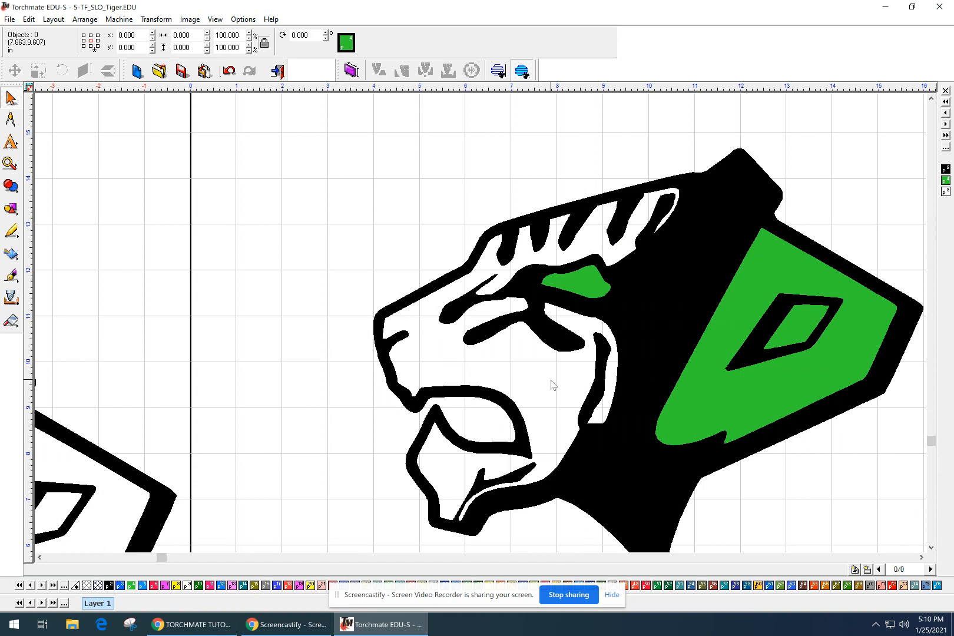
pyautogui.scroll(2, 501, 304)
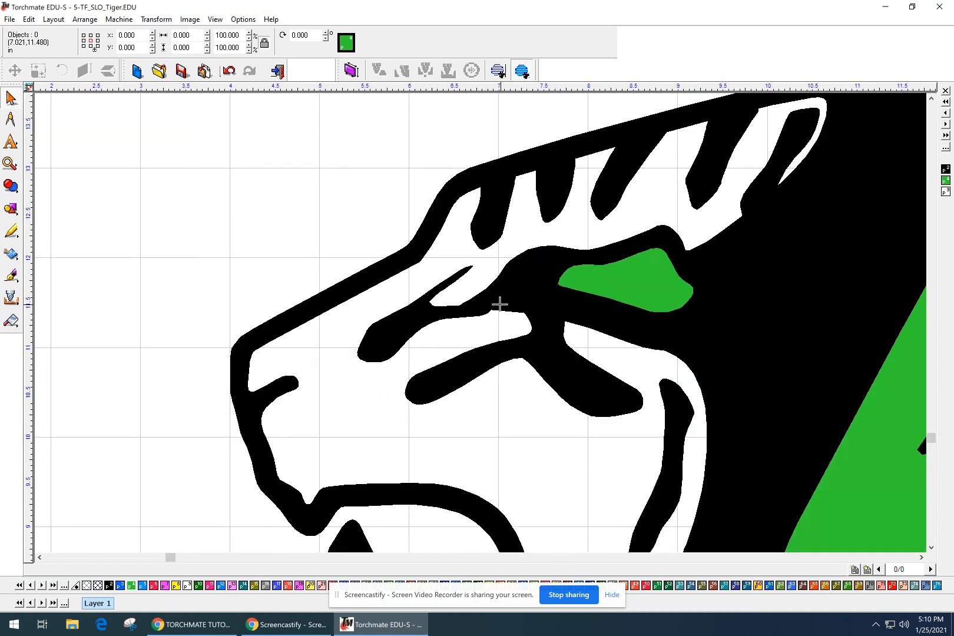
pyautogui.click(427, 311)
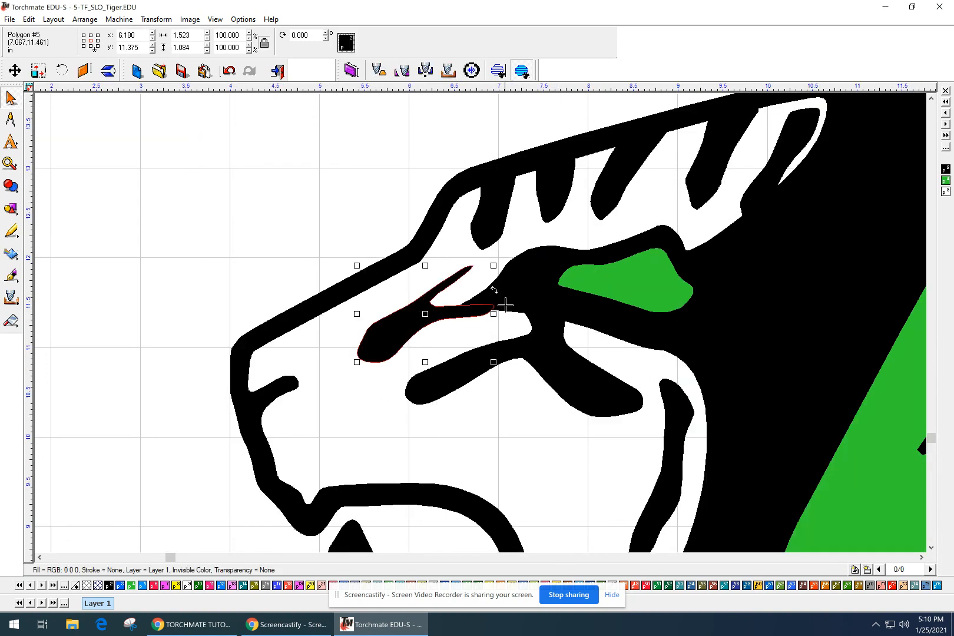
pyautogui.keyDown('shift'); pyautogui.click(525, 292); pyautogui.keyUp('shift')
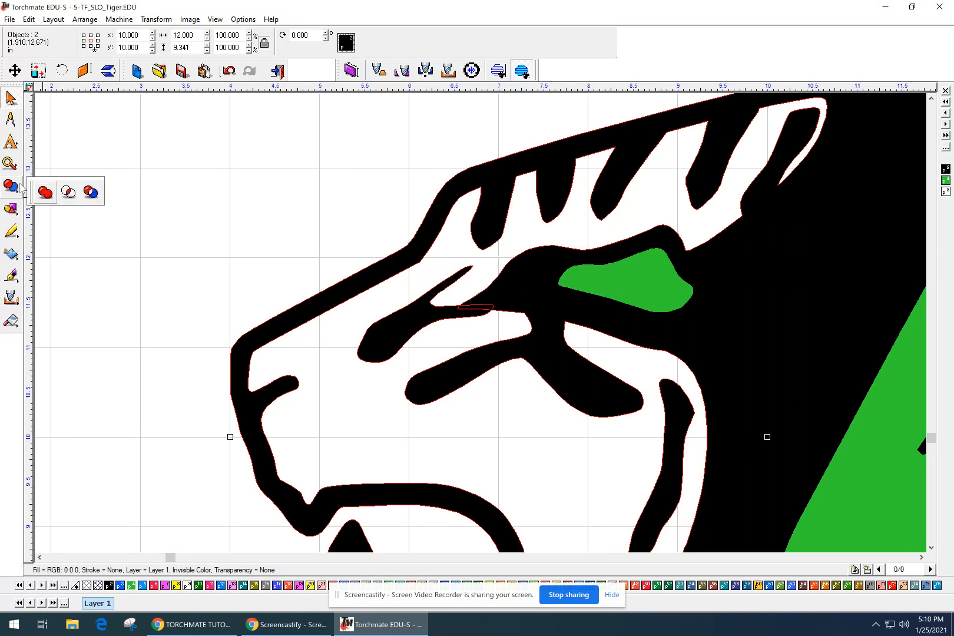
pyautogui.click(200, 216)
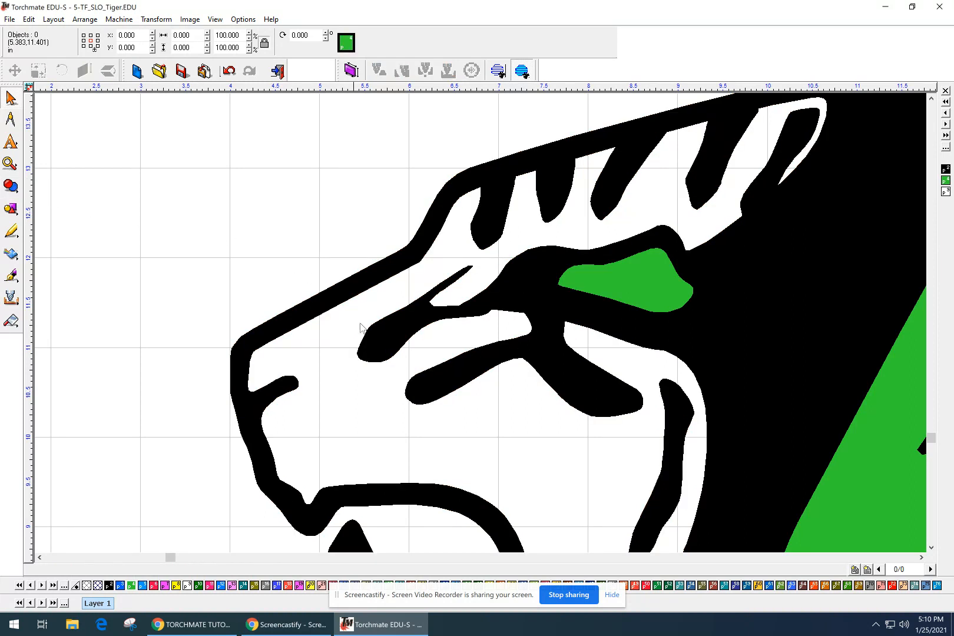
pyautogui.scroll(-3, 464, 390)
pyautogui.moveTo(533, 434); pyautogui.dragTo(464, 378, button='middle')
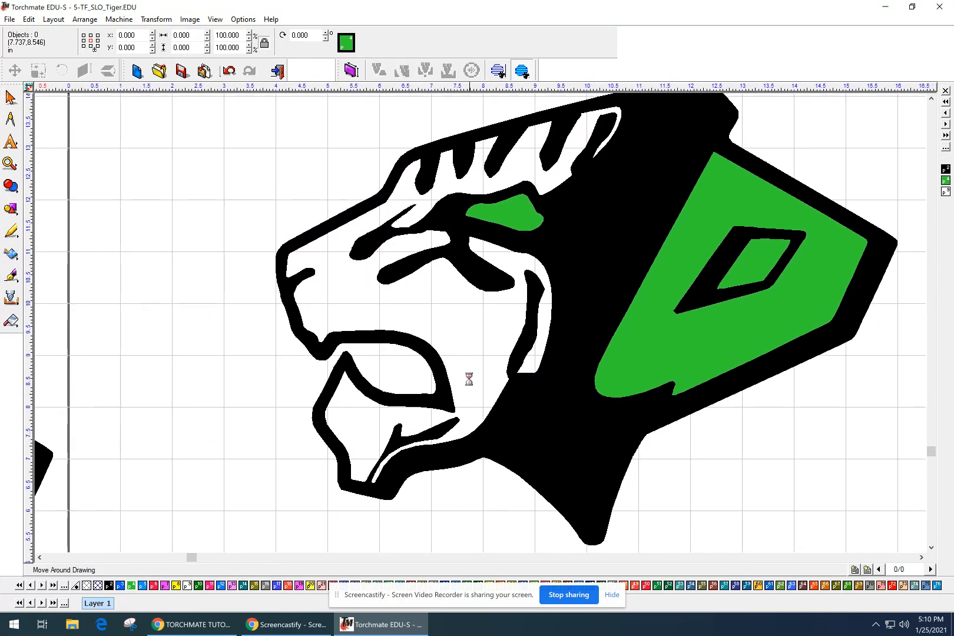
pyautogui.click(432, 362)
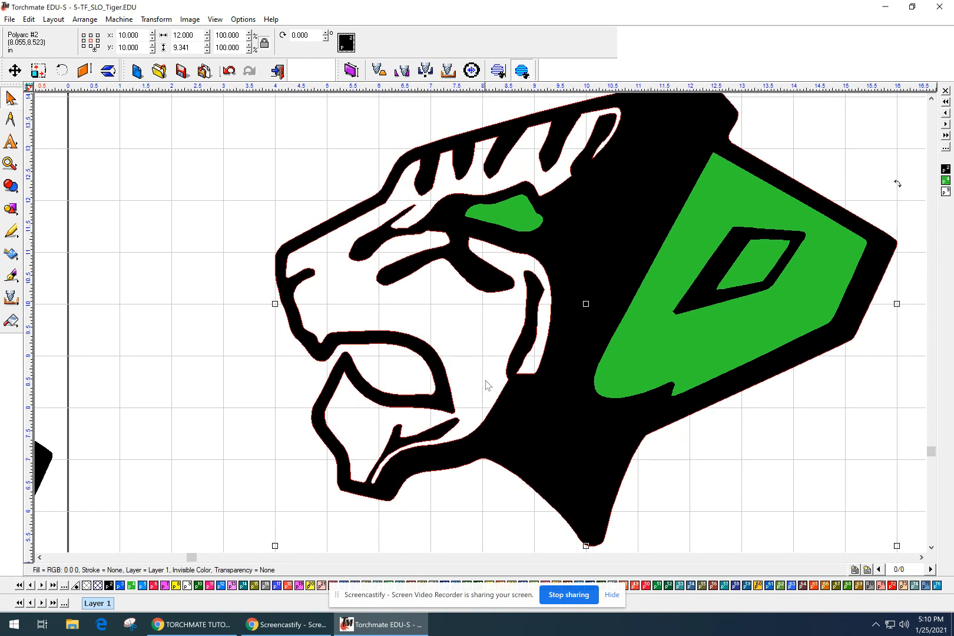
pyautogui.click(438, 311)
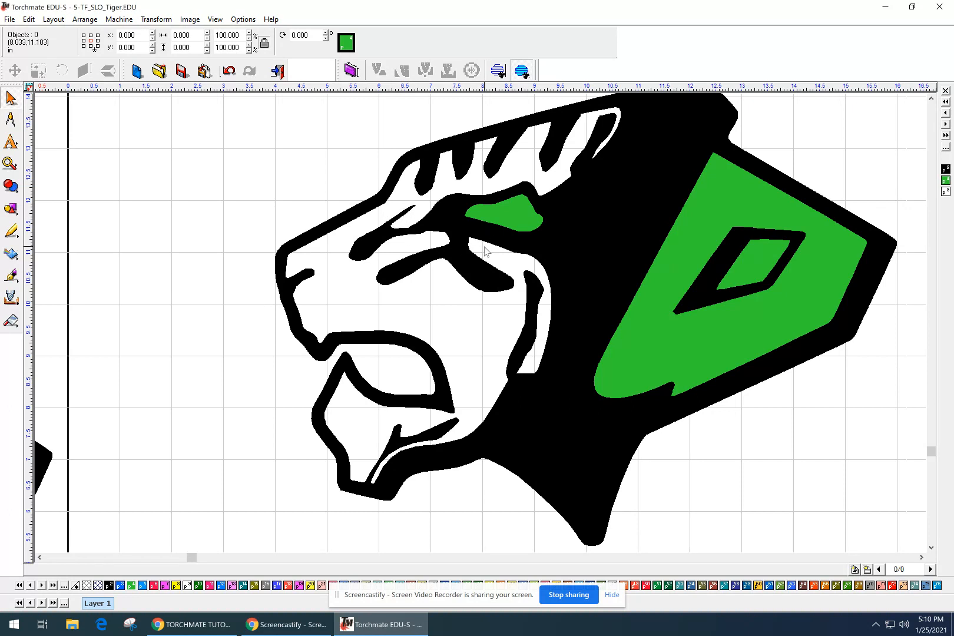
pyautogui.scroll(-2, 485, 251)
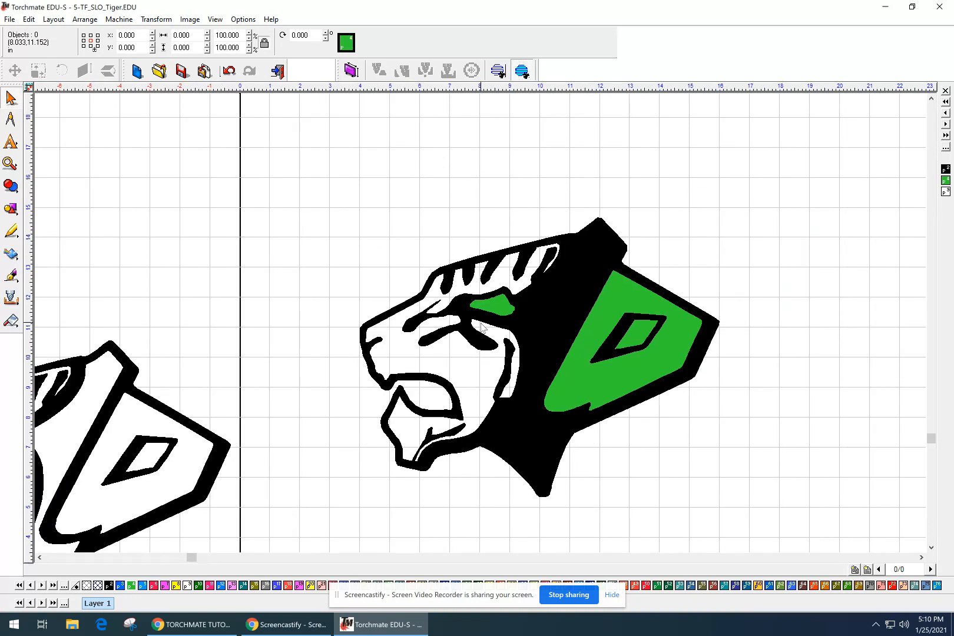
pyautogui.scroll(-2, 482, 328)
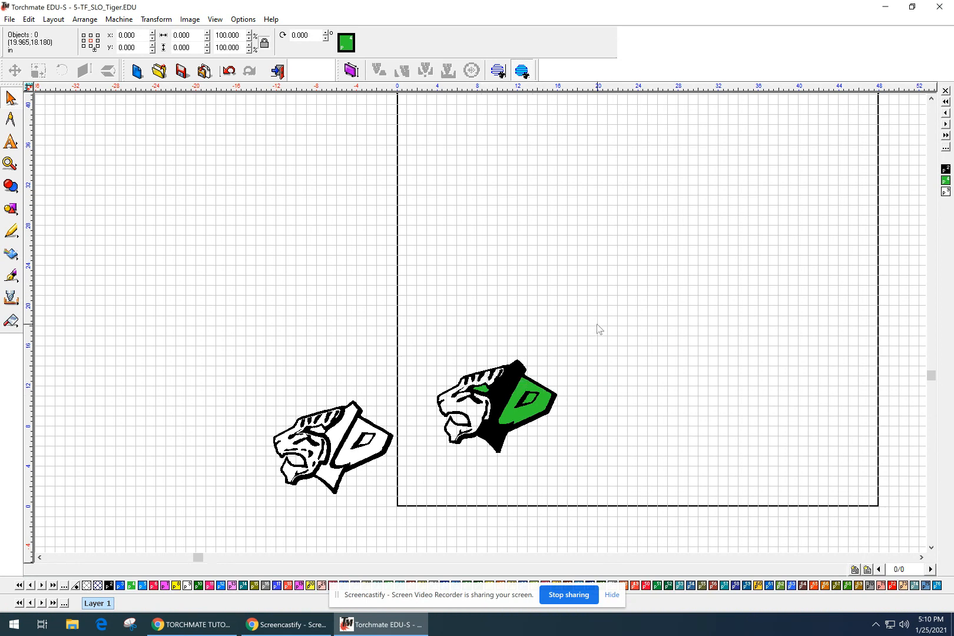
pyautogui.scroll(-1, 472, 412)
pyautogui.scroll(3, 481, 325)
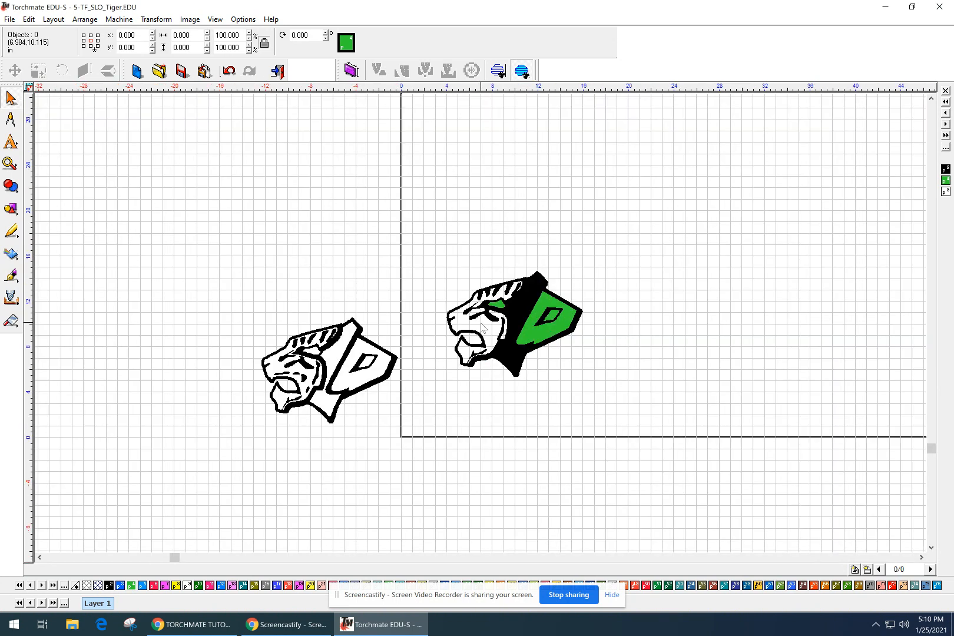
pyautogui.scroll(2, 480, 327)
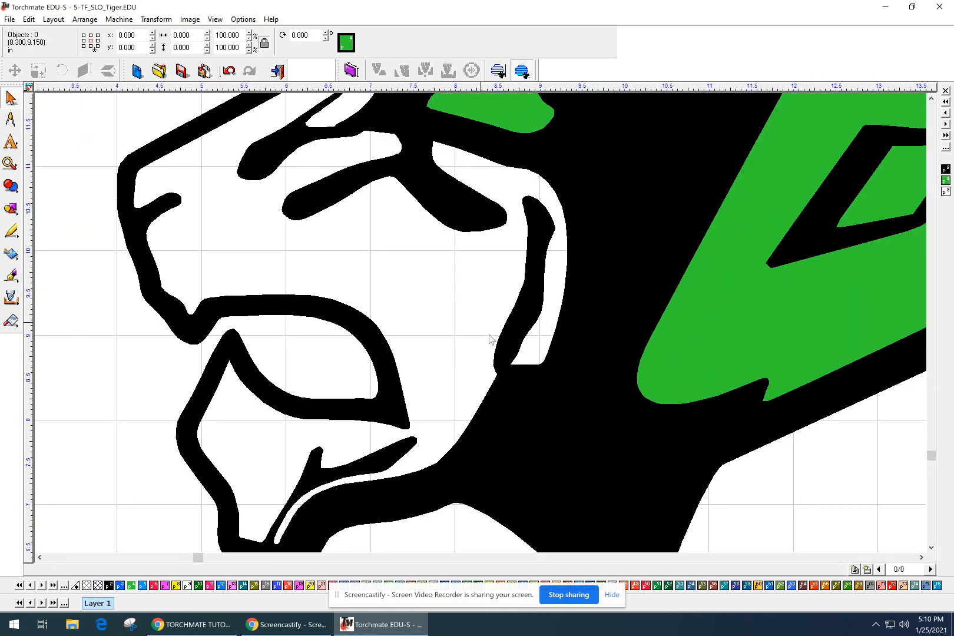
pyautogui.scroll(-1, 480, 328)
pyautogui.scroll(-1, 481, 327)
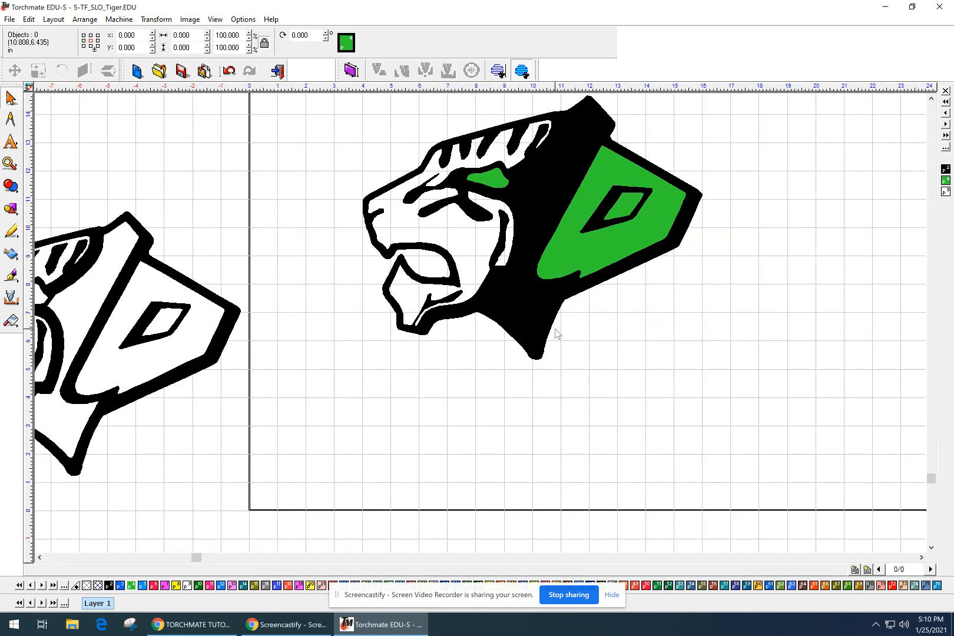
pyautogui.scroll(-1, 556, 333)
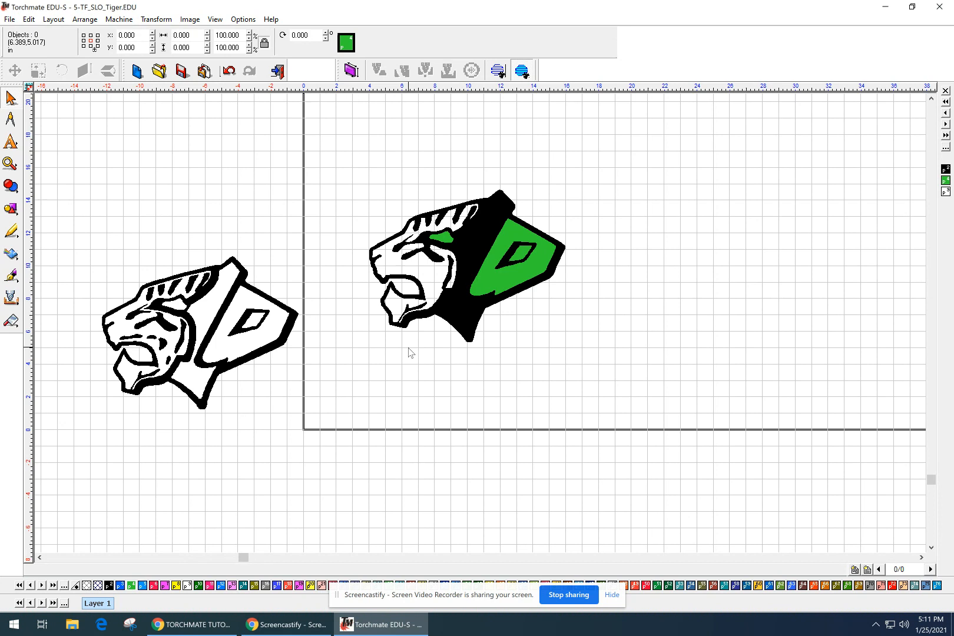
pyautogui.scroll(1, 402, 322)
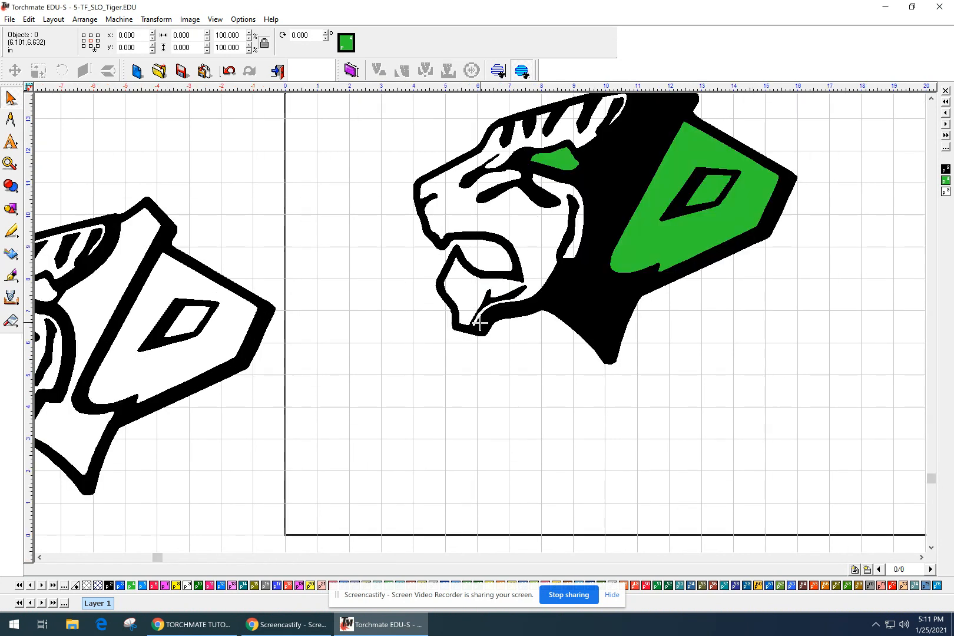
pyautogui.scroll(2, 480, 322)
pyautogui.scroll(-1, 622, 356)
pyautogui.moveTo(622, 355)
pyautogui.mouseDown(button='middle')
pyautogui.moveTo(632, 397)
pyautogui.moveTo(526, 426)
pyautogui.moveTo(515, 445)
pyautogui.moveTo(464, 443)
pyautogui.mouseUp(button='middle')
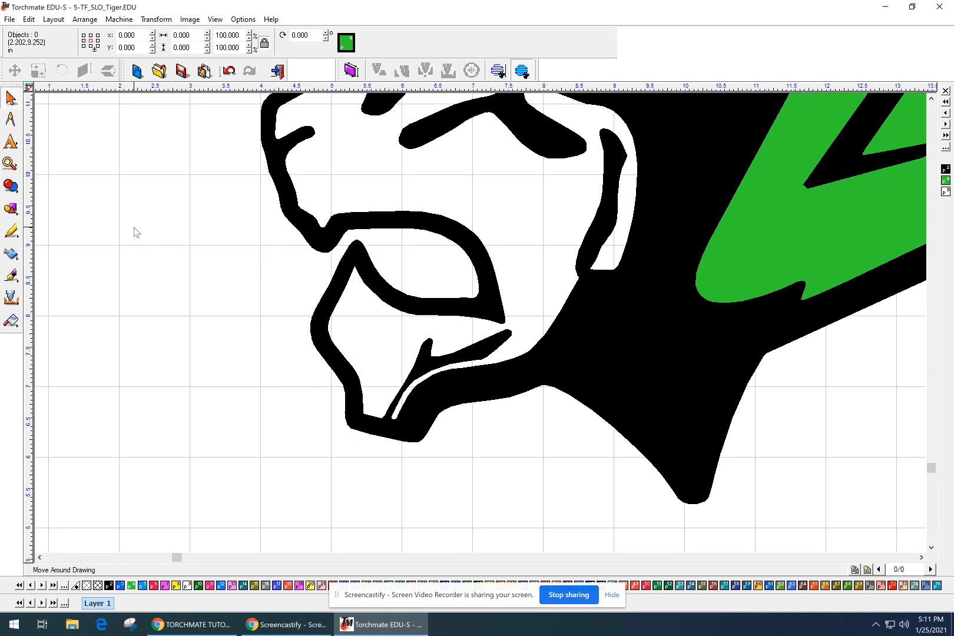
# Draw a tall narrow rectangle left of the tiger and set its width to 0.125 in.
pyautogui.click(10, 209)
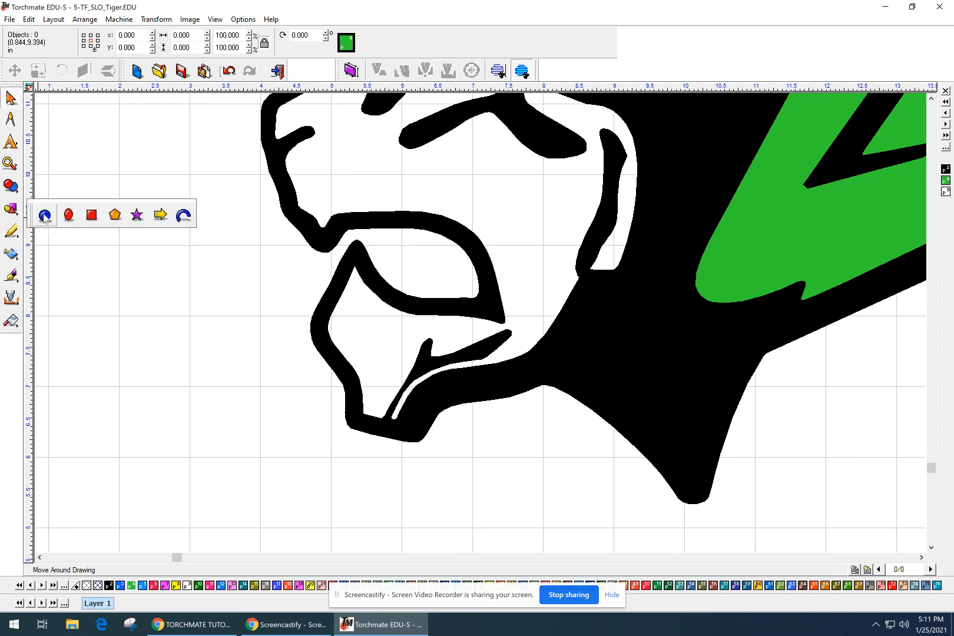
pyautogui.click(92, 216)
pyautogui.moveTo(161, 444); pyautogui.dragTo(189, 288)
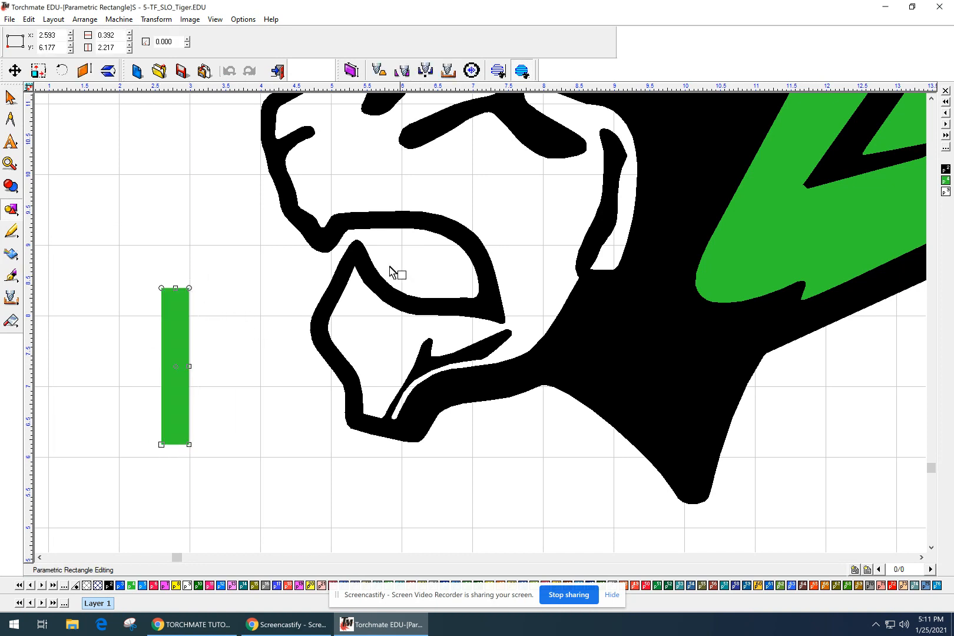
pyautogui.click(106, 37)
pyautogui.doubleClick(120, 36)
pyautogui.write('.125')
pyautogui.press('Return')
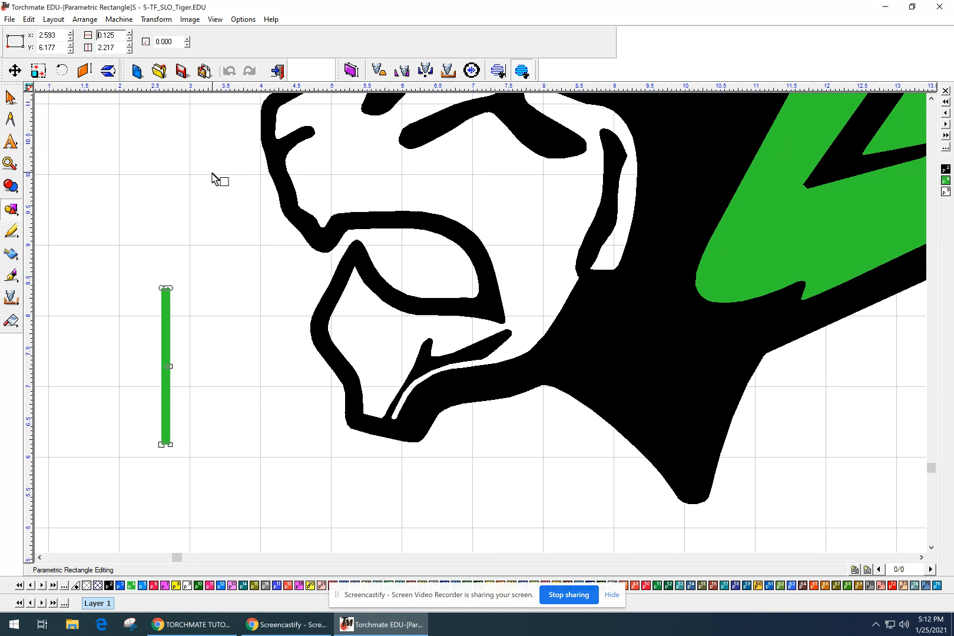
pyautogui.press('Escape')
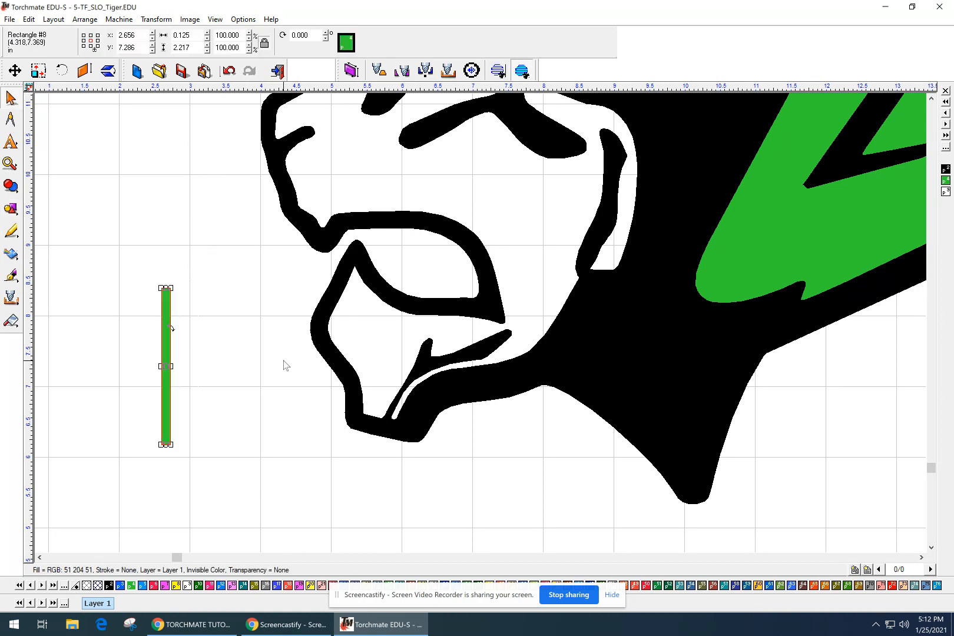
# Move the 0.125 × 2.217 in green tab rectangle directly beneath the tiger's jaw.
pyautogui.click(217, 361)
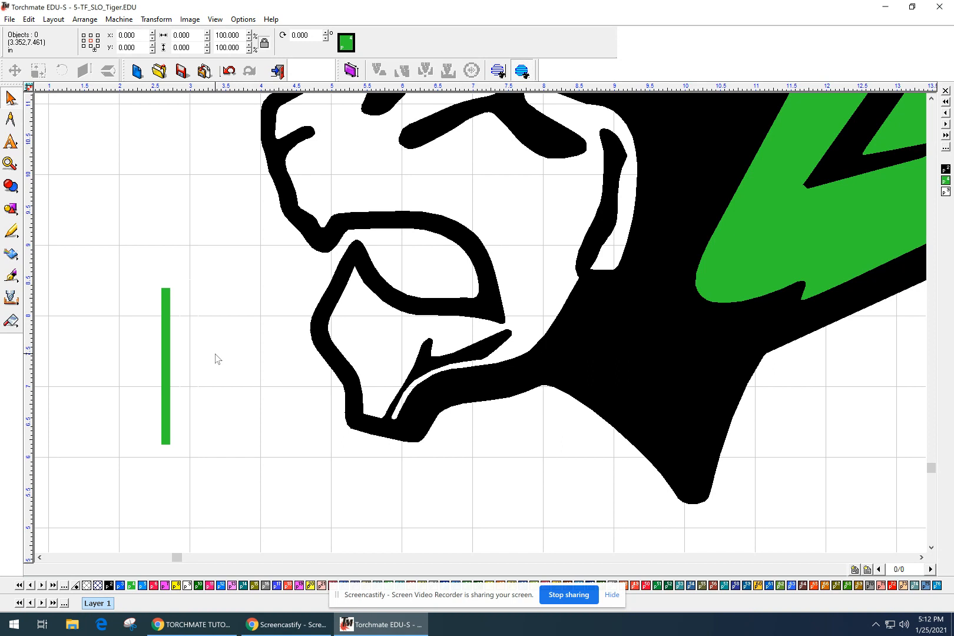
pyautogui.click(168, 350)
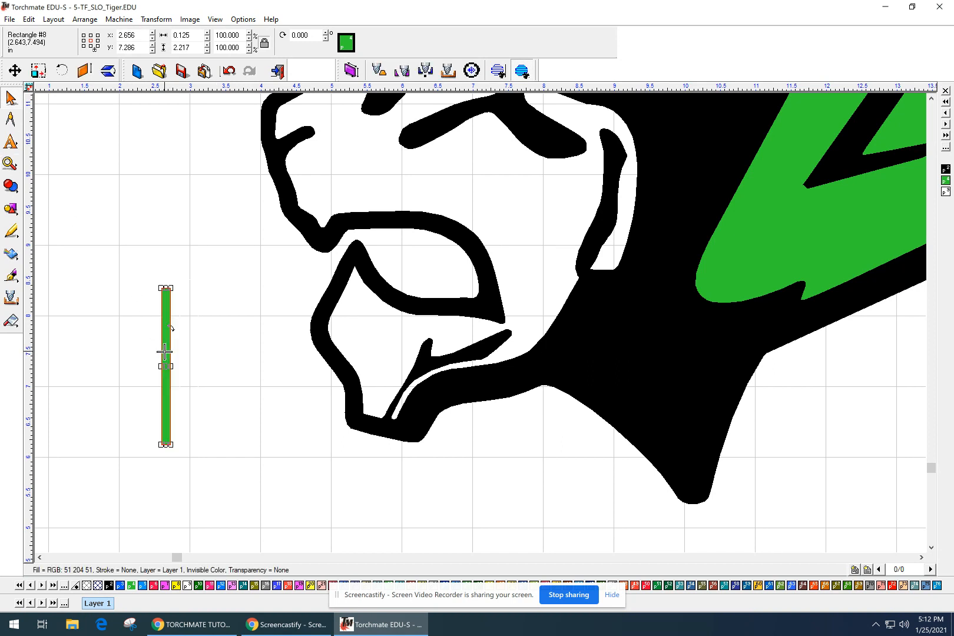
pyautogui.moveTo(166, 362); pyautogui.dragTo(335, 493)
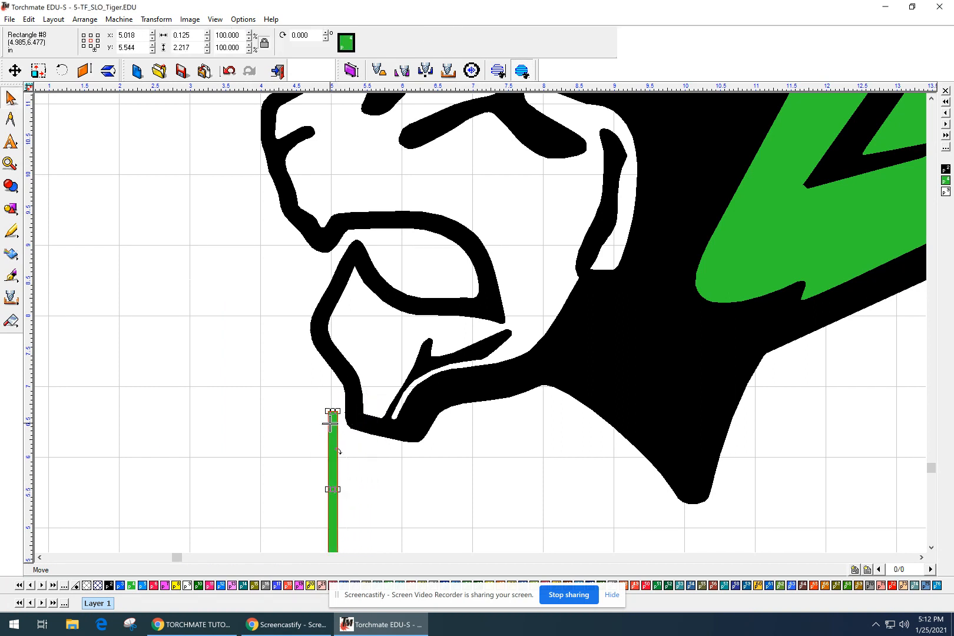
pyautogui.click(396, 388)
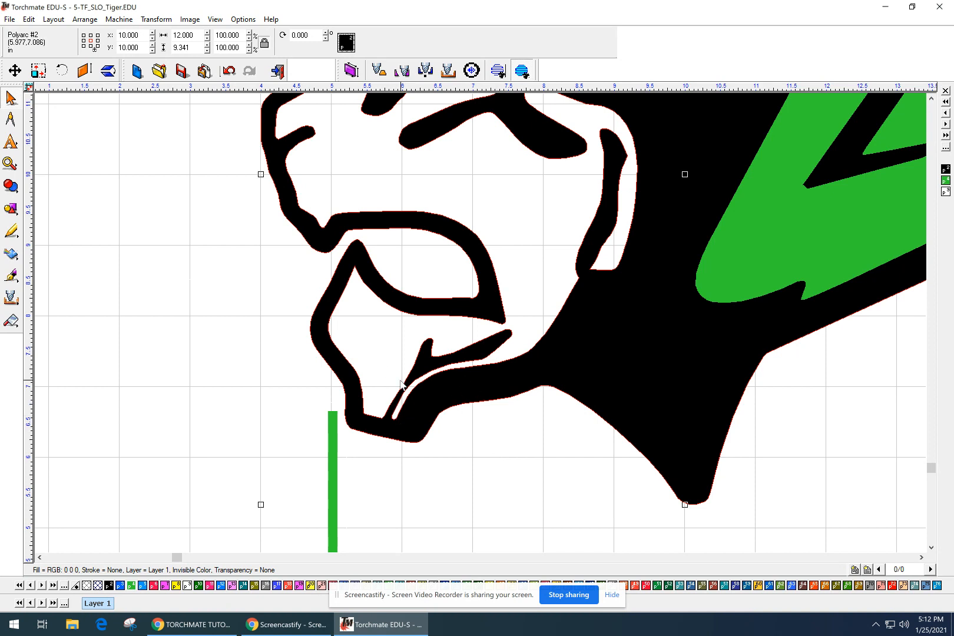
# Open the tiger outline for node editing, accepting the loss of design history.
pyautogui.scroll(-3, 400, 384)
pyautogui.scroll(6, 386, 394)
pyautogui.moveTo(779, 325); pyautogui.dragTo(415, 537, button='middle')
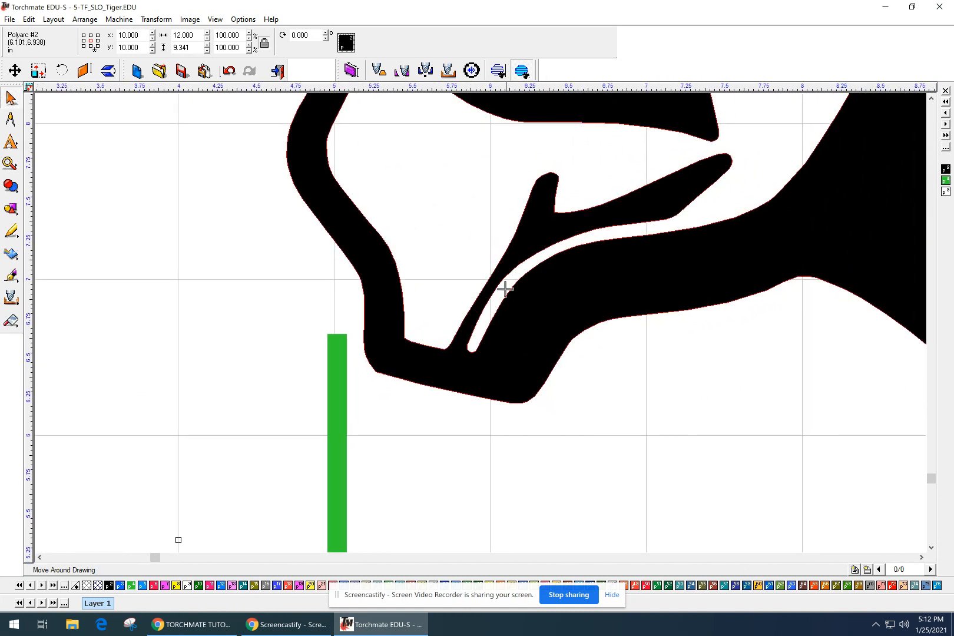
pyautogui.doubleClick(512, 239)
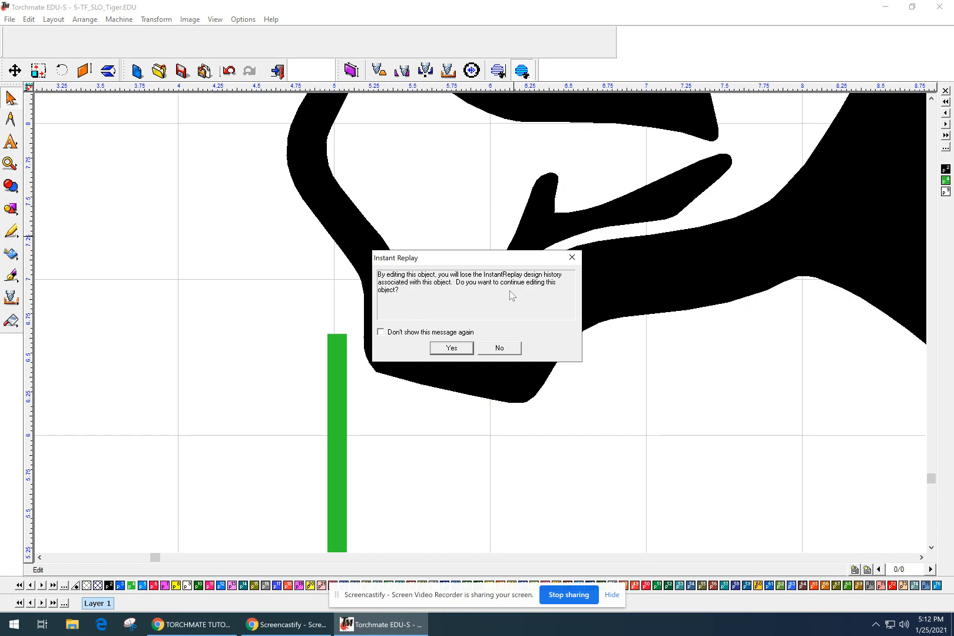
pyautogui.click(451, 348)
# Zoom into the jaw and box-select the nodes of the small mouth loop.
pyautogui.scroll(-5, 453, 350)
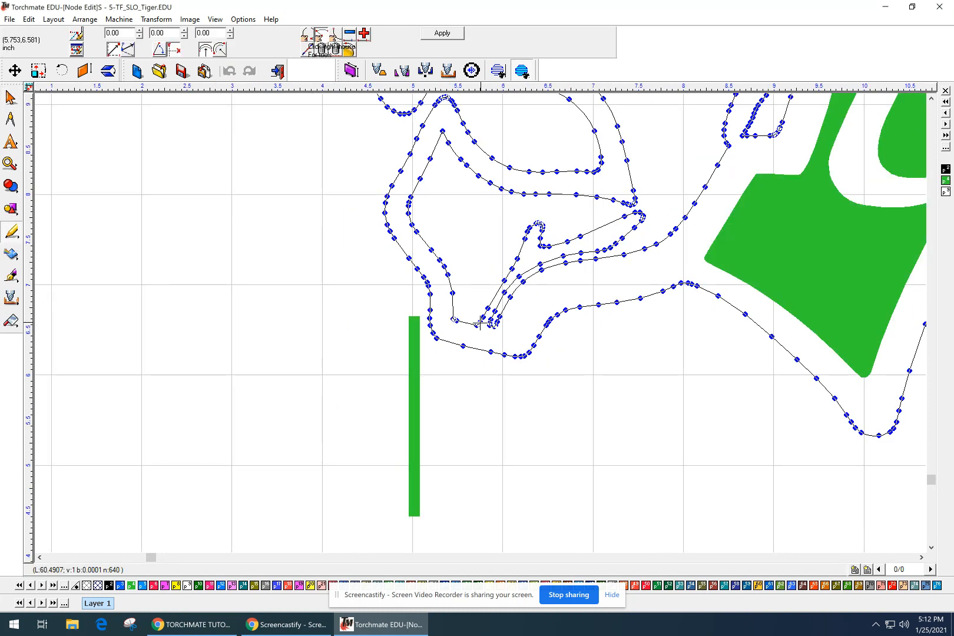
pyautogui.scroll(-1, 486, 316)
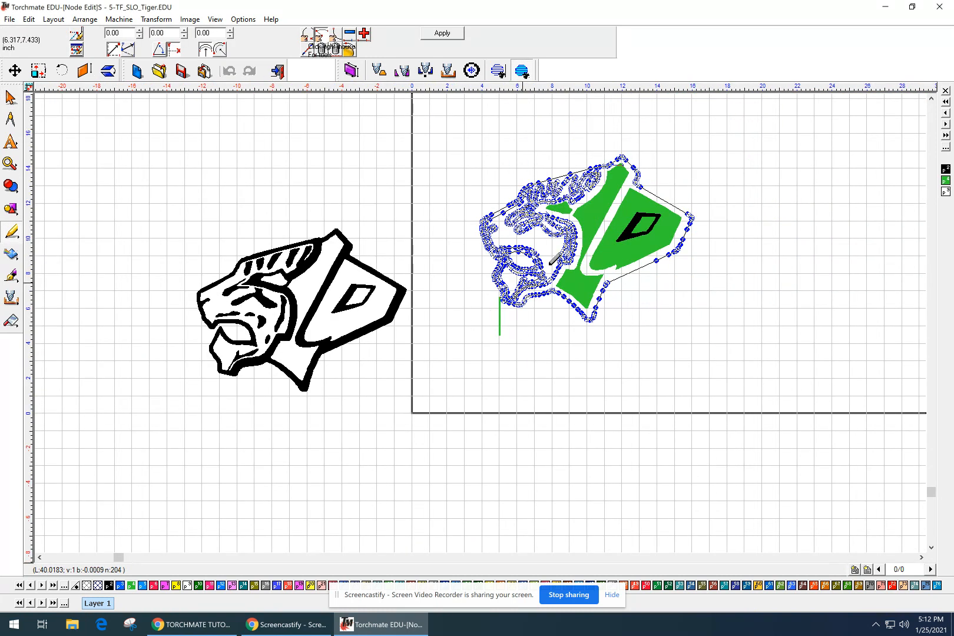
pyautogui.scroll(3, 588, 170)
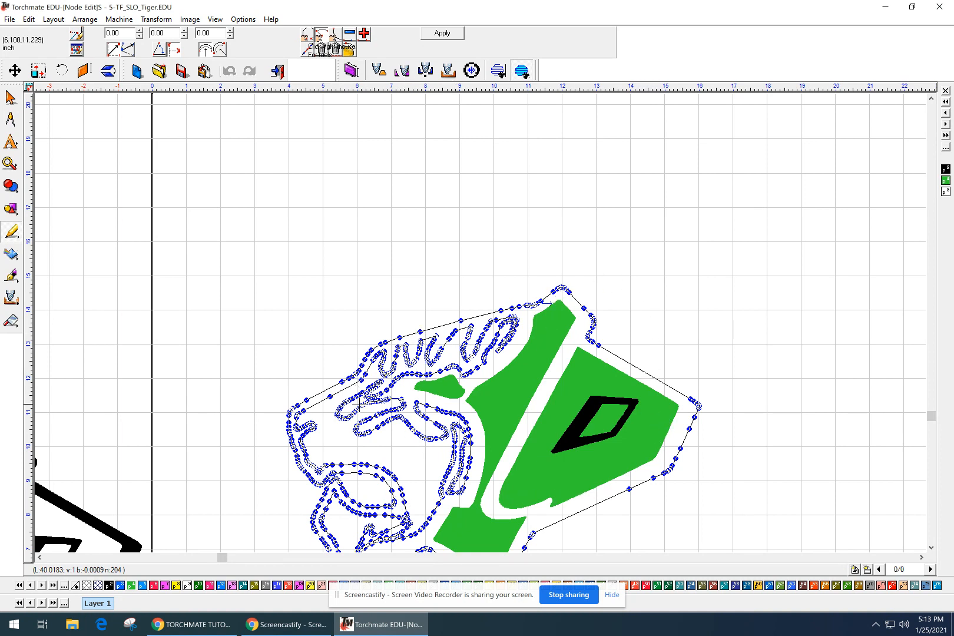
pyautogui.moveTo(419, 487); pyautogui.dragTo(490, 327, button='middle')
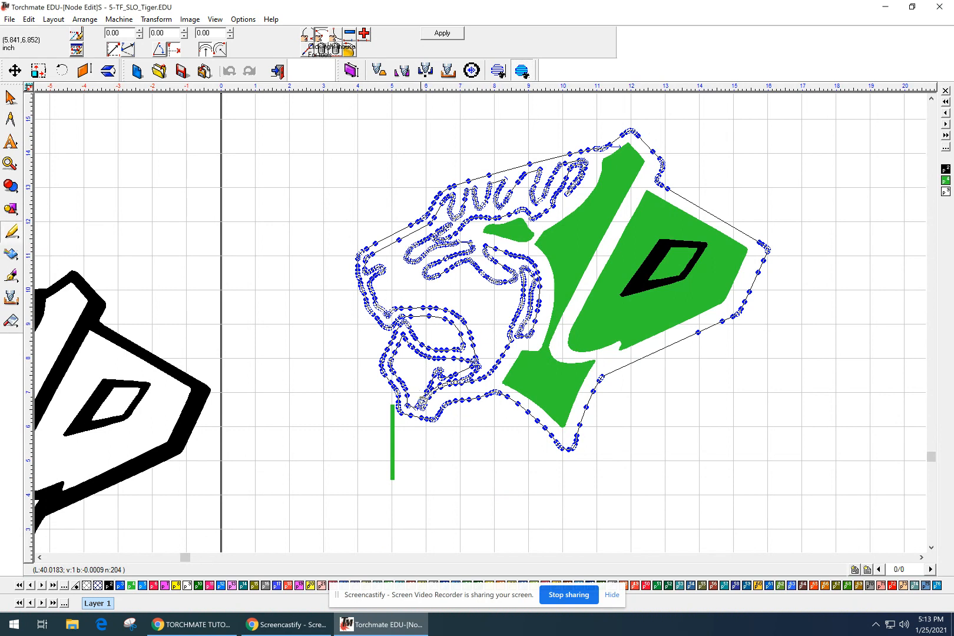
pyautogui.scroll(3, 389, 437)
pyautogui.moveTo(599, 233); pyautogui.dragTo(512, 372, button='middle')
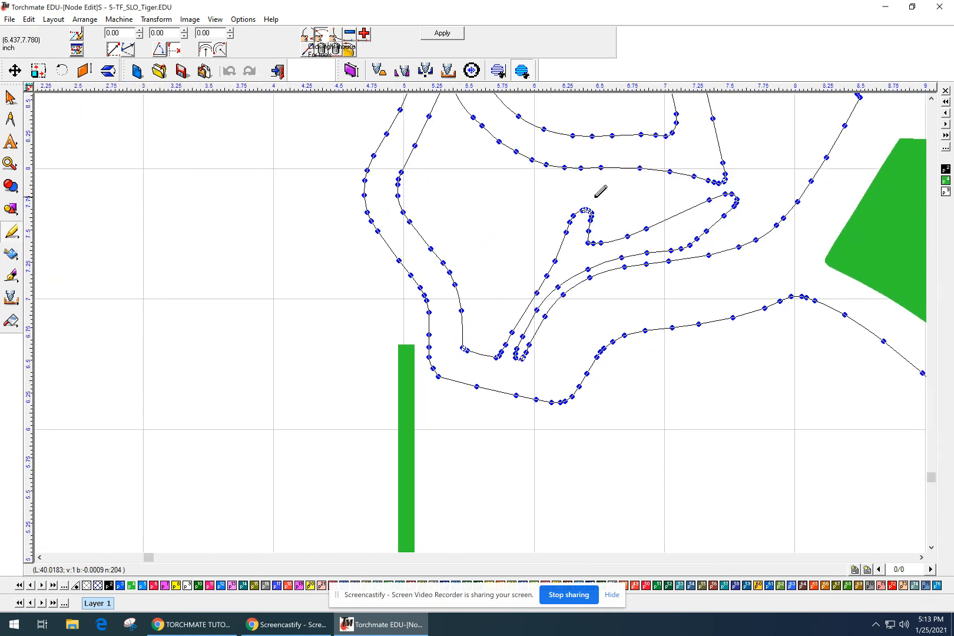
pyautogui.moveTo(601, 190)
pyautogui.mouseDown()
pyautogui.moveTo(549, 230)
pyautogui.moveTo(558, 269)
pyautogui.moveTo(574, 265)
pyautogui.moveTo(591, 225)
pyautogui.moveTo(629, 189)
pyautogui.mouseUp()
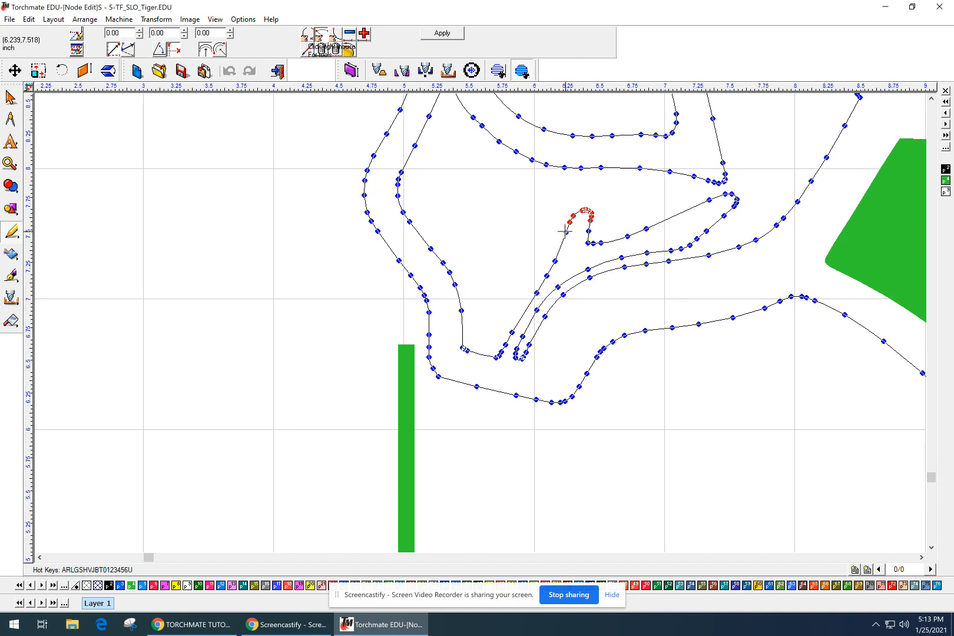
# Add nodes along the mouth detail line and bend and straighten its segments.
pyautogui.click(554, 264)
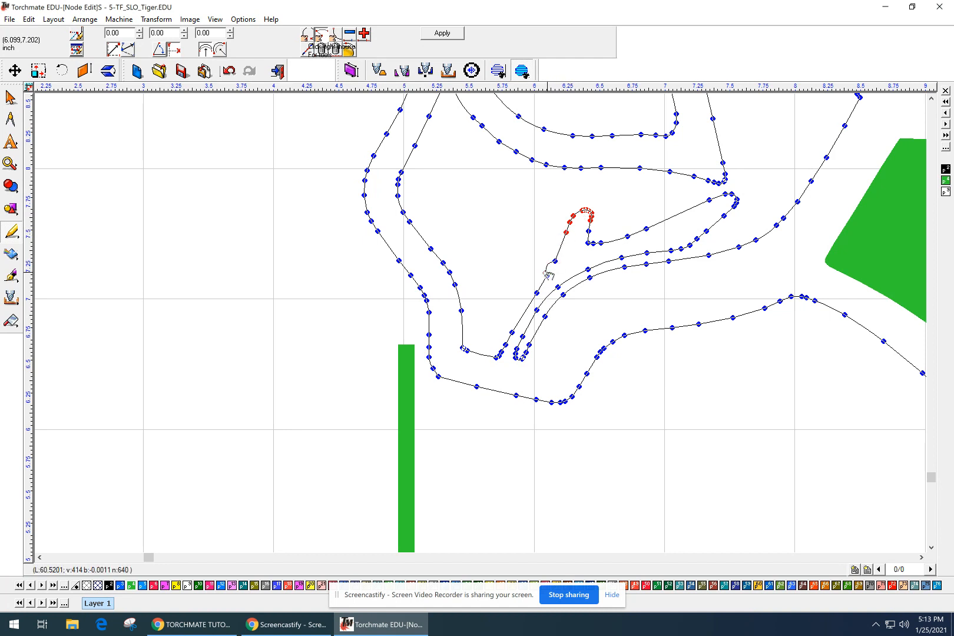
pyautogui.click(547, 275)
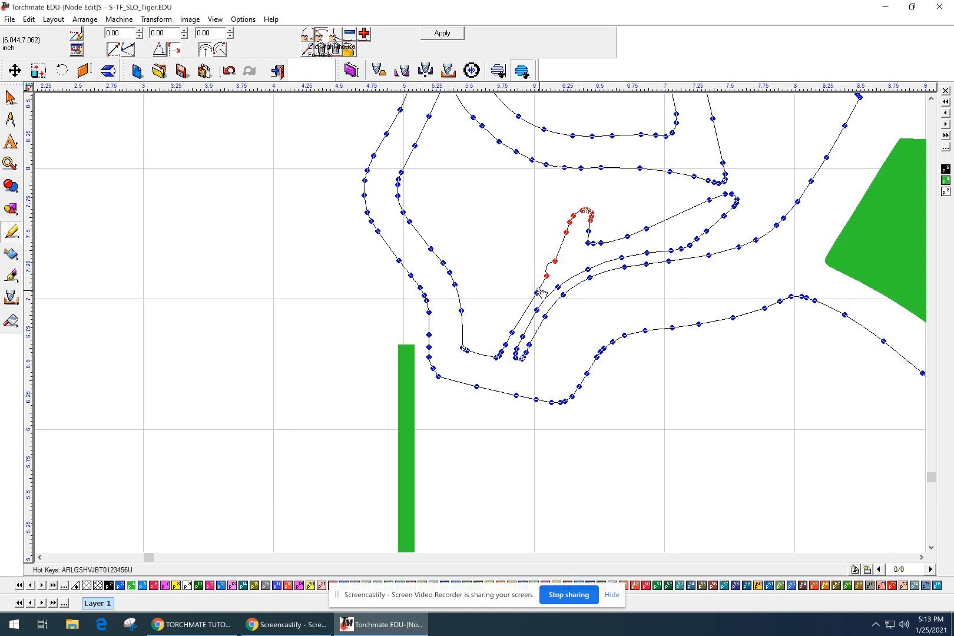
pyautogui.click(536, 293)
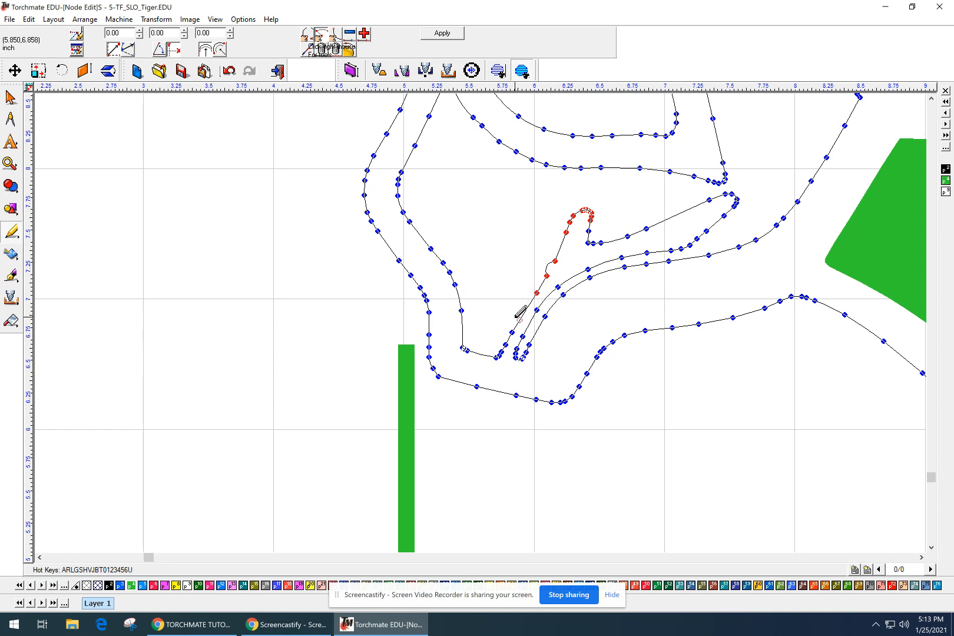
pyautogui.click(505, 345)
pyautogui.click(499, 356)
pyautogui.click(511, 333)
pyautogui.moveTo(510, 332)
pyautogui.mouseDown()
pyautogui.moveTo(466, 279)
pyautogui.moveTo(488, 346)
pyautogui.moveTo(470, 334)
pyautogui.moveTo(505, 334)
pyautogui.moveTo(400, 386)
pyautogui.moveTo(417, 390)
pyautogui.moveTo(505, 344)
pyautogui.moveTo(504, 320)
pyautogui.moveTo(494, 357)
pyautogui.moveTo(503, 330)
pyautogui.mouseUp()
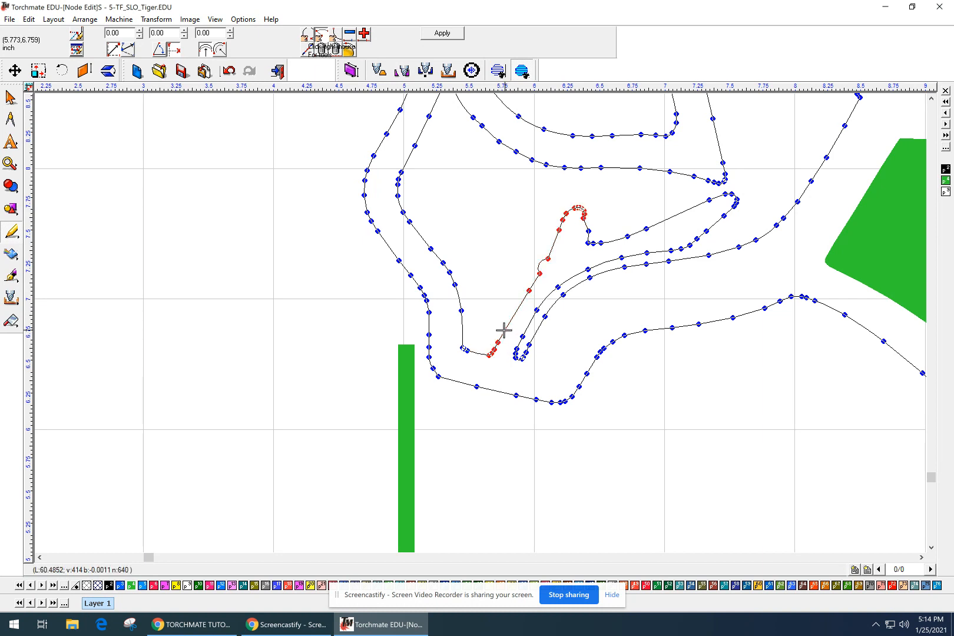
pyautogui.scroll(1, 540, 252)
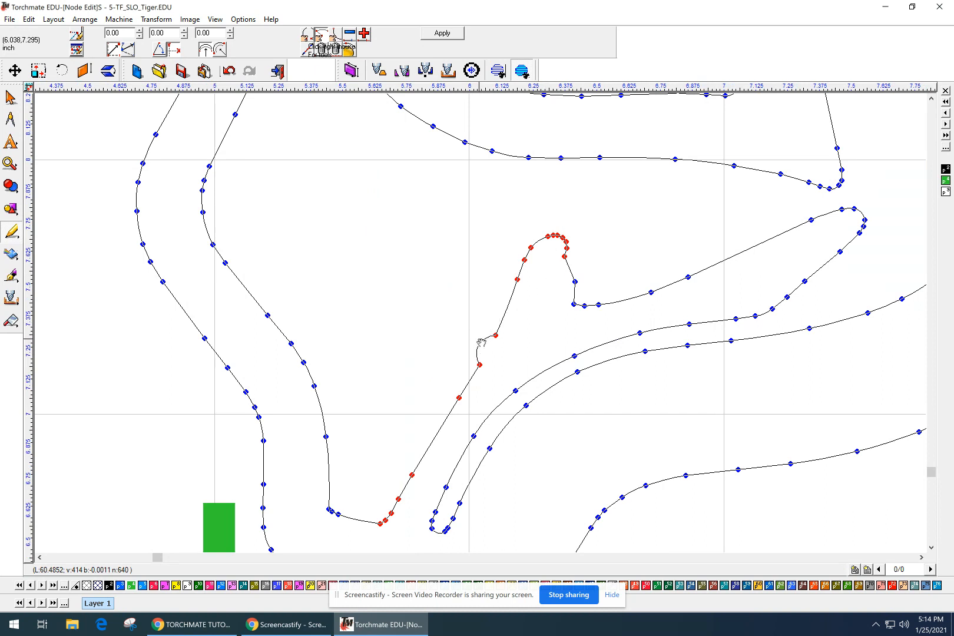
pyautogui.moveTo(481, 342); pyautogui.dragTo(493, 349)
# Box-select the small loop's two end nodes and delete the loop.
pyautogui.moveTo(540, 323); pyautogui.dragTo(460, 374)
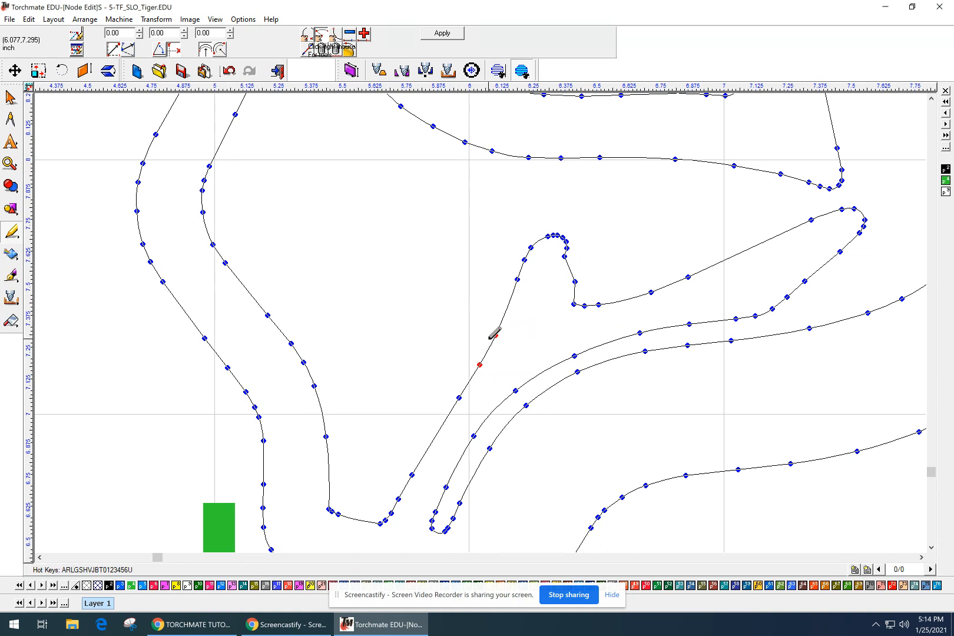
pyautogui.moveTo(528, 326); pyautogui.dragTo(471, 339)
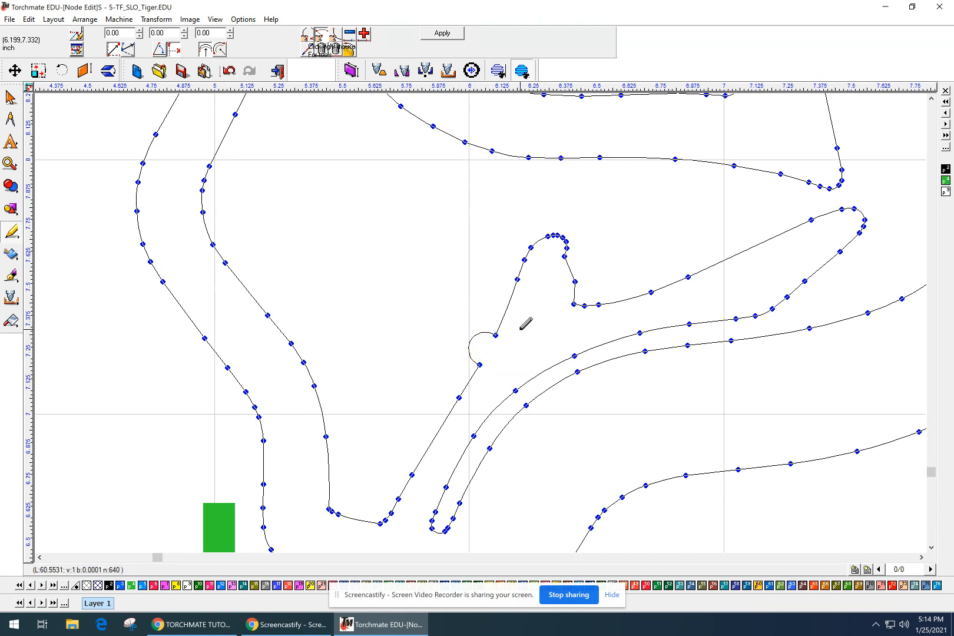
pyautogui.moveTo(520, 315); pyautogui.dragTo(468, 374)
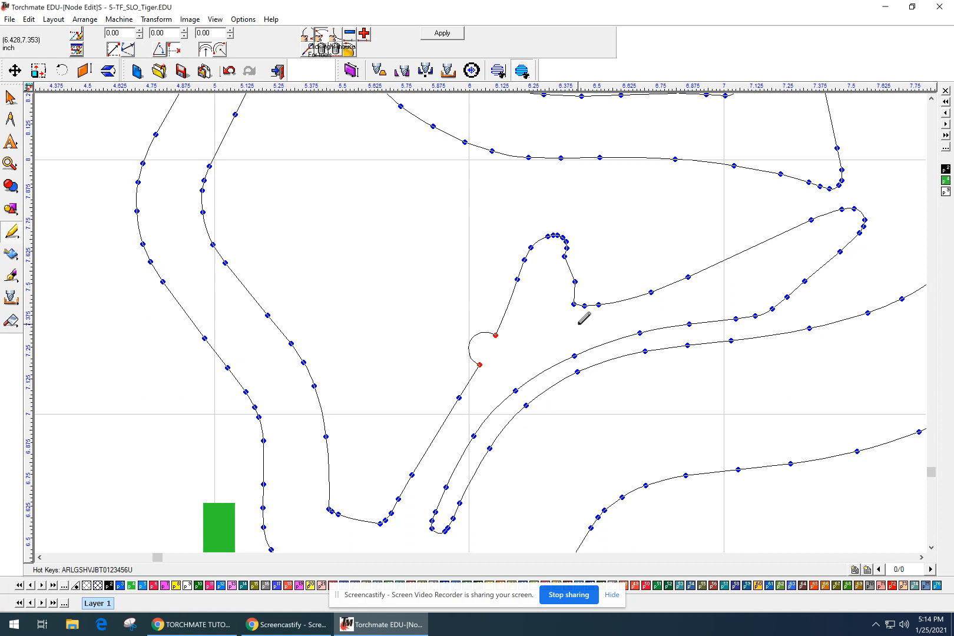
pyautogui.press('Delete')
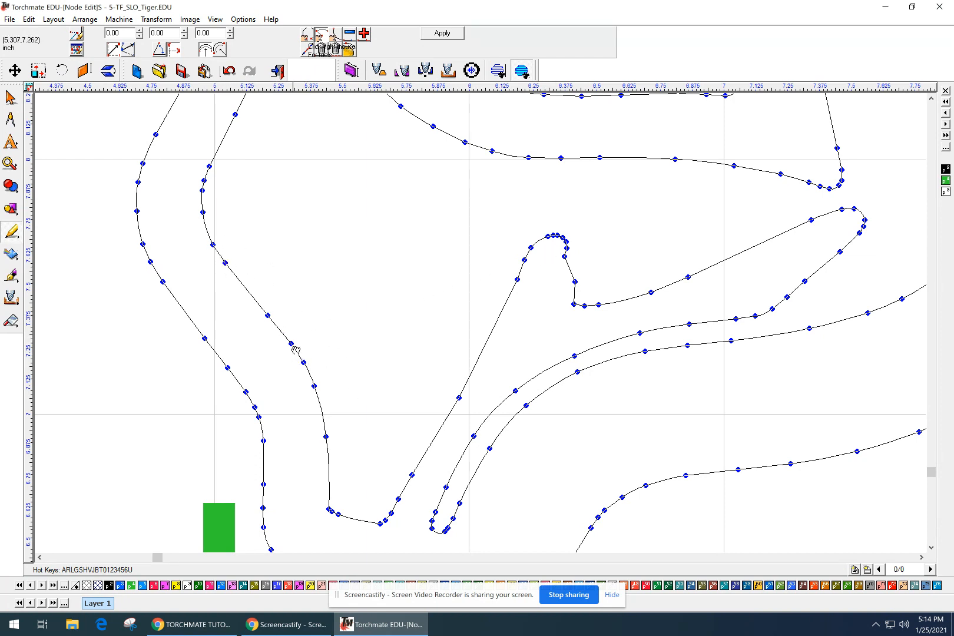
# Reshape the tongue-tip curve and apply the node edits to the tiger outline.
pyautogui.click(567, 282)
pyautogui.moveTo(567, 279)
pyautogui.mouseDown()
pyautogui.moveTo(559, 278)
pyautogui.moveTo(563, 301)
pyautogui.mouseUp()
pyautogui.scroll(-2, 639, 266)
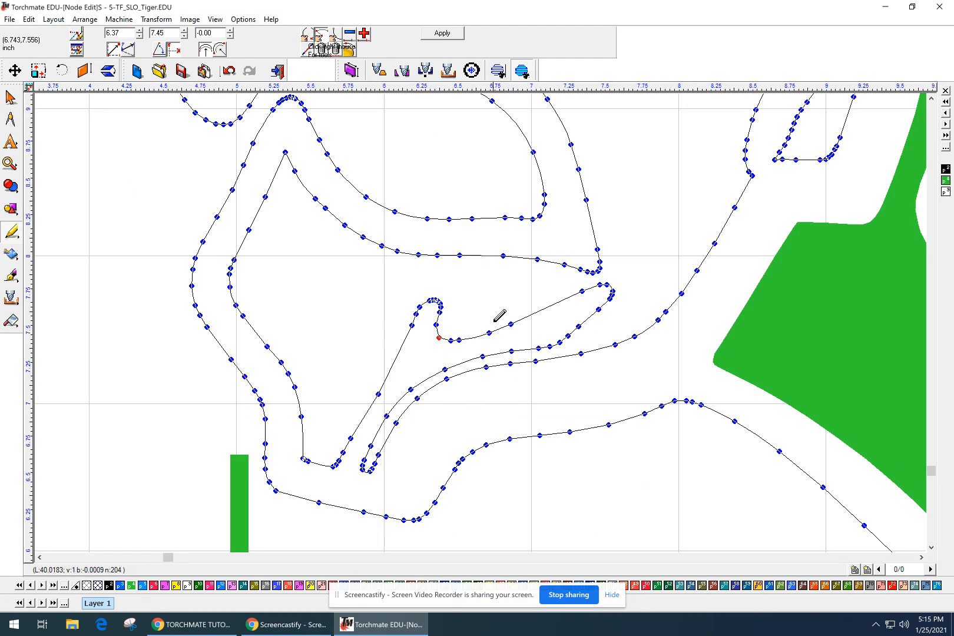
pyautogui.click(450, 33)
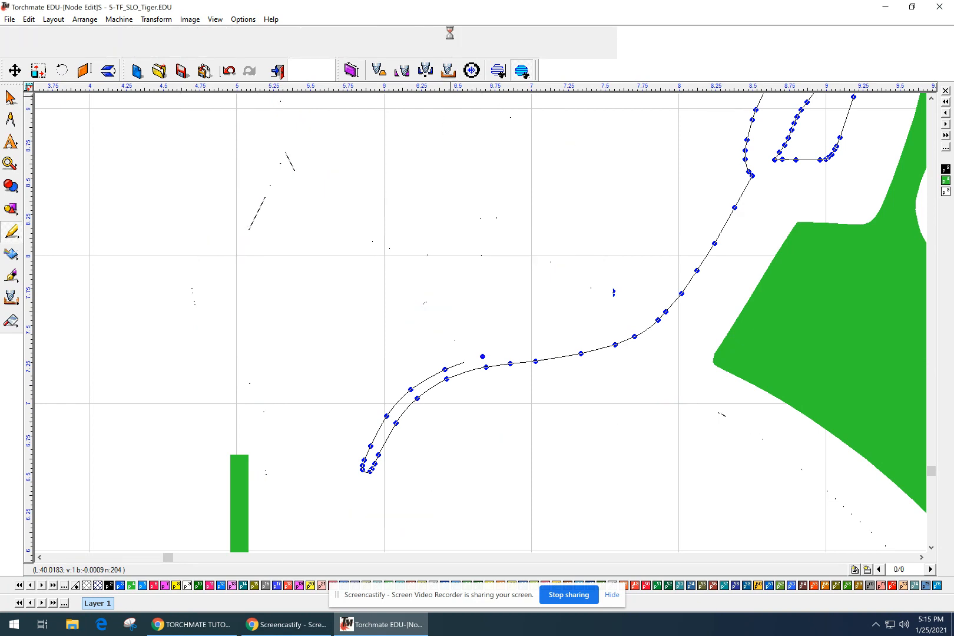
pyautogui.scroll(-2, 483, 305)
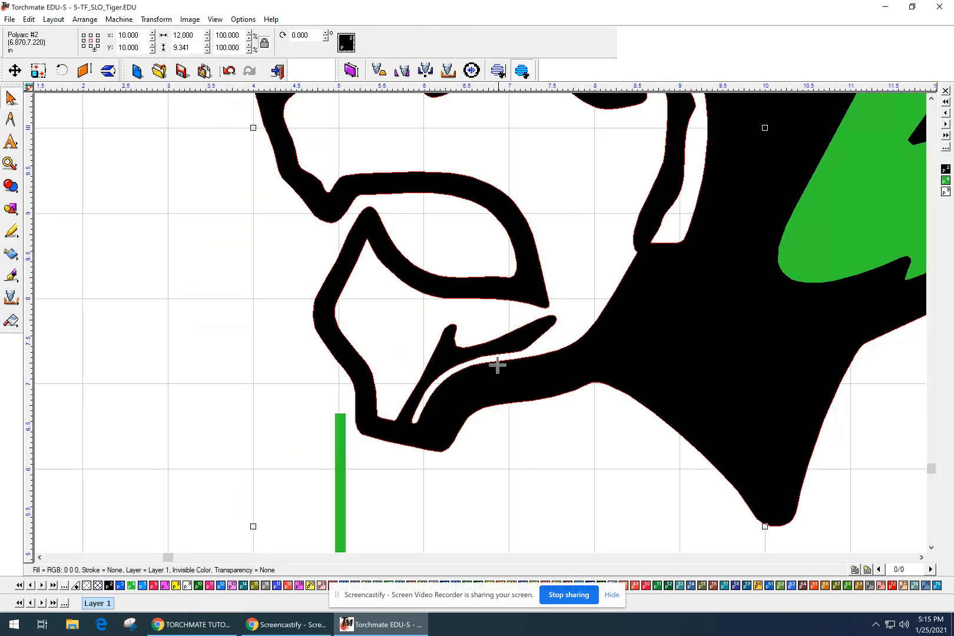
pyautogui.scroll(-2, 496, 360)
pyautogui.moveTo(528, 378); pyautogui.dragTo(483, 458, button='middle')
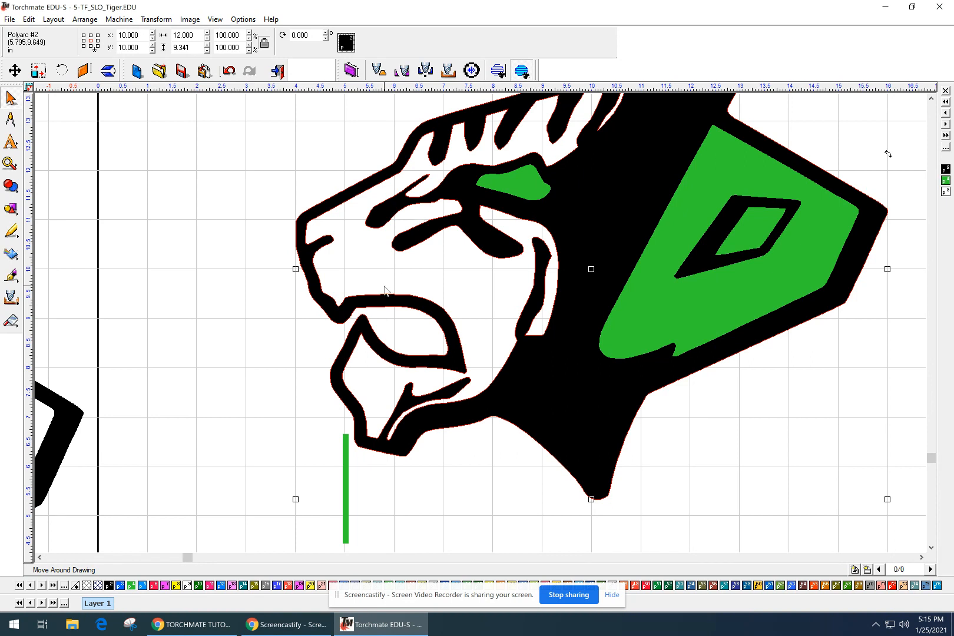
# Pan to the tiger head, clear the selection and open the tiger outline in Node Edit.
pyautogui.moveTo(496, 307); pyautogui.dragTo(394, 366)
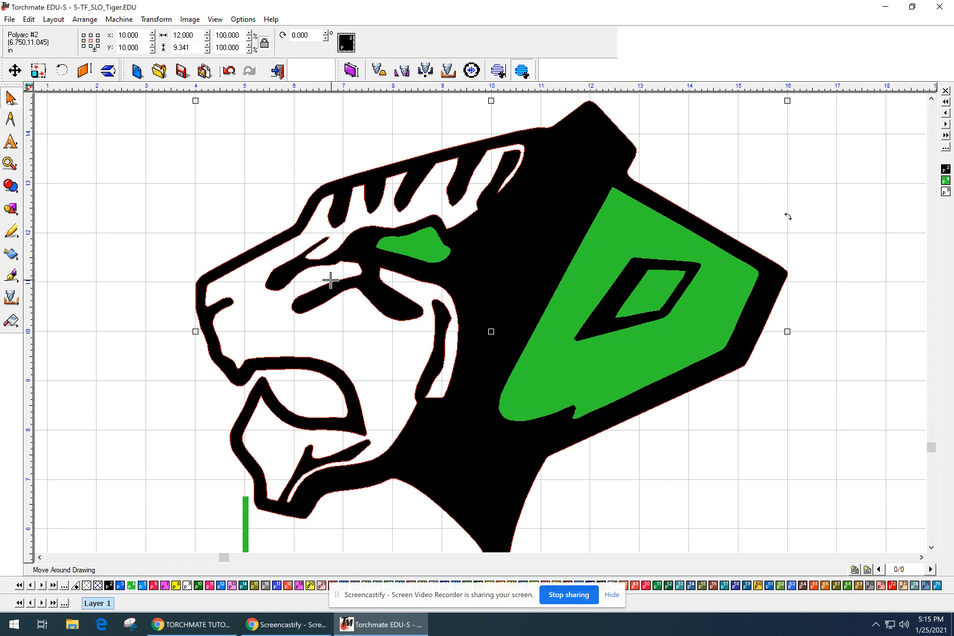
pyautogui.click(324, 251)
pyautogui.doubleClick(323, 242)
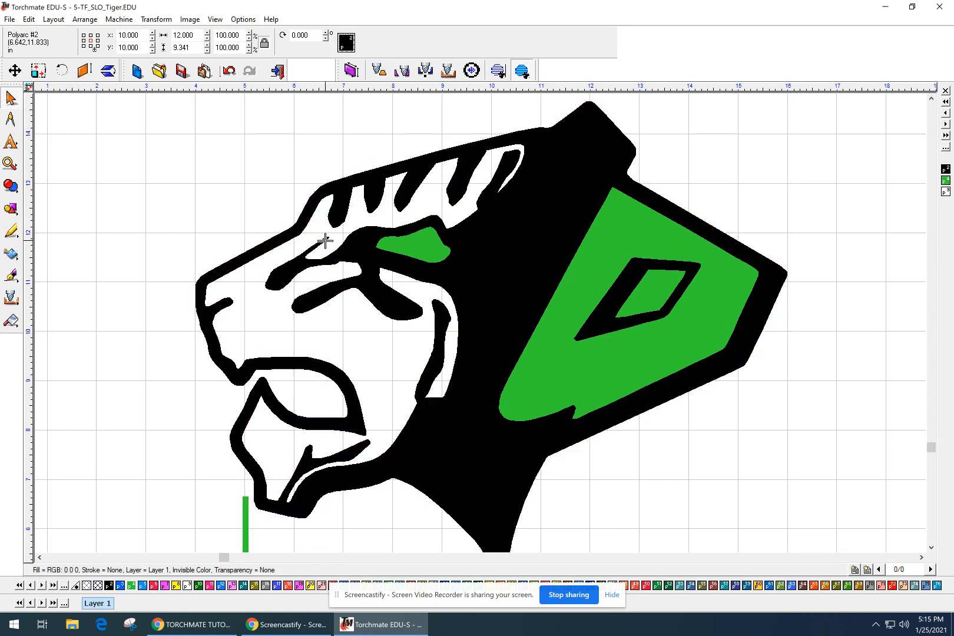
# Zoom in on the stripe beside the eye and select the run of nodes along its edge.
pyautogui.scroll(2, 323, 244)
pyautogui.scroll(1, 487, 317)
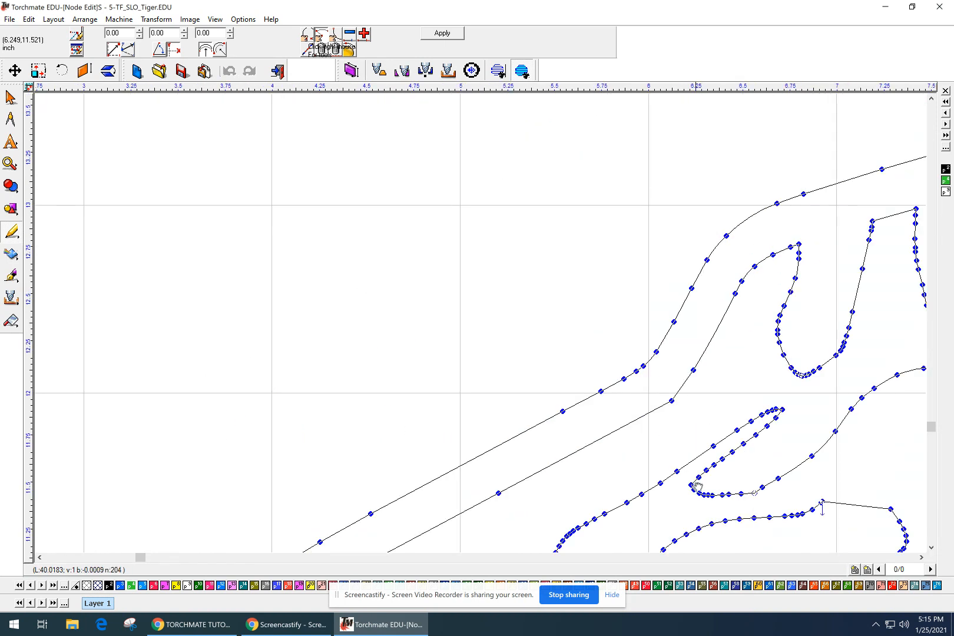
pyautogui.scroll(-1, 781, 485)
pyautogui.moveTo(782, 485); pyautogui.dragTo(654, 434, button='middle')
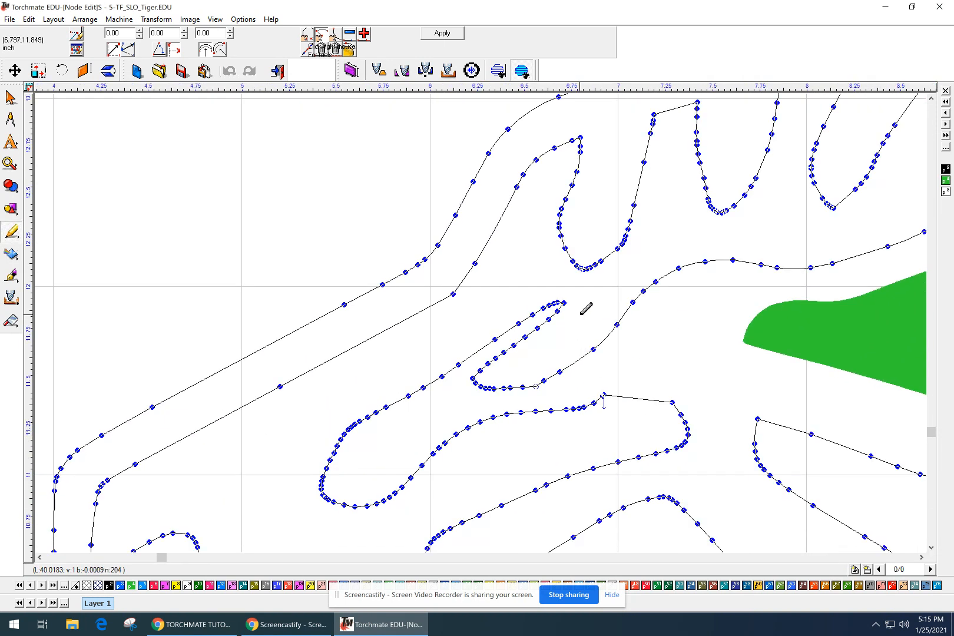
pyautogui.moveTo(566, 284); pyautogui.dragTo(533, 305)
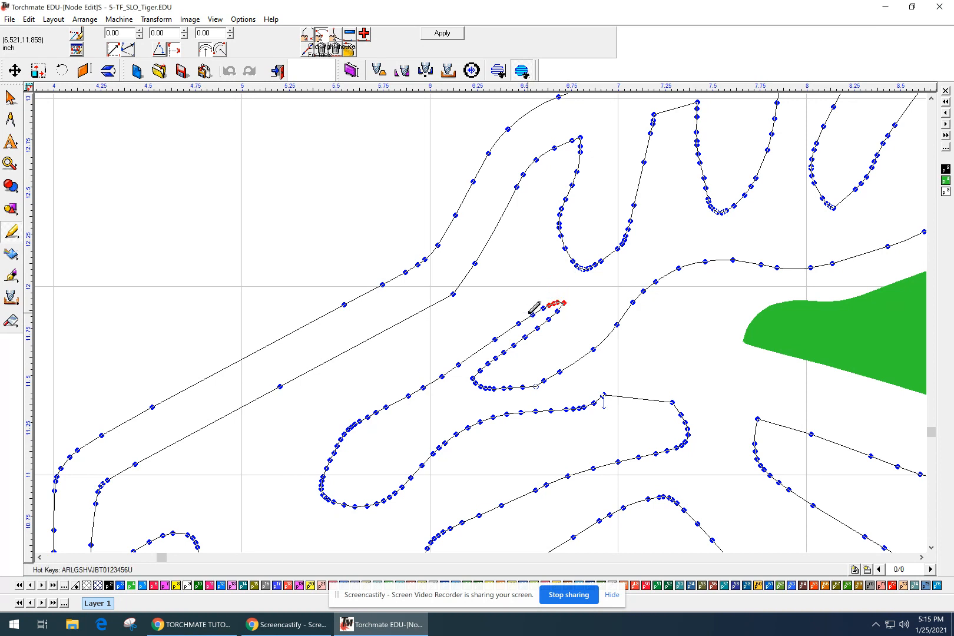
pyautogui.click(311, 379)
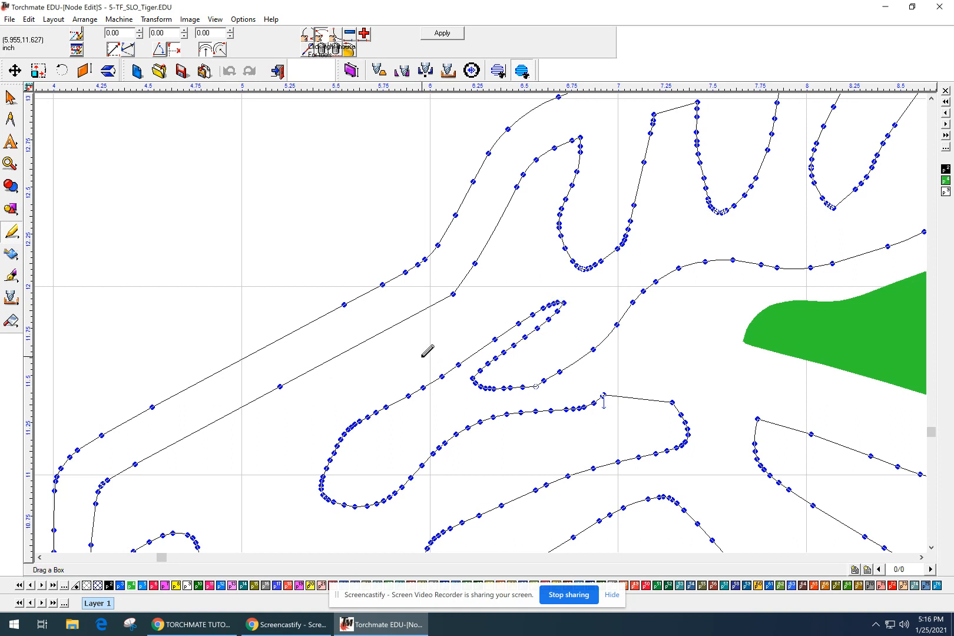
pyautogui.moveTo(341, 374); pyautogui.dragTo(470, 416)
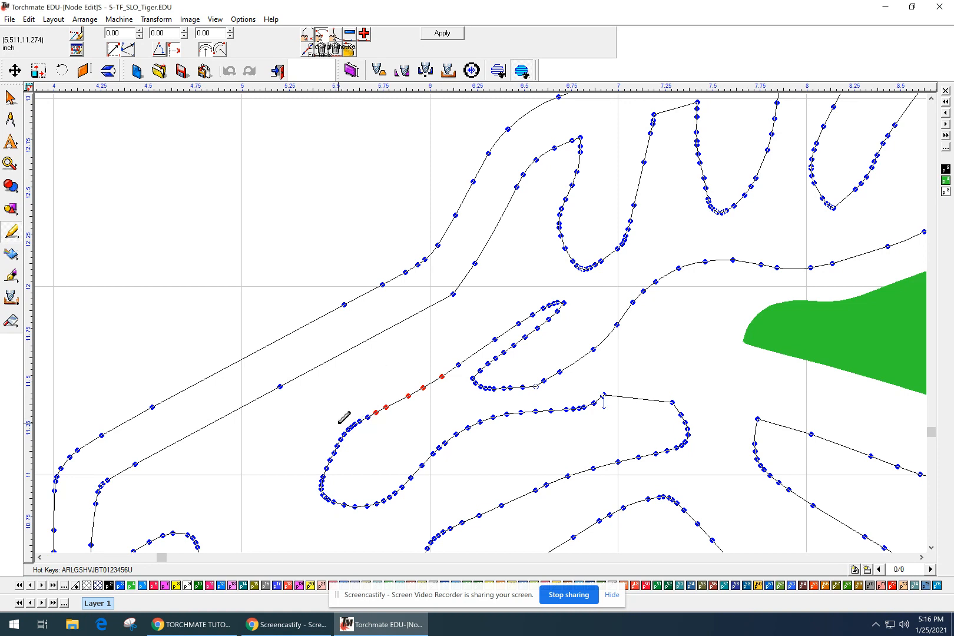
pyautogui.click(359, 423)
pyautogui.keyDown('shift'); pyautogui.click(349, 430); pyautogui.keyUp('shift')
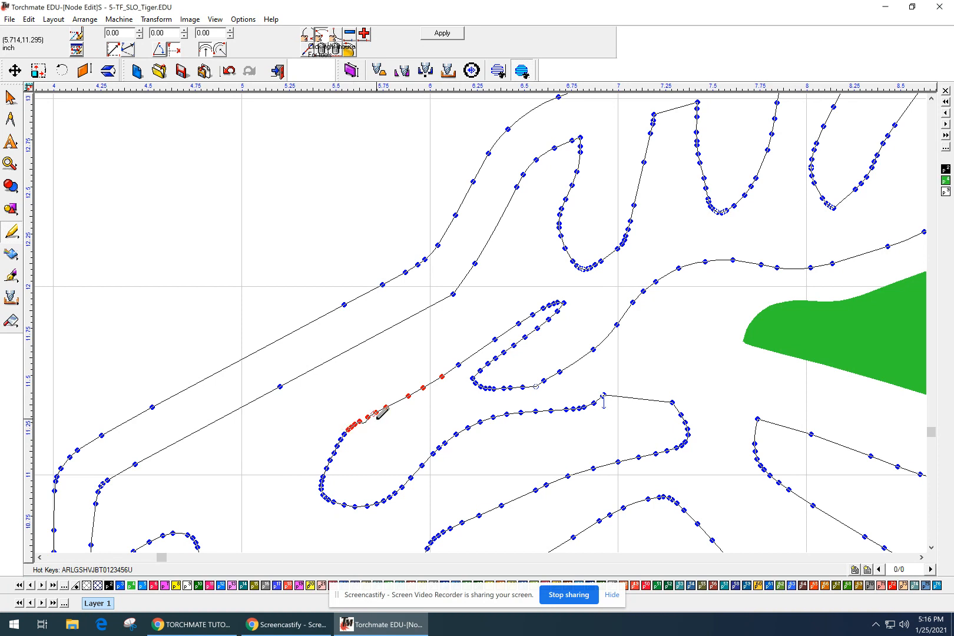
pyautogui.keyDown('shift'); pyautogui.click(458, 364); pyautogui.keyUp('shift')
pyautogui.keyDown('shift'); pyautogui.click(494, 339); pyautogui.keyUp('shift')
pyautogui.keyDown('shift'); pyautogui.click(518, 323); pyautogui.keyUp('shift')
pyautogui.keyDown('shift'); pyautogui.click(532, 315); pyautogui.keyUp('shift')
# Delete the selected stripe-edge nodes and apply the node edits.
pyautogui.press('Delete')
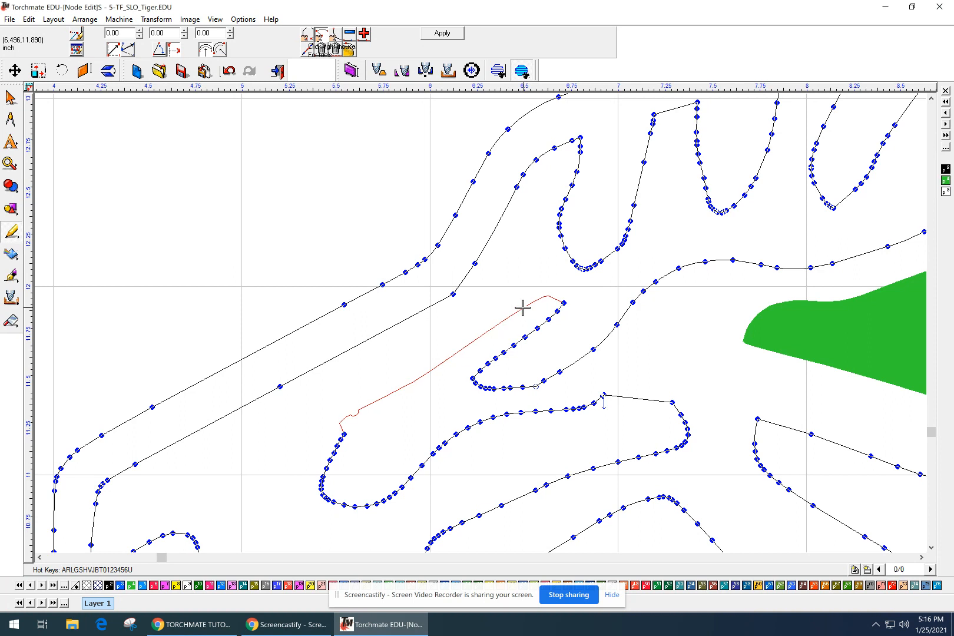
pyautogui.click(523, 307)
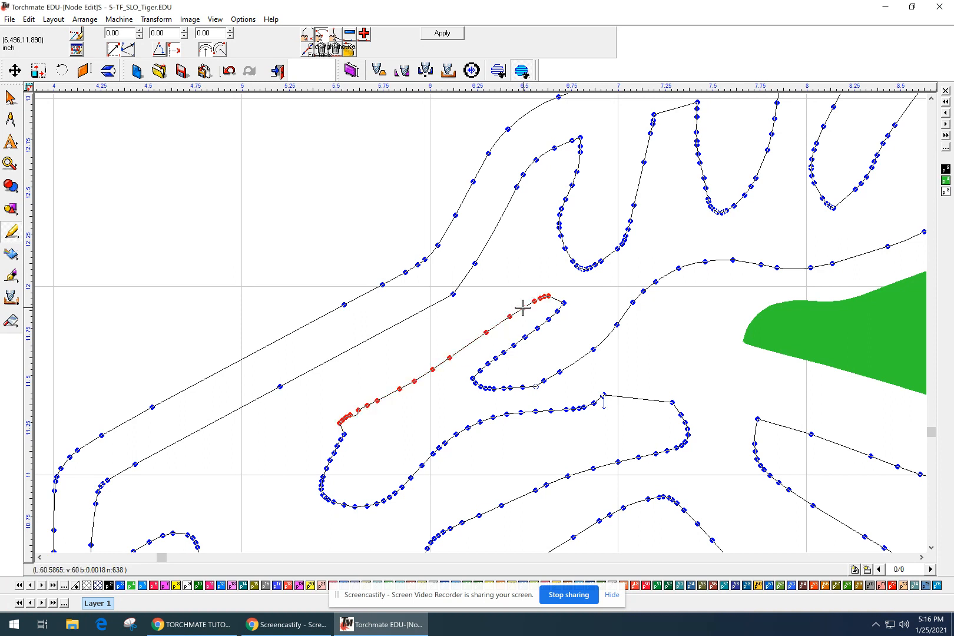
pyautogui.scroll(-1, 523, 307)
pyautogui.scroll(-1, 548, 348)
pyautogui.scroll(-1, 517, 446)
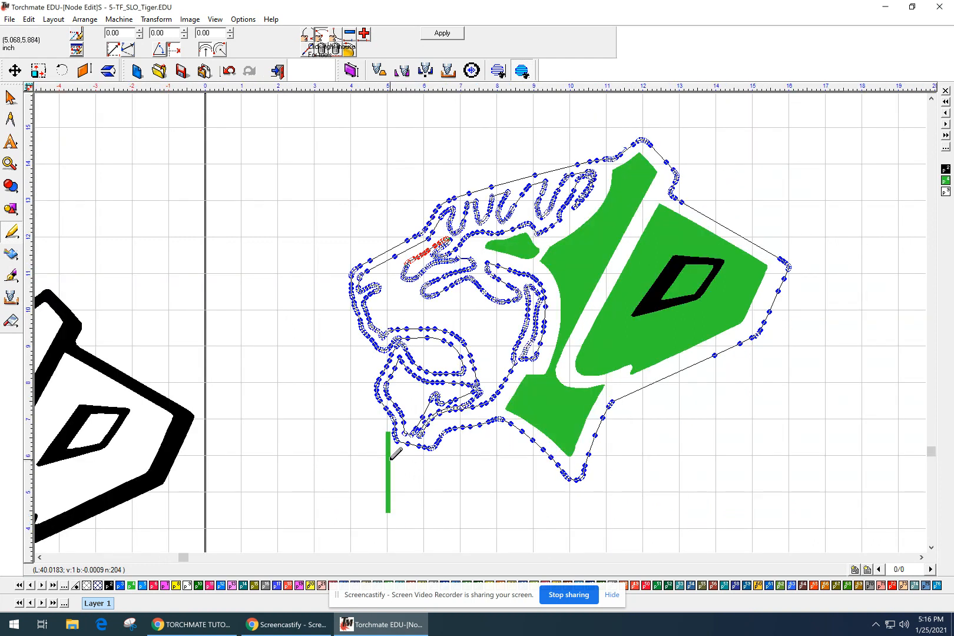
pyautogui.scroll(1, 396, 453)
pyautogui.scroll(-1, 487, 285)
pyautogui.scroll(-1, 551, 176)
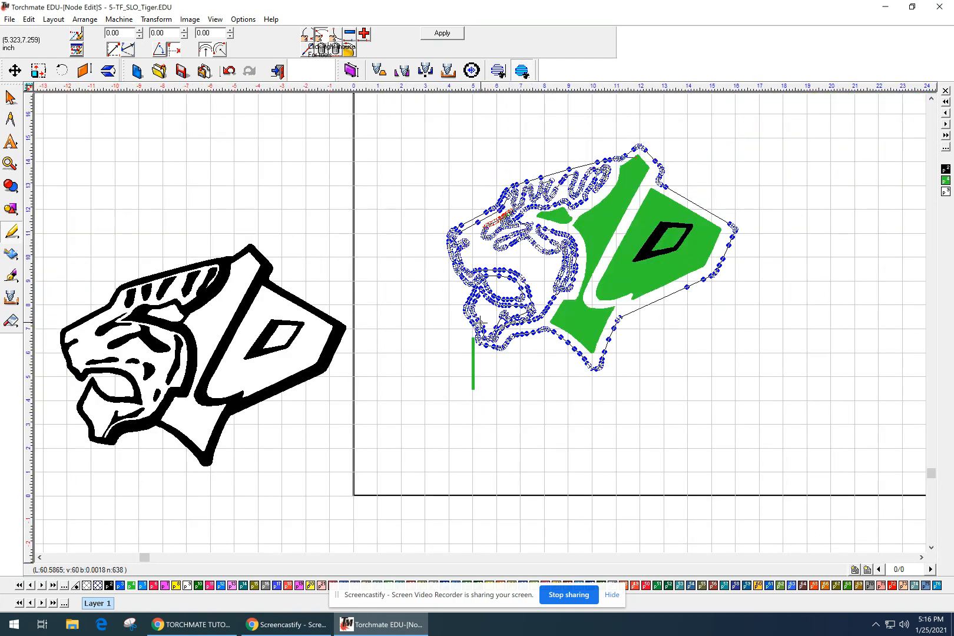
pyautogui.scroll(1, 510, 212)
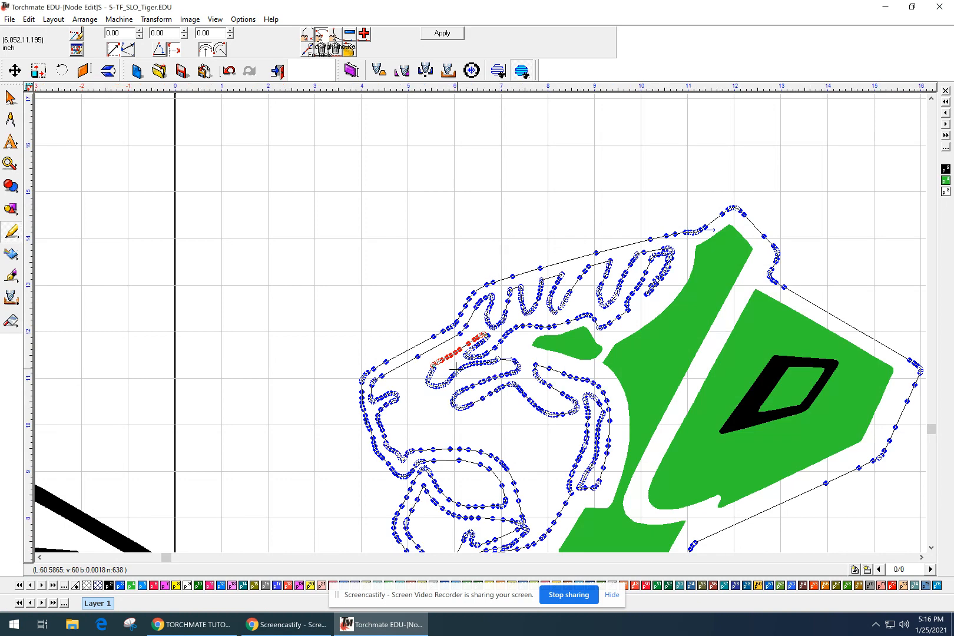
pyautogui.scroll(1, 459, 367)
pyautogui.scroll(1, 486, 318)
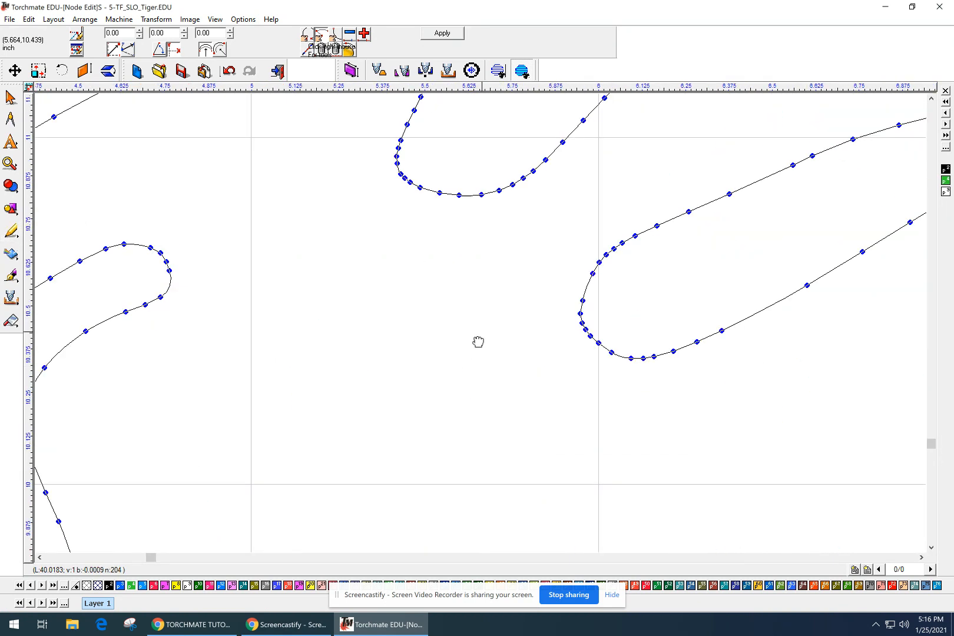
pyautogui.scroll(1, 481, 334)
pyautogui.moveTo(331, 571); pyautogui.dragTo(241, 635, button='middle')
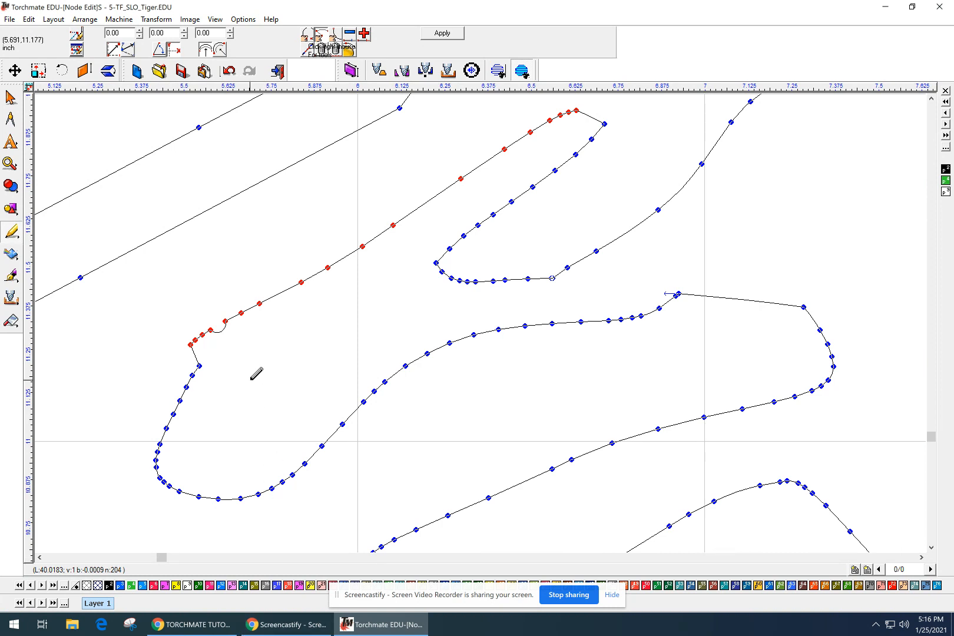
pyautogui.click(454, 34)
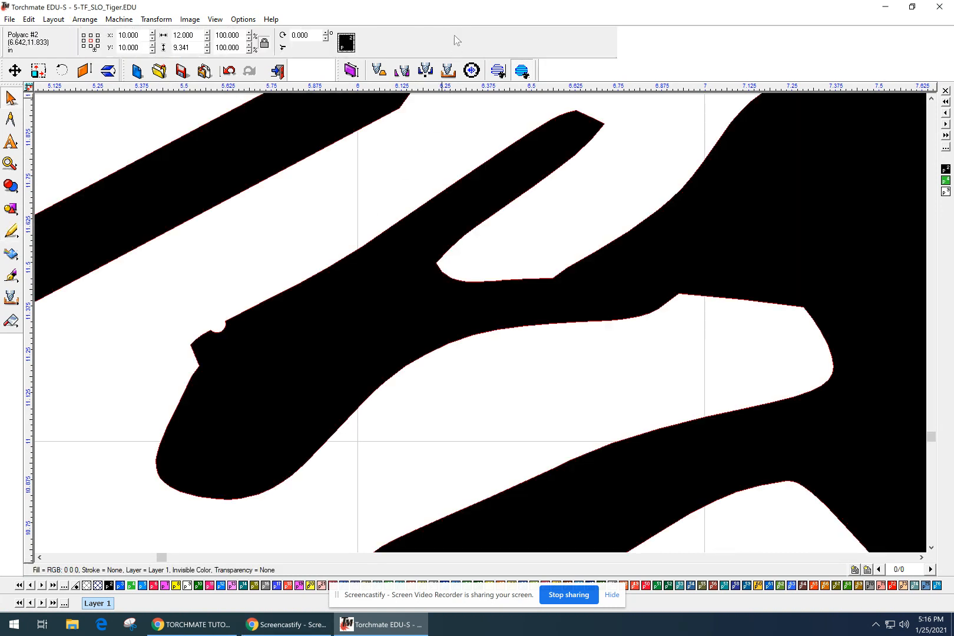
# Reopen node editing and delete the nodes around the small notch and lower corner.
pyautogui.doubleClick(347, 277)
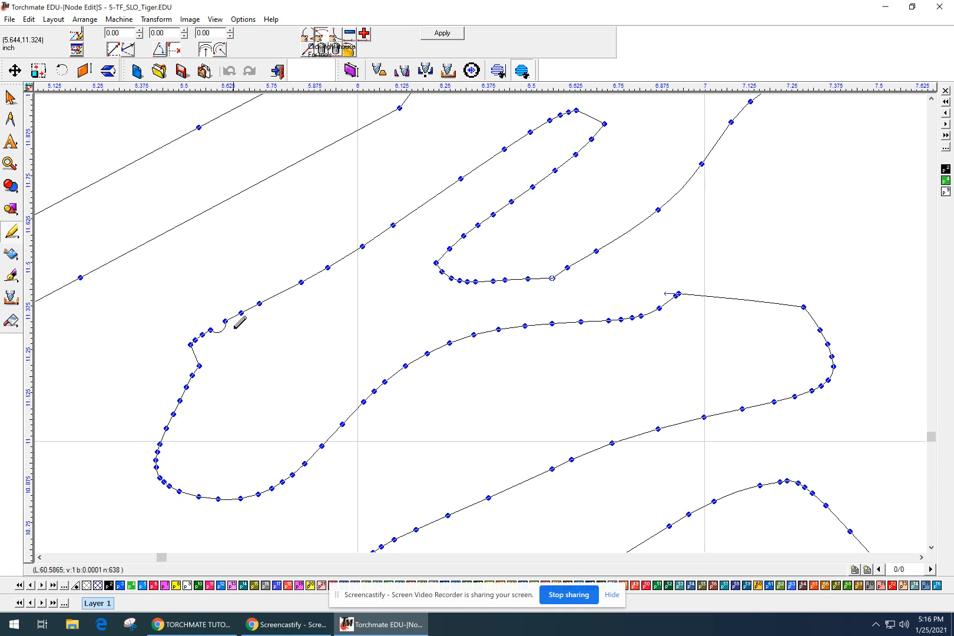
pyautogui.moveTo(236, 297); pyautogui.dragTo(208, 342)
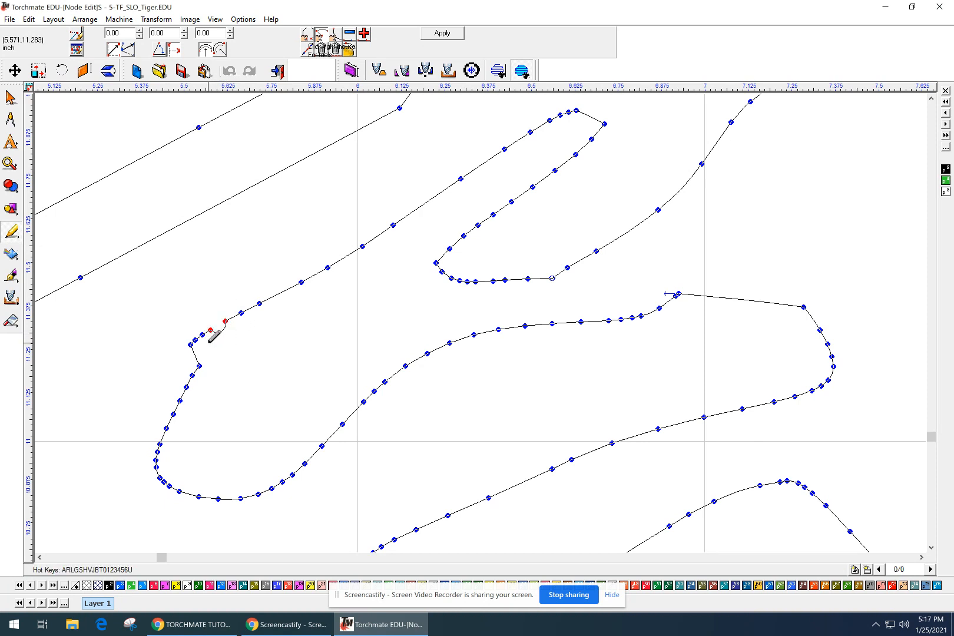
pyautogui.press('Delete')
pyautogui.moveTo(208, 353); pyautogui.dragTo(178, 405)
pyautogui.press('Delete')
# Add nodes to reshape the corner, remove the leftover node, and apply the edits.
pyautogui.click(189, 346)
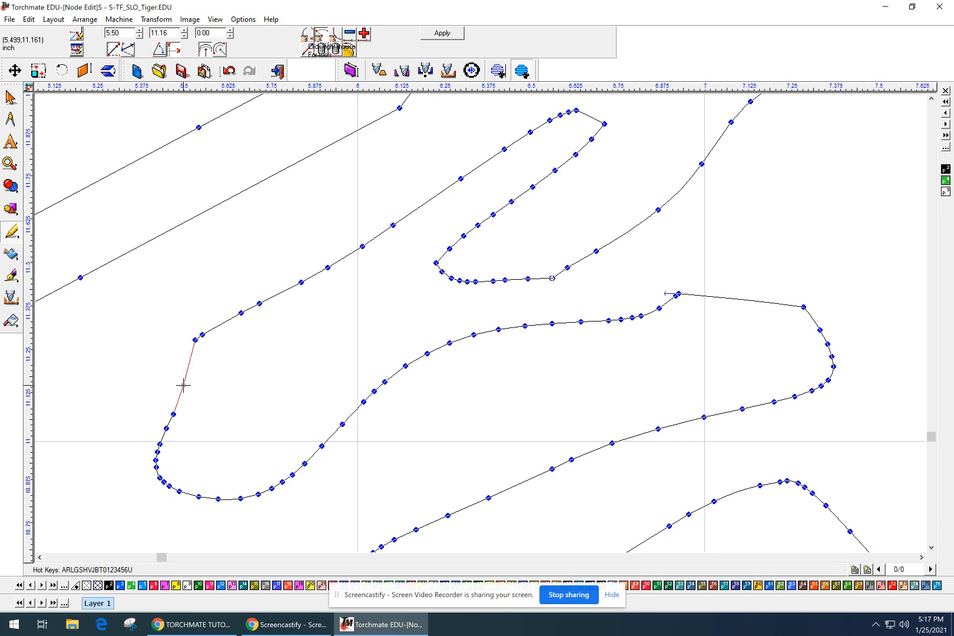
pyautogui.click(182, 384)
pyautogui.click(198, 353)
pyautogui.click(202, 335)
pyautogui.press('Delete')
pyautogui.click(218, 331)
pyautogui.click(218, 331)
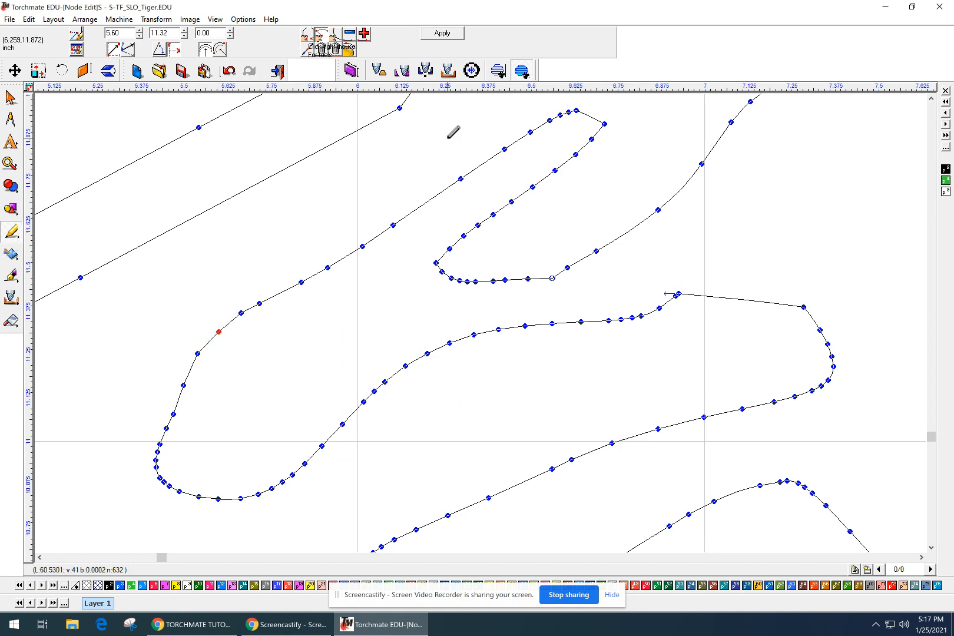
pyautogui.click(443, 33)
pyautogui.scroll(-3, 353, 320)
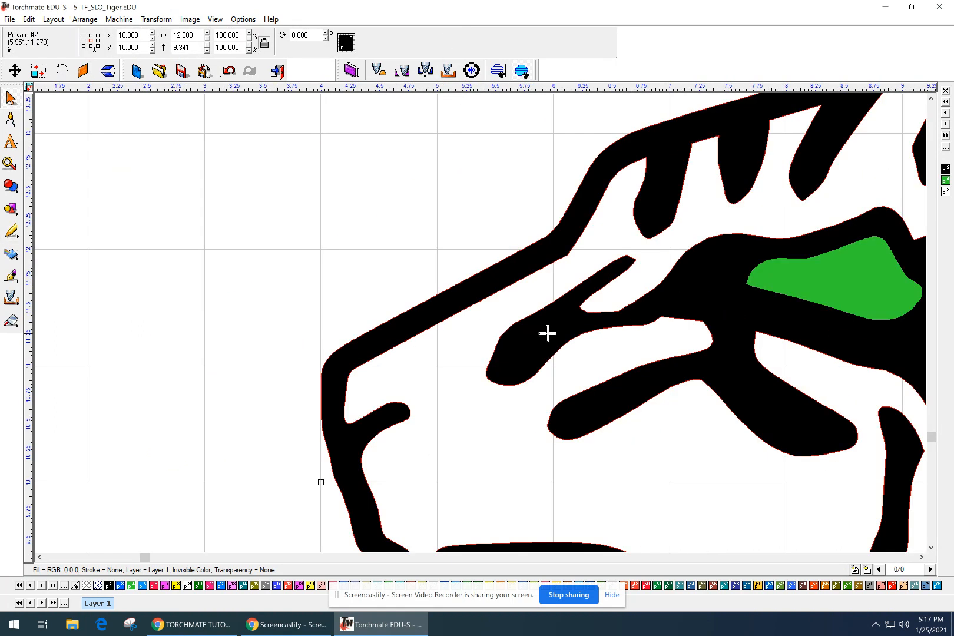
# Remove the stripe's tip node with Delete Point so the end rounds off, then apply.
pyautogui.moveTo(547, 334); pyautogui.dragTo(373, 315, button='middle')
pyautogui.scroll(2, 462, 252)
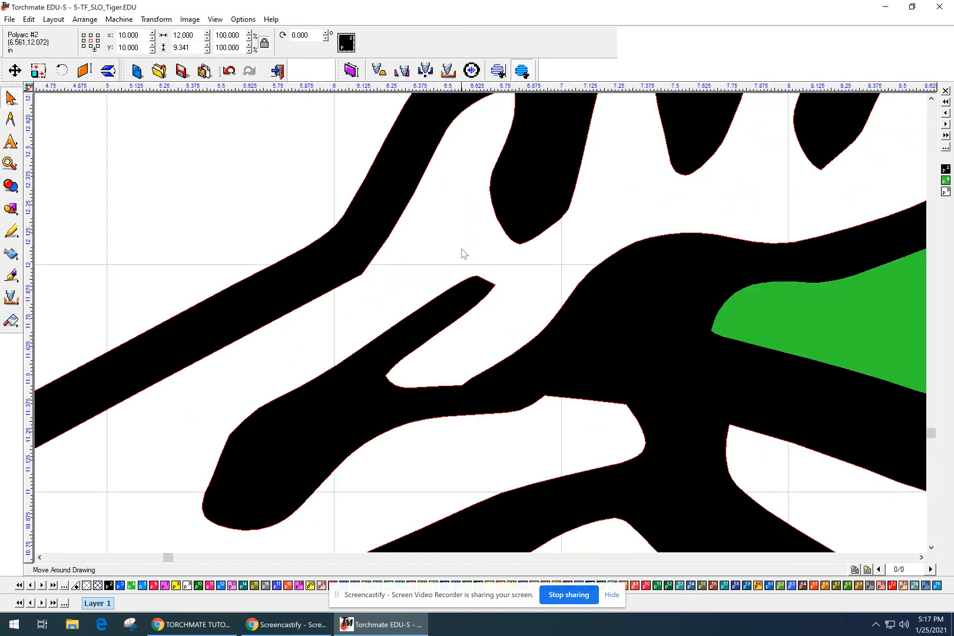
pyautogui.doubleClick(461, 298)
pyautogui.scroll(2, 486, 285)
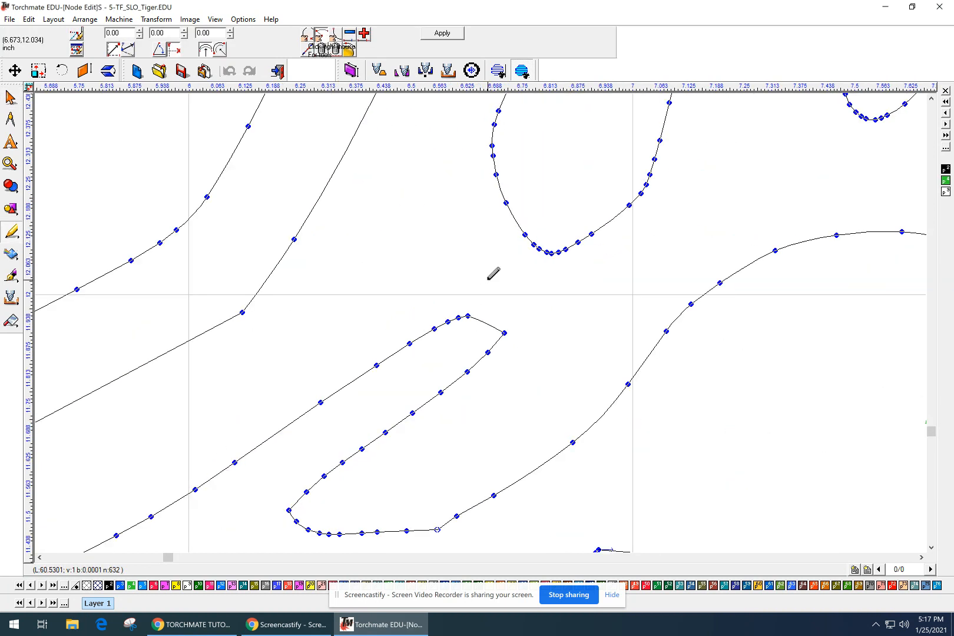
pyautogui.click(490, 327)
pyautogui.moveTo(505, 333)
pyautogui.mouseDown()
pyautogui.moveTo(511, 325)
pyautogui.moveTo(501, 336)
pyautogui.mouseUp()
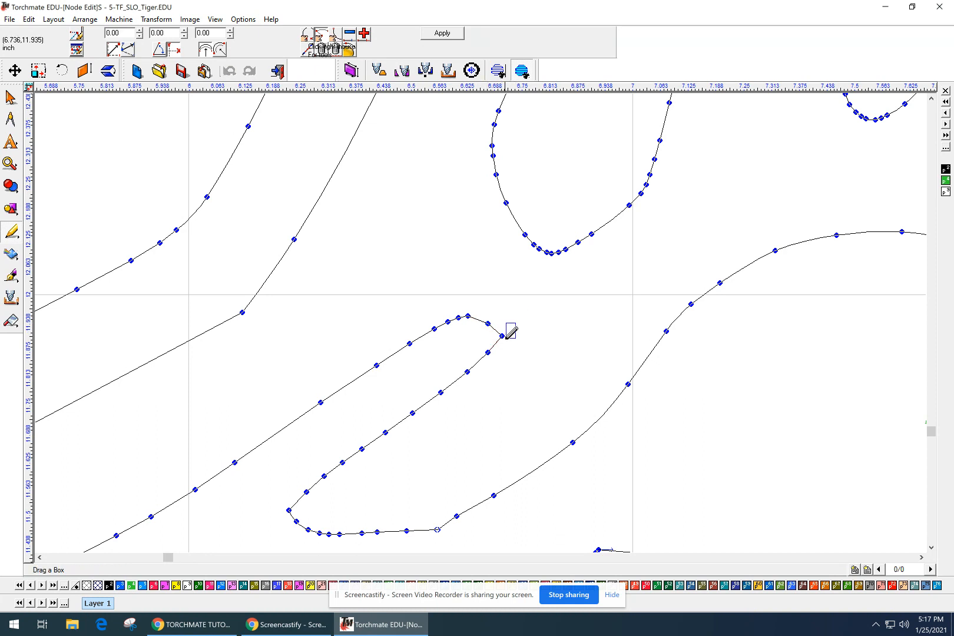
pyautogui.rightClick(504, 338)
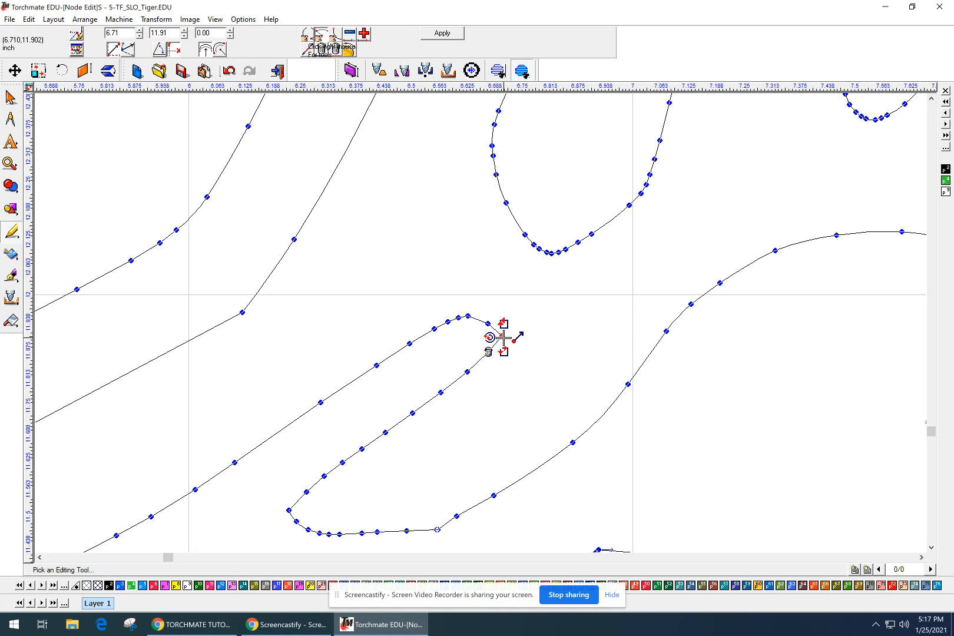
pyautogui.click(488, 353)
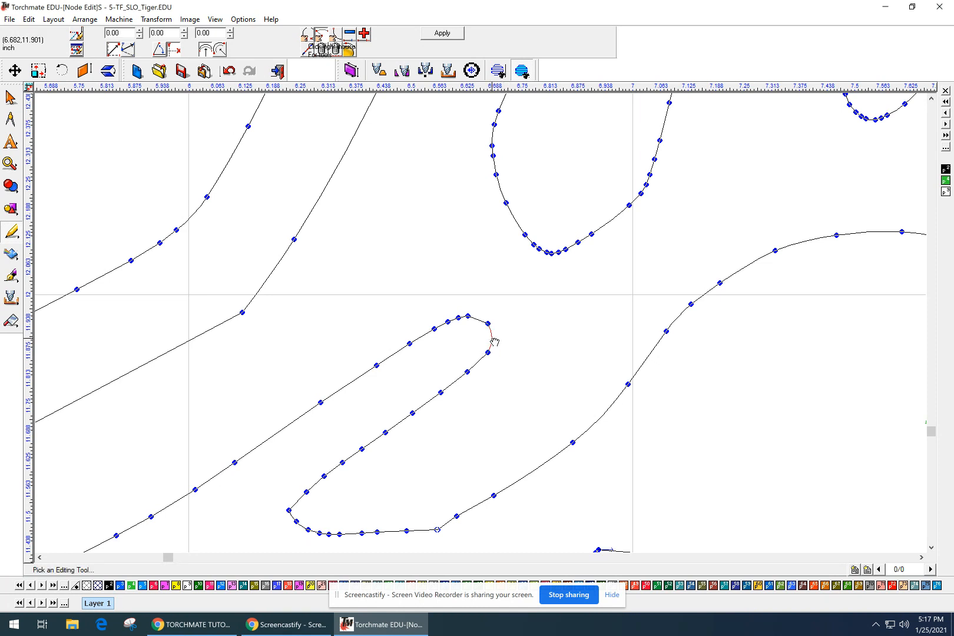
pyautogui.click(442, 36)
pyautogui.scroll(-5, 547, 367)
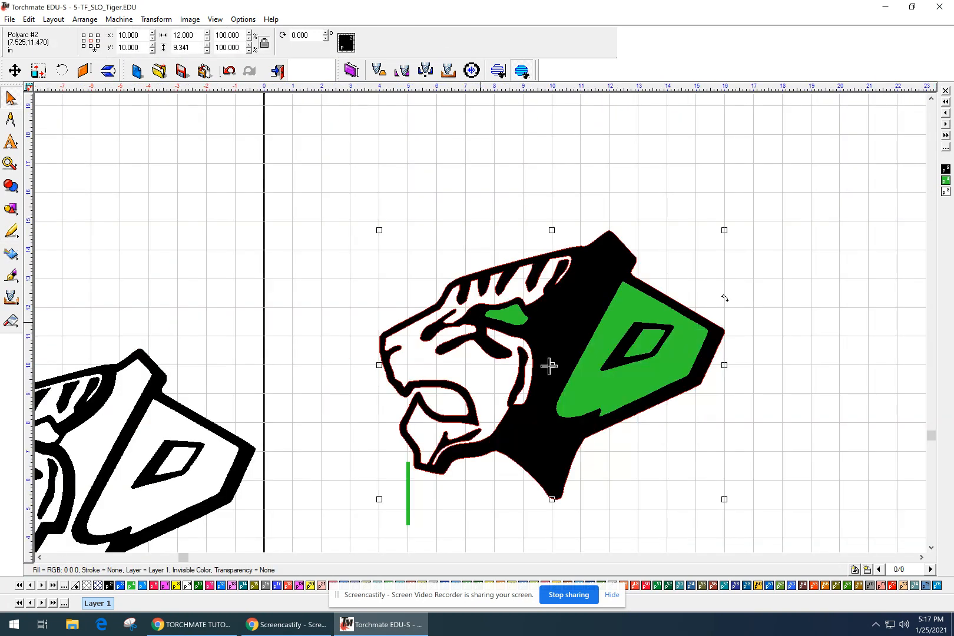
# Move the green bar left to the lower-left corner, clear of the tiger.
pyautogui.moveTo(562, 384); pyautogui.dragTo(504, 407, button='middle')
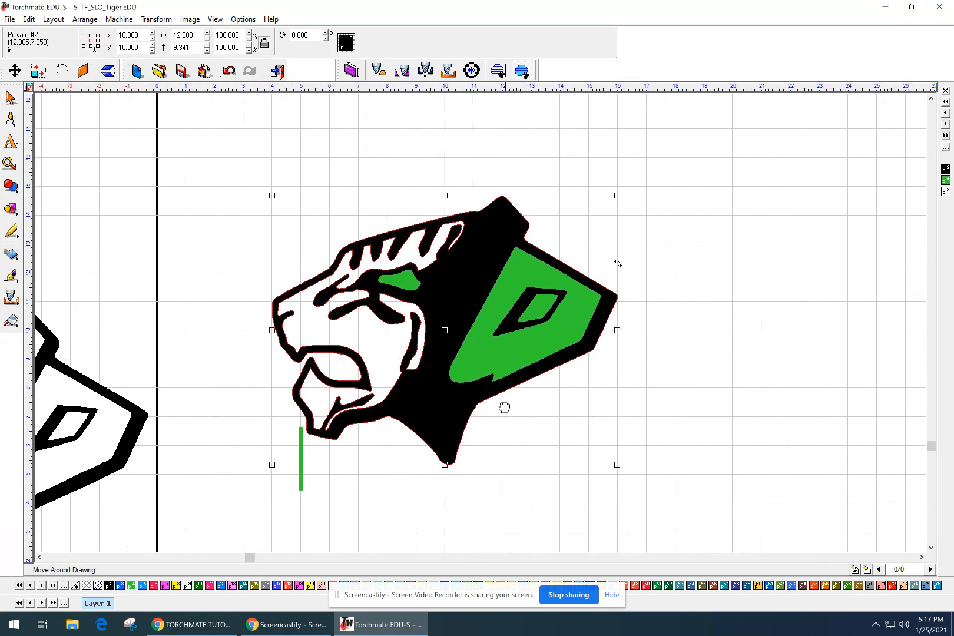
pyautogui.click(318, 462)
pyautogui.click(300, 465)
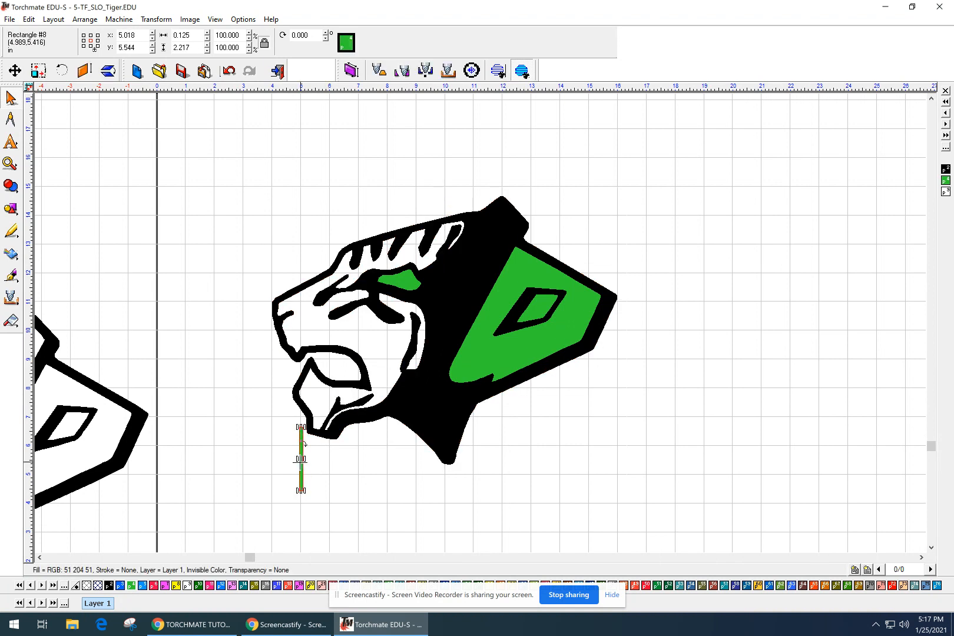
pyautogui.moveTo(301, 465); pyautogui.dragTo(250, 466)
pyautogui.click(329, 470)
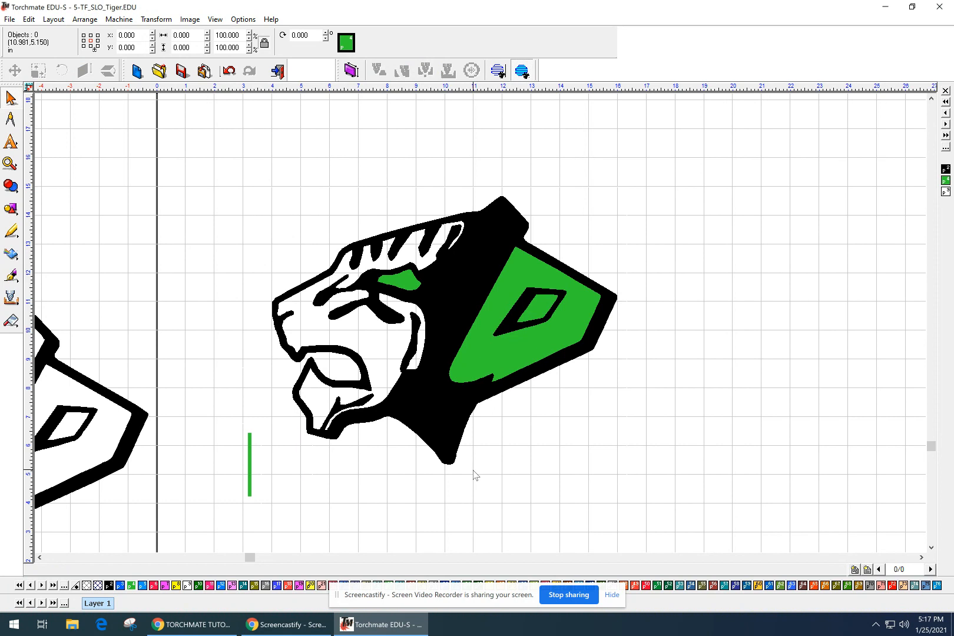
pyautogui.click(392, 315)
pyautogui.click(559, 398)
# Widen the green bar to 0.165 in and marquee-select all the tiger pieces.
pyautogui.moveTo(206, 140); pyautogui.dragTo(714, 474)
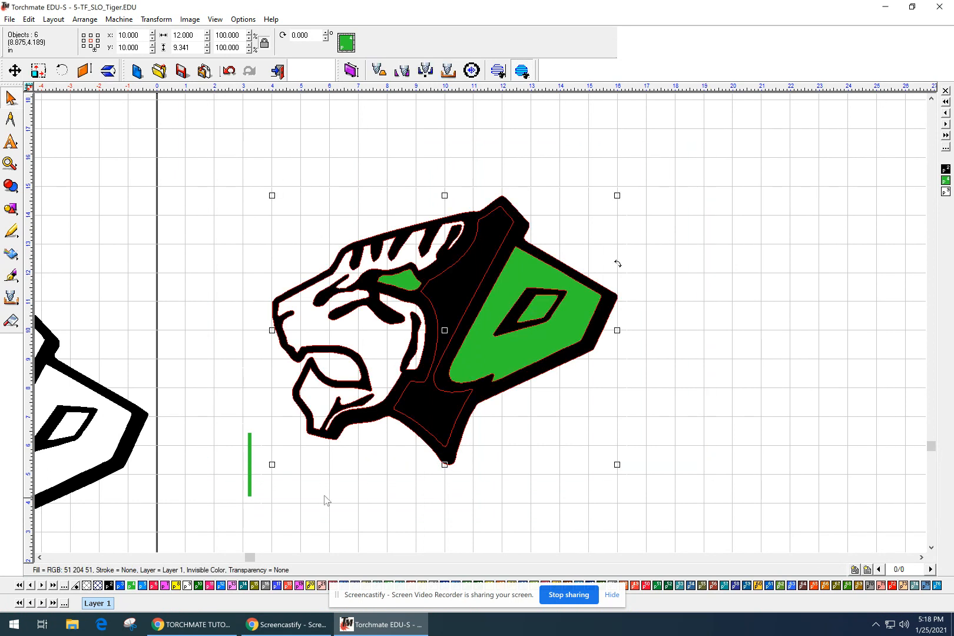
pyautogui.click(251, 464)
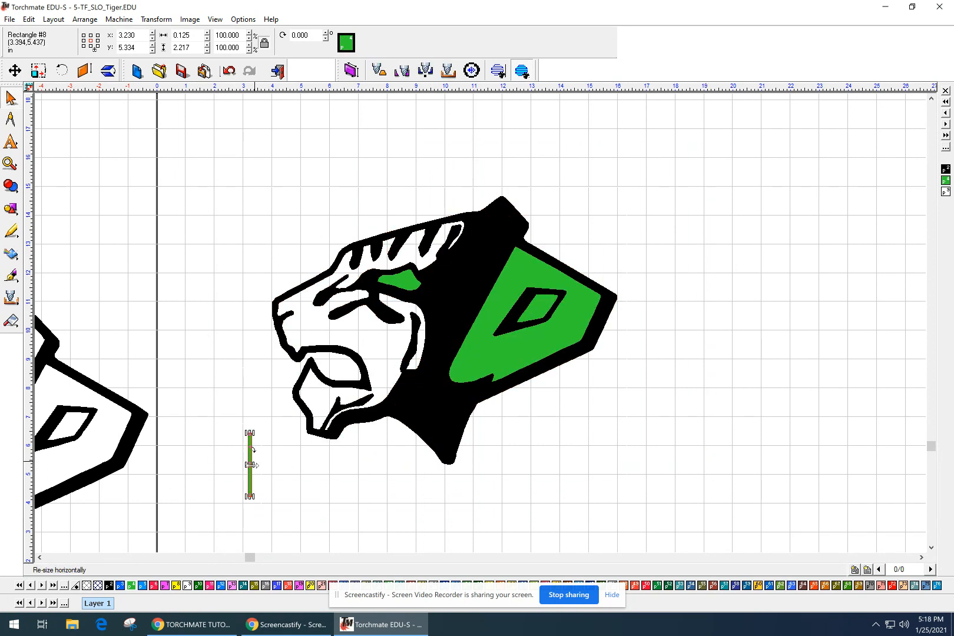
pyautogui.moveTo(251, 464); pyautogui.dragTo(171, 537)
pyautogui.click(279, 268)
pyautogui.moveTo(234, 164); pyautogui.dragTo(646, 494)
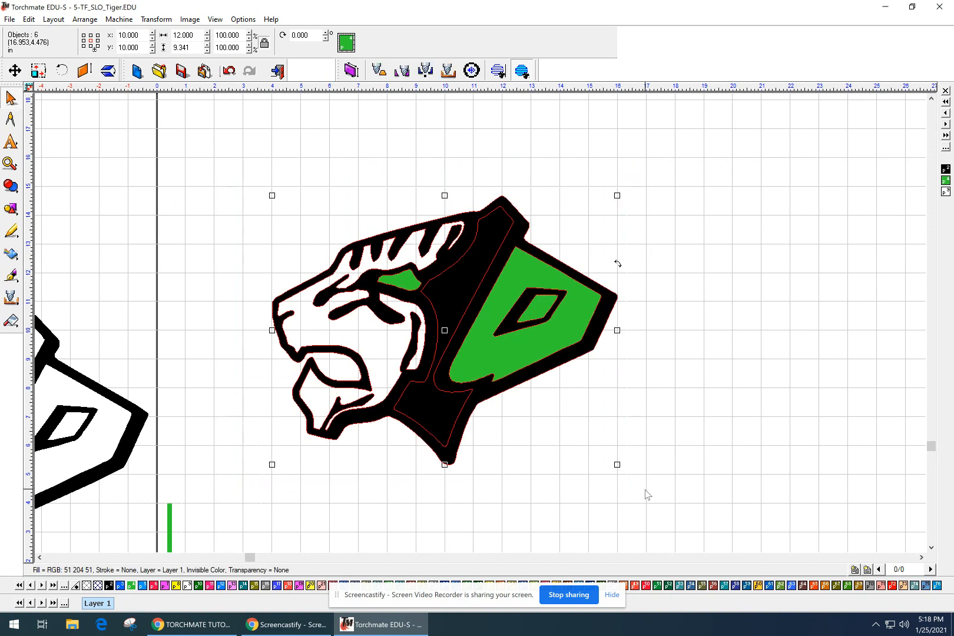
# Weld the selected tiger pieces with Arrange > Make Path, then select the new Polygon #3.
pyautogui.click(30, 19)
pyautogui.click(53, 19)
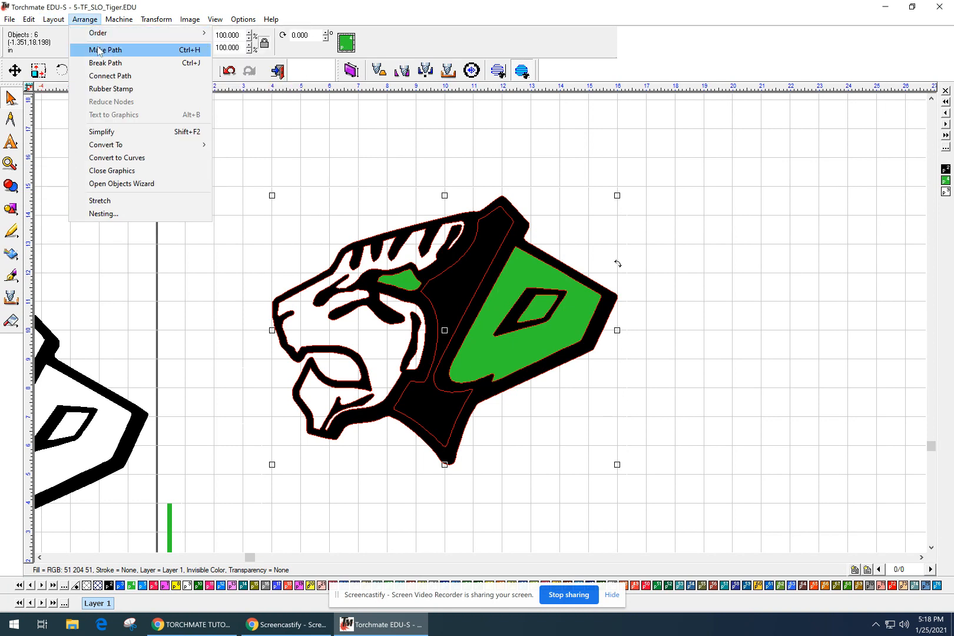
pyautogui.click(99, 48)
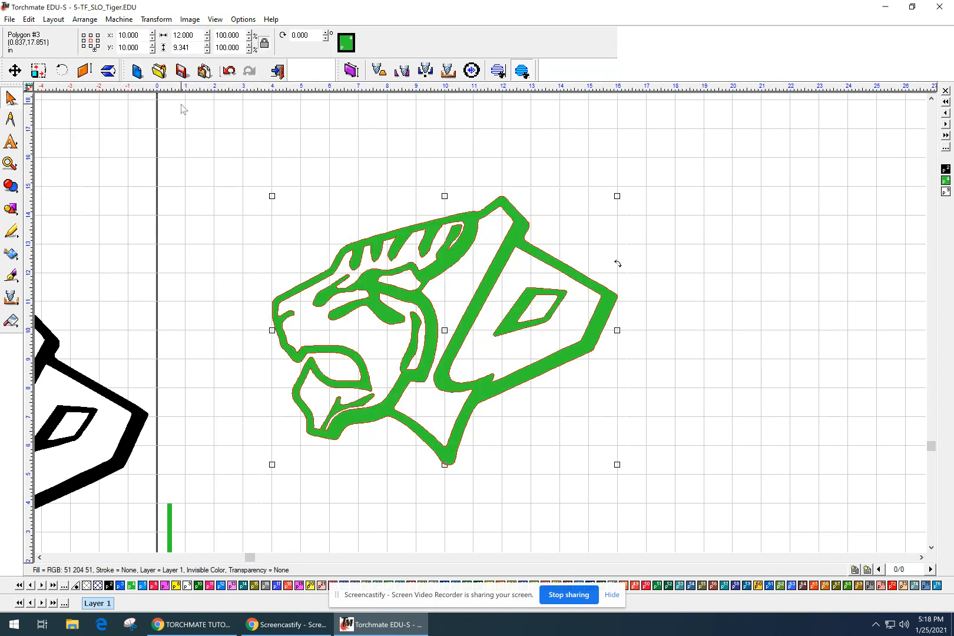
pyautogui.click(252, 166)
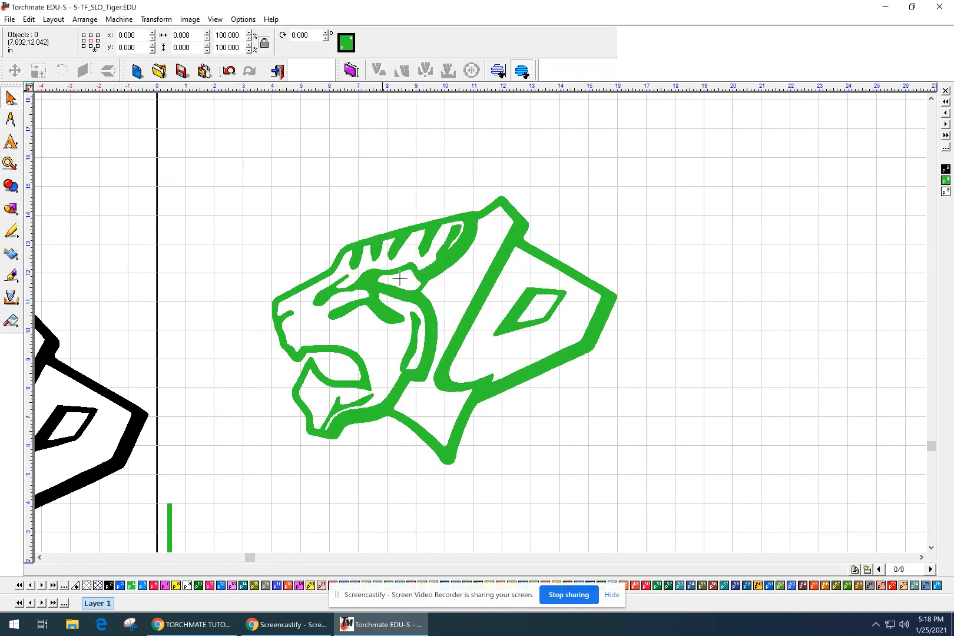
pyautogui.click(426, 275)
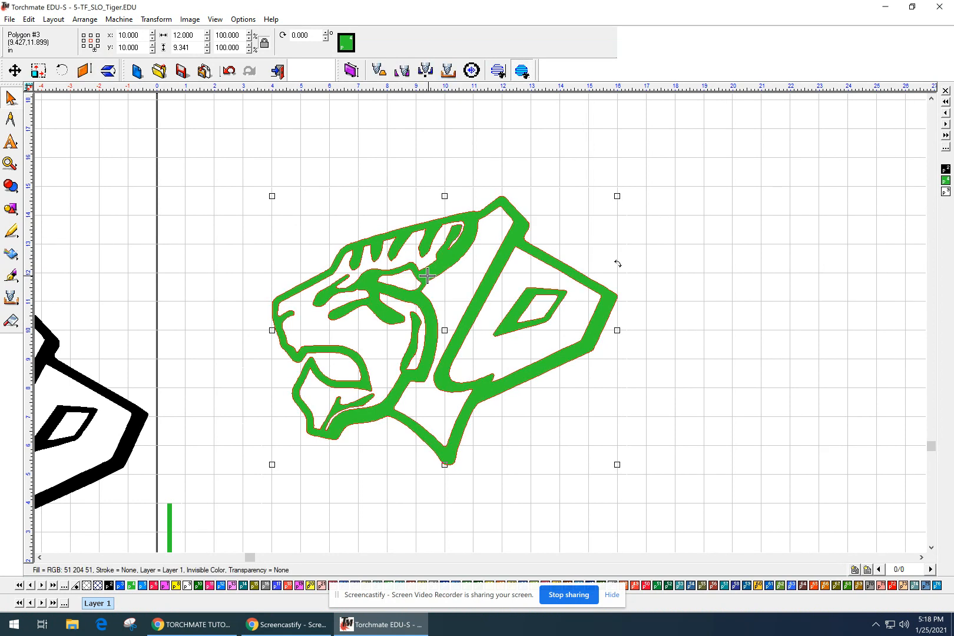
# Fill the welded tiger path with the black swatch and deselect it.
pyautogui.click(109, 586)
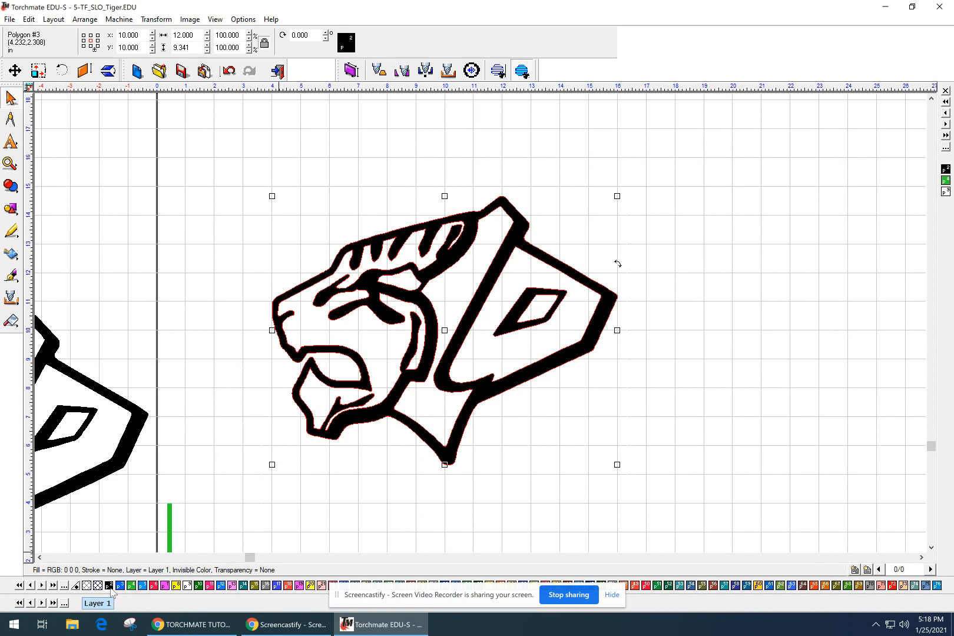
pyautogui.click(325, 520)
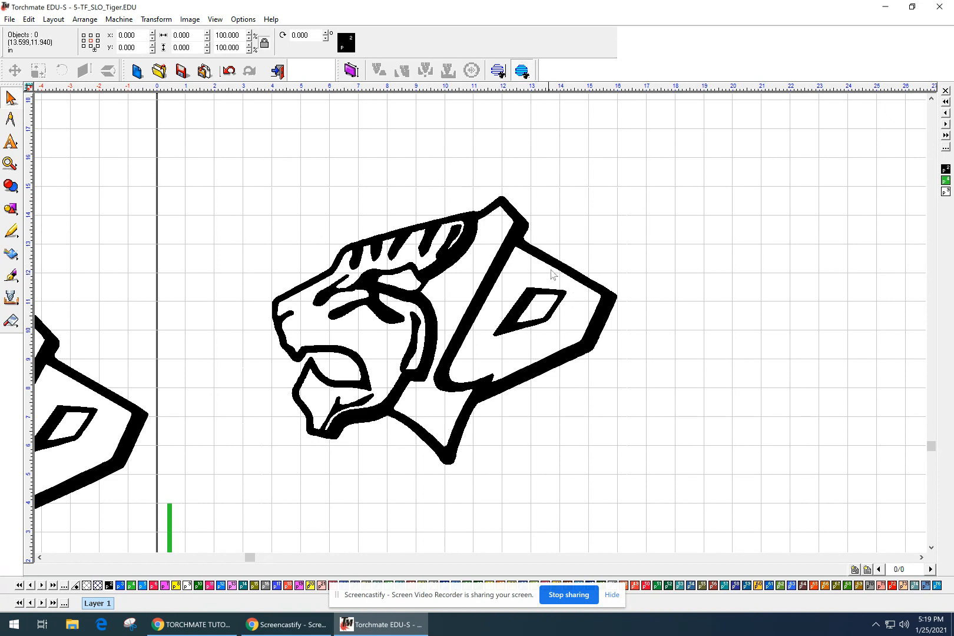
# Move the green bar below the eye diamond and set its width to 0.323 in.
pyautogui.click(170, 533)
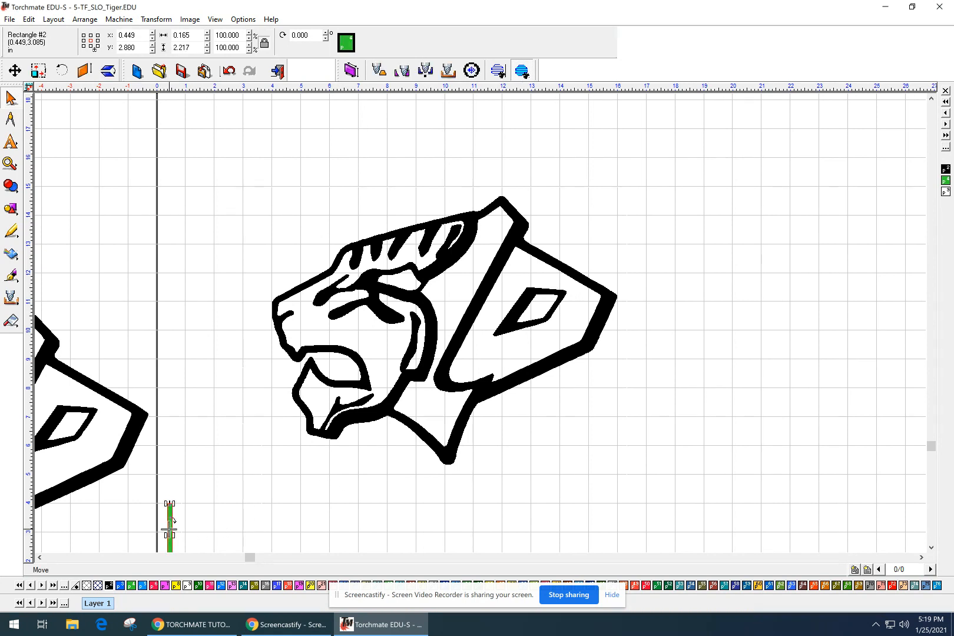
pyautogui.moveTo(170, 533); pyautogui.dragTo(525, 435)
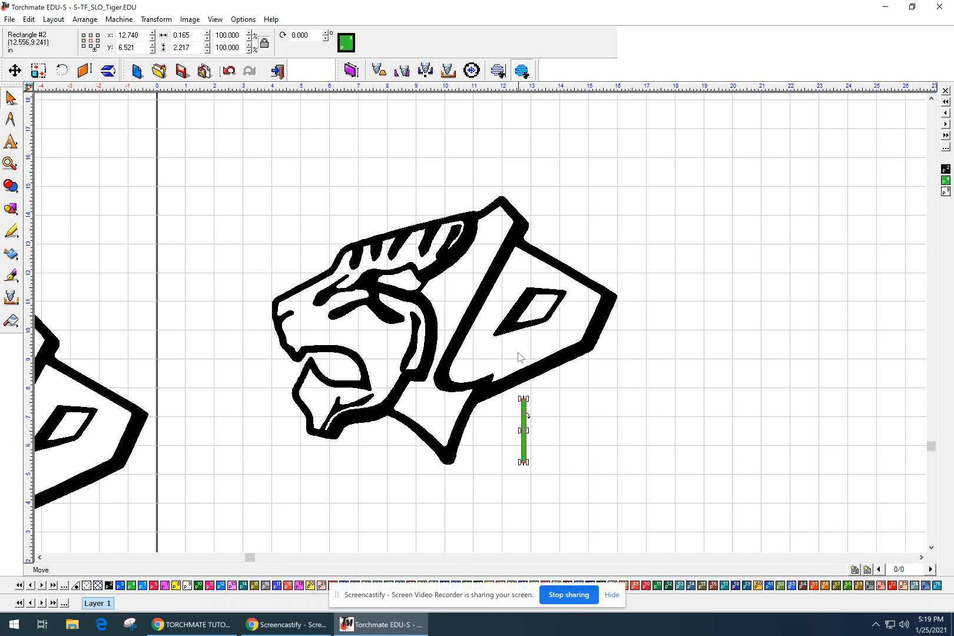
pyautogui.scroll(1, 535, 410)
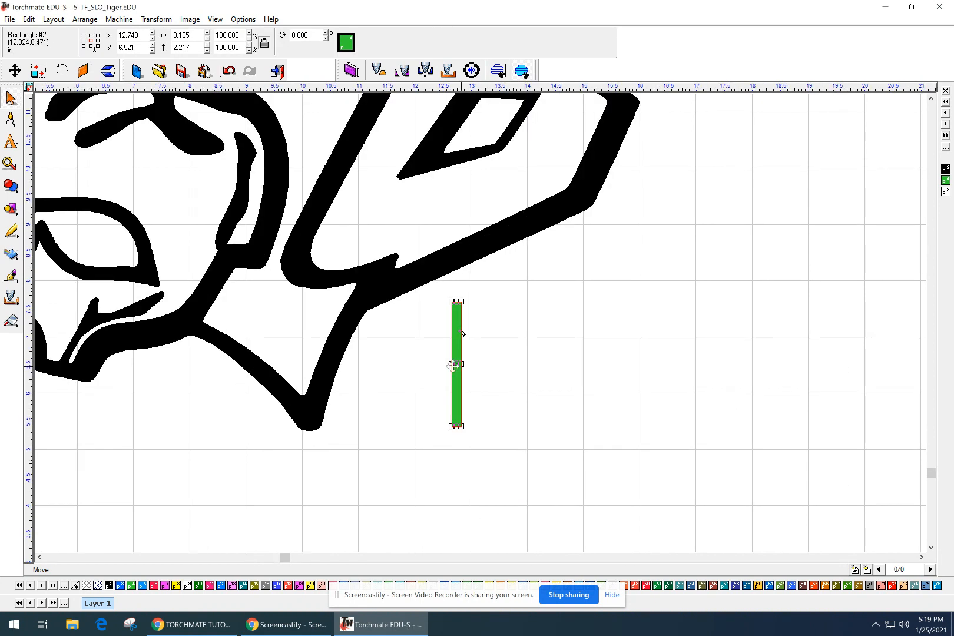
pyautogui.moveTo(461, 364); pyautogui.dragTo(477, 368)
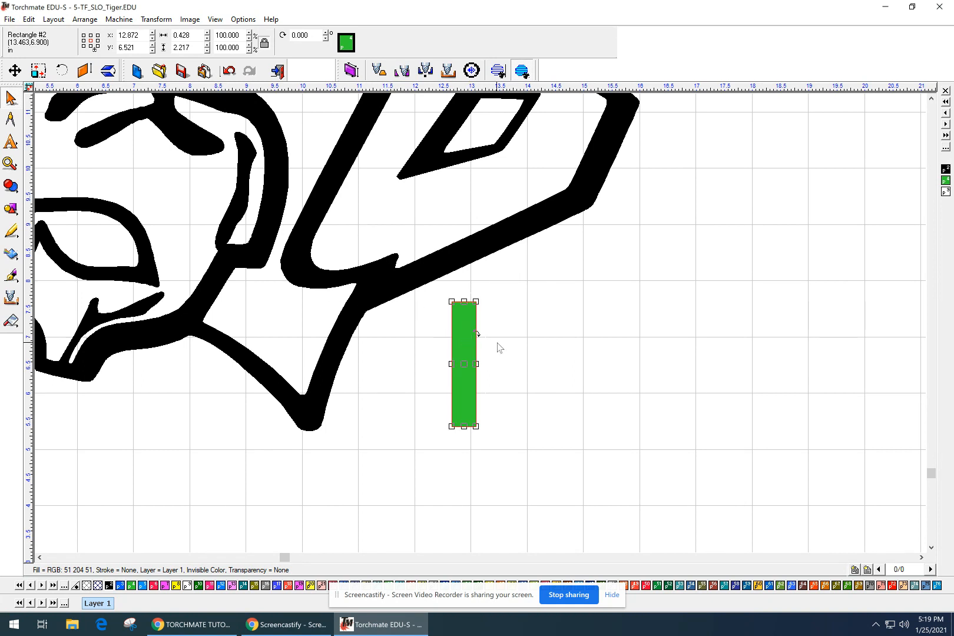
pyautogui.moveTo(476, 365); pyautogui.dragTo(470, 369)
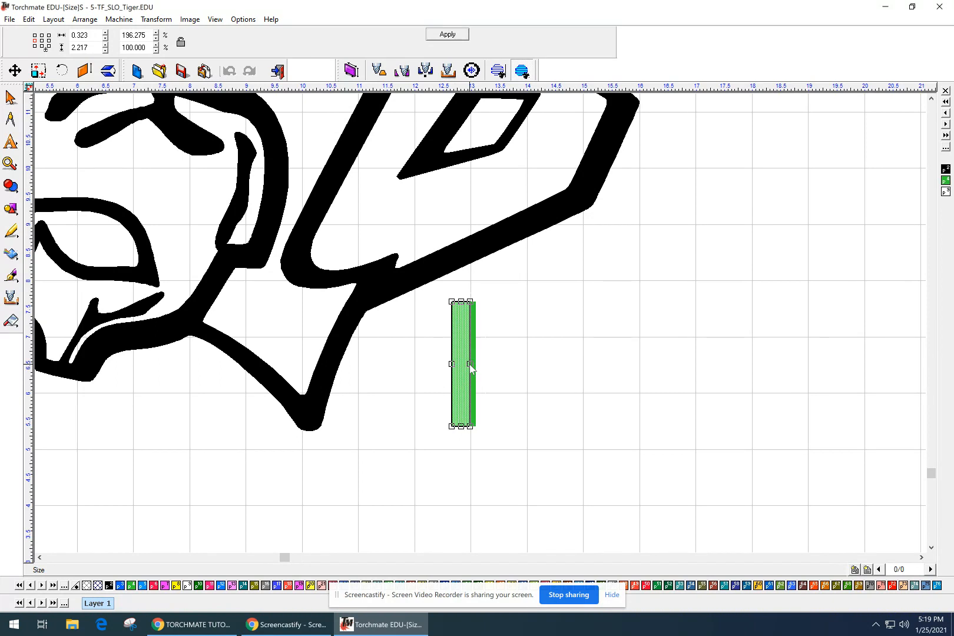
pyautogui.moveTo(469, 364); pyautogui.dragTo(470, 364)
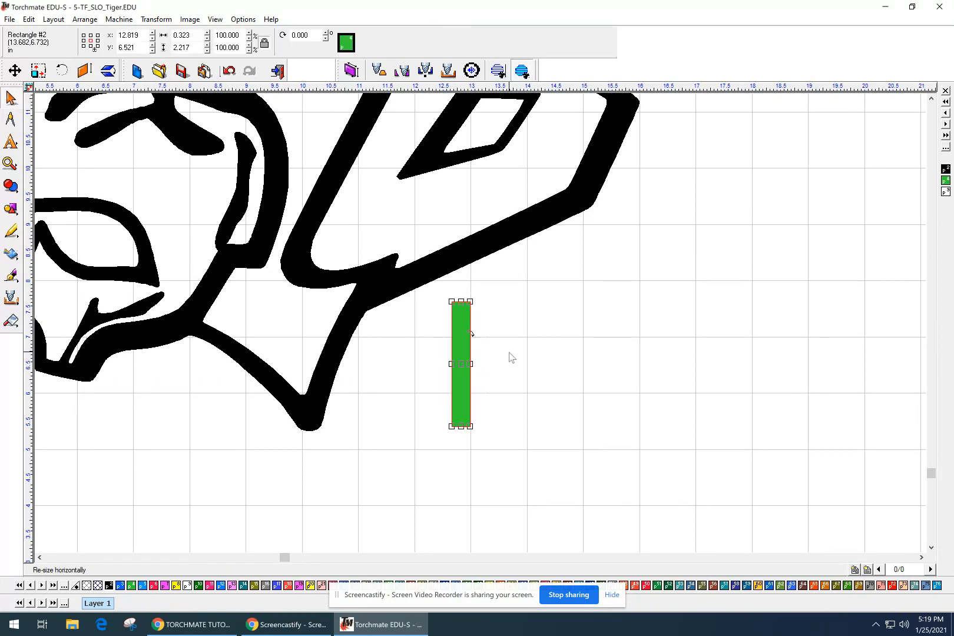
# Reposition the bar so it bridges the black outline and the eye diamond.
pyautogui.scroll(-1, 509, 352)
pyautogui.moveTo(518, 311); pyautogui.dragTo(511, 383, button='middle')
pyautogui.scroll(1, 474, 402)
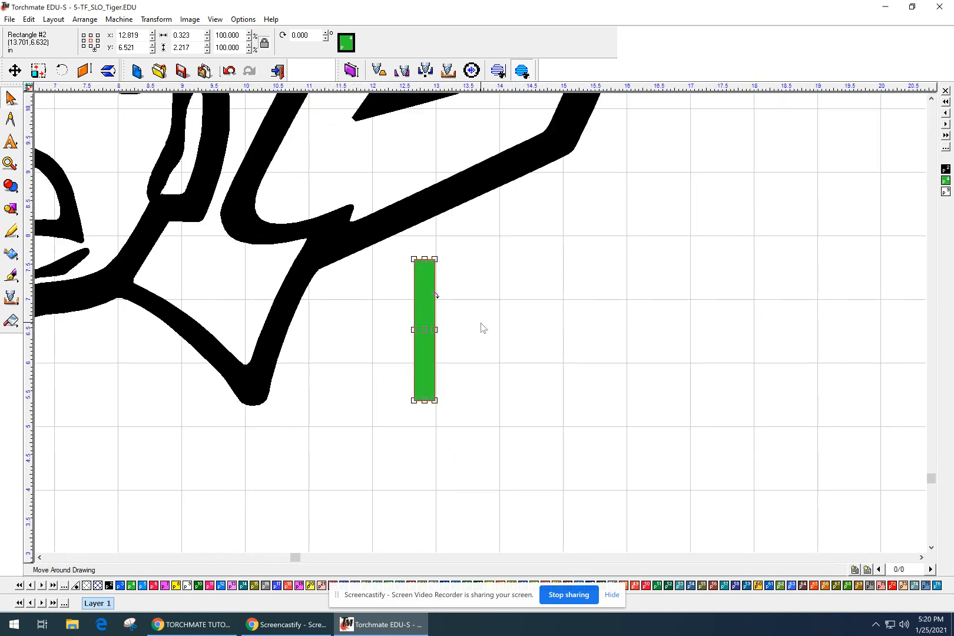
pyautogui.moveTo(424, 330); pyautogui.dragTo(413, 175)
pyautogui.moveTo(445, 185); pyautogui.dragTo(450, 313, button='middle')
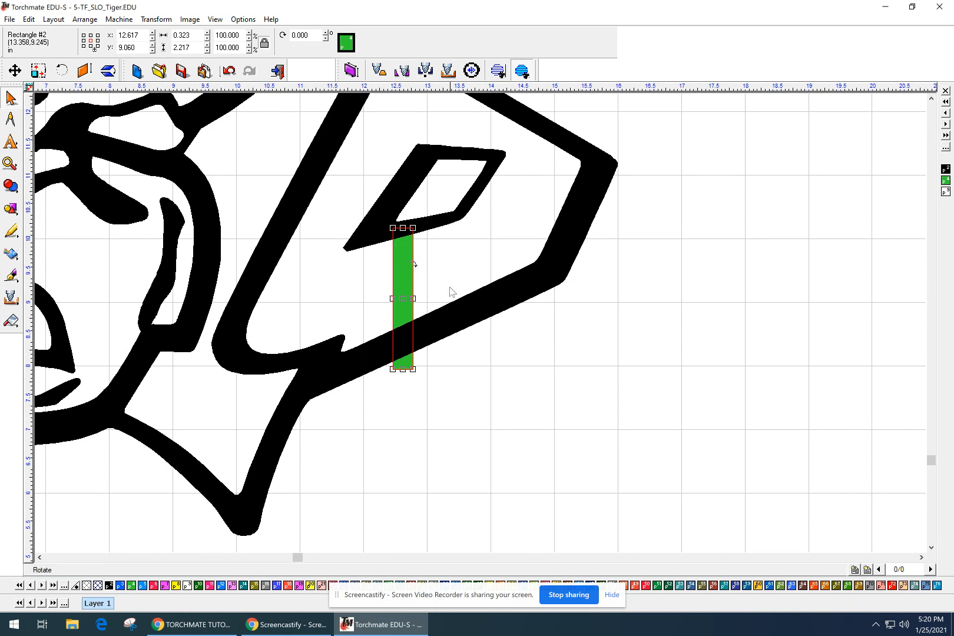
# Tilt the green bar to match the diamond's angle and nudge it up slightly.
pyautogui.scroll(-2, 451, 292)
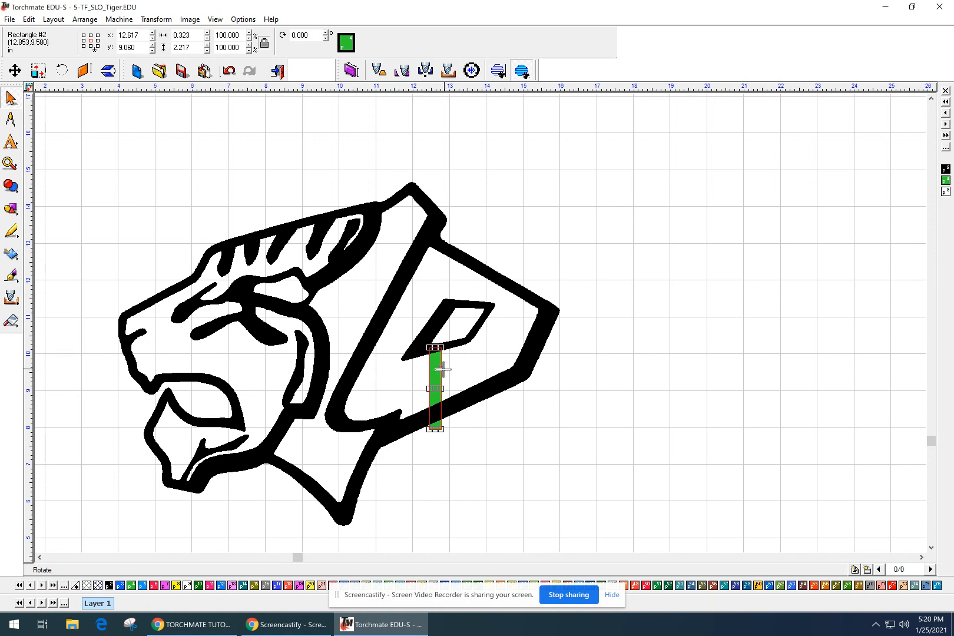
pyautogui.moveTo(444, 371); pyautogui.dragTo(452, 376)
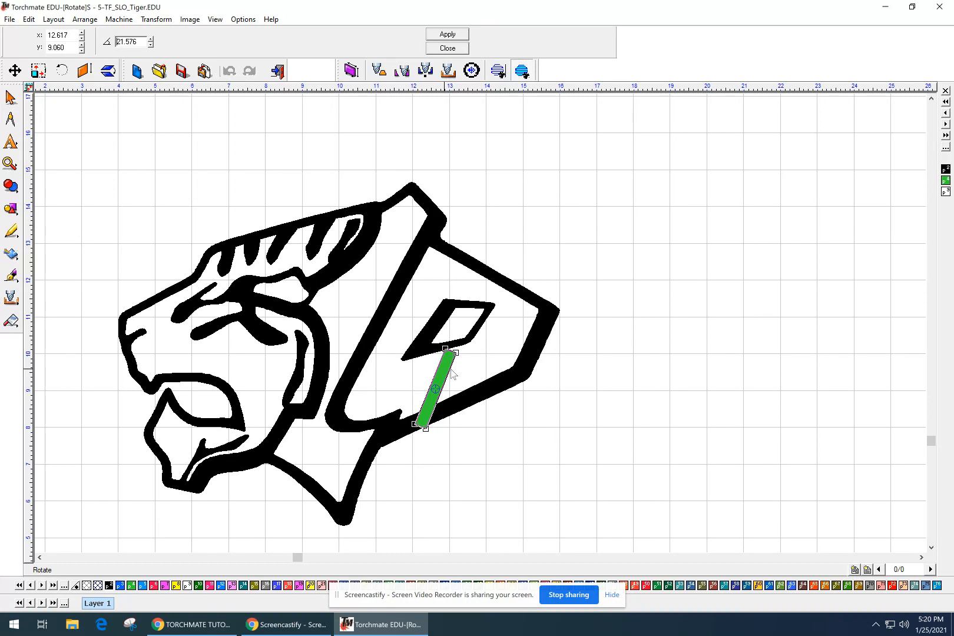
pyautogui.moveTo(450, 370); pyautogui.dragTo(451, 370)
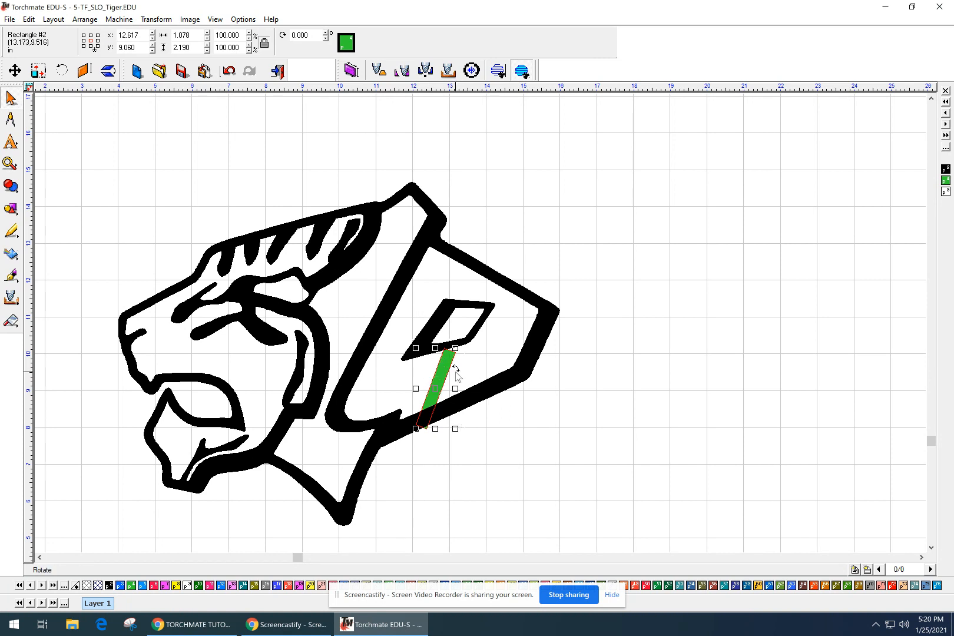
pyautogui.scroll(-1, 456, 372)
pyautogui.scroll(1, 480, 323)
pyautogui.click(529, 234)
pyautogui.moveTo(528, 227); pyautogui.dragTo(529, 224)
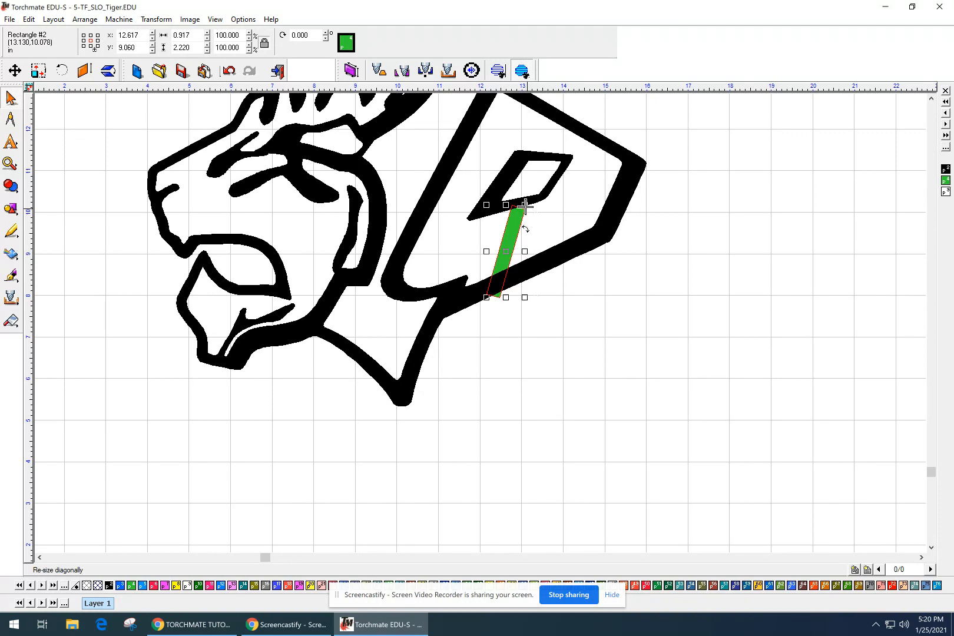
pyautogui.scroll(1, 530, 206)
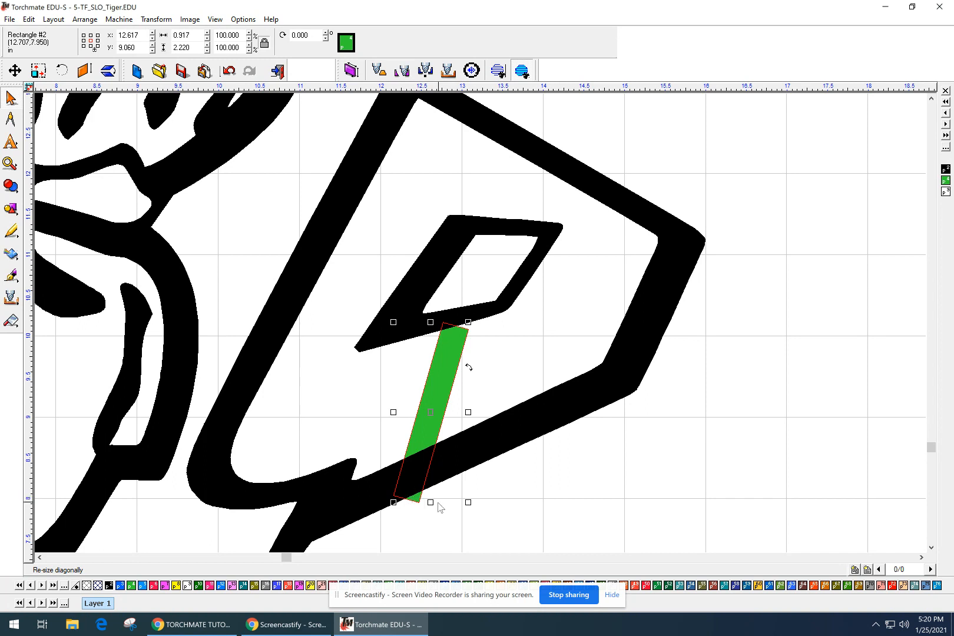
pyautogui.click(431, 413)
pyautogui.moveTo(431, 414); pyautogui.dragTo(430, 407)
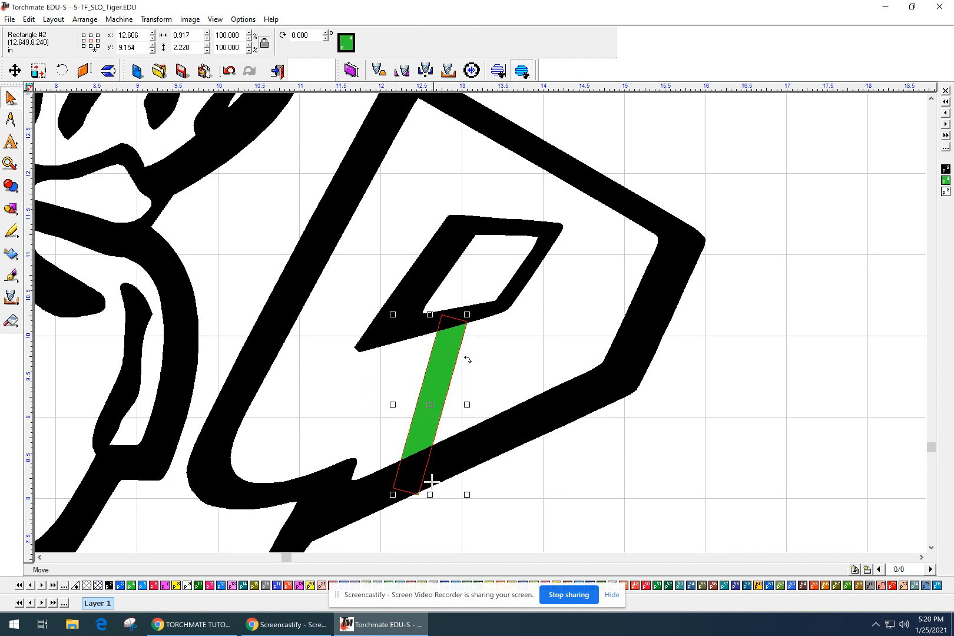
# Shorten the bridge bar to 2.115 in tall, spanning eye diamond to lower stroke.
pyautogui.click(513, 374)
pyautogui.click(457, 348)
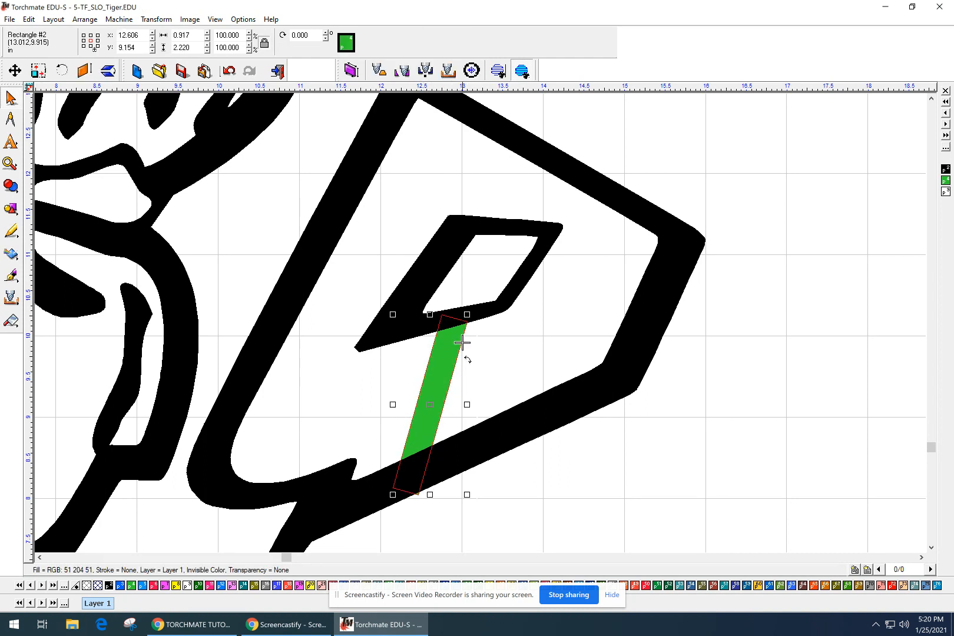
pyautogui.scroll(2, 415, 334)
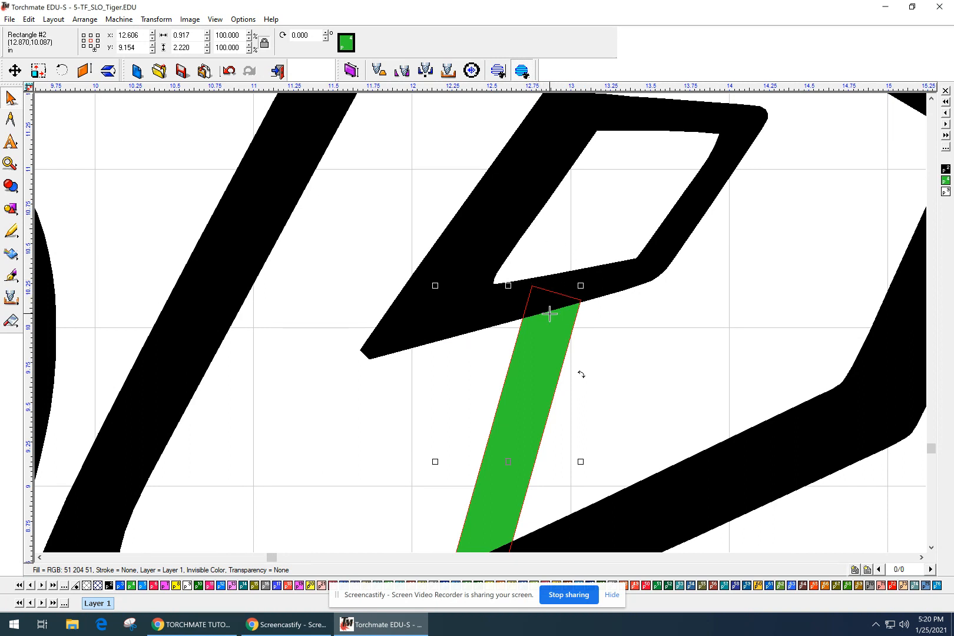
pyautogui.scroll(-2, 549, 314)
pyautogui.scroll(2, 426, 502)
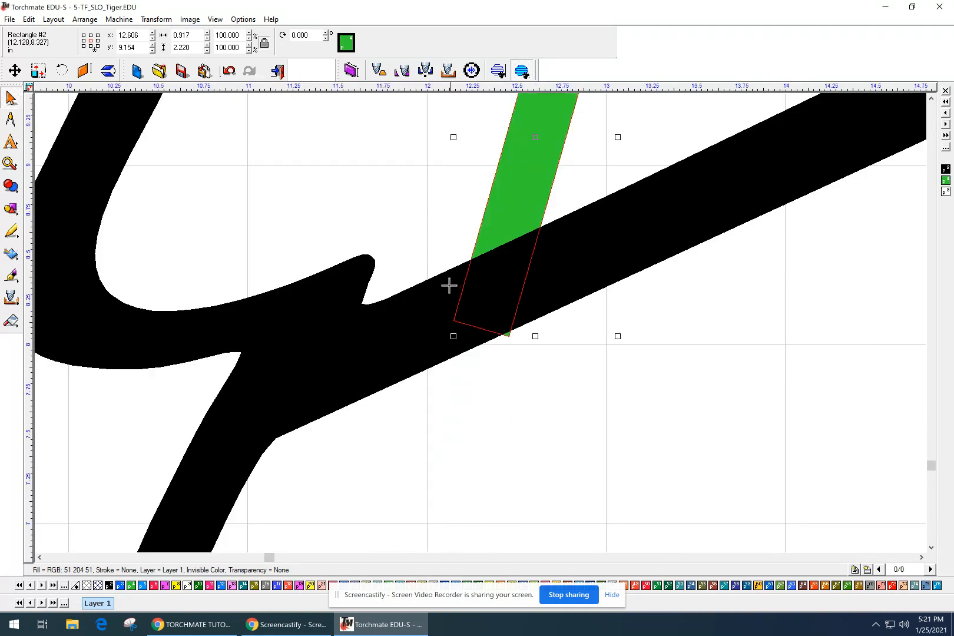
pyautogui.scroll(-2, 580, 244)
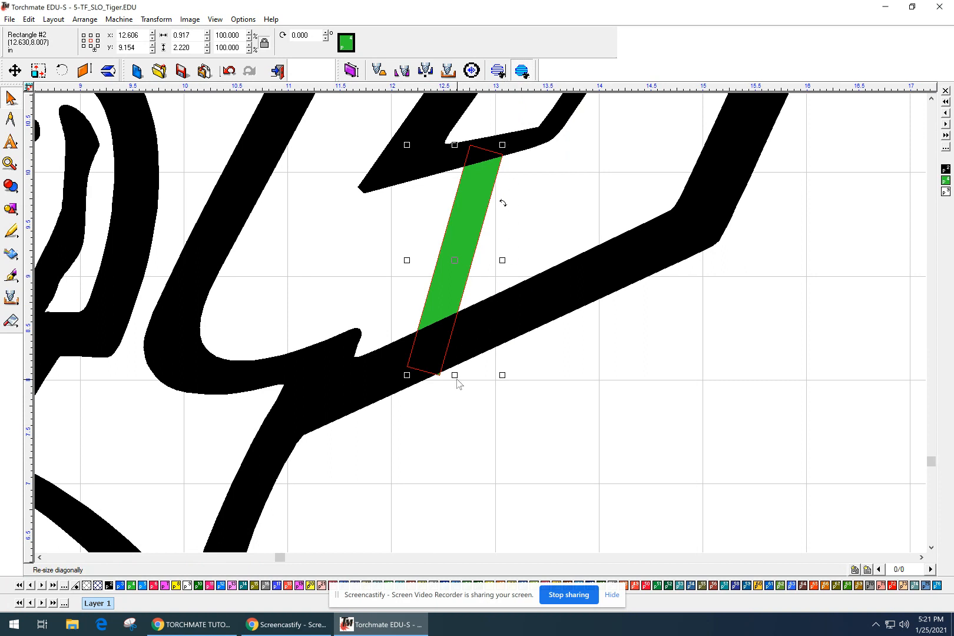
pyautogui.moveTo(454, 377); pyautogui.dragTo(453, 366)
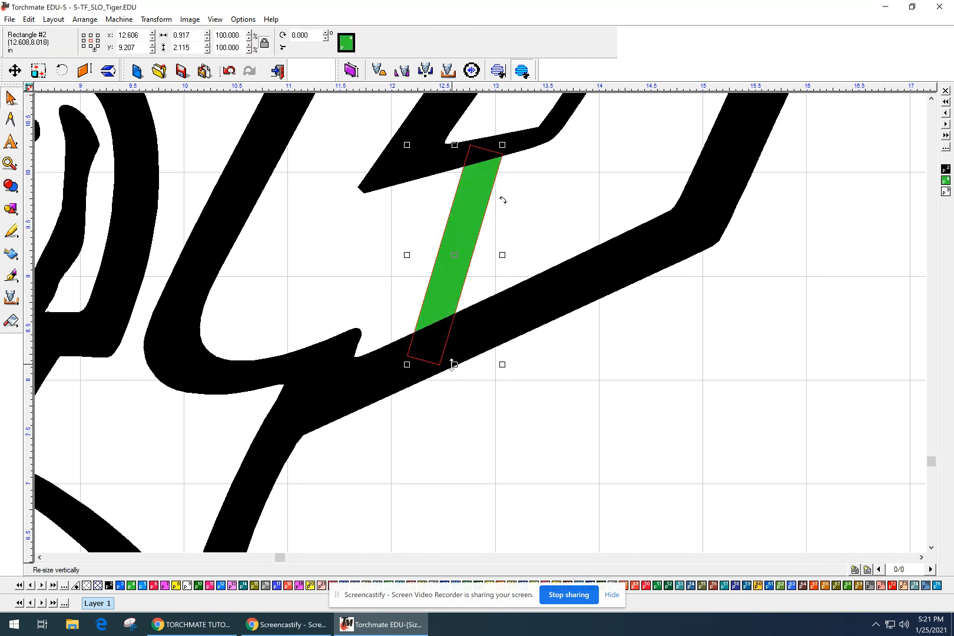
pyautogui.click(489, 394)
pyautogui.scroll(-4, 489, 354)
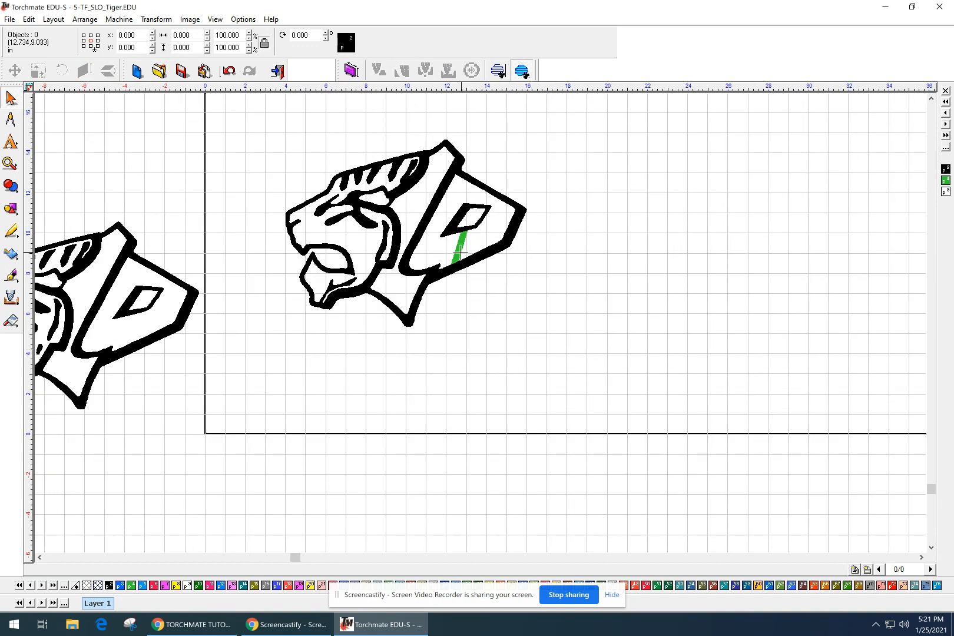
# Select the tiger outline and green strip together and apply a Basic Weld.
pyautogui.scroll(3, 460, 252)
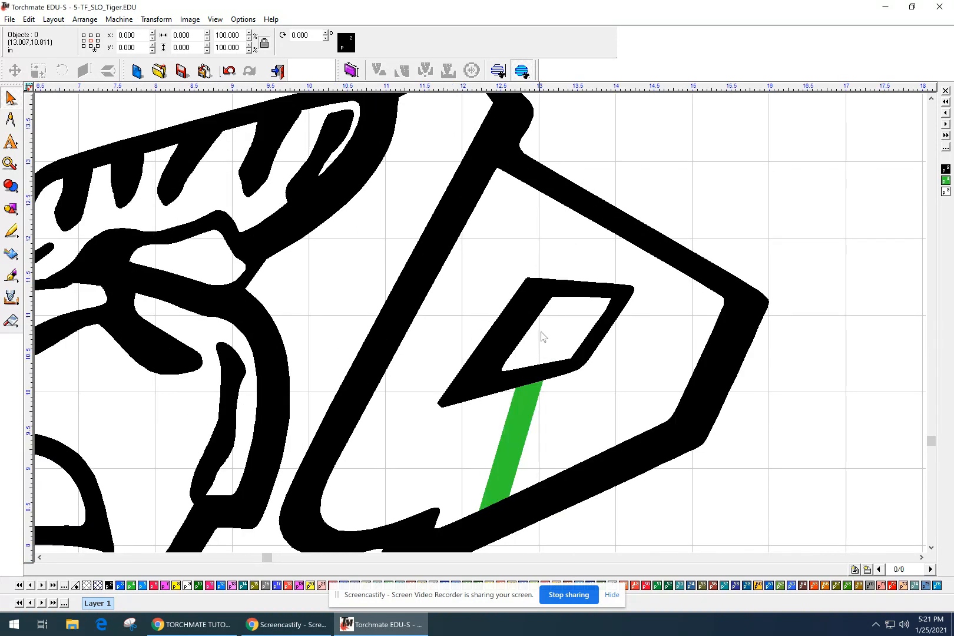
pyautogui.moveTo(421, 363)
pyautogui.mouseDown(button='middle')
pyautogui.moveTo(432, 326)
pyautogui.moveTo(428, 195)
pyautogui.mouseUp(button='middle')
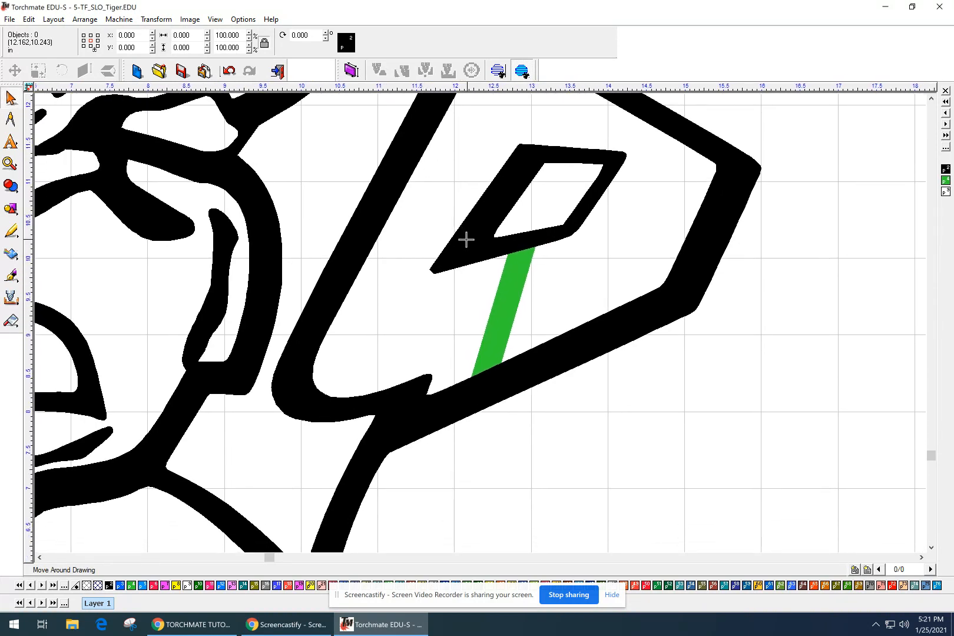
pyautogui.click(553, 357)
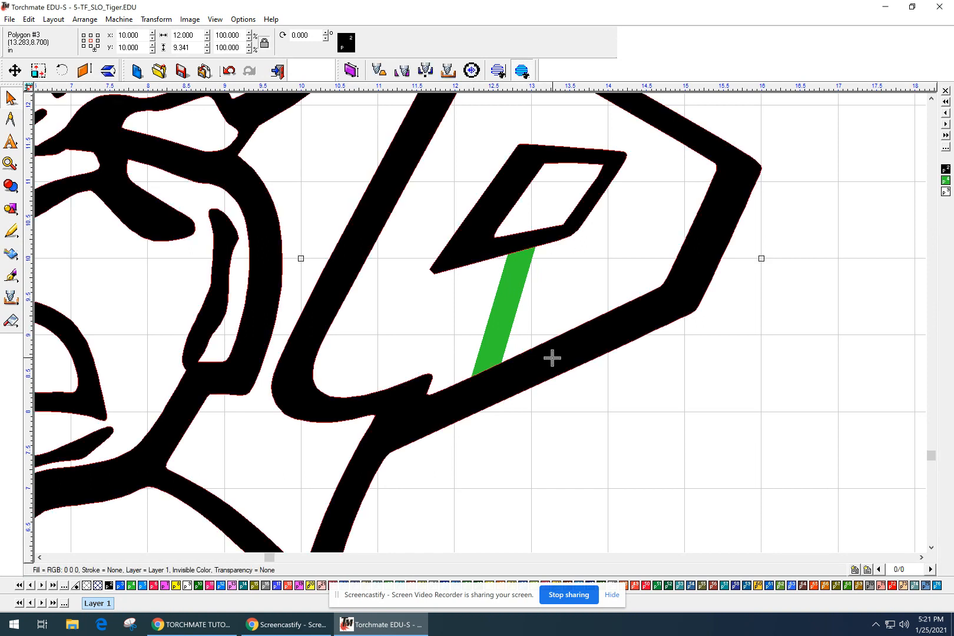
pyautogui.scroll(-2, 553, 357)
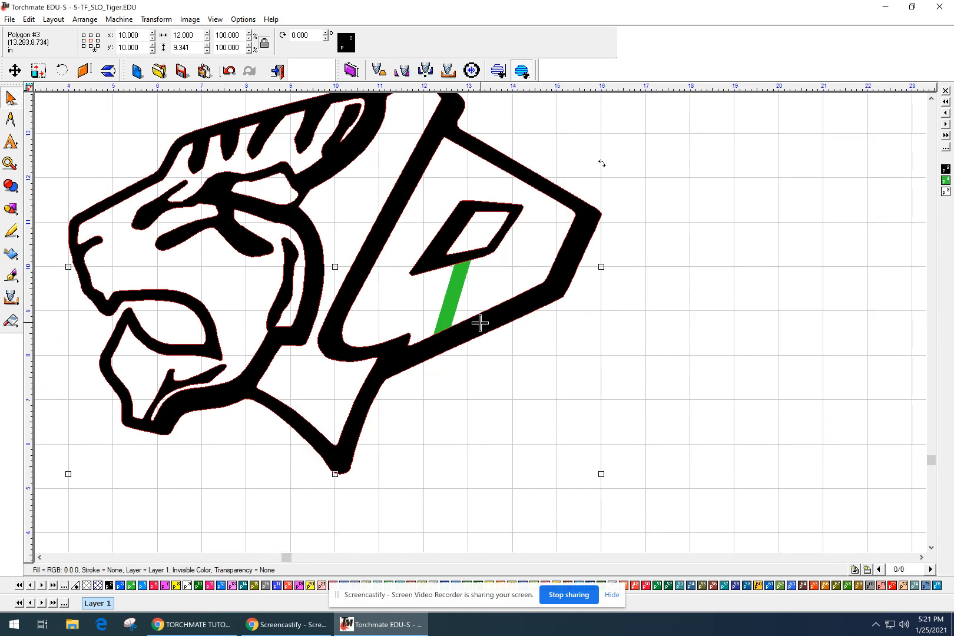
pyautogui.click(494, 309)
pyautogui.keyDown('shift'); pyautogui.click(452, 286); pyautogui.keyUp('shift')
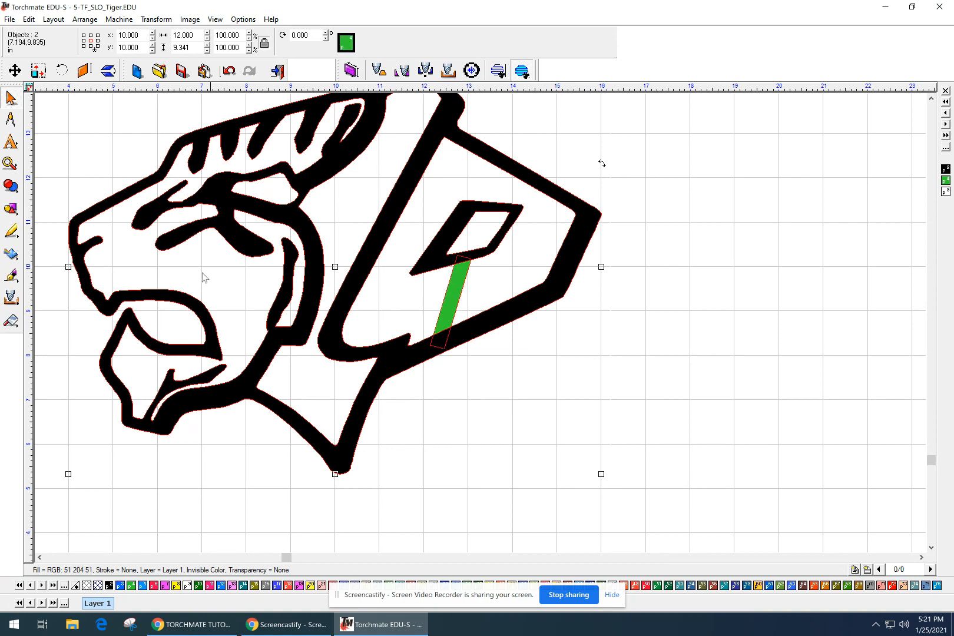
pyautogui.click(10, 188)
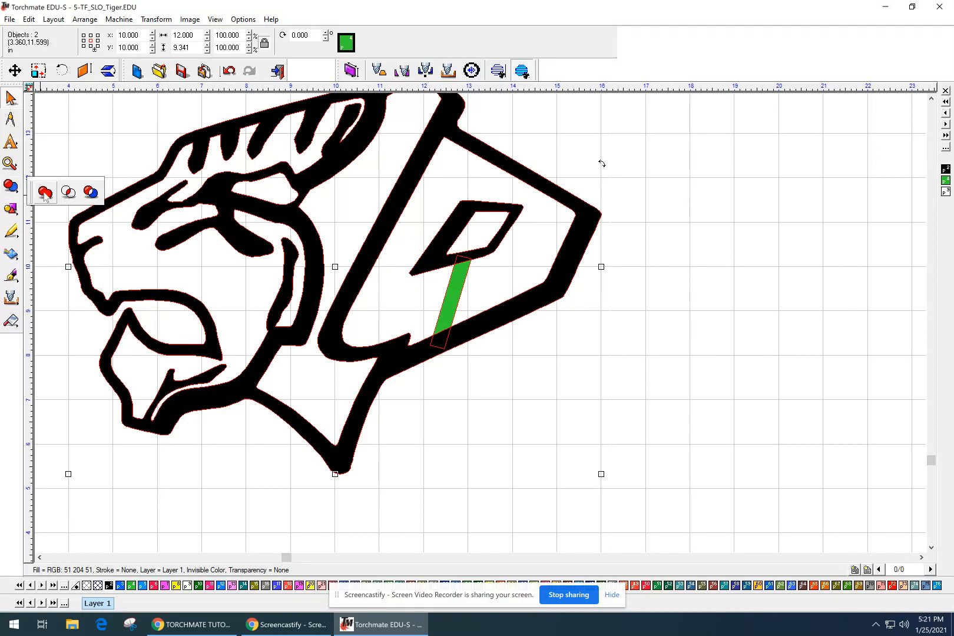
pyautogui.click(45, 192)
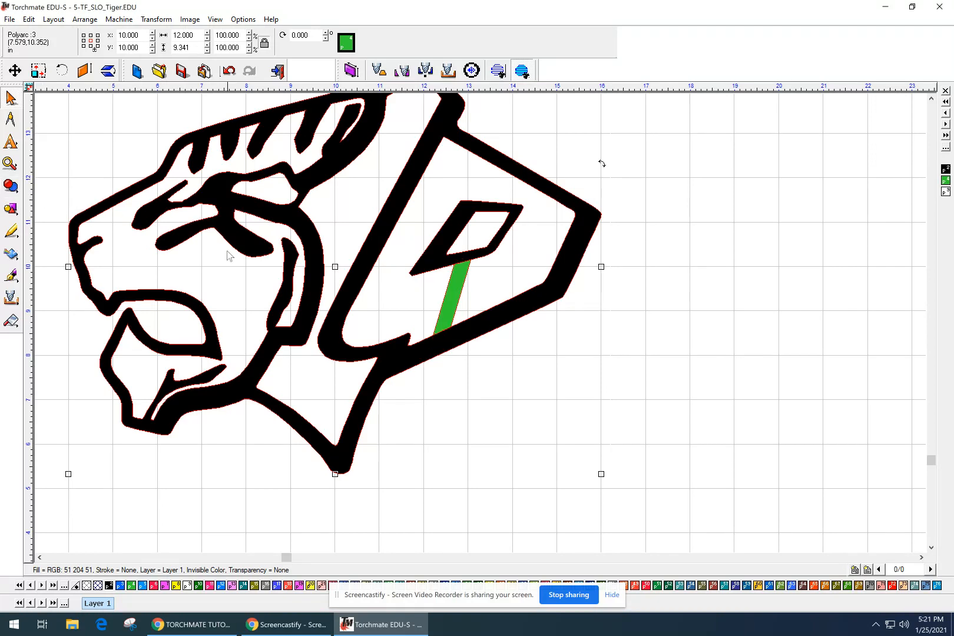
# Inspect the welded result, then undo the Basic Weld with Edit > Undo.
pyautogui.click(471, 375)
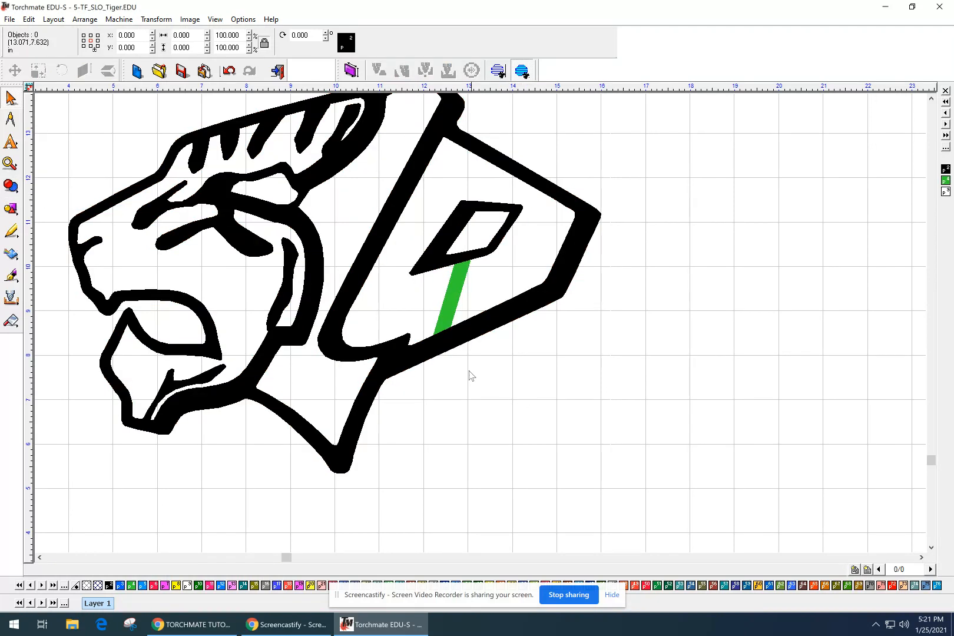
pyautogui.click(436, 319)
pyautogui.scroll(1, 459, 274)
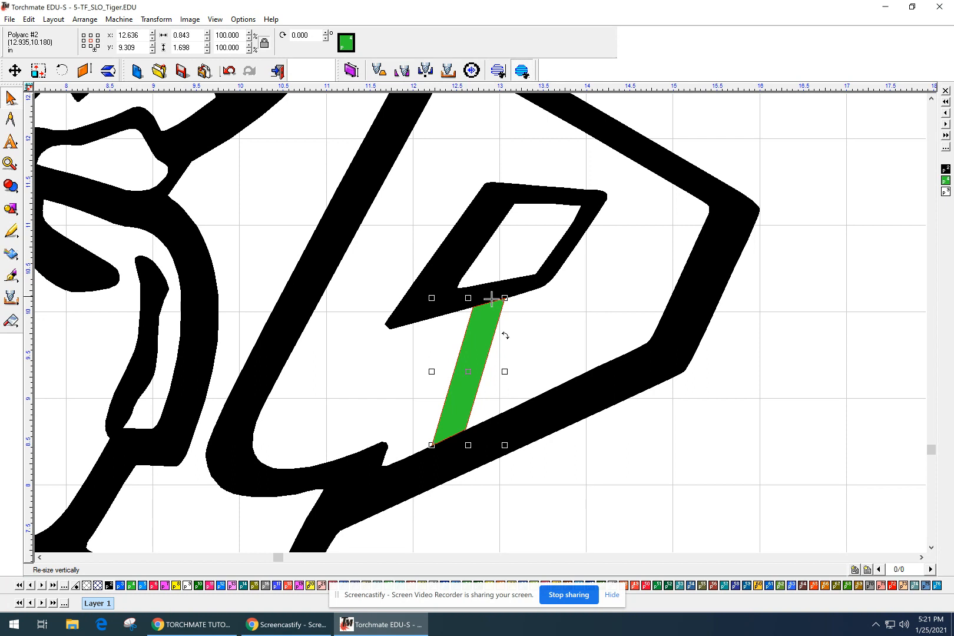
pyautogui.click(474, 426)
pyautogui.click(450, 432)
pyautogui.click(650, 370)
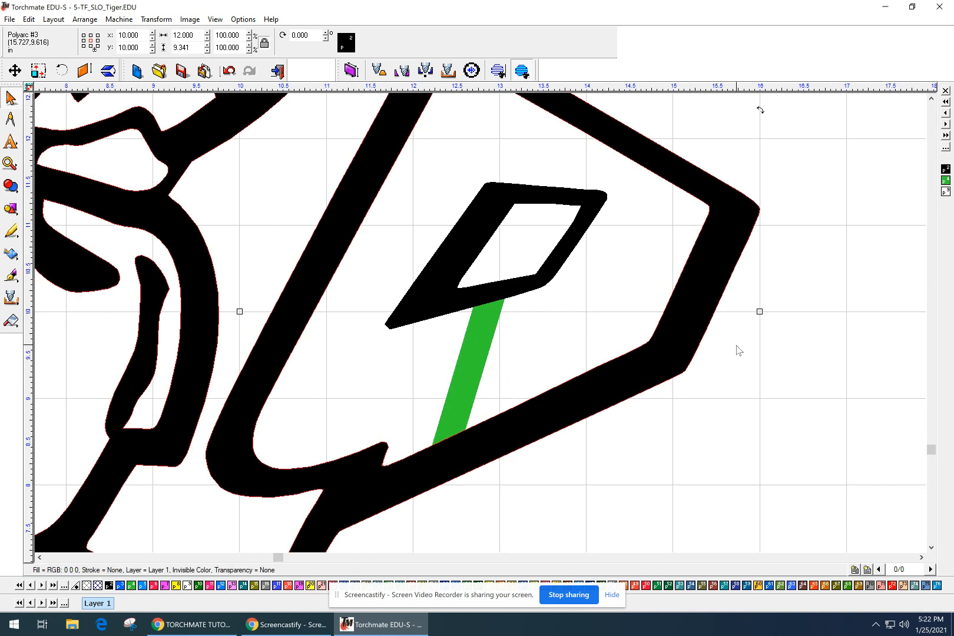
pyautogui.scroll(-2, 683, 342)
pyautogui.scroll(-2, 480, 322)
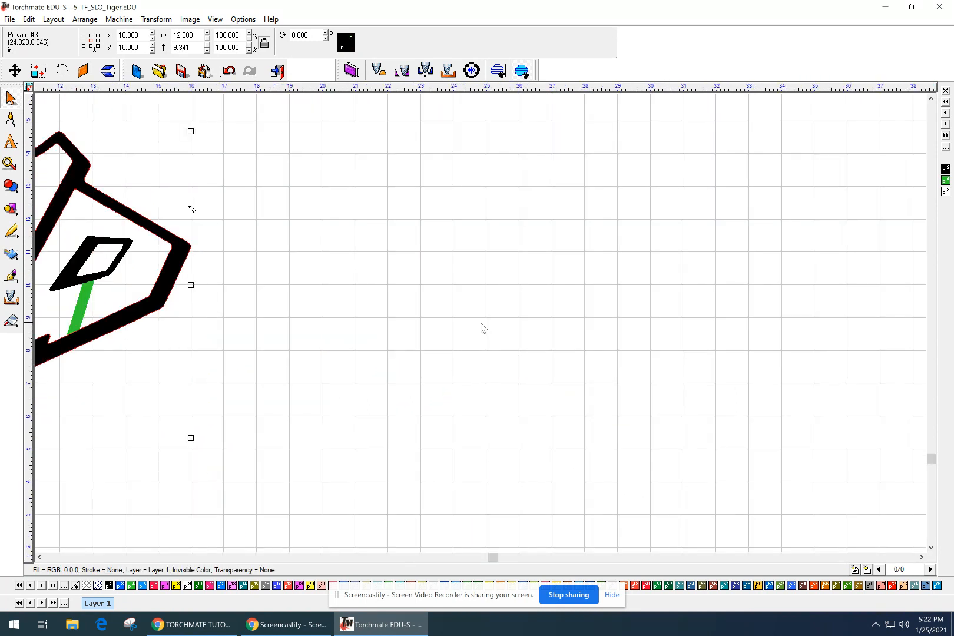
pyautogui.moveTo(73, 302)
pyautogui.mouseDown(button='middle')
pyautogui.moveTo(176, 250)
pyautogui.moveTo(302, 323)
pyautogui.moveTo(341, 332)
pyautogui.mouseUp(button='middle')
pyautogui.scroll(2, 341, 331)
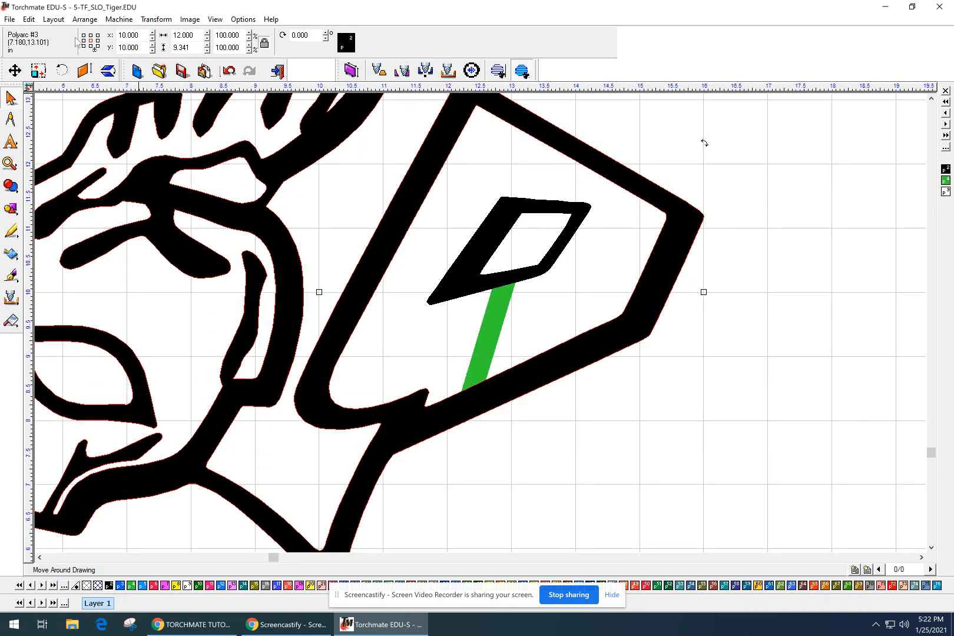
pyautogui.click(30, 20)
pyautogui.click(41, 33)
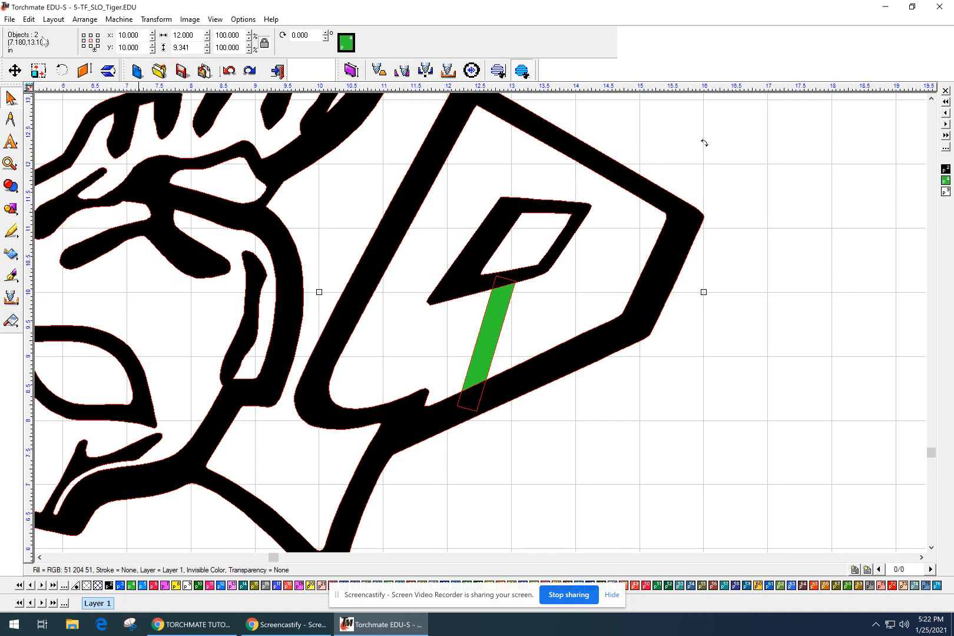
# Try an AND Weld on the bridge and tiger outline, then undo it.
pyautogui.click(442, 332)
pyautogui.click(500, 318)
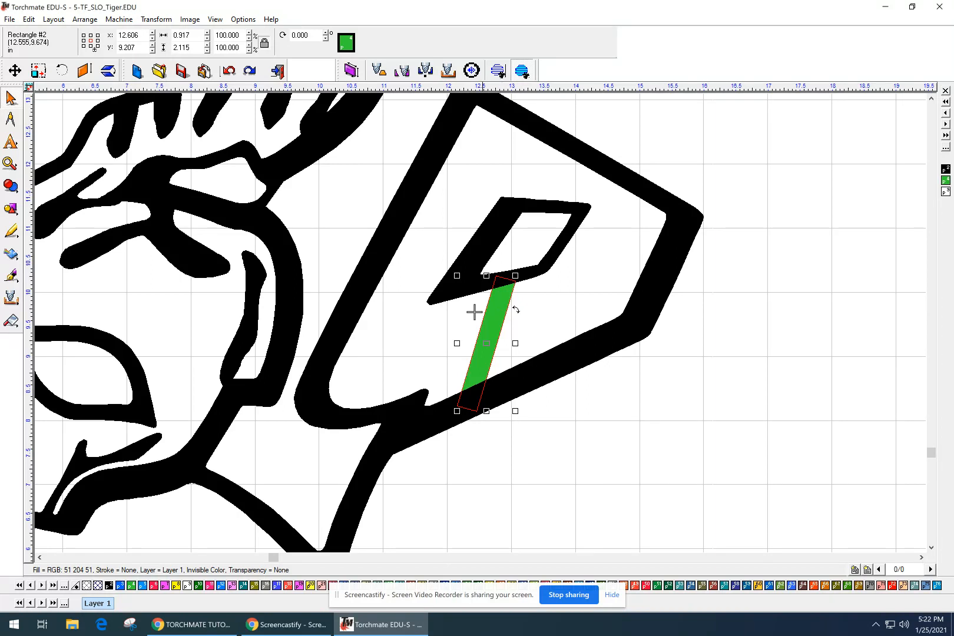
pyautogui.keyDown('shift'); pyautogui.click(402, 431); pyautogui.keyUp('shift')
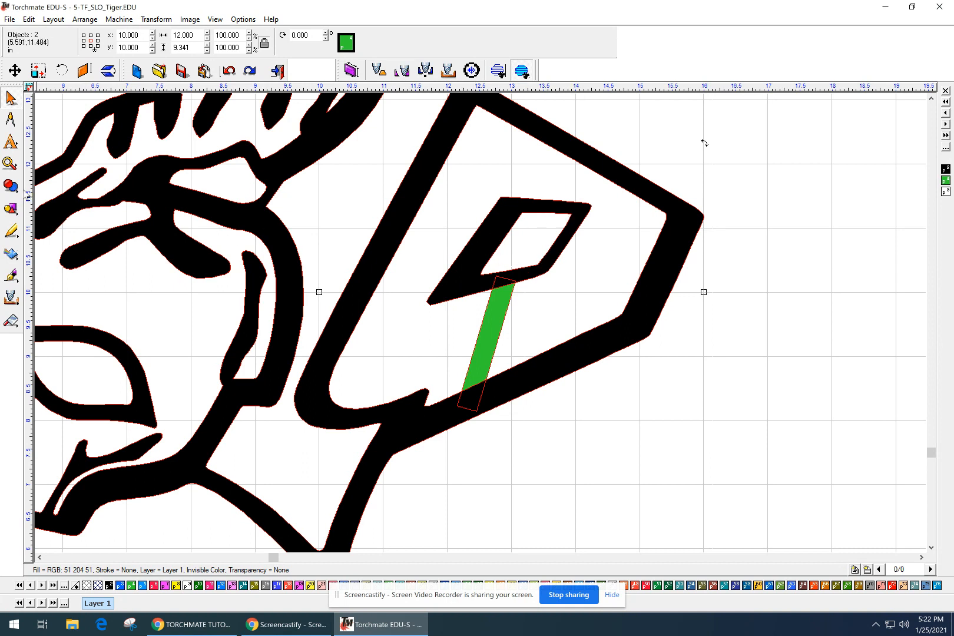
pyautogui.click(11, 186)
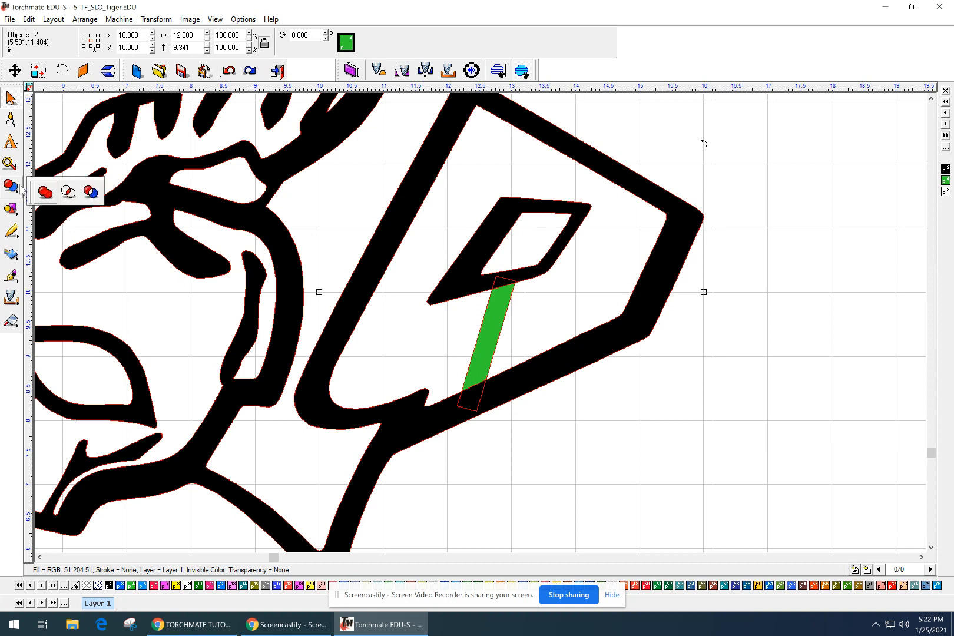
pyautogui.click(68, 192)
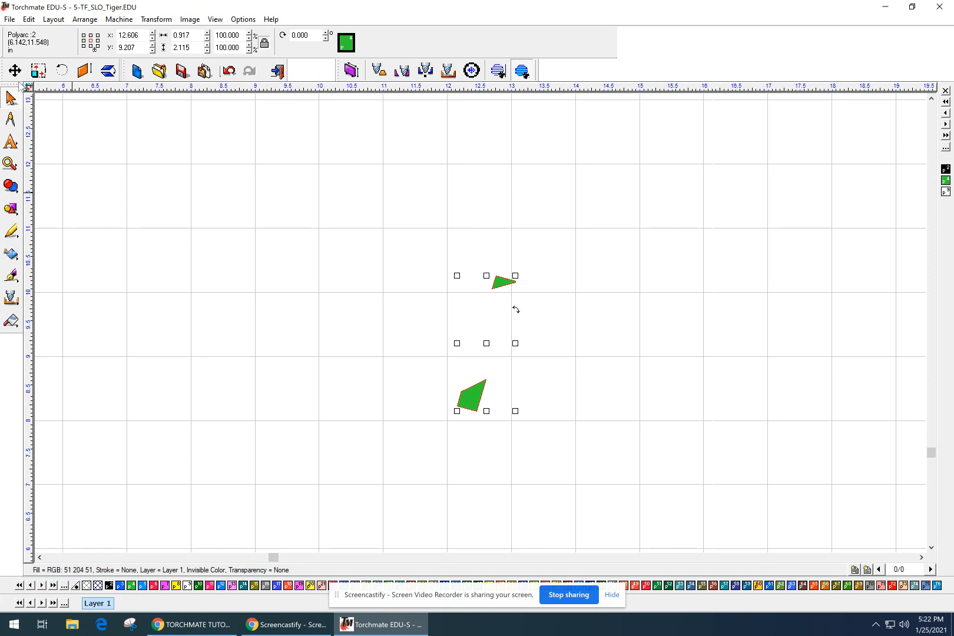
pyautogui.click(29, 19)
pyautogui.click(38, 33)
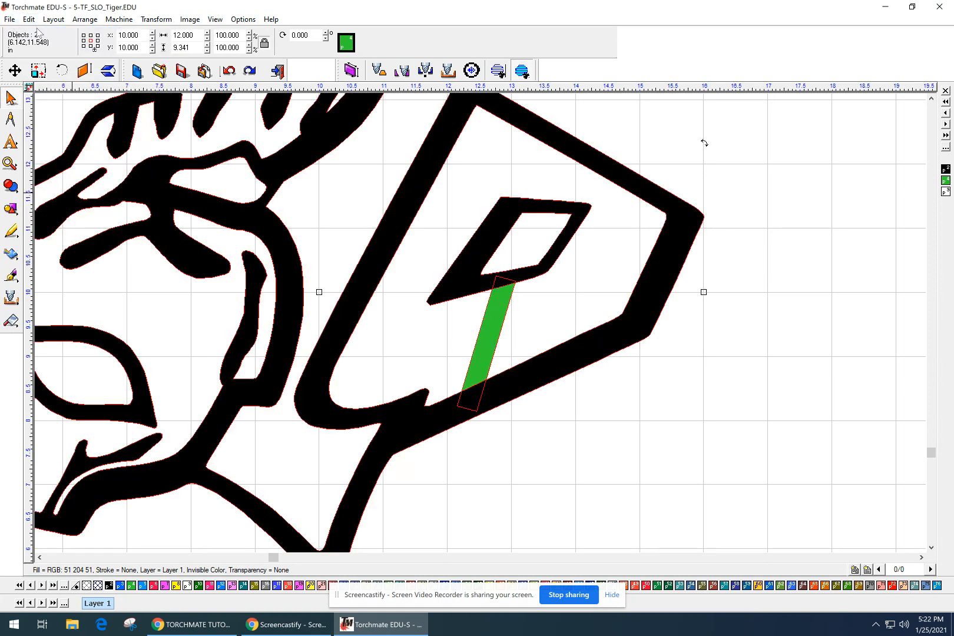
# Apply XOR Weld so the overlapping ends cut out as gaps, then select the bridge.
pyautogui.click(10, 187)
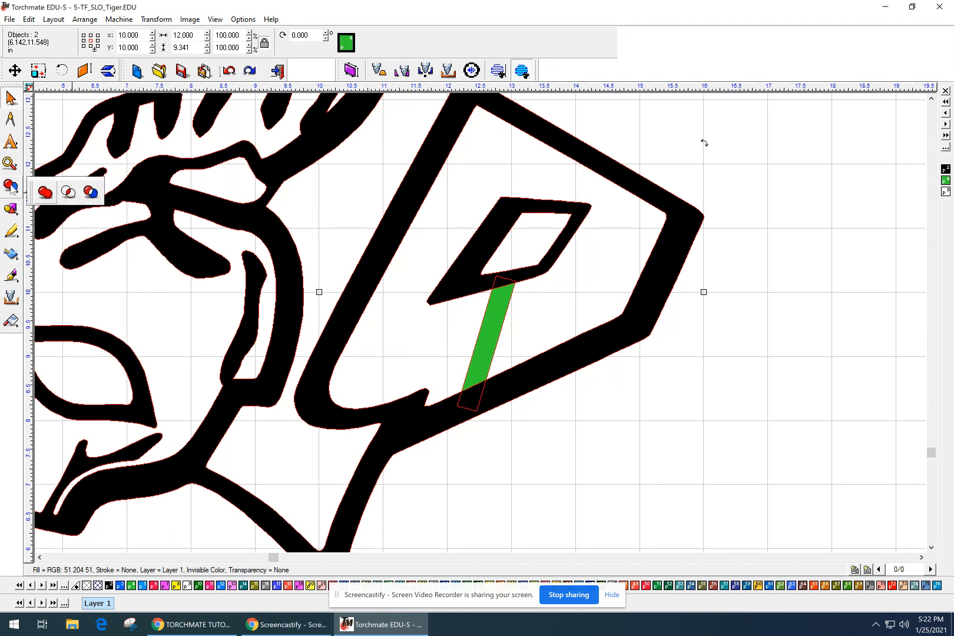
pyautogui.click(90, 191)
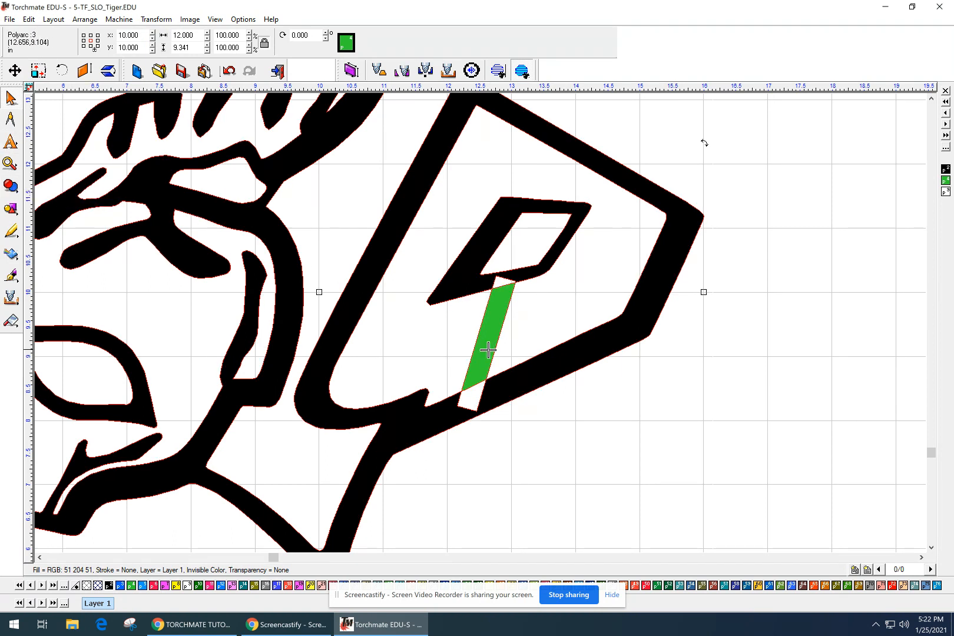
pyautogui.click(511, 356)
pyautogui.click(491, 340)
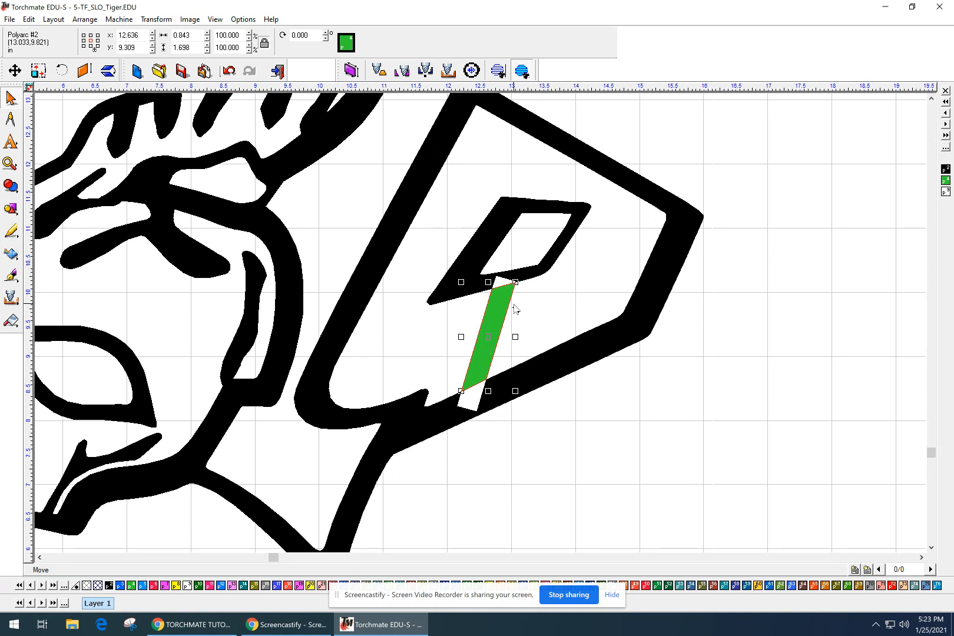
# Undo the cut-out combination and fill the green bridge rectangle black.
pyautogui.click(29, 19)
pyautogui.click(47, 33)
pyautogui.click(639, 450)
pyautogui.click(484, 334)
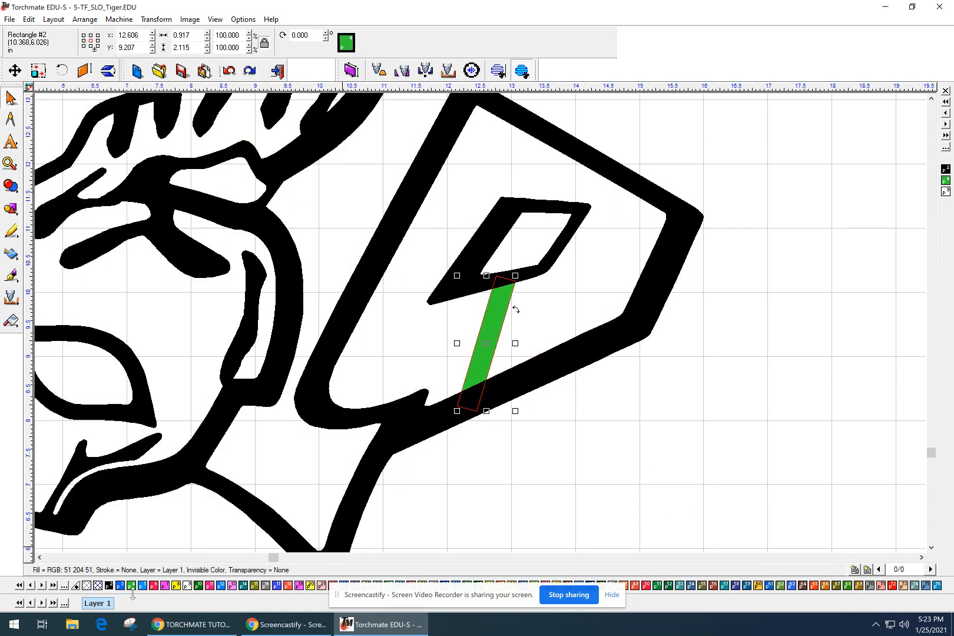
pyautogui.click(109, 586)
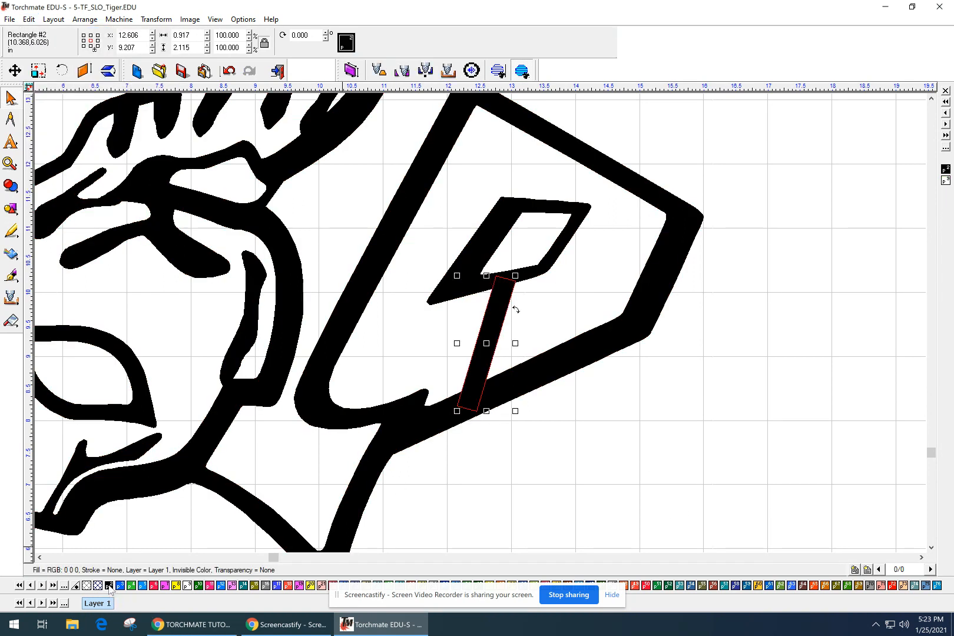
pyautogui.click(603, 484)
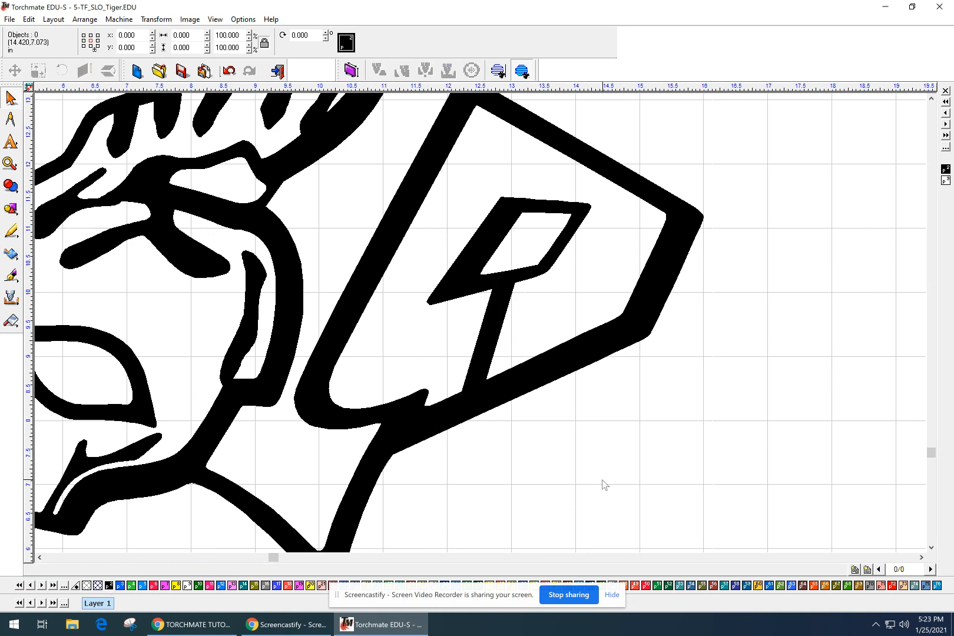
# Weld the thin bridge rectangle into the tiger outline, joining the eye diamond.
pyautogui.click(528, 379)
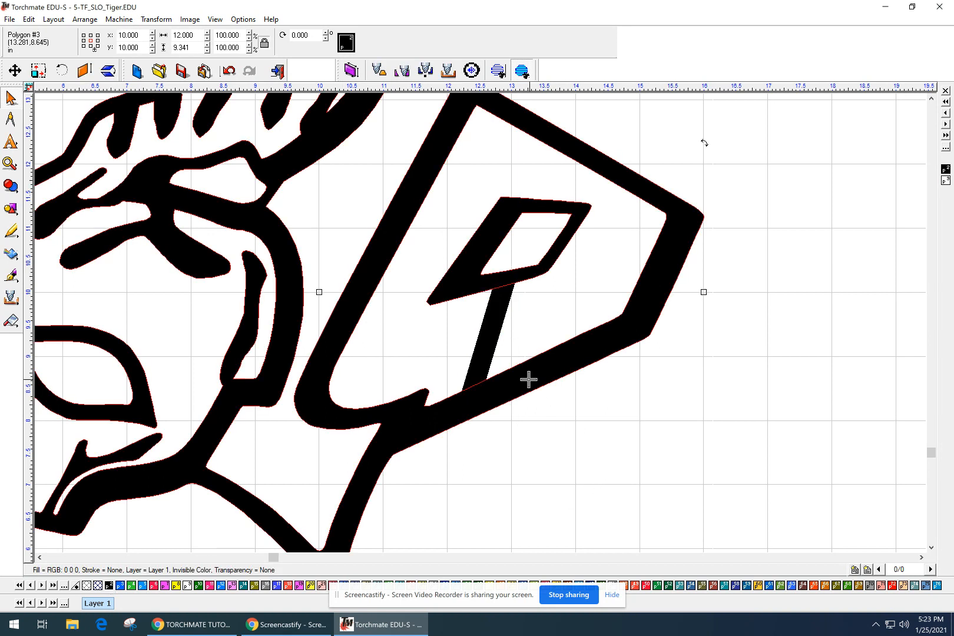
pyautogui.keyDown('shift'); pyautogui.click(493, 331); pyautogui.keyUp('shift')
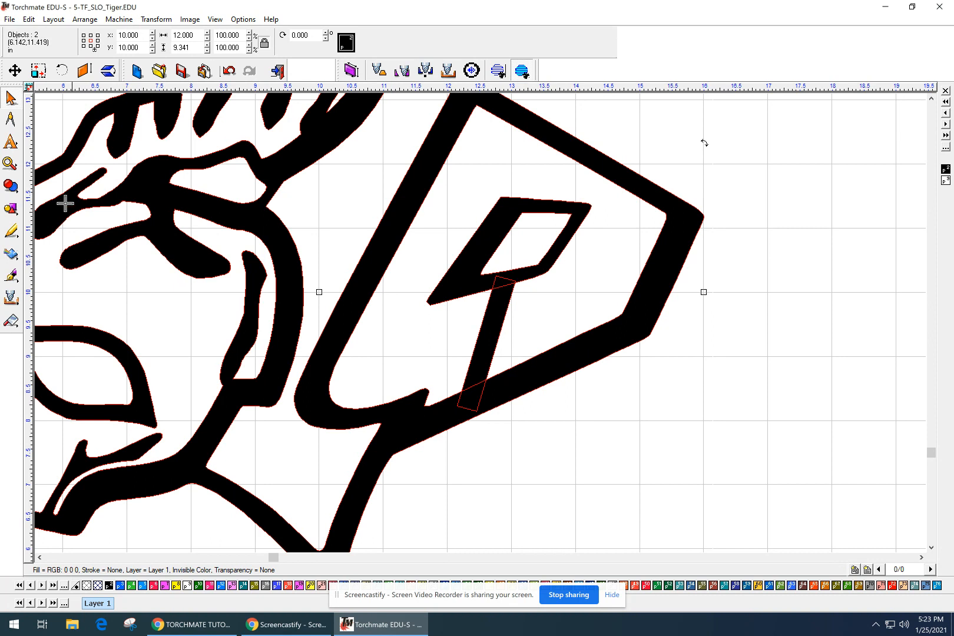
pyautogui.click(12, 188)
pyautogui.click(44, 192)
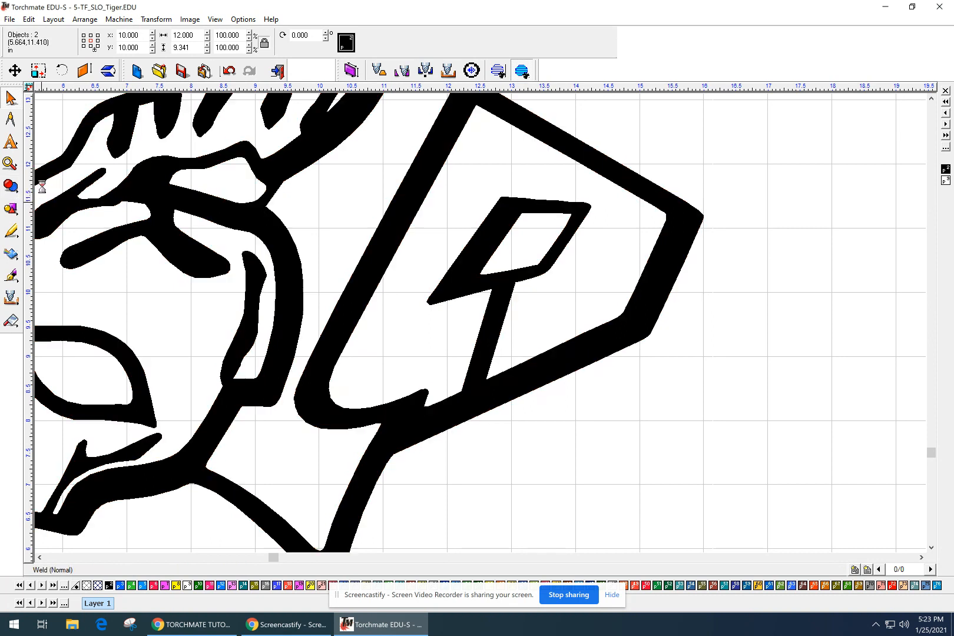
pyautogui.click(655, 450)
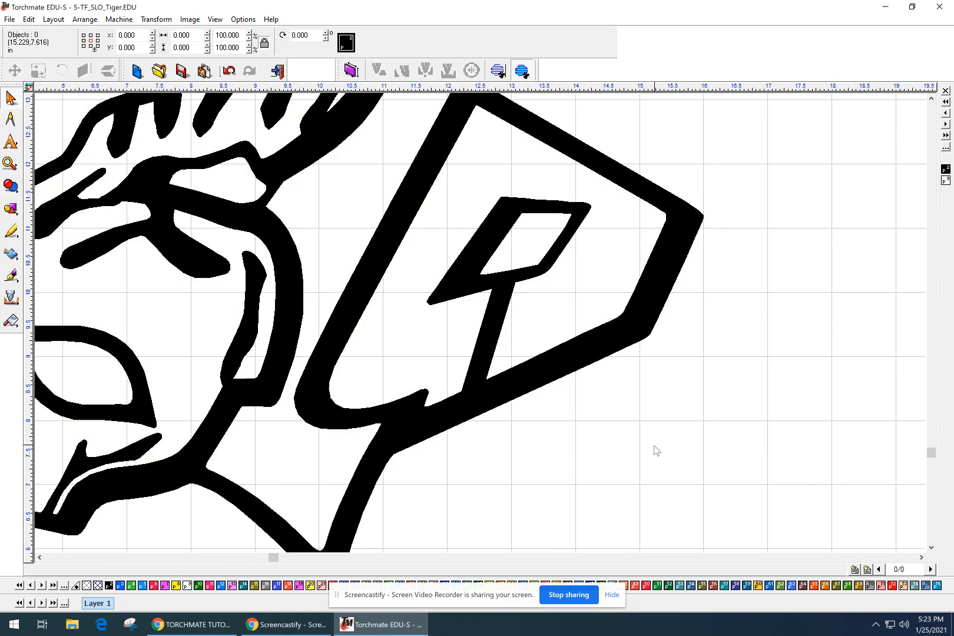
pyautogui.scroll(-2, 481, 328)
# Pan to show the full tiger and select it: one path, Polyarc #2, 12.000 x 9.341 in.
pyautogui.moveTo(481, 328)
pyautogui.mouseDown(button='middle')
pyautogui.moveTo(581, 428)
pyautogui.moveTo(651, 459)
pyautogui.mouseUp(button='middle')
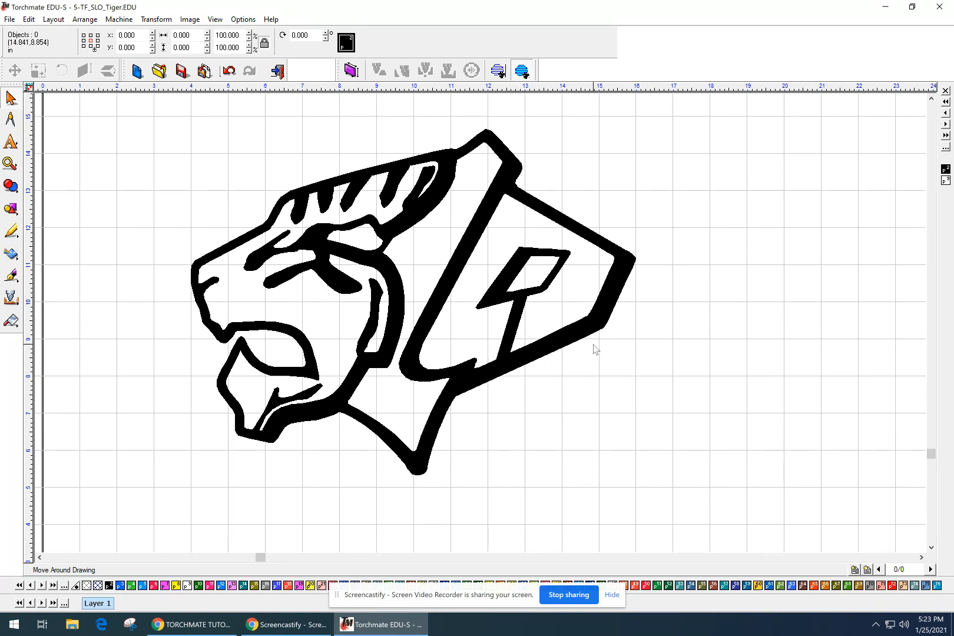
pyautogui.click(569, 334)
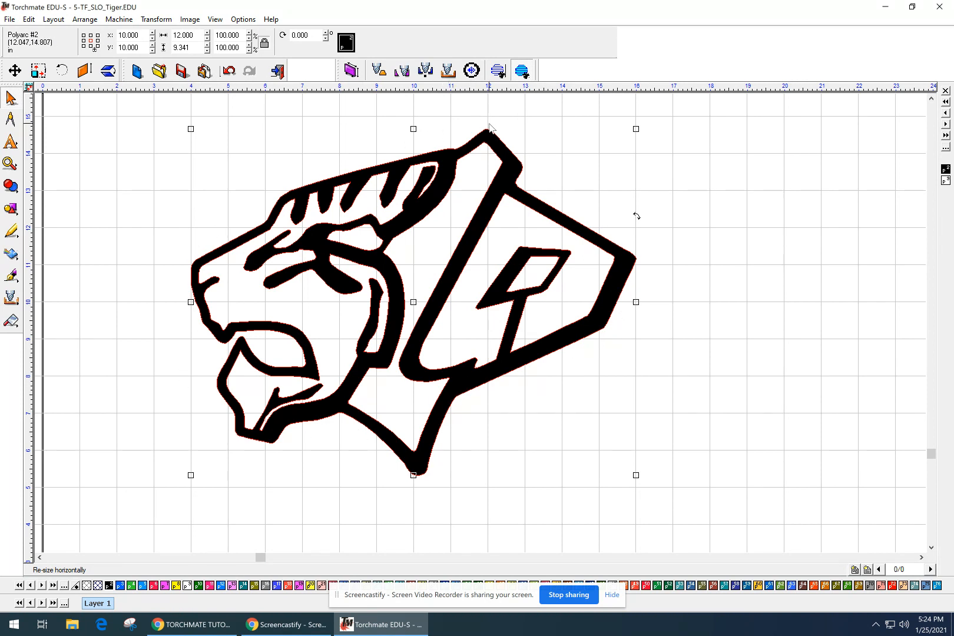
# Fit the page with F4 and select each tiger to compare welded and original copies.
pyautogui.click(701, 148)
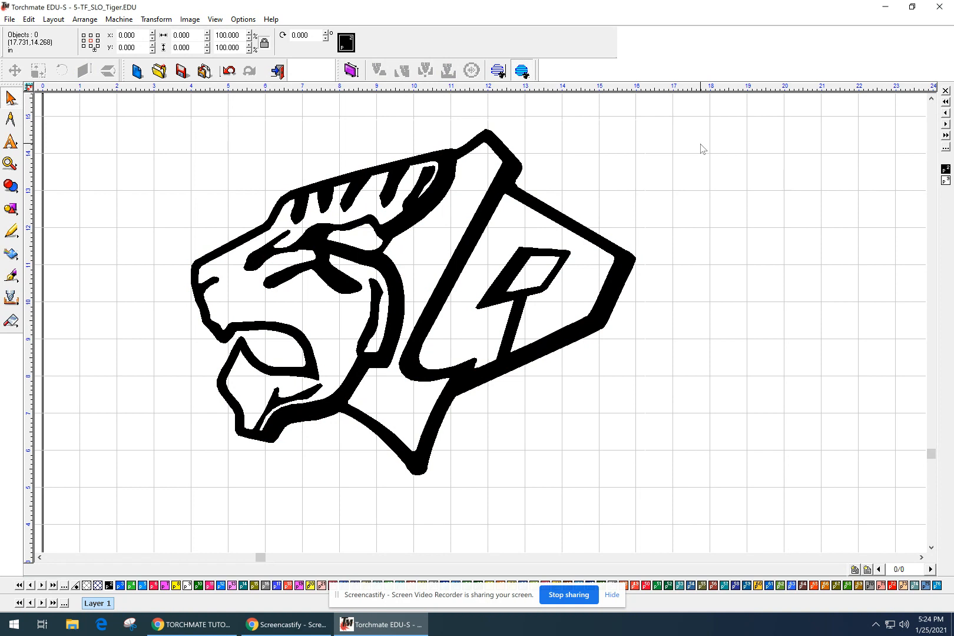
pyautogui.press('F4')
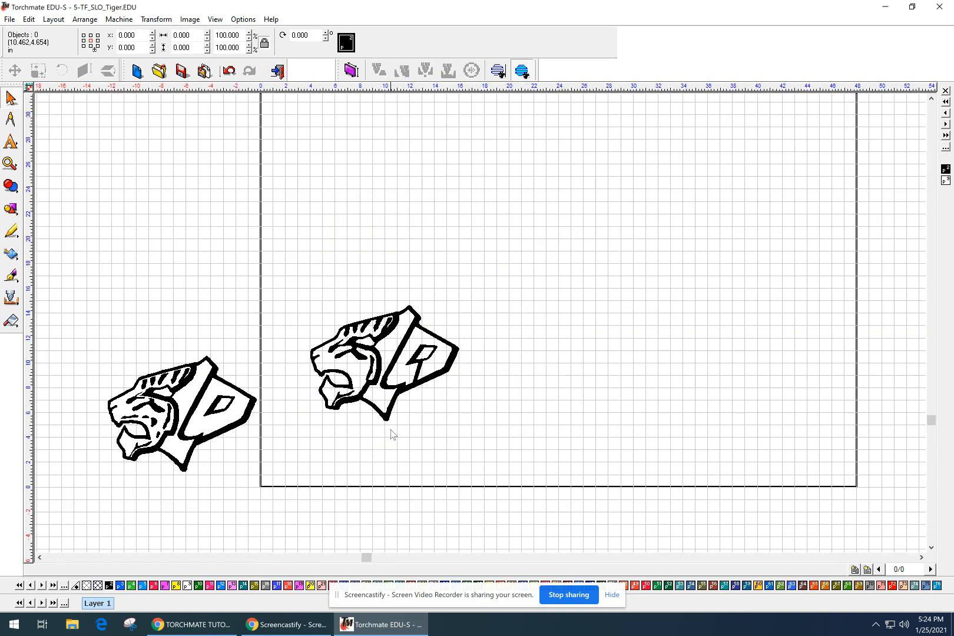
pyautogui.click(189, 417)
pyautogui.click(337, 386)
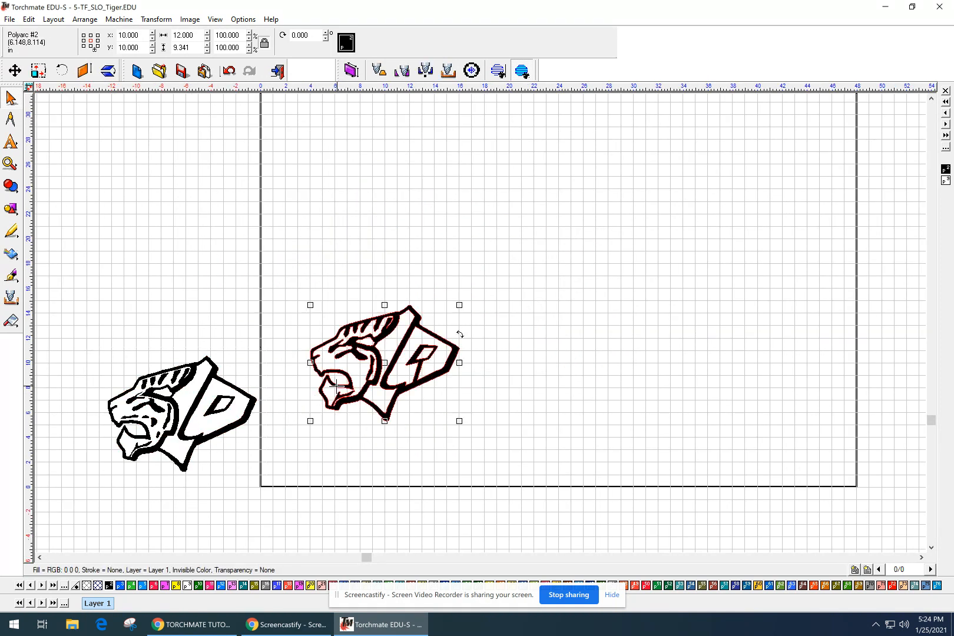
pyautogui.click(565, 329)
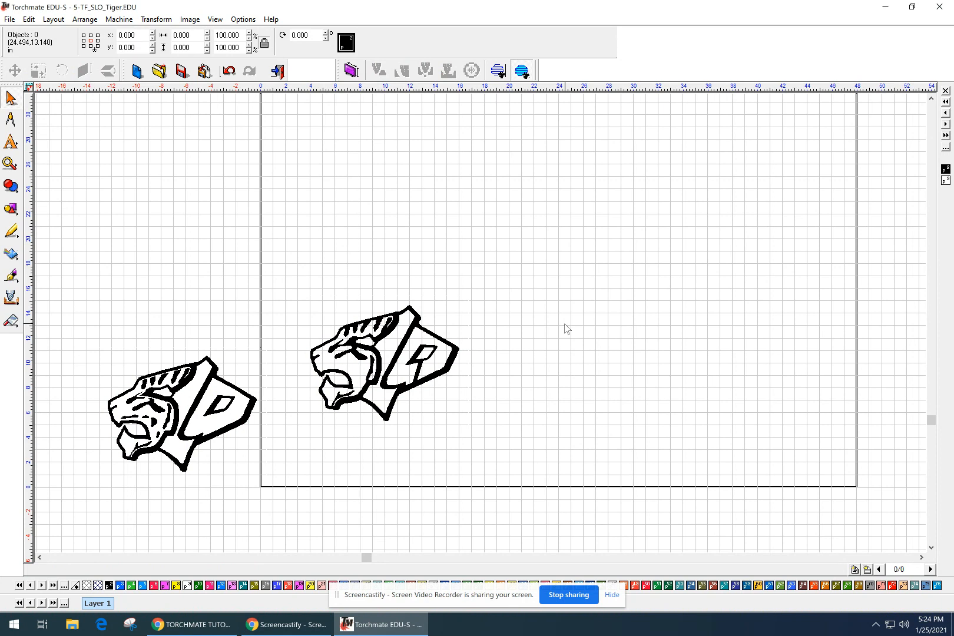
pyautogui.click(168, 390)
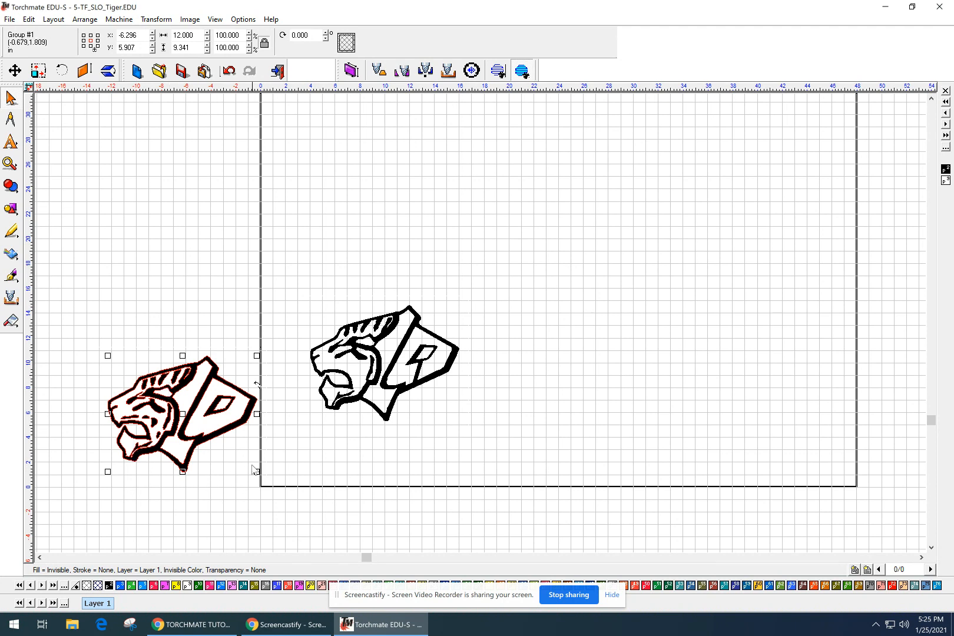
pyautogui.click(304, 450)
# Reframe the view around both tigers and check the size of the left tiger group.
pyautogui.scroll(1, 311, 449)
pyautogui.moveTo(428, 401); pyautogui.dragTo(417, 494, button='middle')
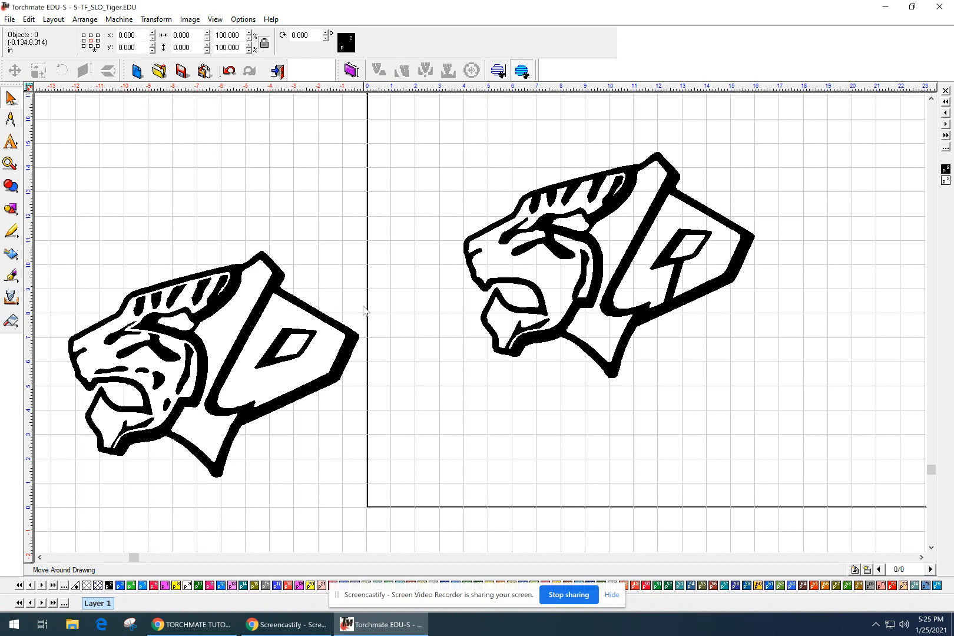
pyautogui.click(285, 384)
pyautogui.click(457, 411)
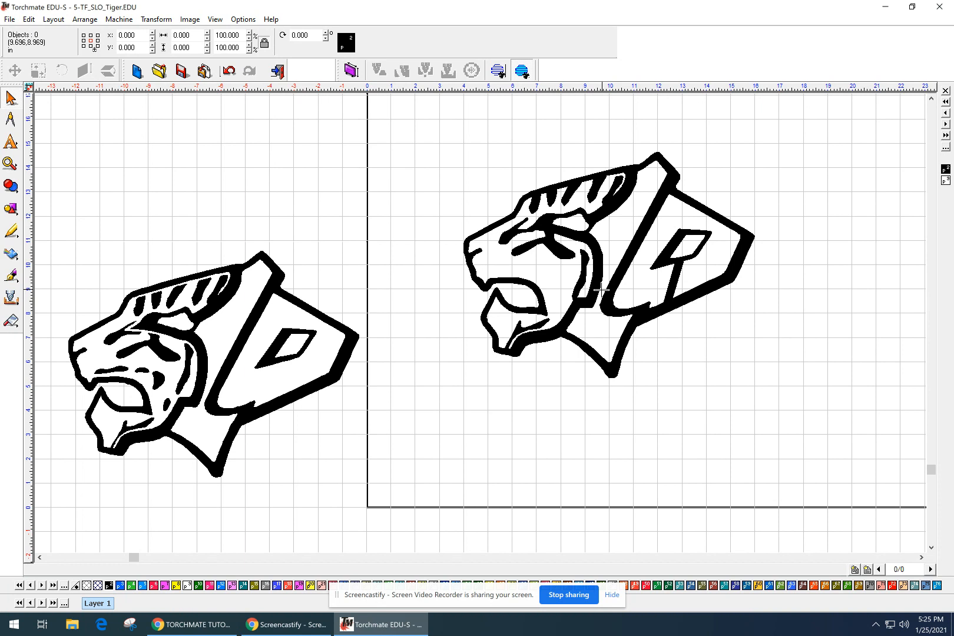
pyautogui.scroll(-4, 601, 289)
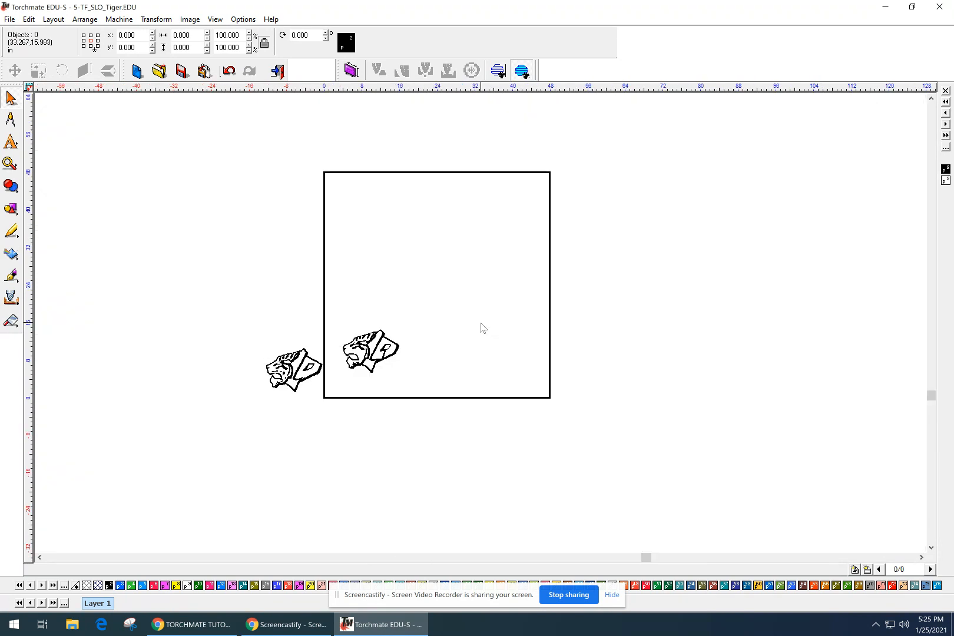
pyautogui.moveTo(438, 388); pyautogui.dragTo(501, 383, button='middle')
pyautogui.scroll(1, 500, 369)
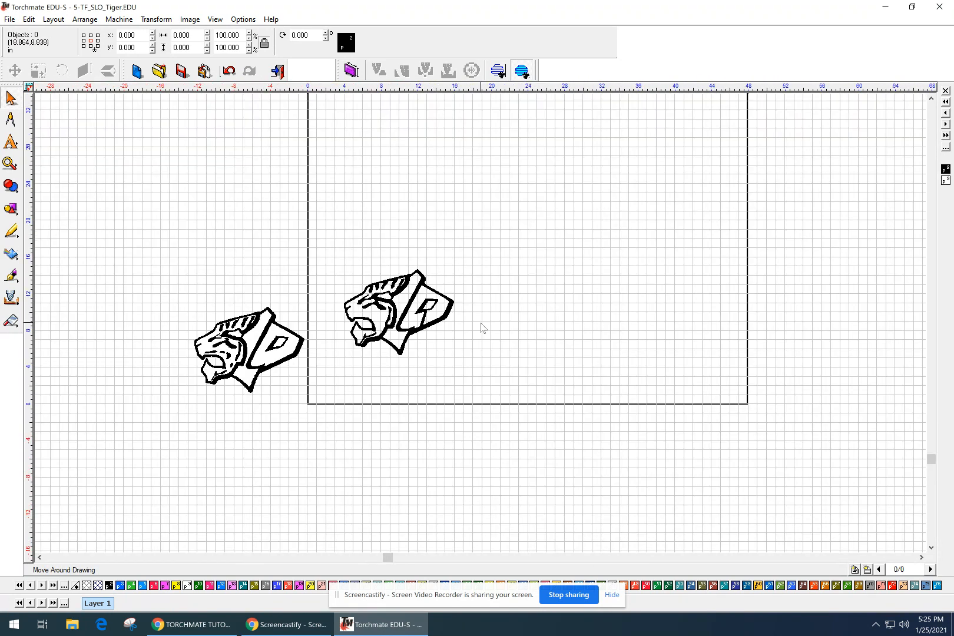
pyautogui.scroll(2, 512, 335)
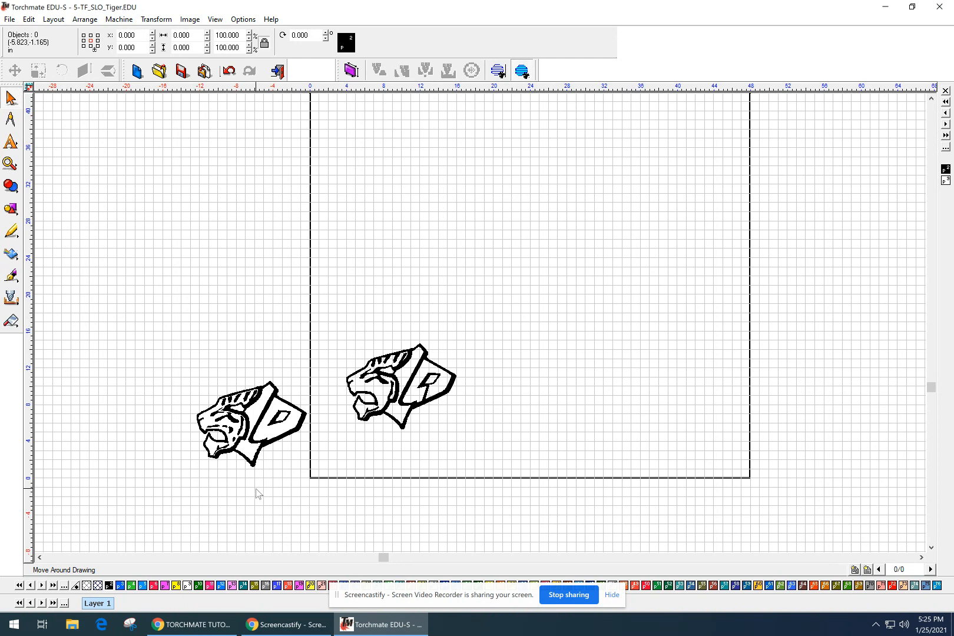
pyautogui.click(9, 19)
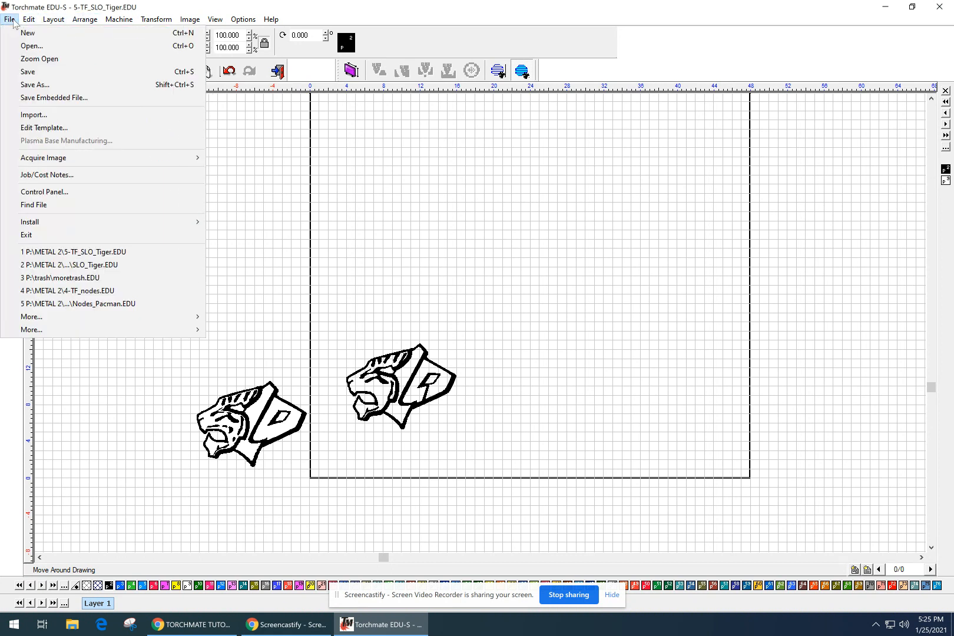
# Save As over 5-TF_SLO_Tiger.EDU in the METAL 2 folder, confirming the replacement.
pyautogui.click(30, 73)
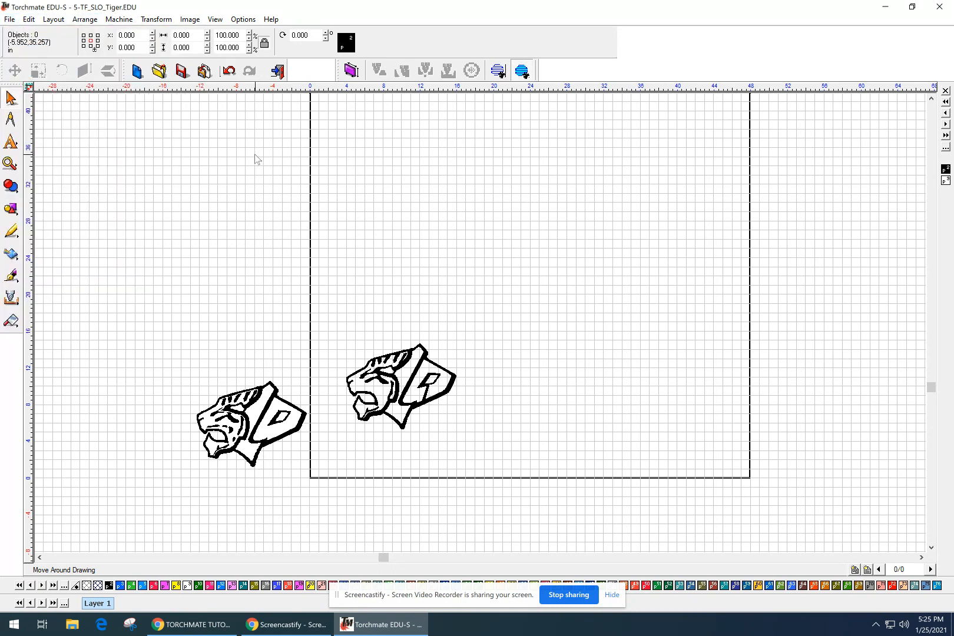
pyautogui.click(9, 19)
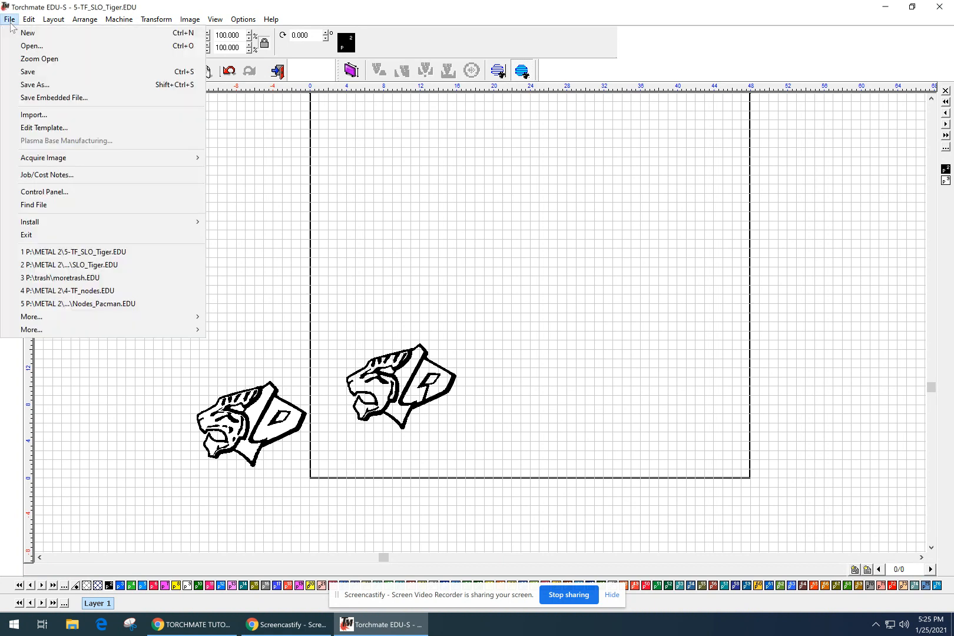
pyautogui.click(32, 85)
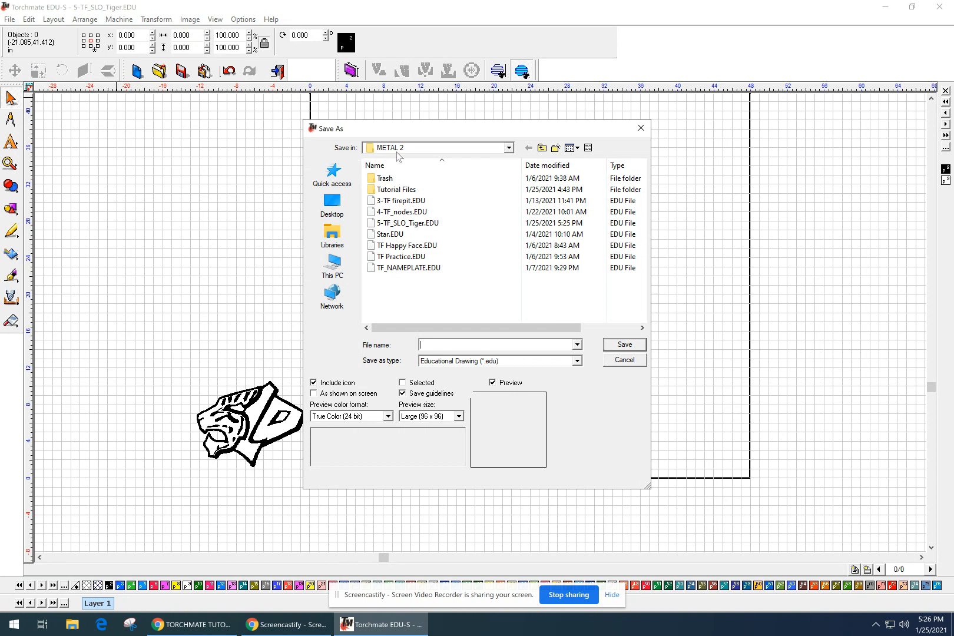
pyautogui.click(389, 224)
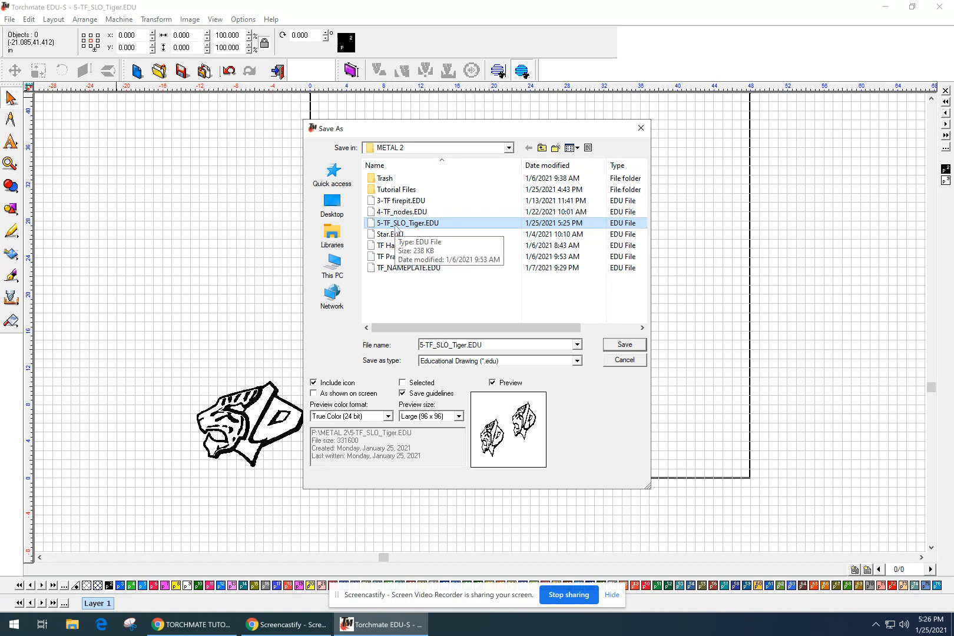
pyautogui.click(623, 345)
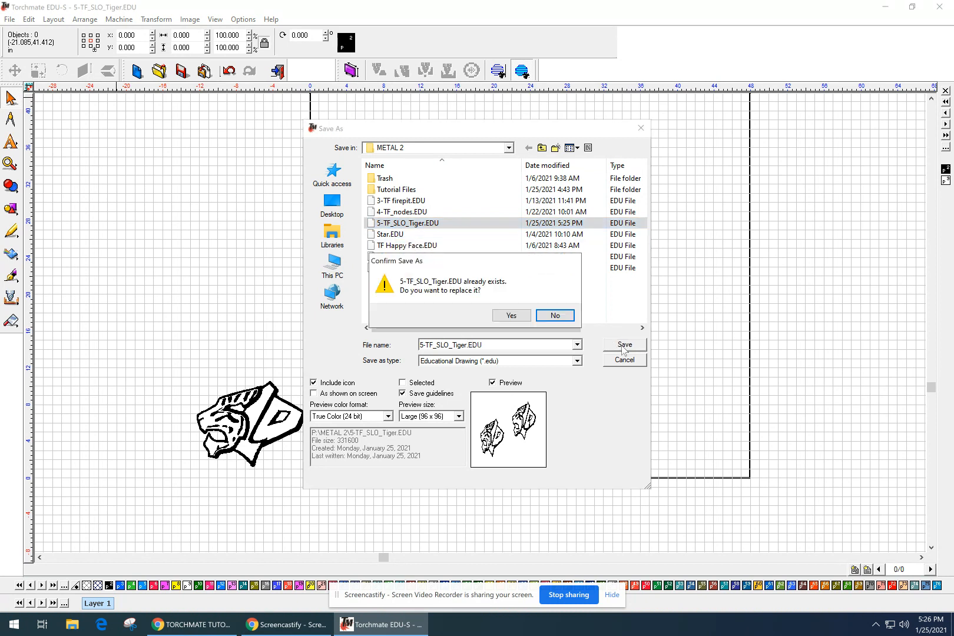
pyautogui.click(511, 316)
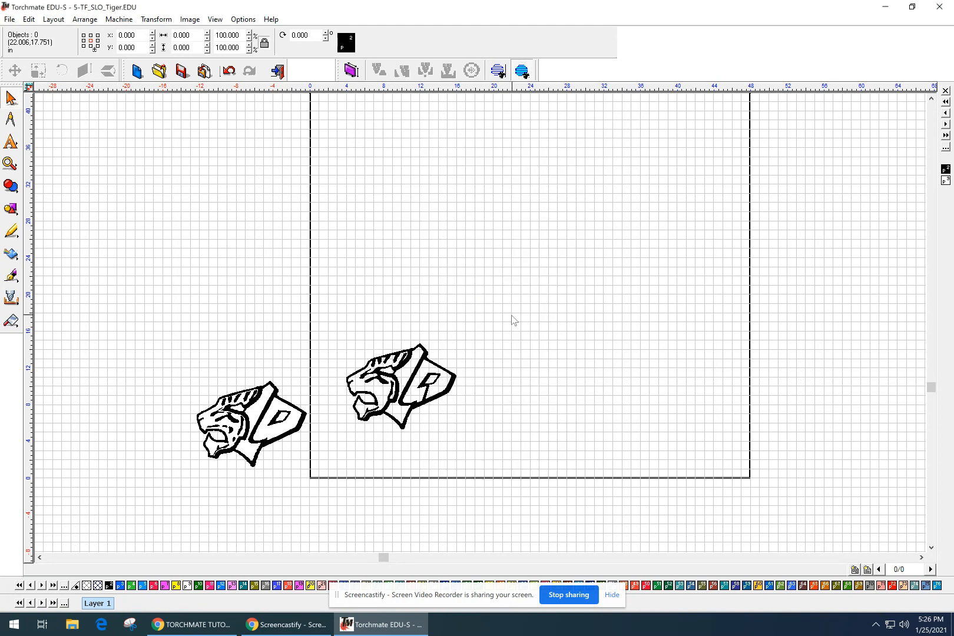
# Zoom and pan the view to frame both tigers again.
pyautogui.scroll(-3, 512, 320)
pyautogui.scroll(2, 475, 333)
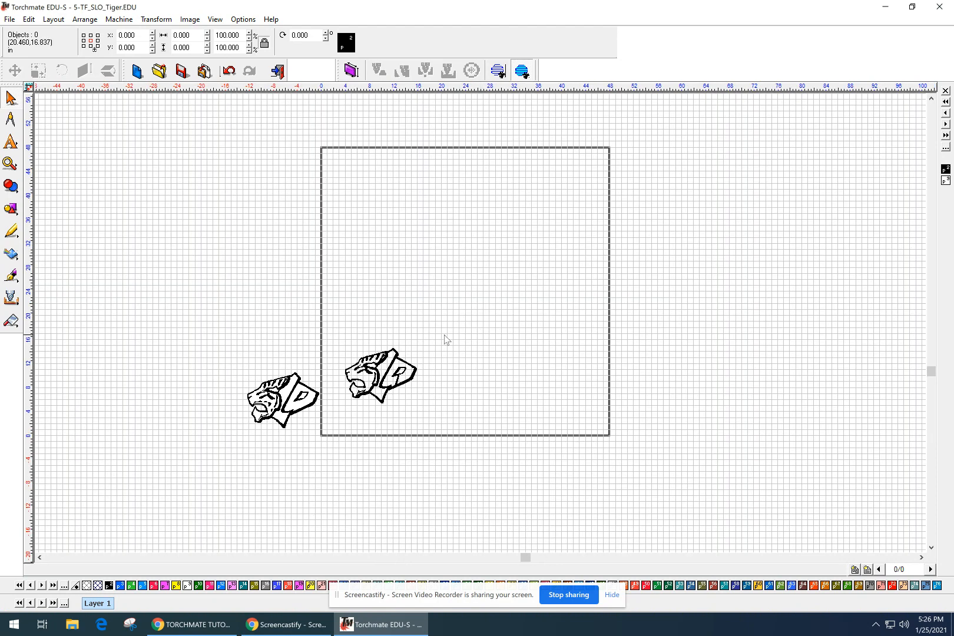
pyautogui.moveTo(374, 334); pyautogui.dragTo(377, 367)
pyautogui.scroll(1, 482, 328)
pyautogui.moveTo(482, 328); pyautogui.dragTo(402, 341)
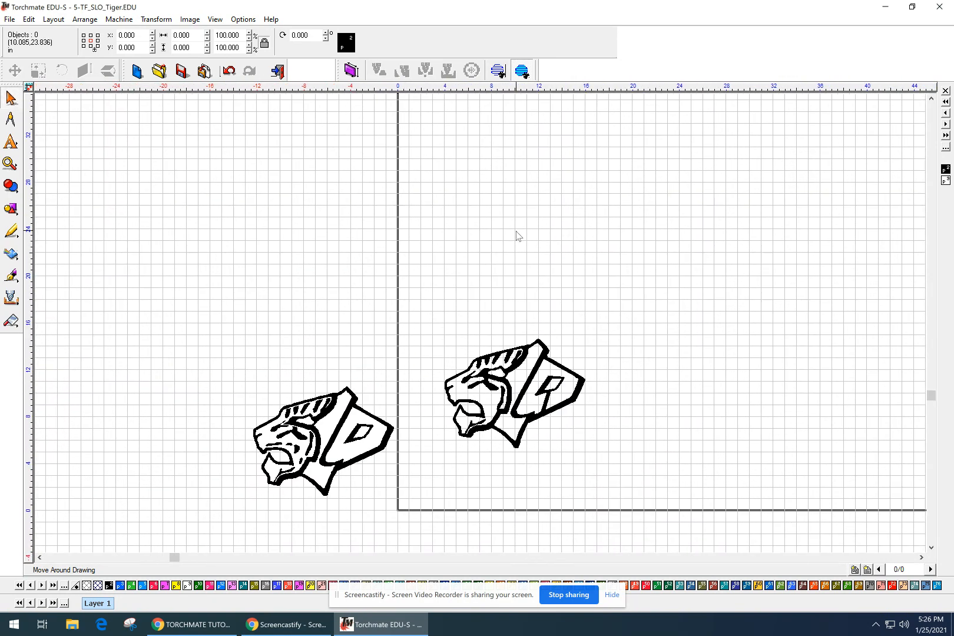